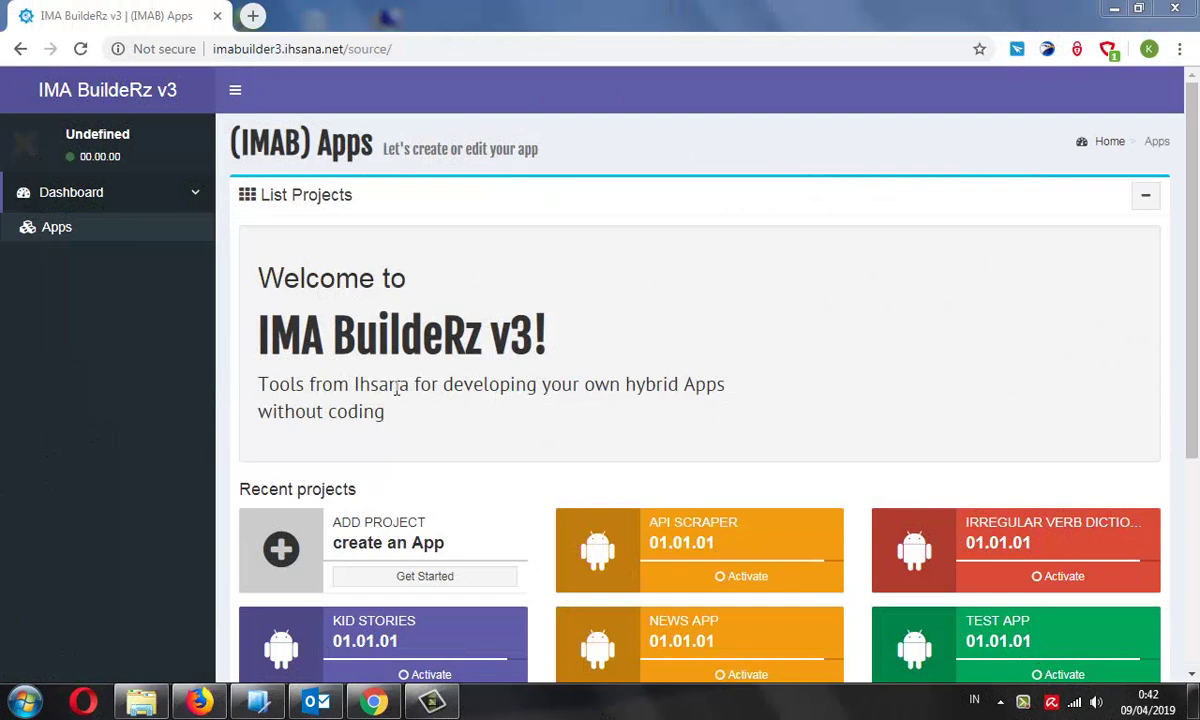
Start a new app project and name it News App
scroll(397, 388, down, 3)
scroll(470, 405, up, 2)
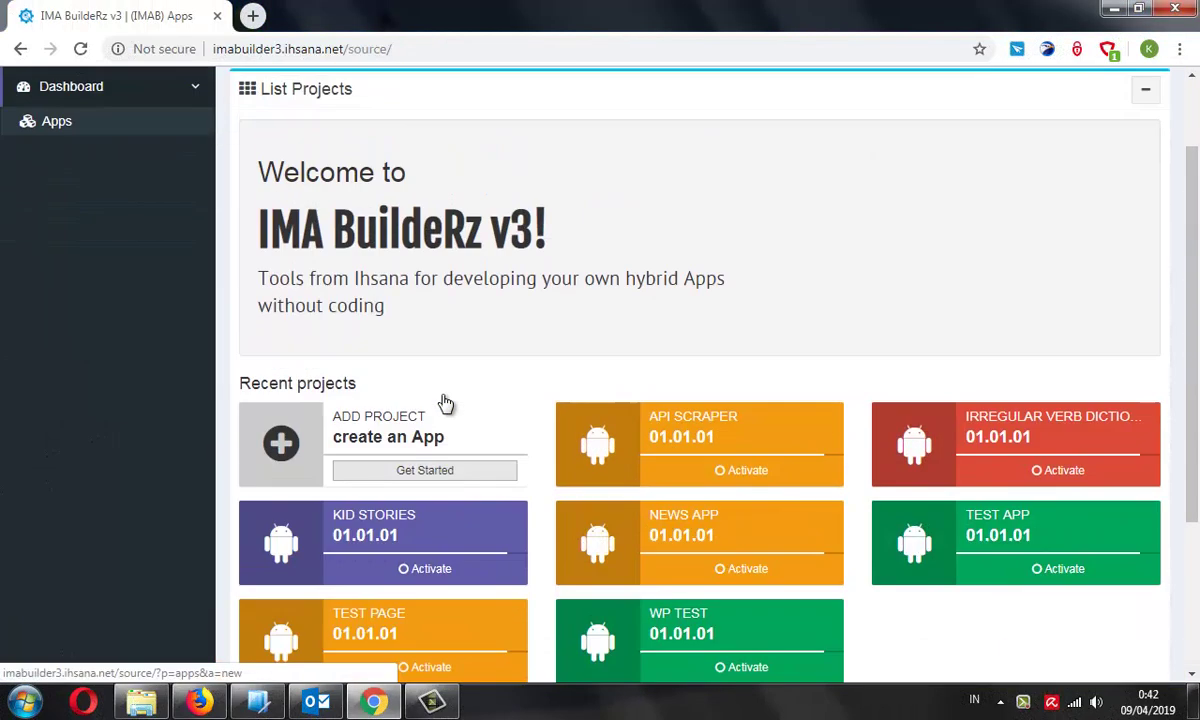
click(415, 486)
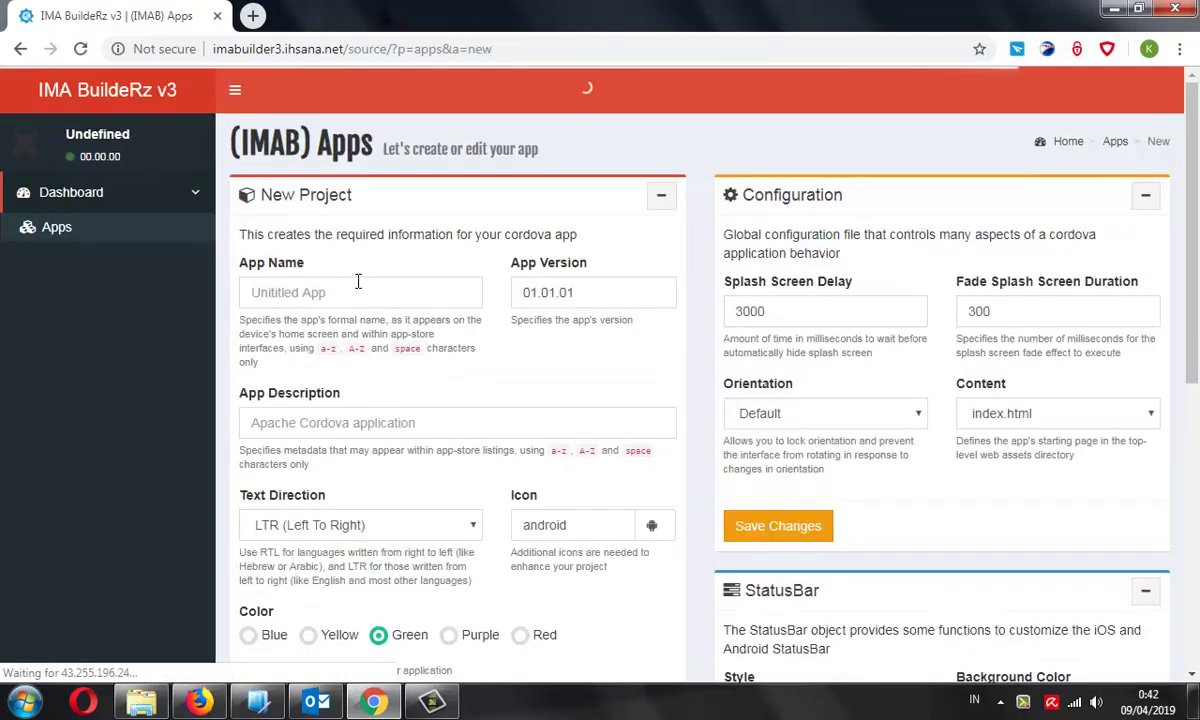
click(354, 289)
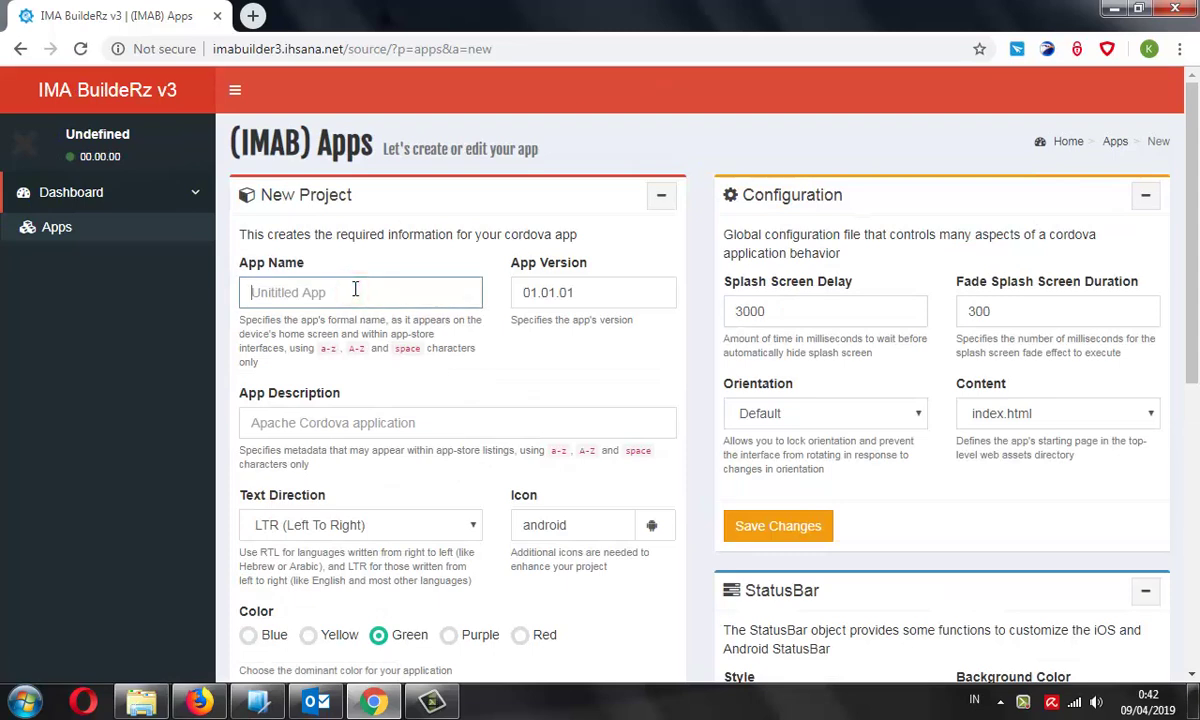
text(News App)
Give the app the description 'Lorem ipsum do ismet' and choose Blue as its colour
click(320, 418)
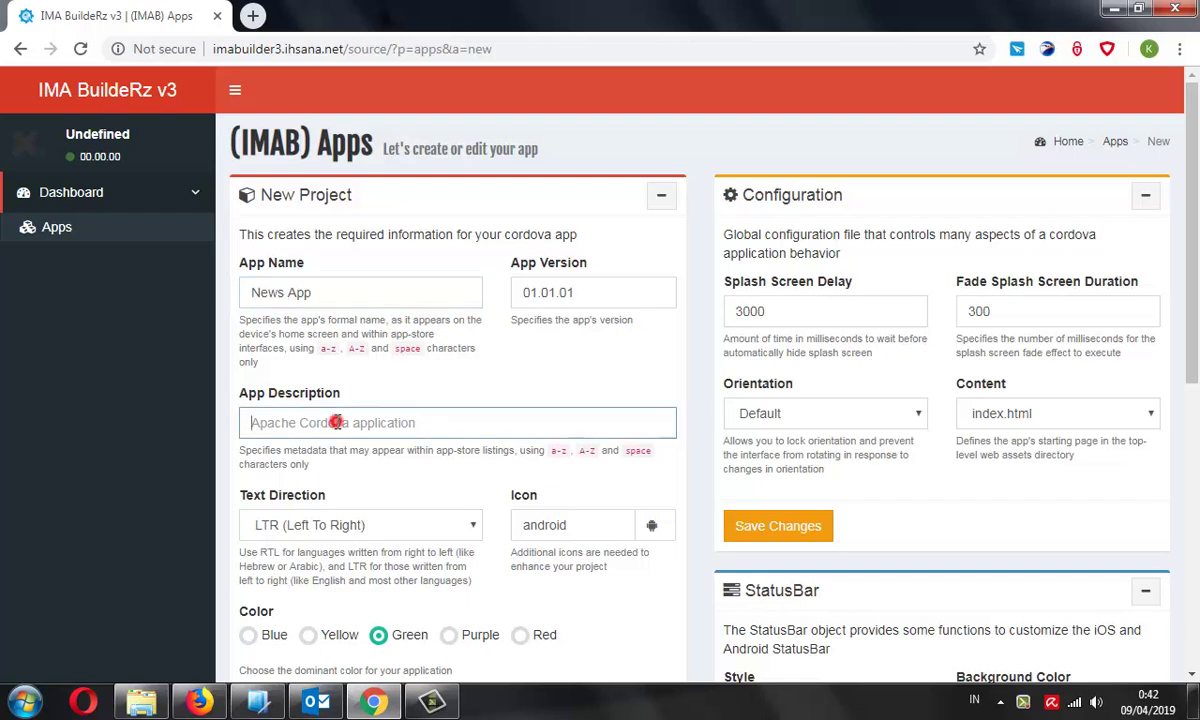
text(Lorem ips)
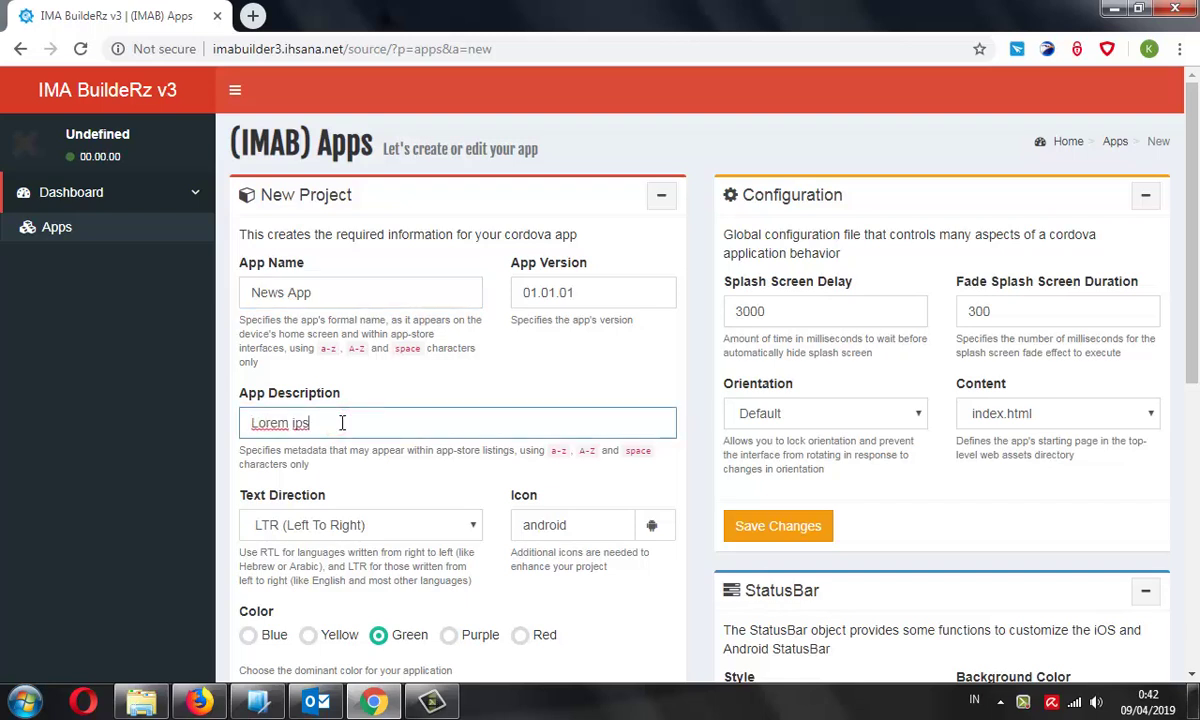
text(um do ismet)
scroll(342, 423, down, 3)
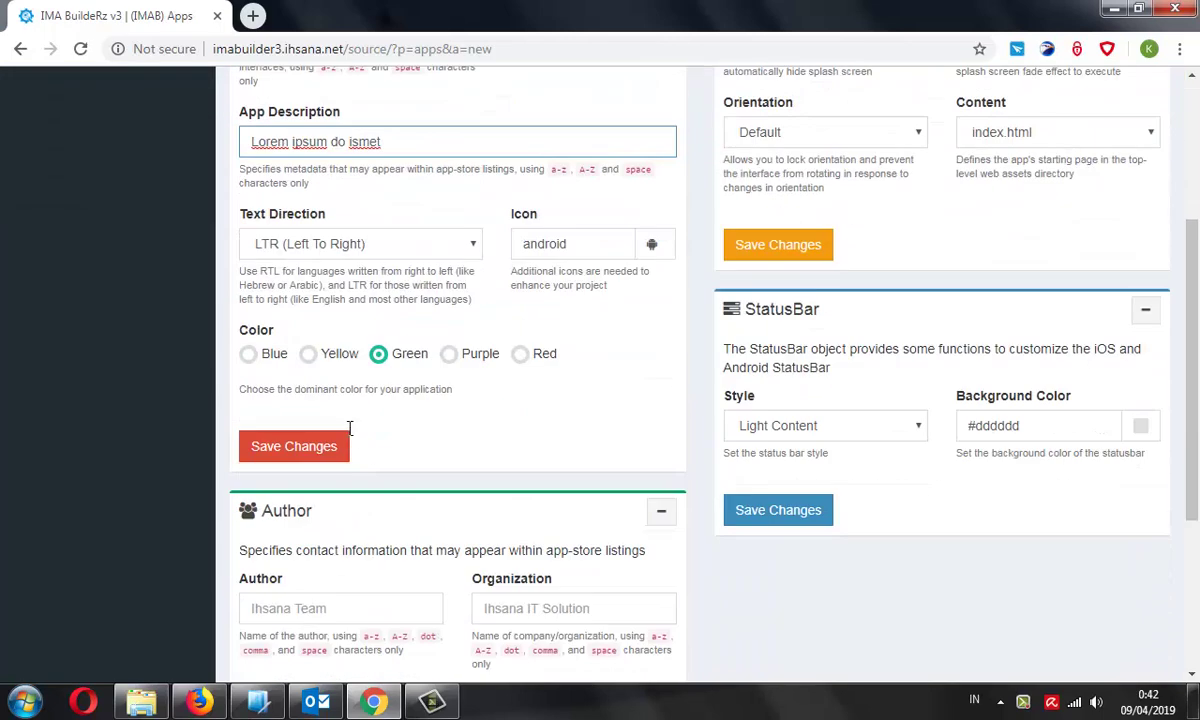
click(248, 353)
scroll(476, 465, down, 1)
scroll(476, 465, down, 1)
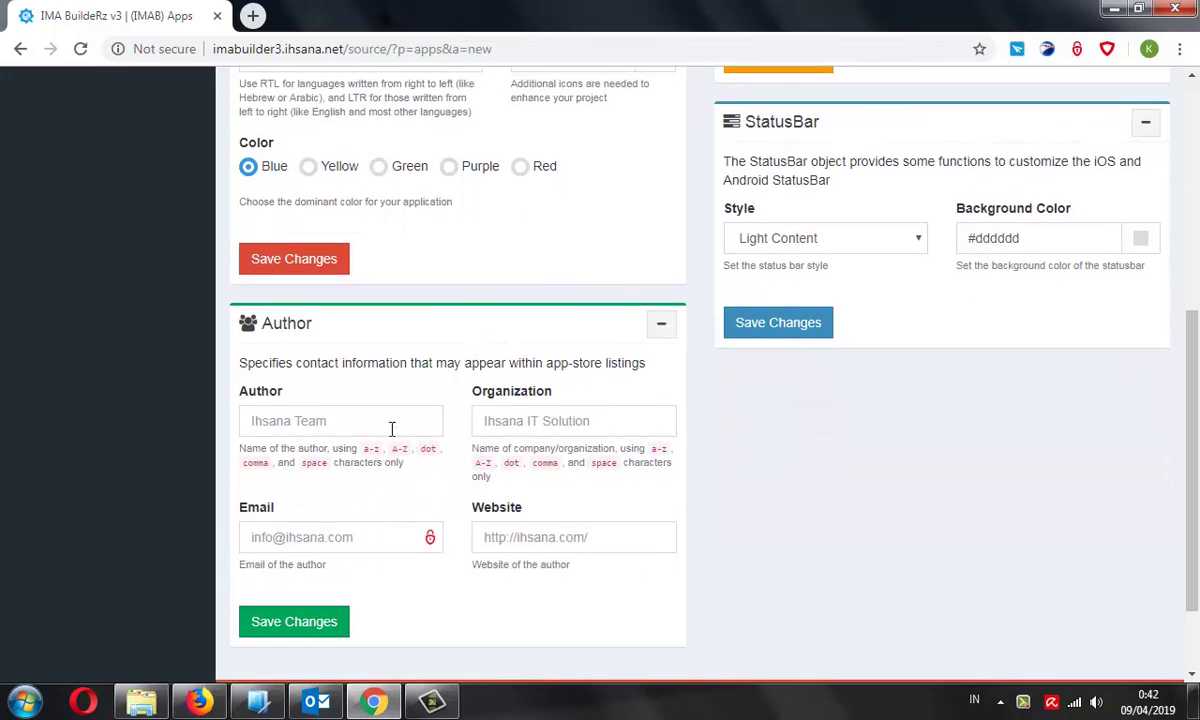
Fill in the author's name, organization Ihsana Lab, contact e-mail and website address
click(391, 425)
text(Anaski)
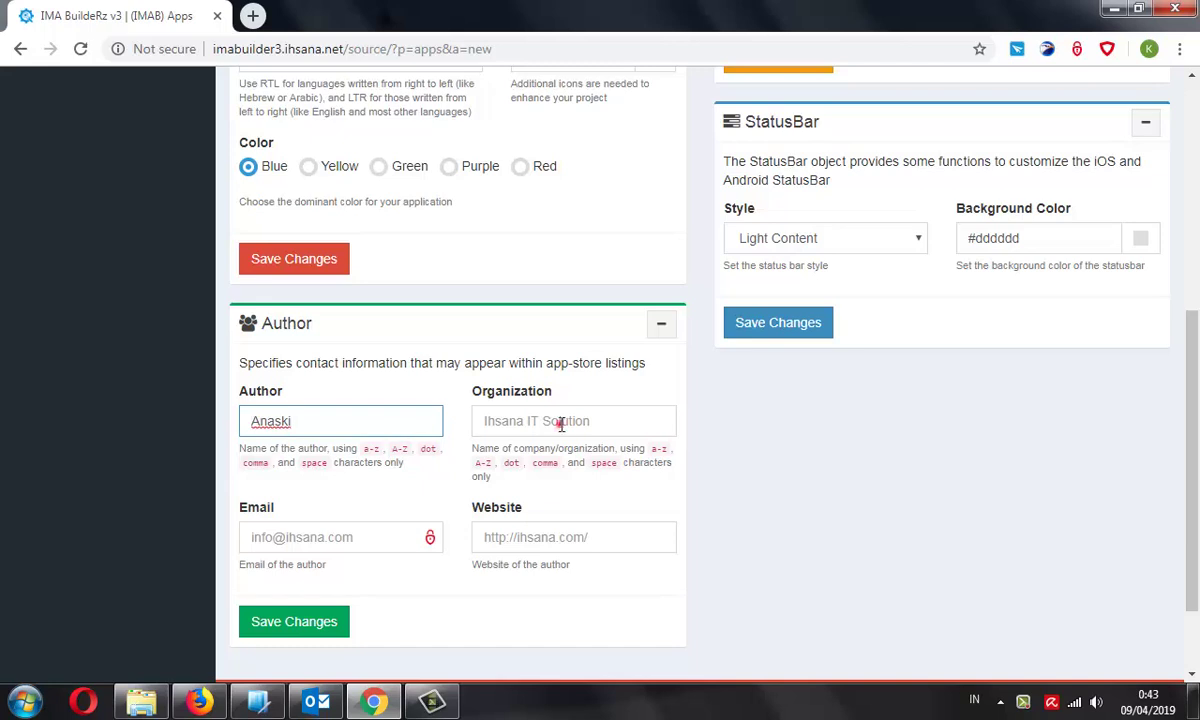
click(561, 424)
text(Ihsana Lab)
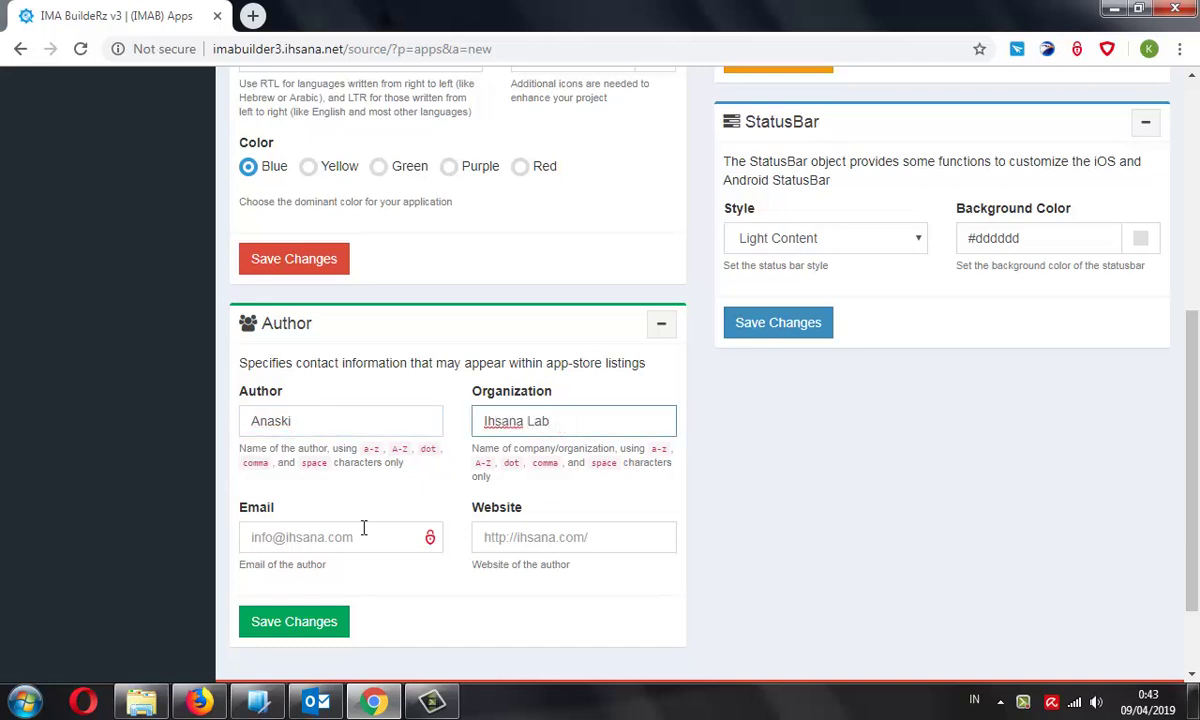
click(362, 533)
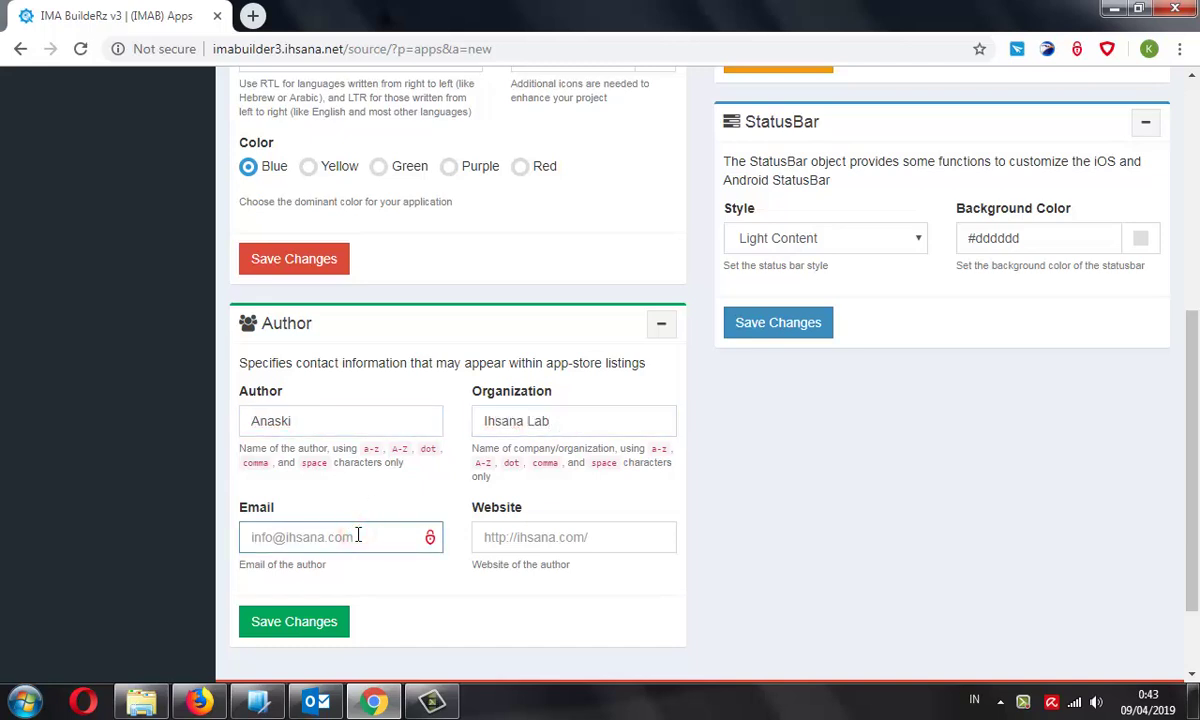
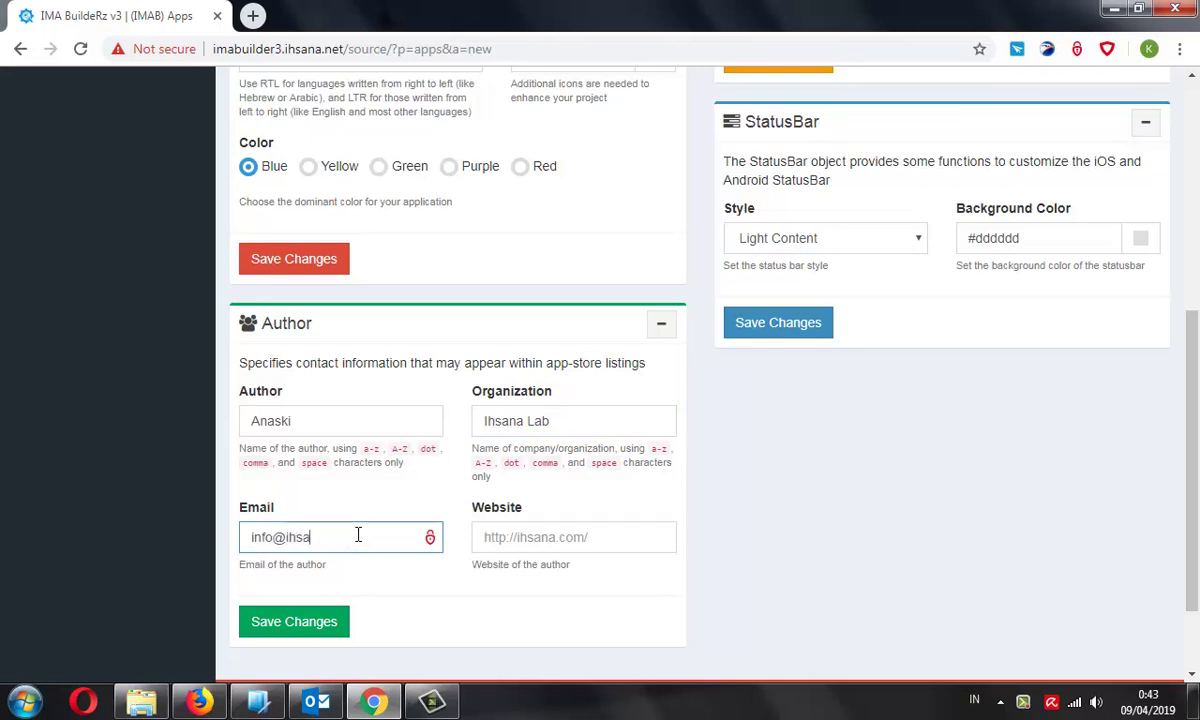
click(503, 543)
text(http://ihsana.com)
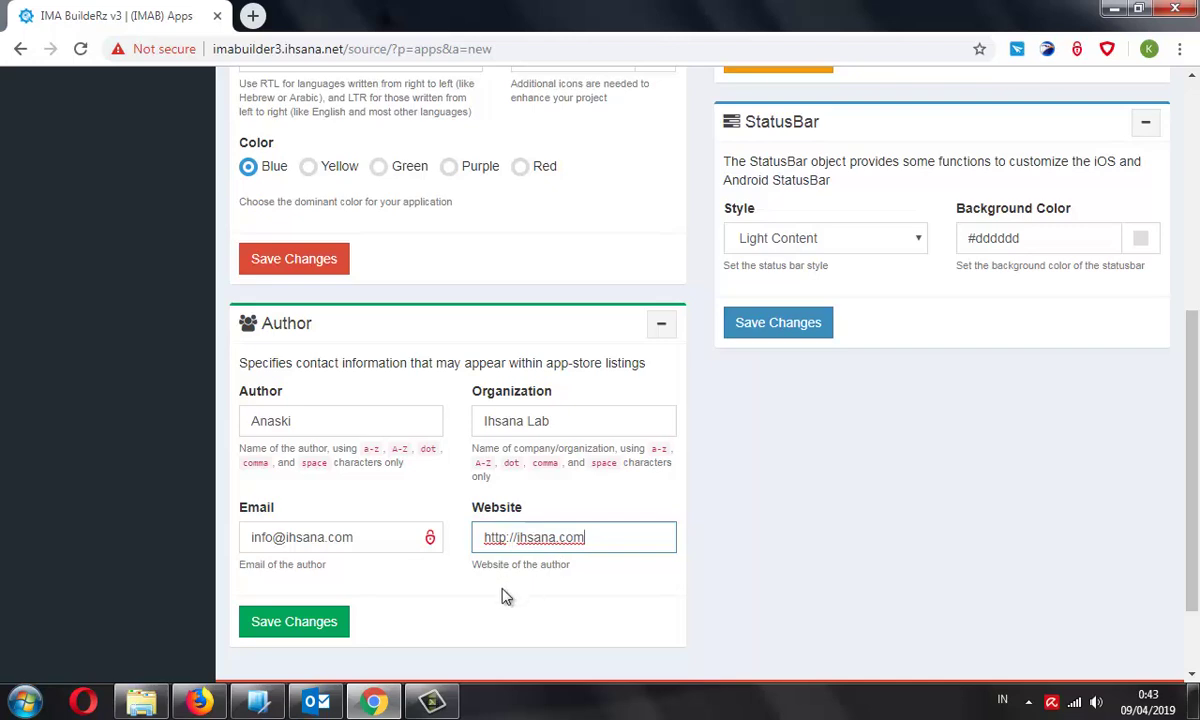
Set the status bar style to Black Translucent and save the app
scroll(505, 596, up, 1)
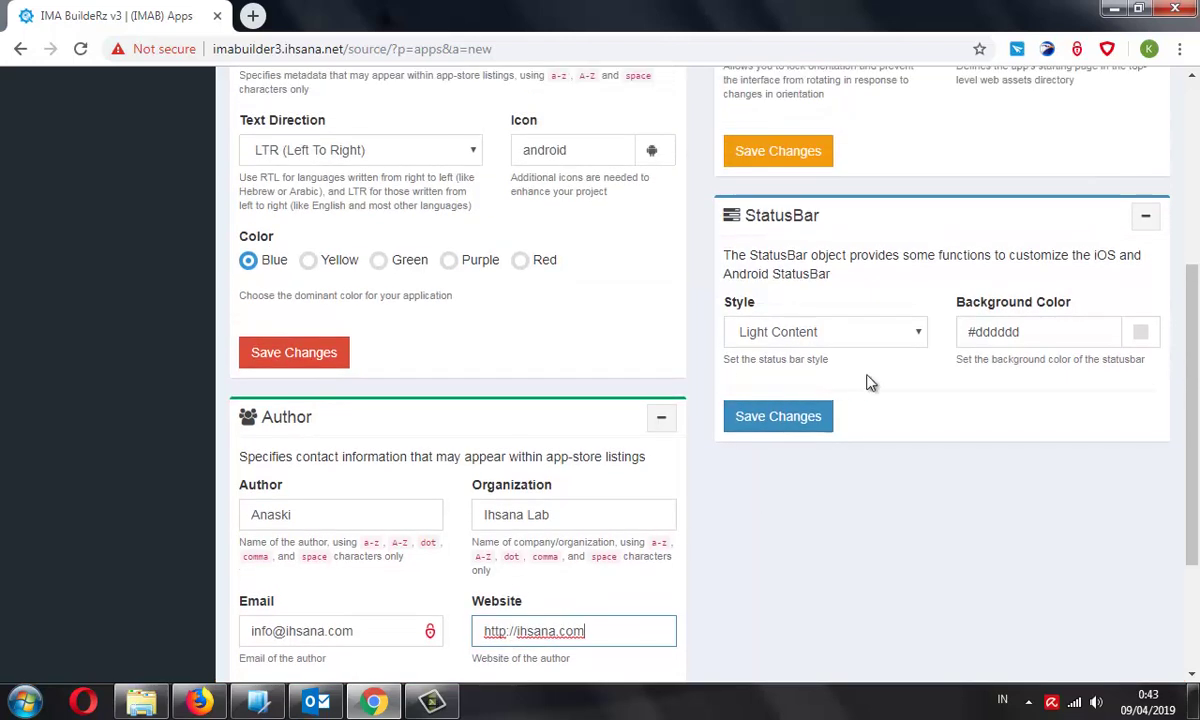
click(895, 332)
click(852, 375)
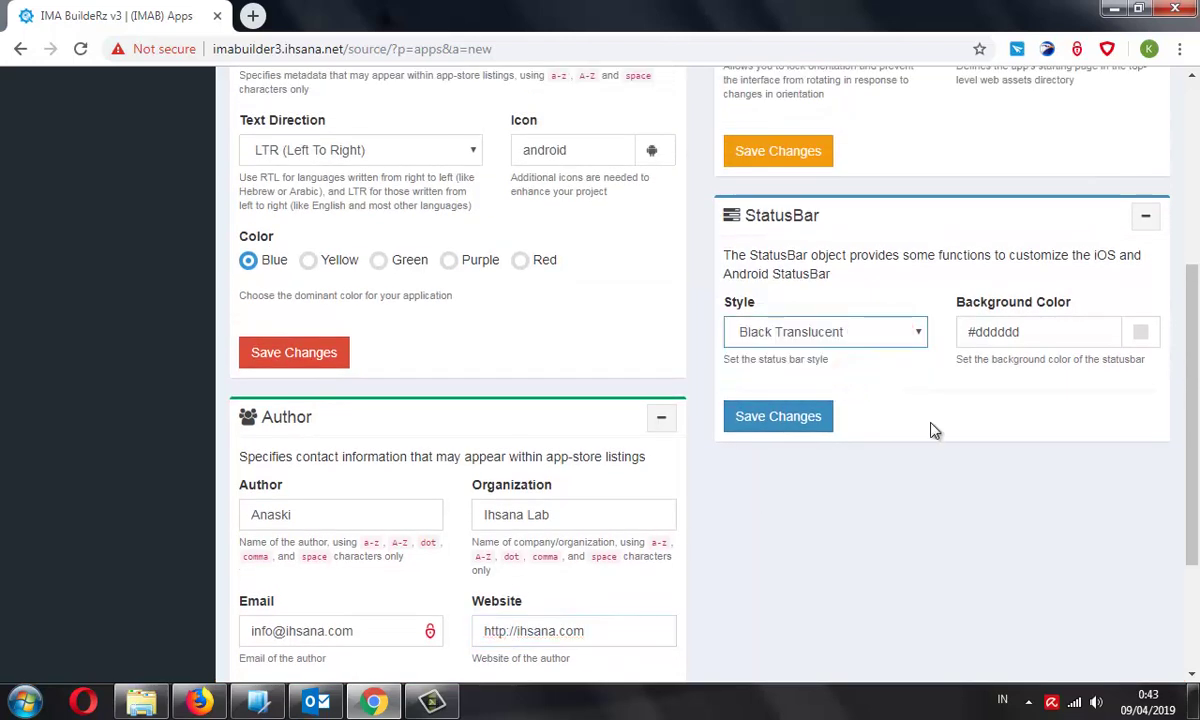
scroll(988, 415, up, 2)
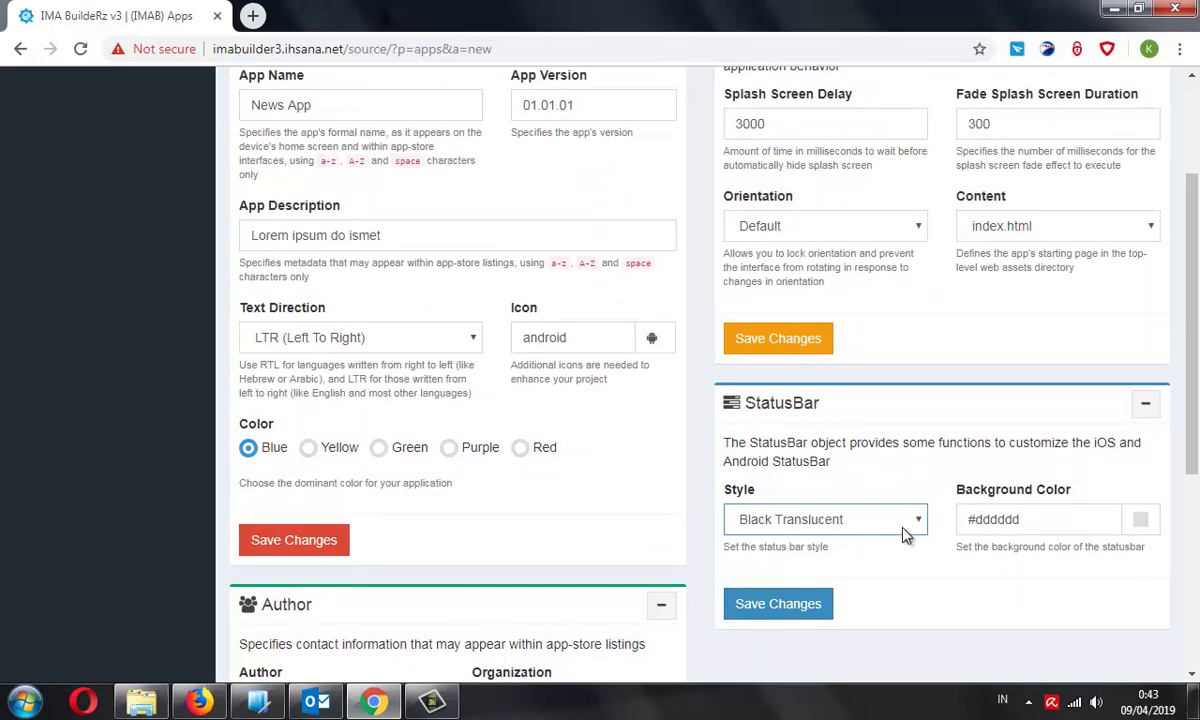
scroll(850, 520, up, 1)
scroll(700, 500, down, 5)
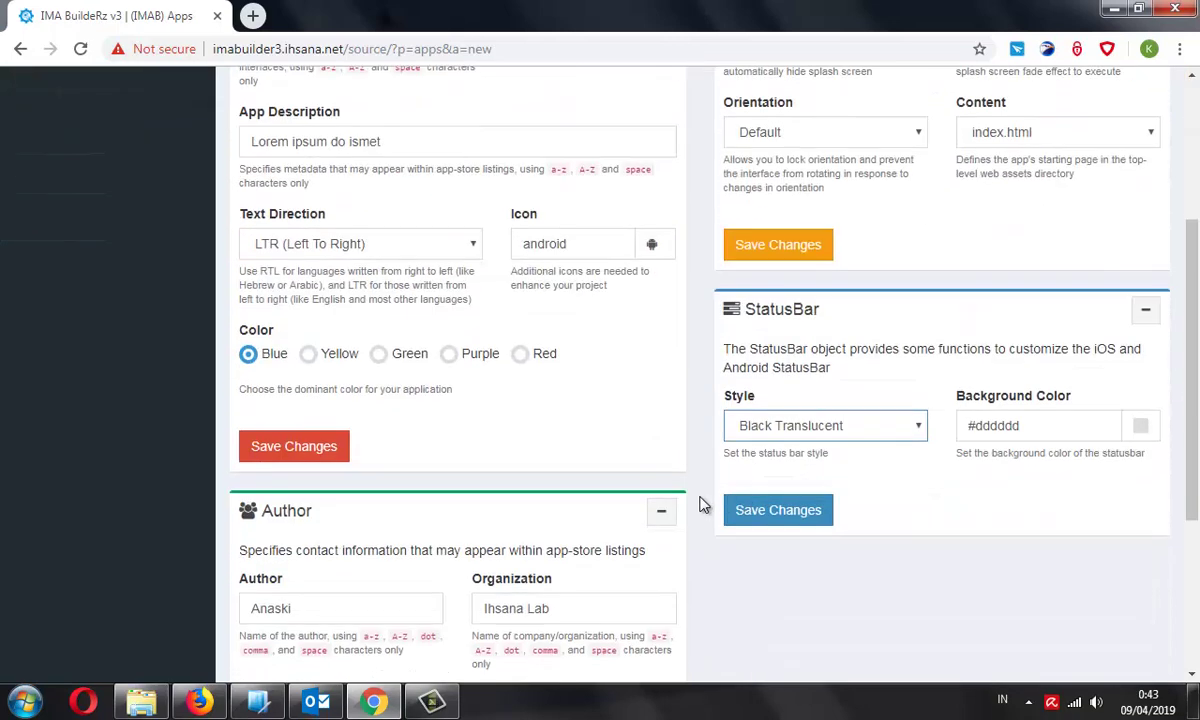
click(294, 510)
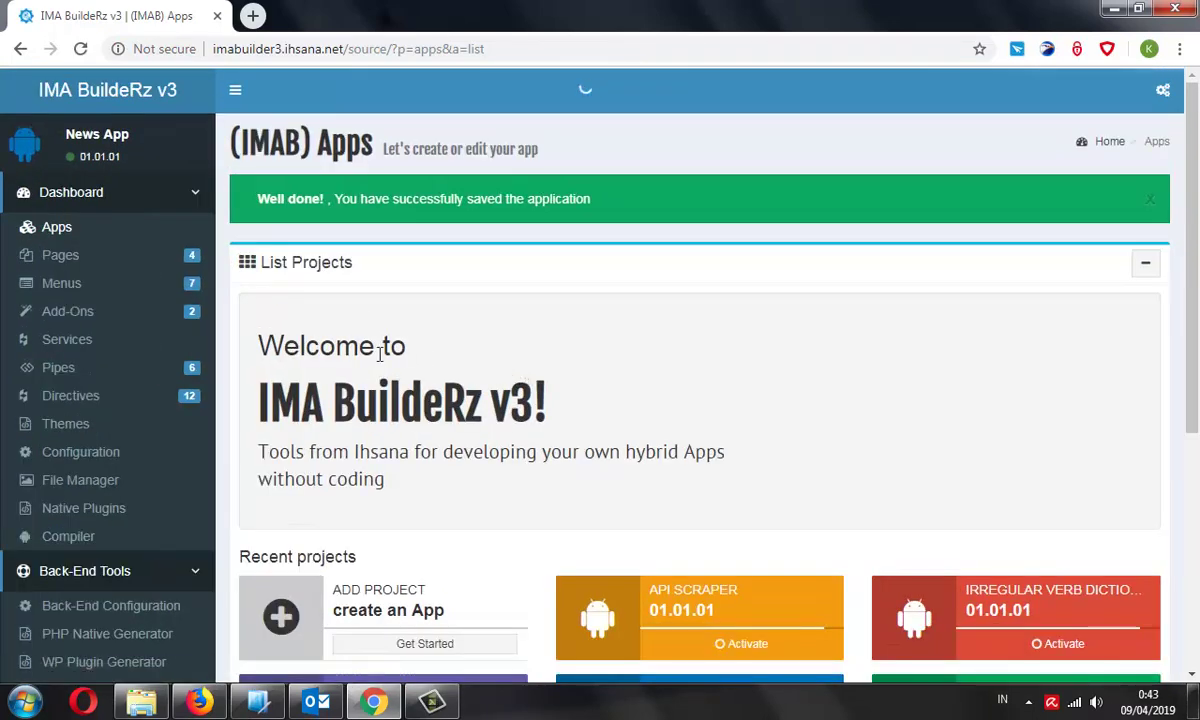
From Pages, create a new page titled Health (prefix health) and save it
click(147, 267)
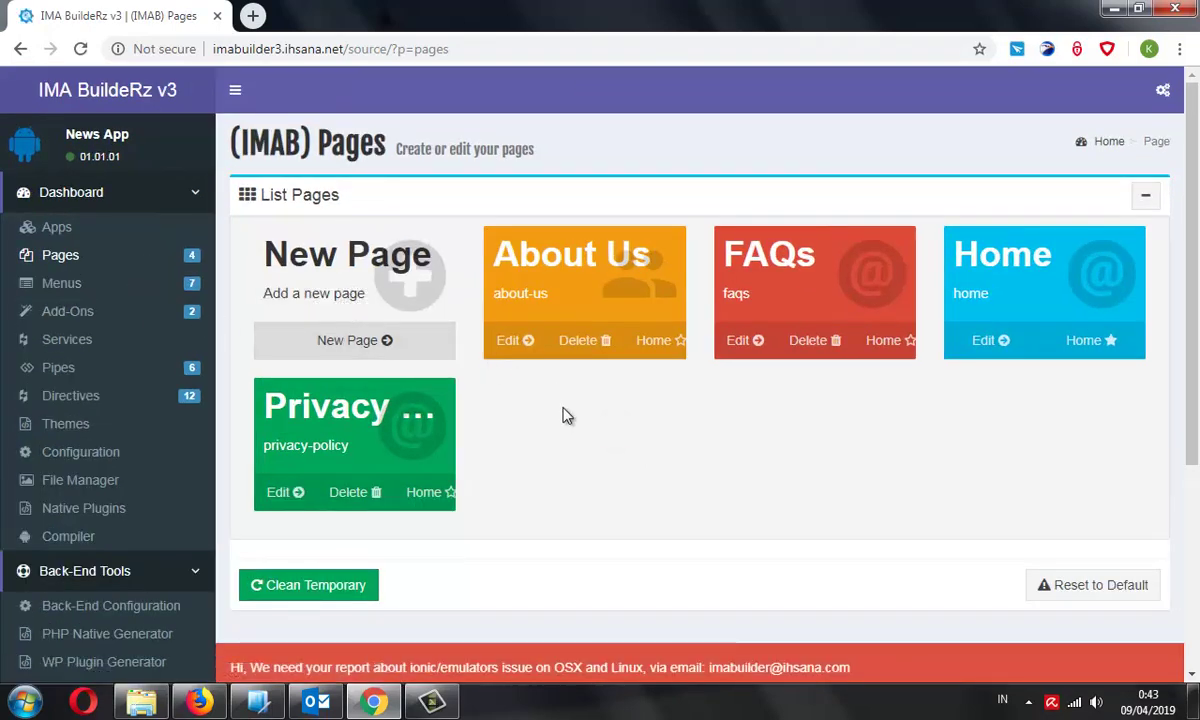
click(370, 341)
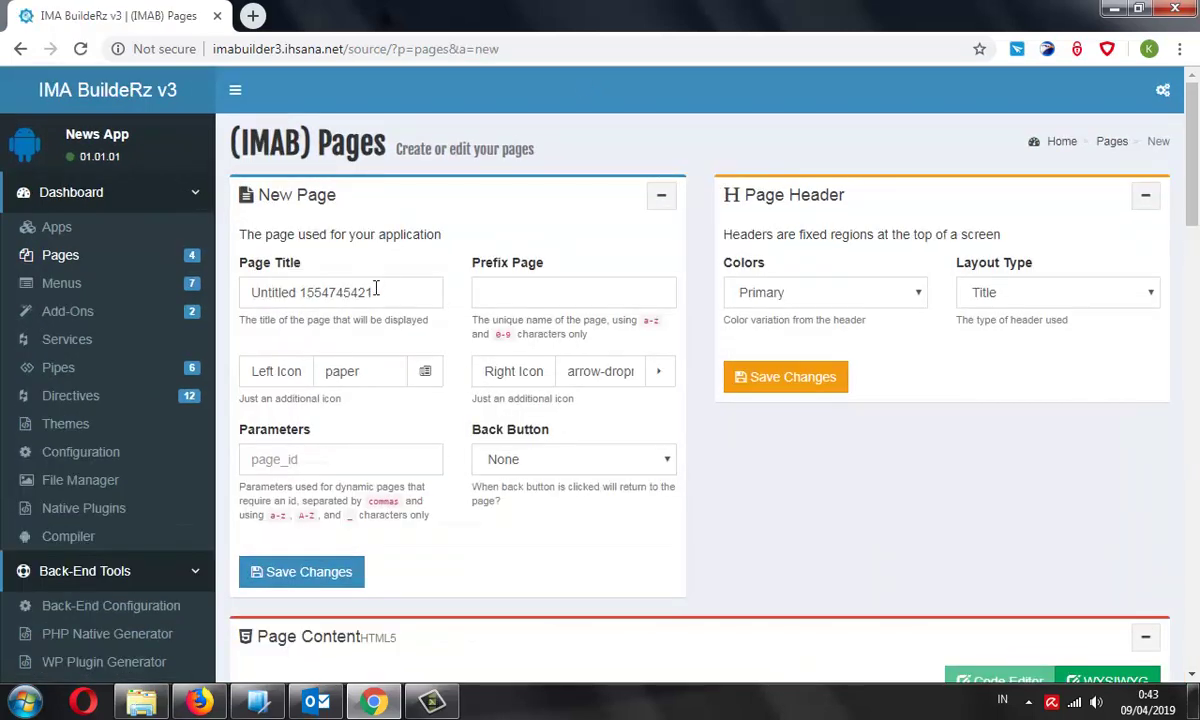
triple_click(396, 294)
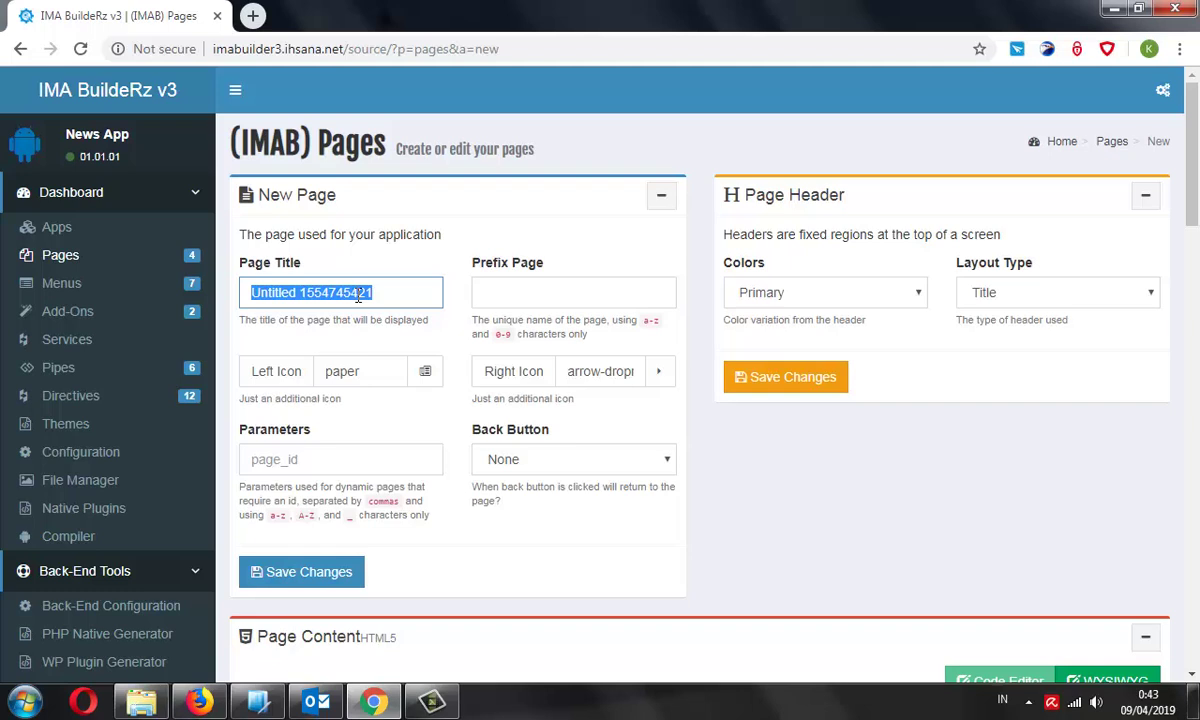
click(396, 298)
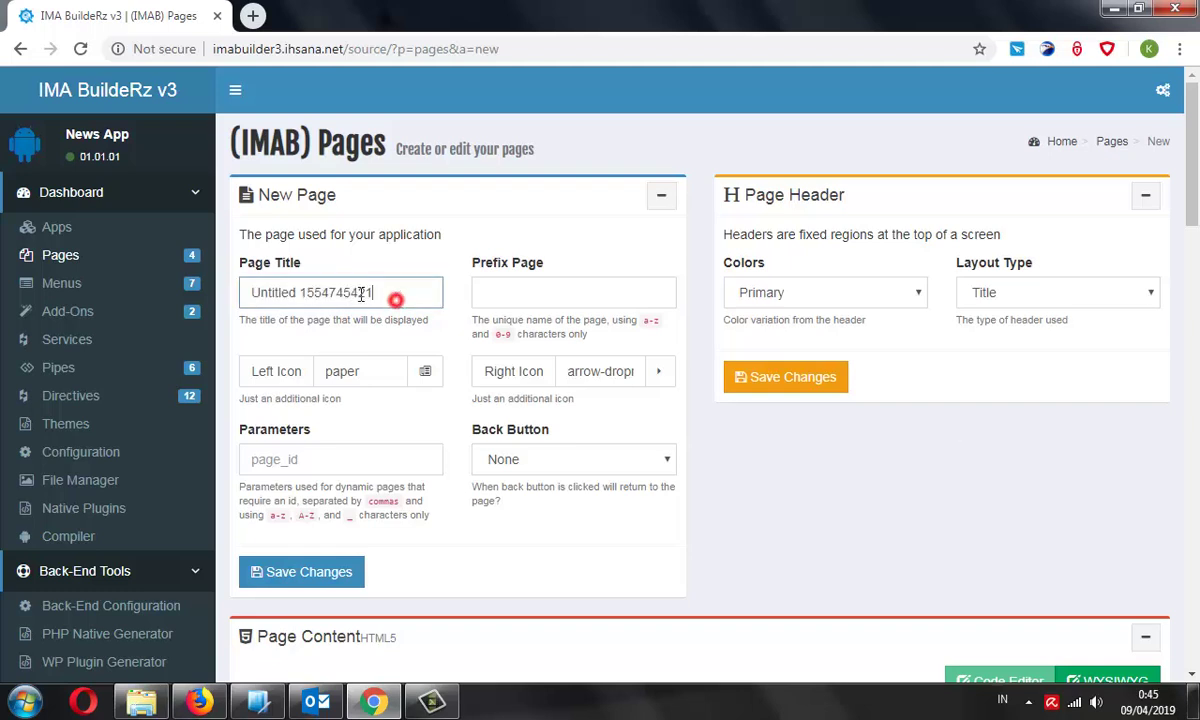
key(ctrl+a)
text(Health)
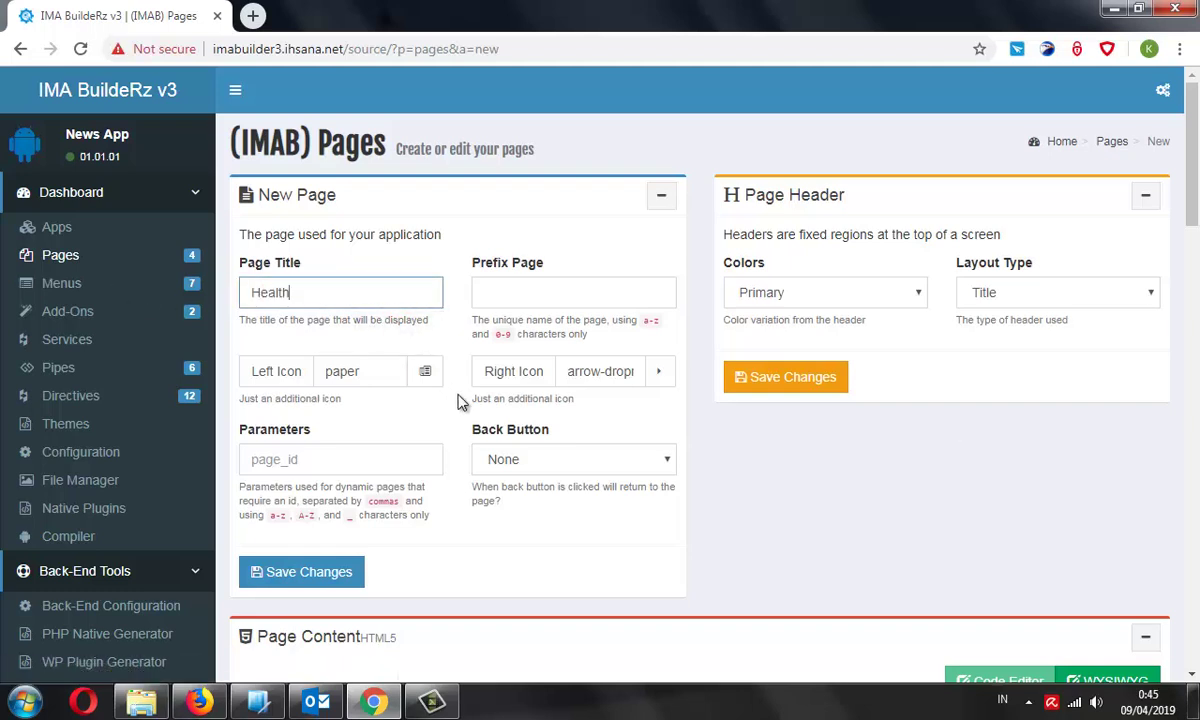
scroll(477, 355, down, 2)
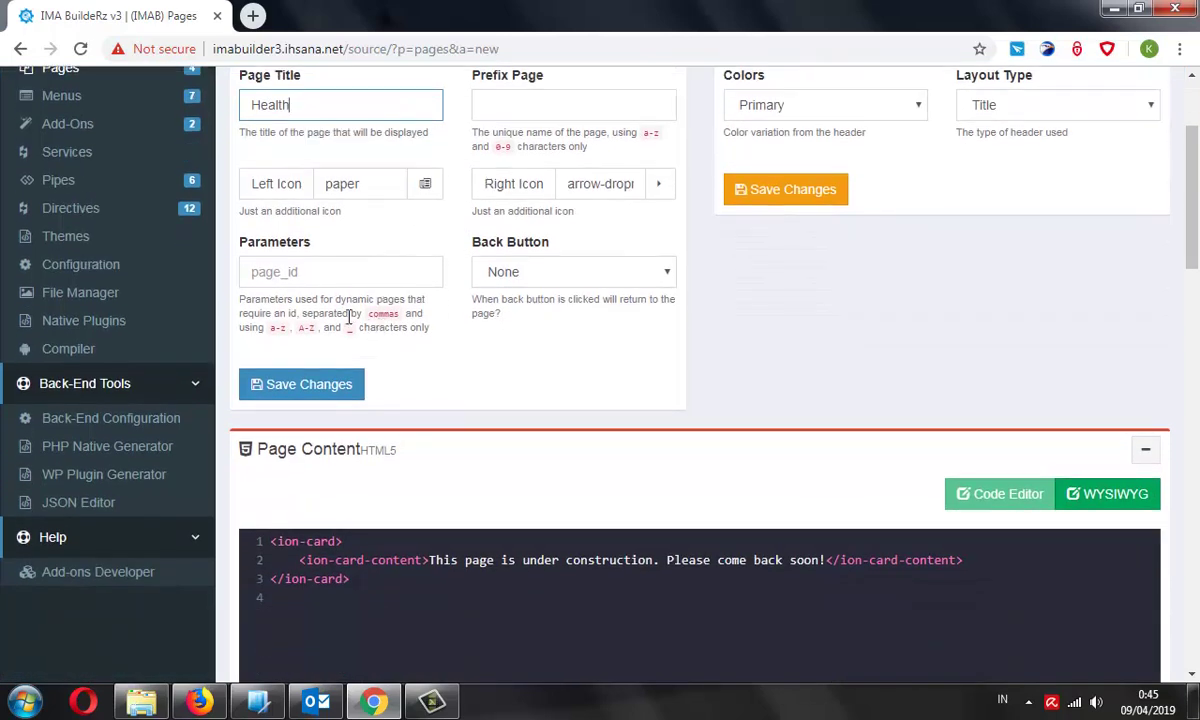
scroll(519, 321, down, 1)
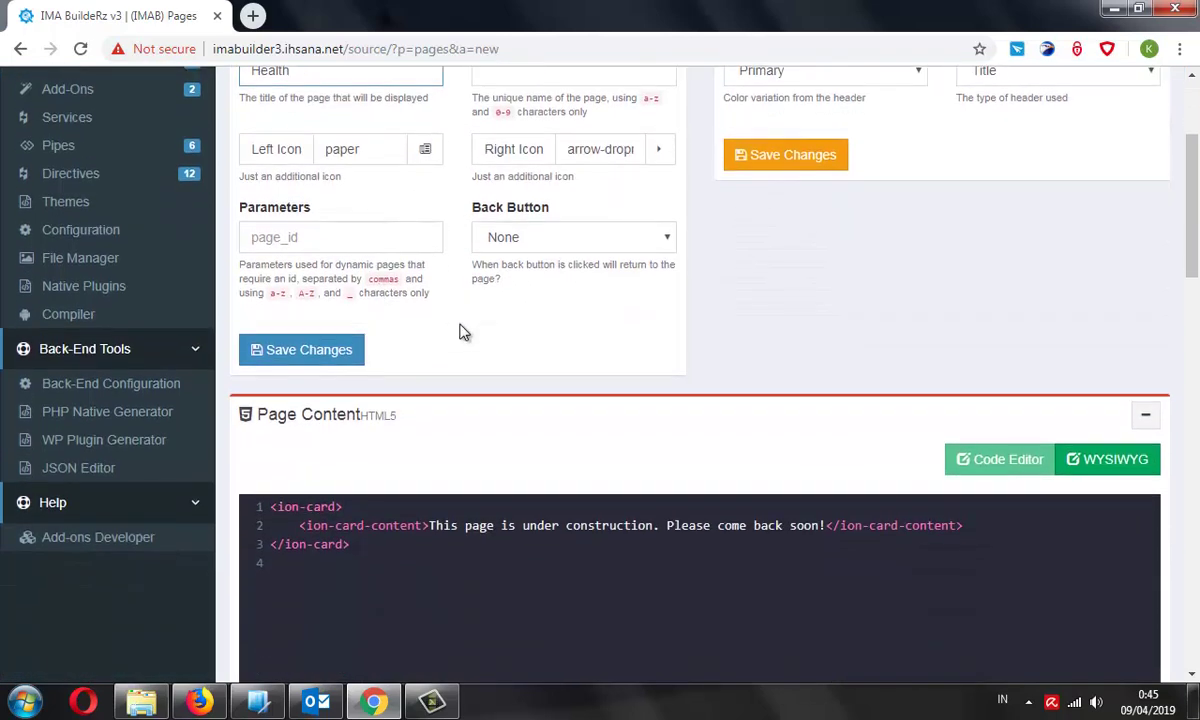
click(330, 290)
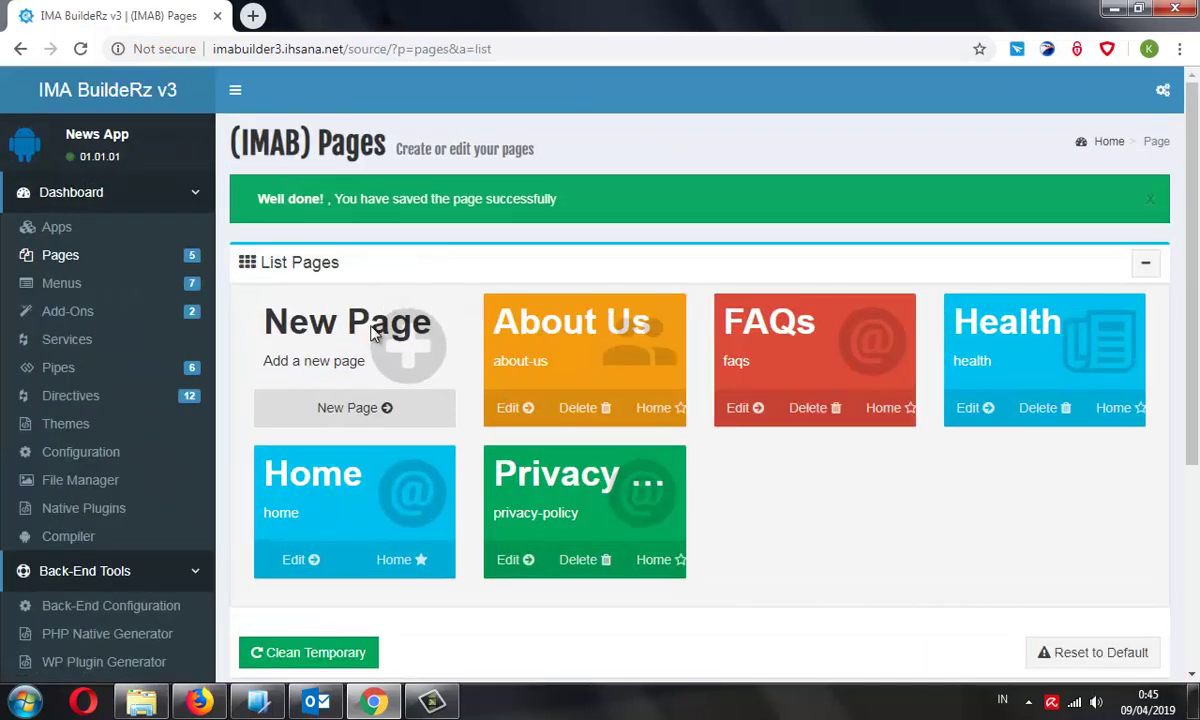
scroll(380, 300, down, 1)
Create and save a new page titled Food
click(372, 316)
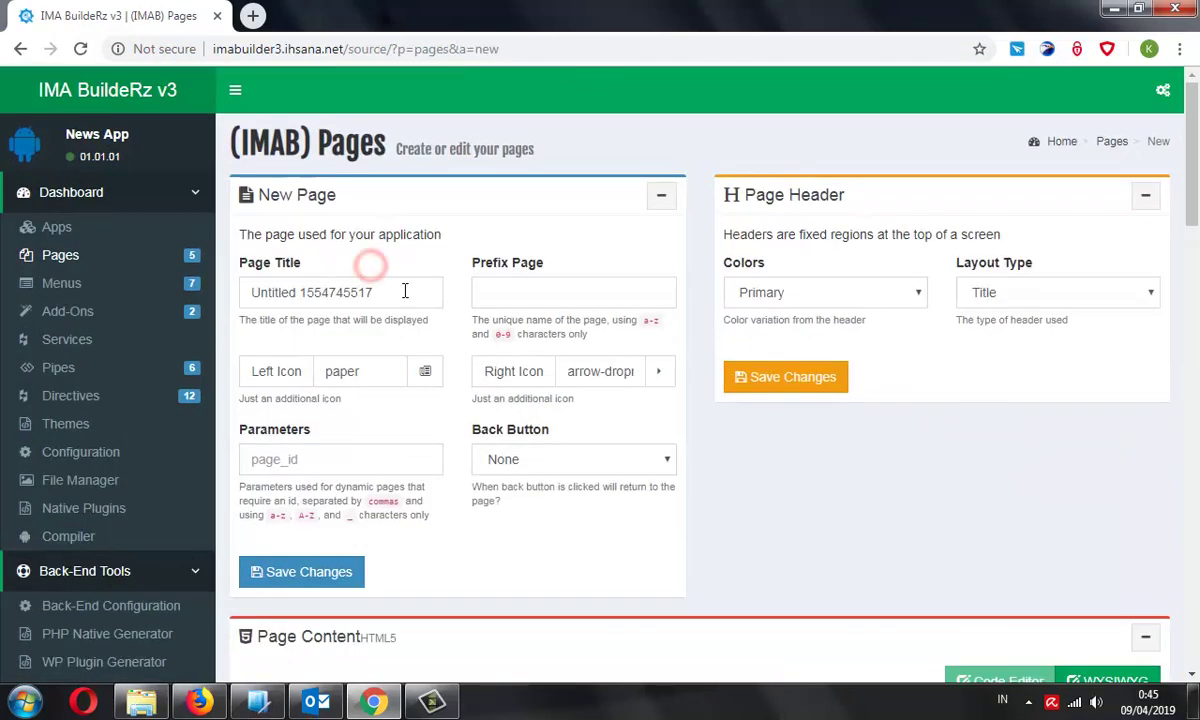
drag(403, 291, 233, 297)
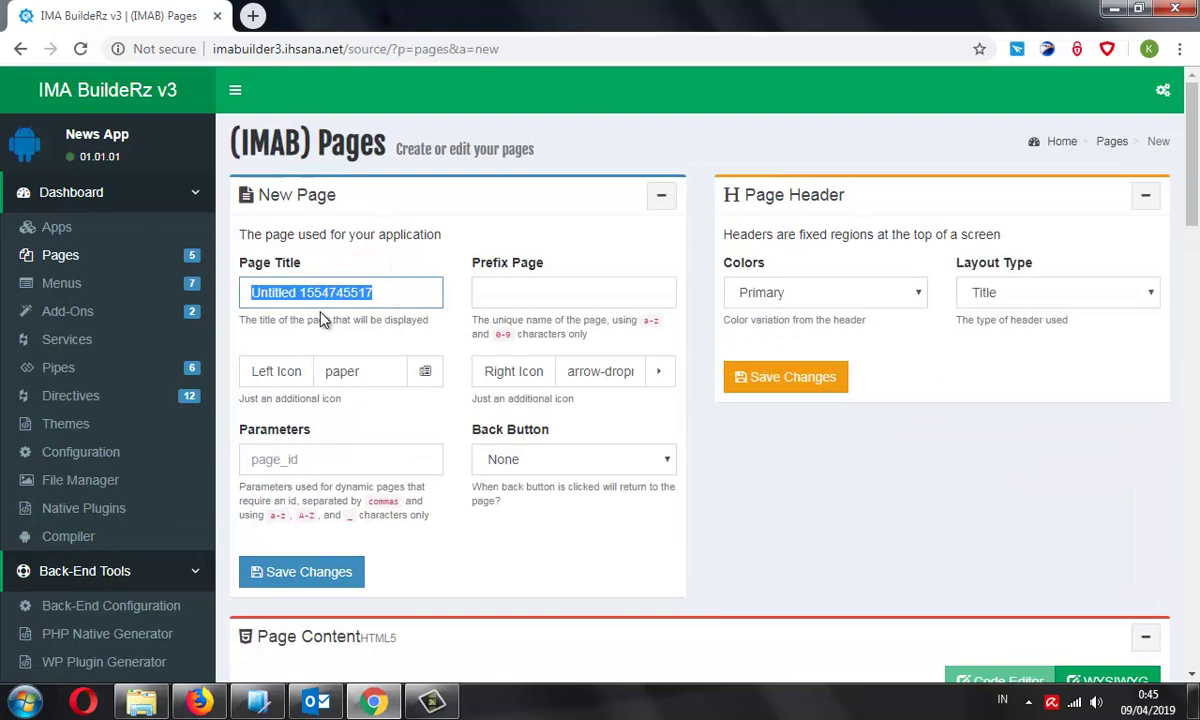
text(Food)
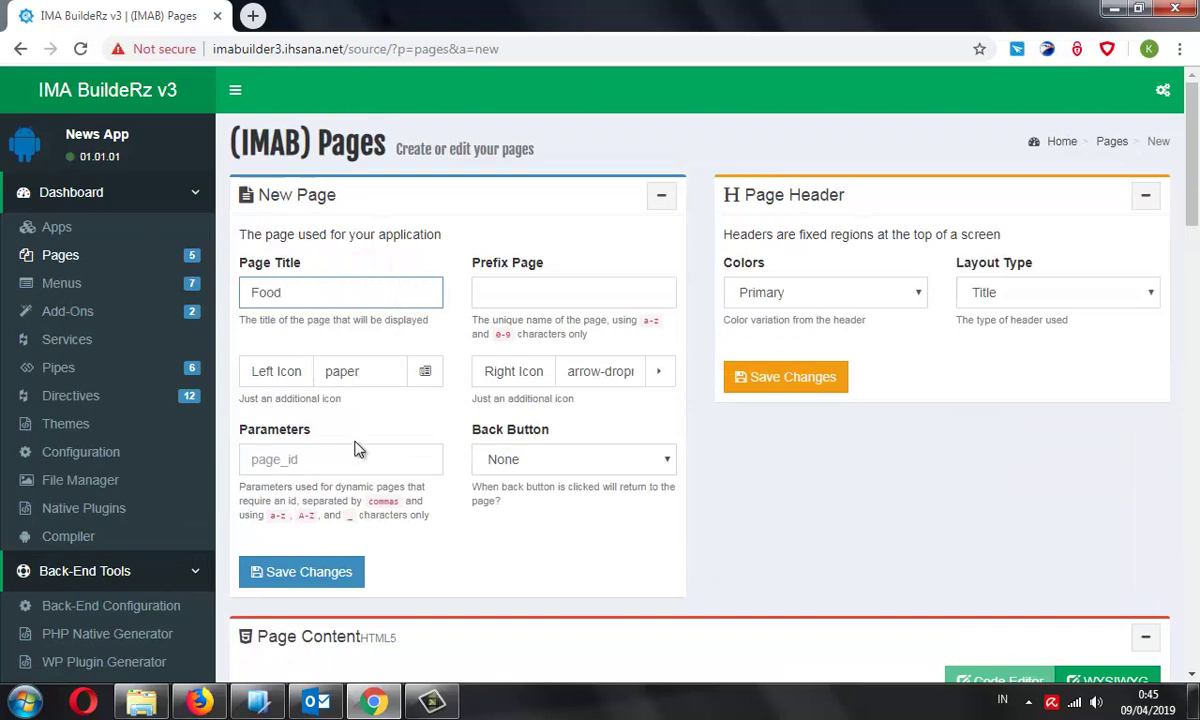
click(318, 572)
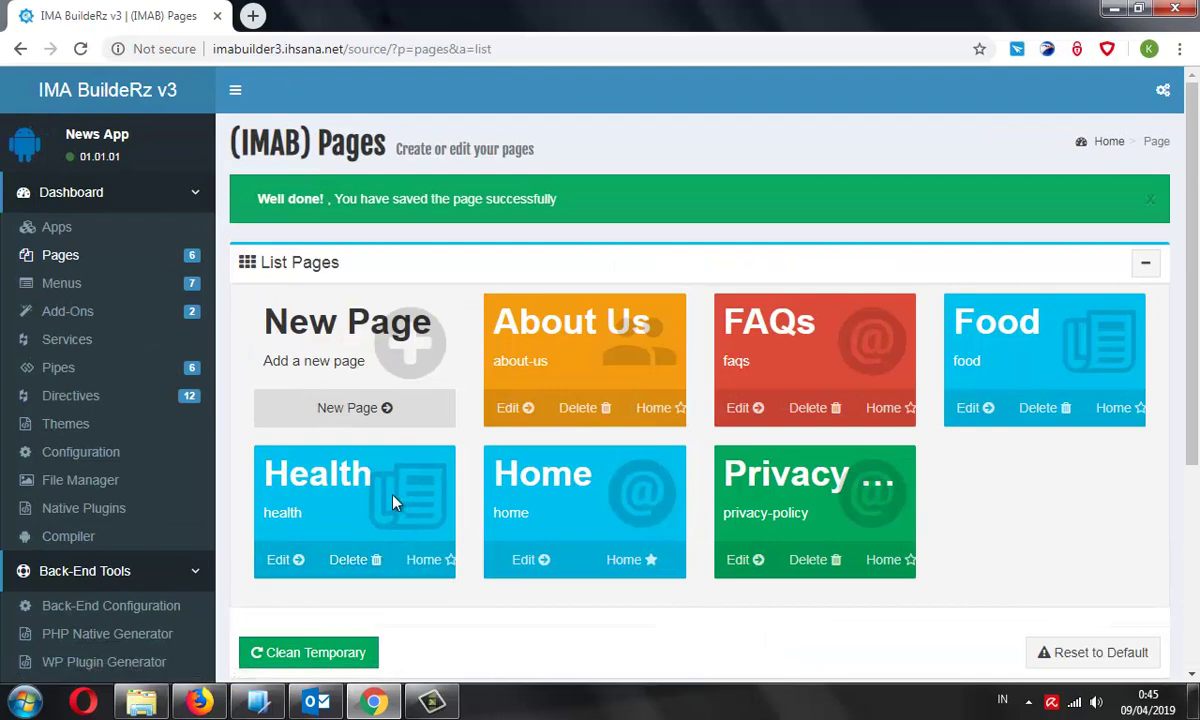
Create and save another new page titled Sport
click(370, 408)
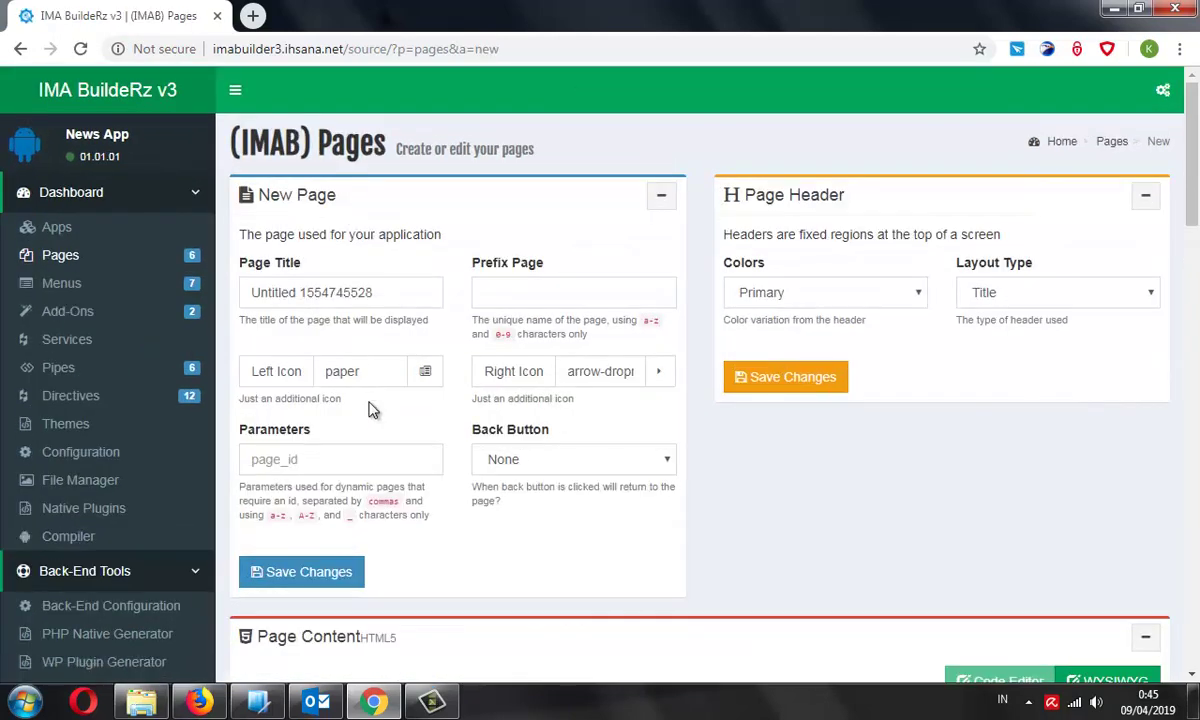
triple_click(405, 297)
text(Sport)
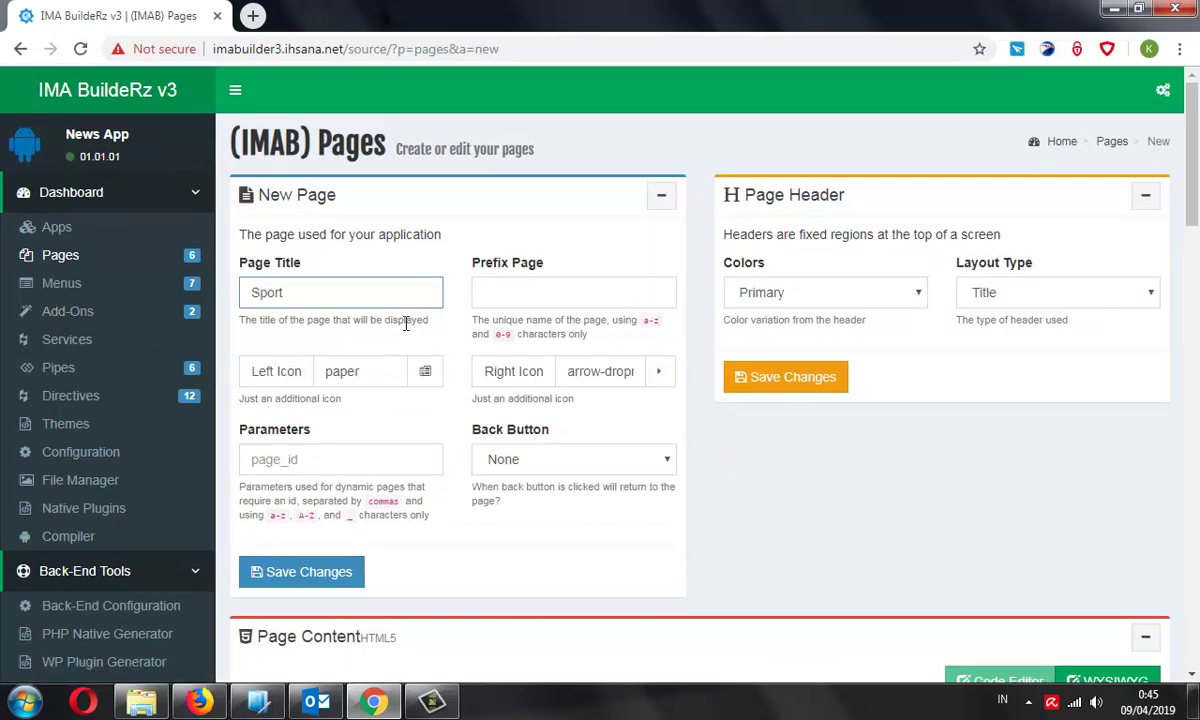
scroll(350, 400, down, 1)
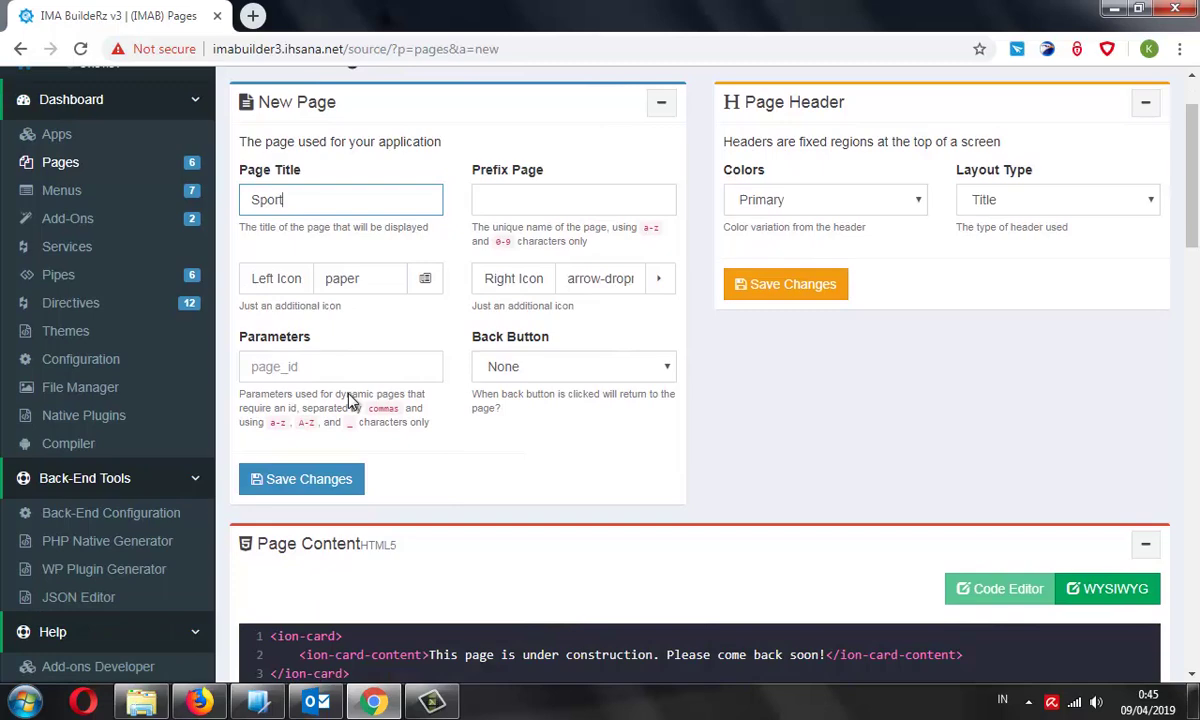
click(322, 477)
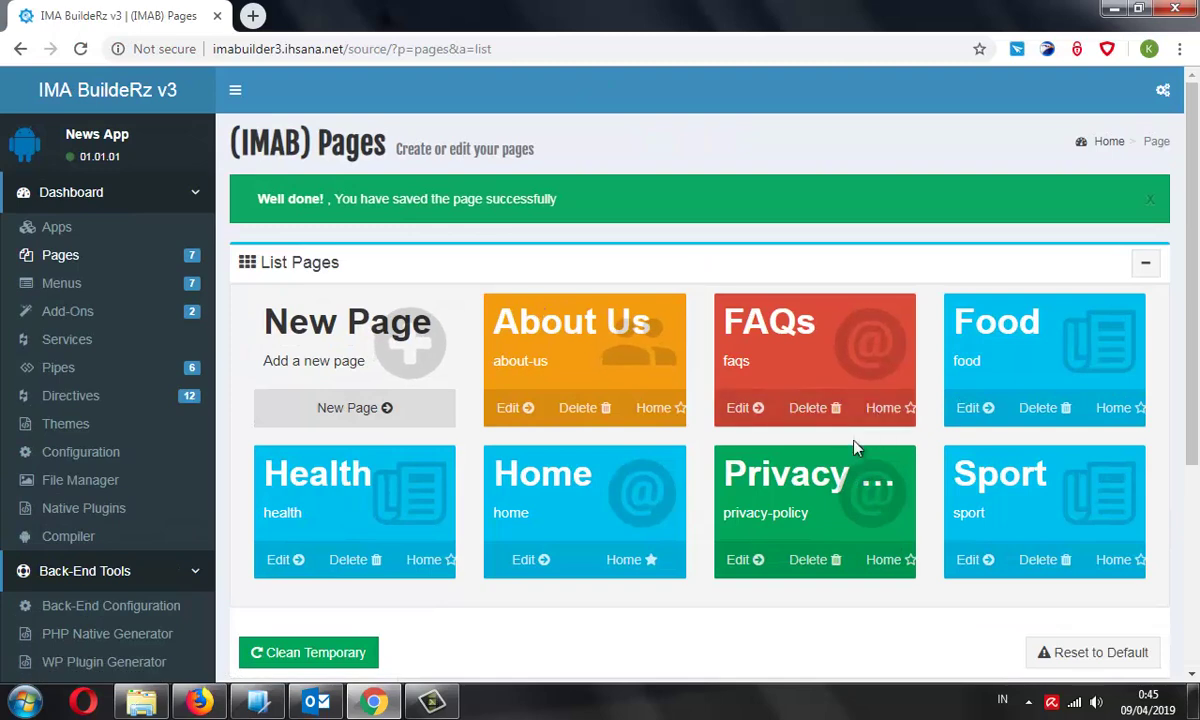
In Menus, set the item count to 3 and add New Item 8, 9 and 10
click(86, 293)
scroll(549, 410, down, 3)
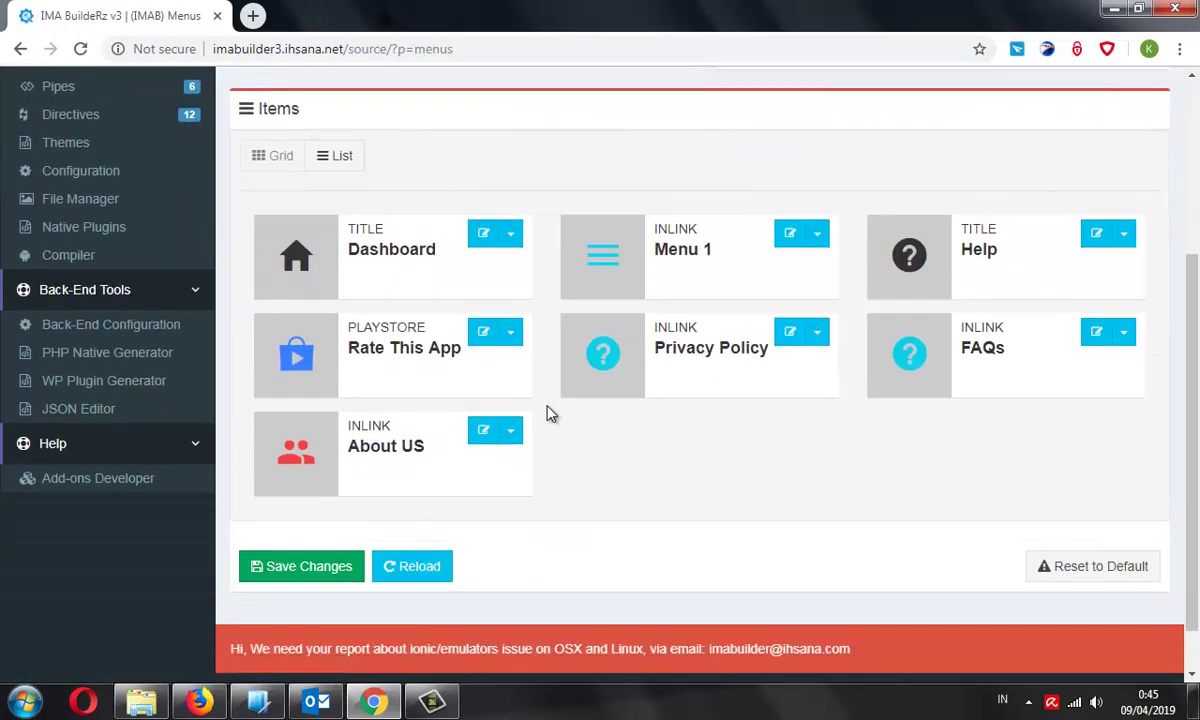
scroll(549, 410, up, 1)
scroll(549, 413, up, 1)
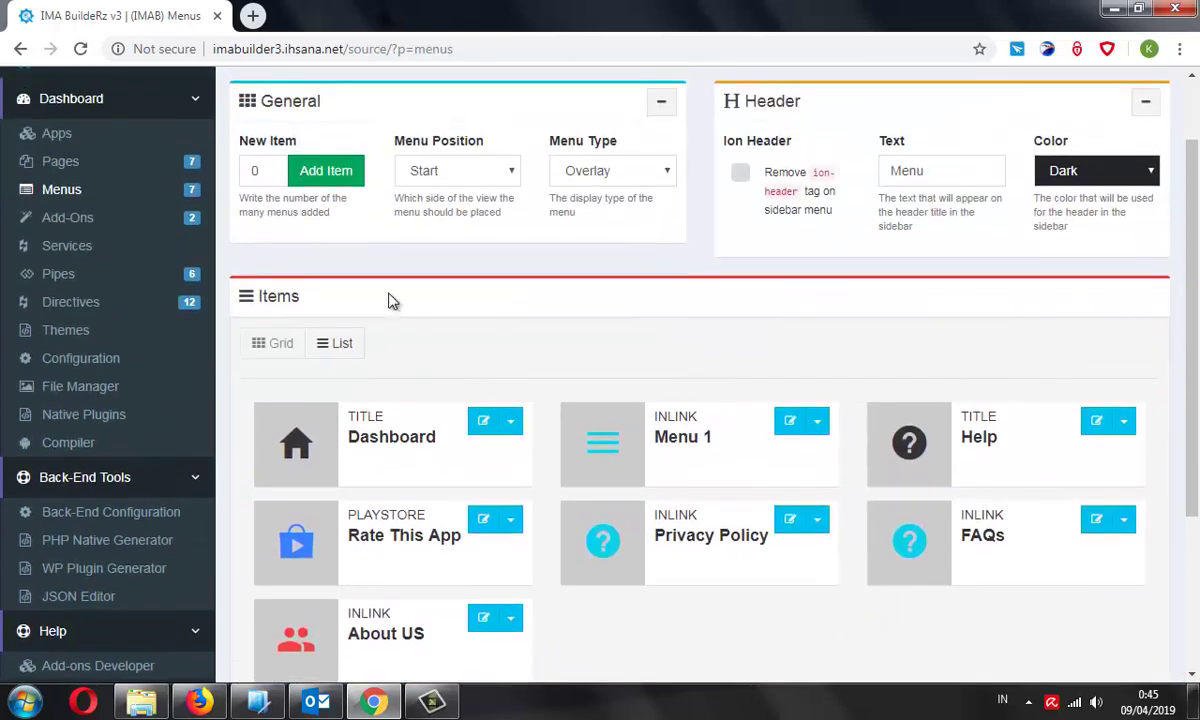
click(270, 167)
click(270, 167)
click(270, 167)
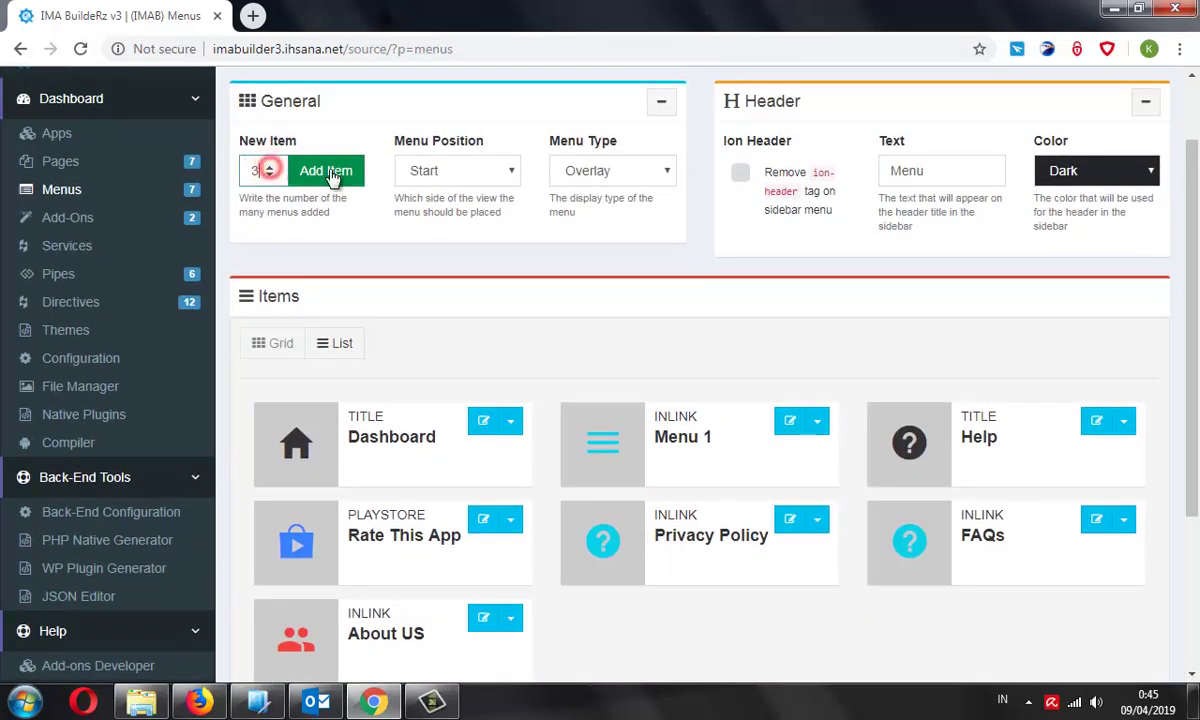
click(330, 174)
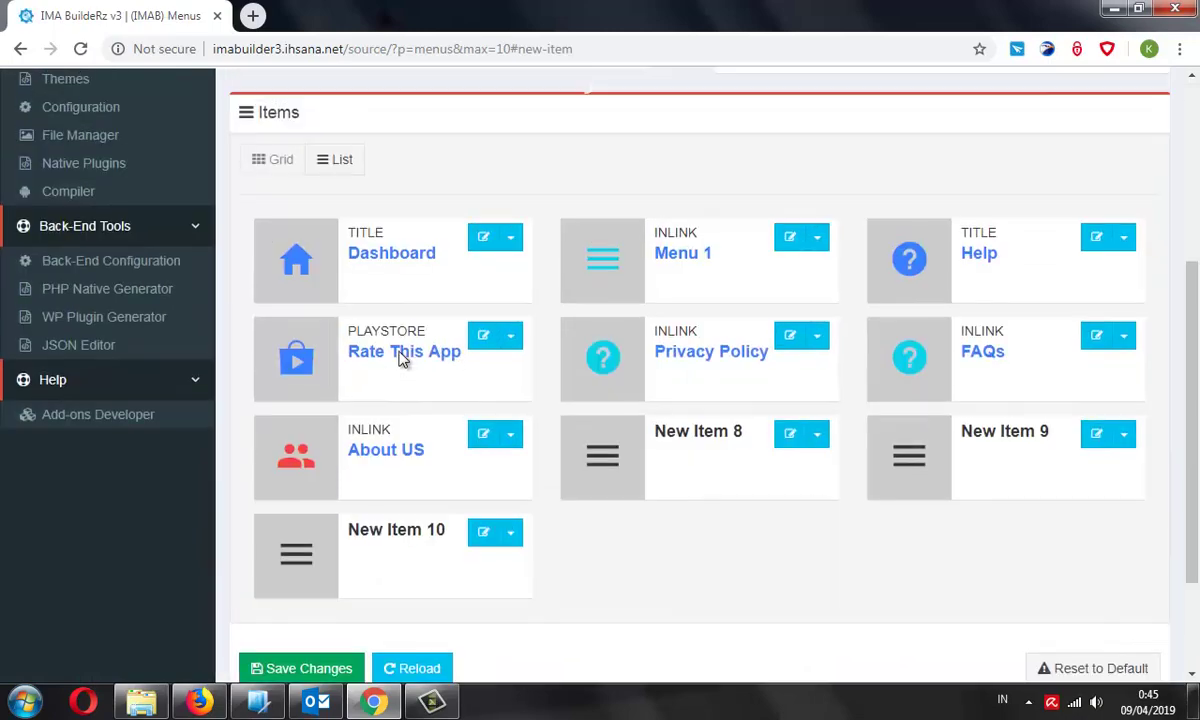
scroll(648, 364, down, 1)
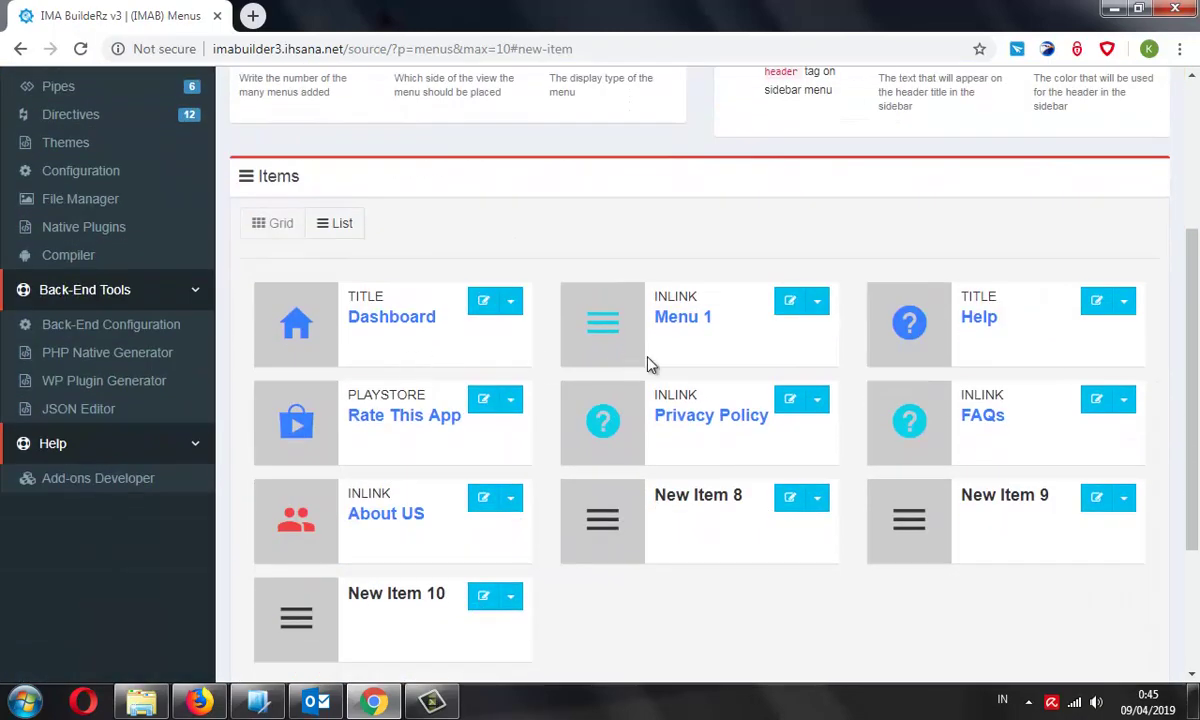
click(820, 305)
Make Menu 1 a Goto Internal Link to the Food (food) page, labelled Food, and save
click(775, 336)
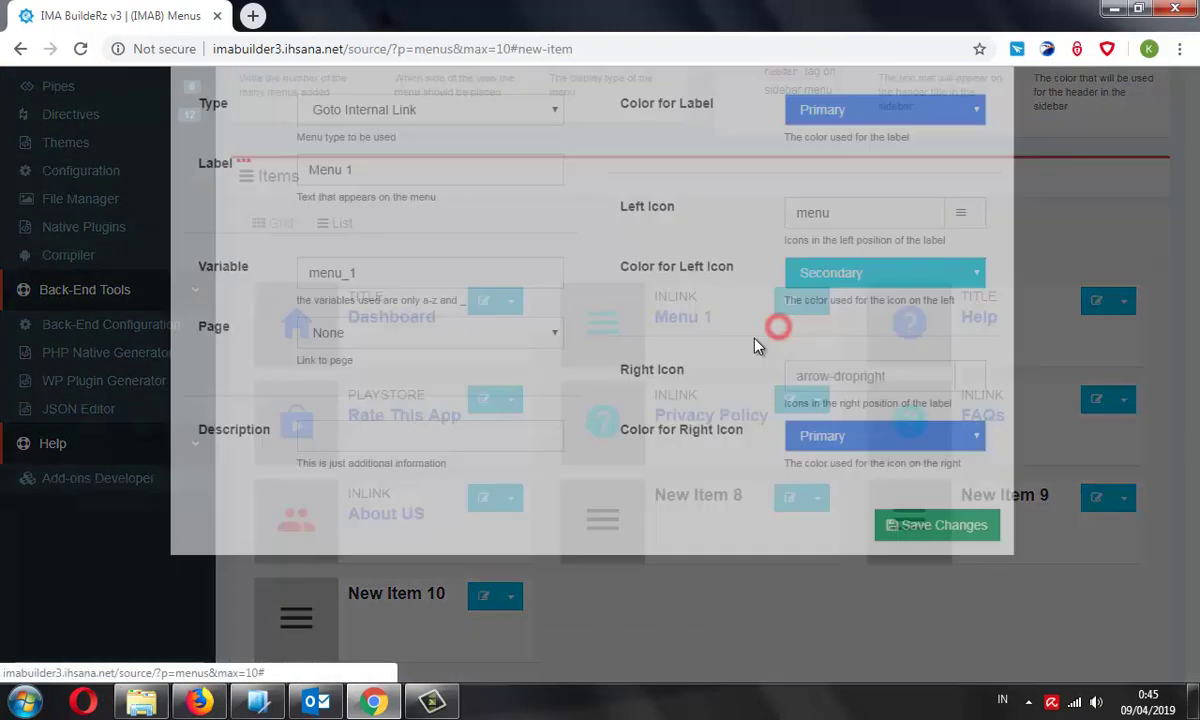
triple_click(415, 237)
click(528, 176)
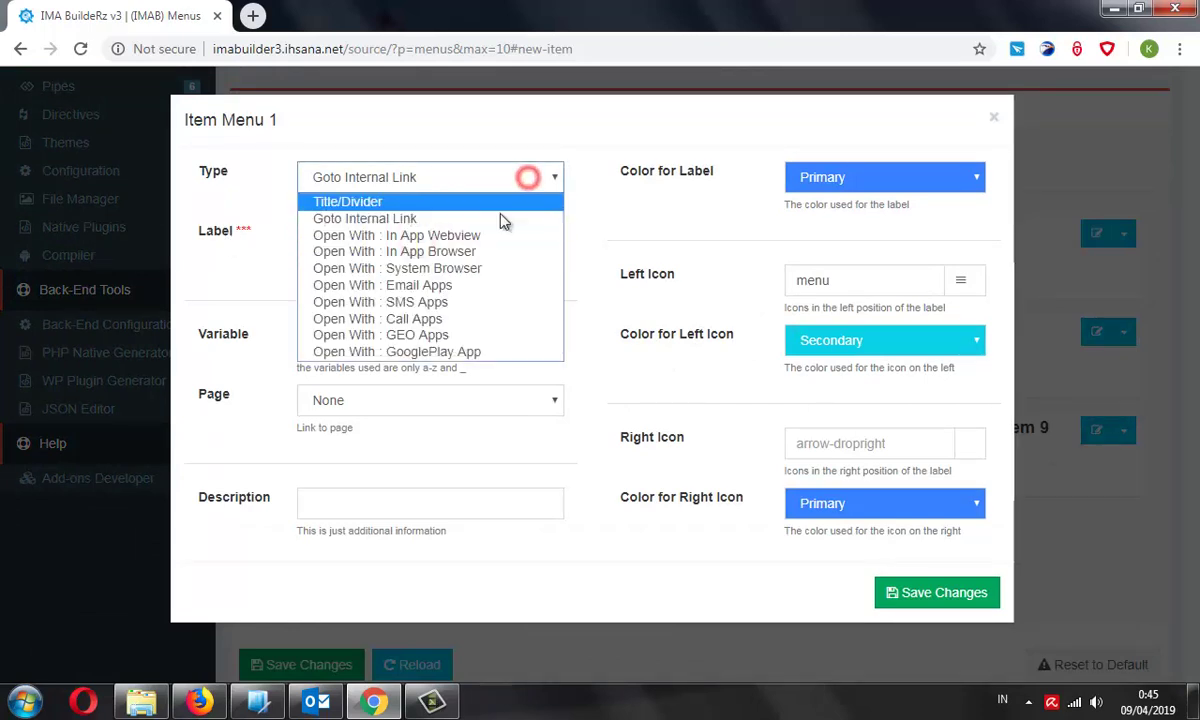
click(460, 217)
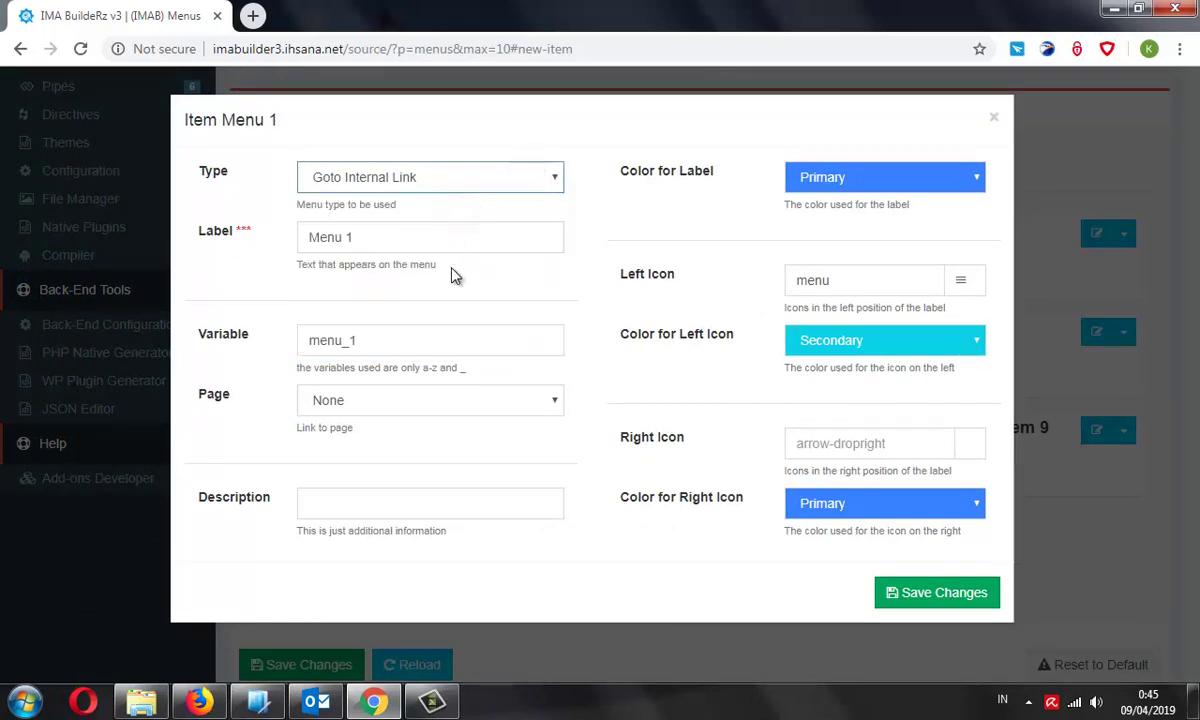
click(550, 400)
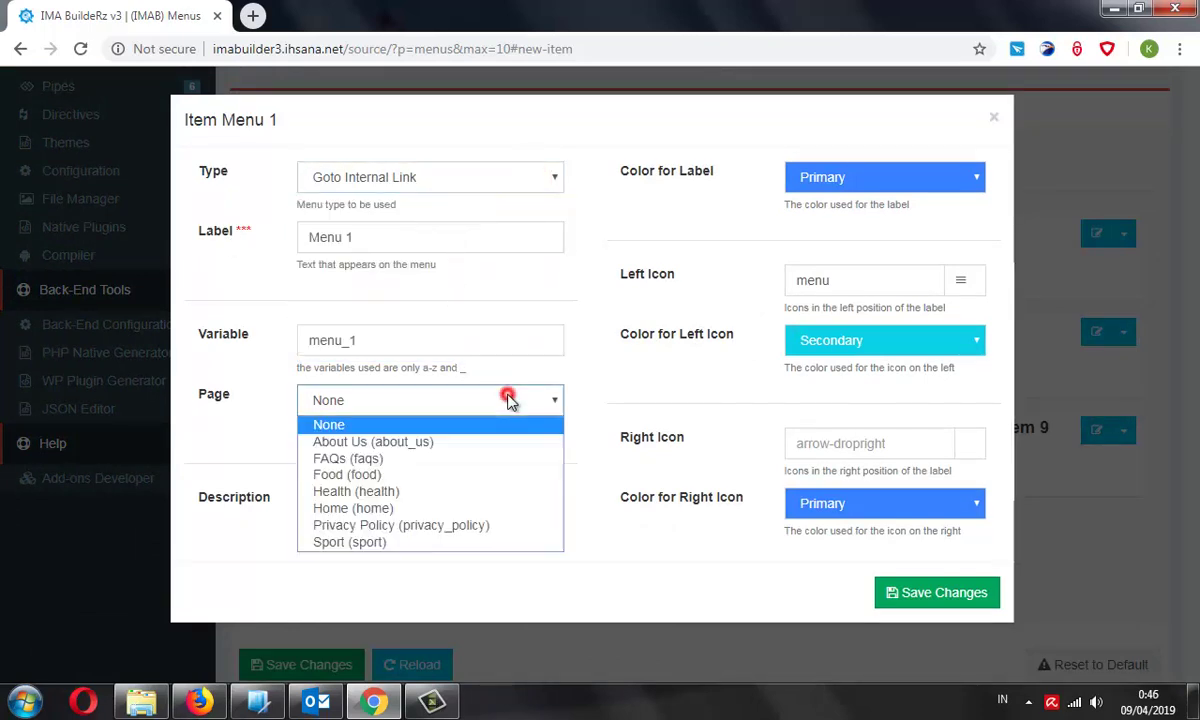
click(443, 475)
triple_click(383, 237)
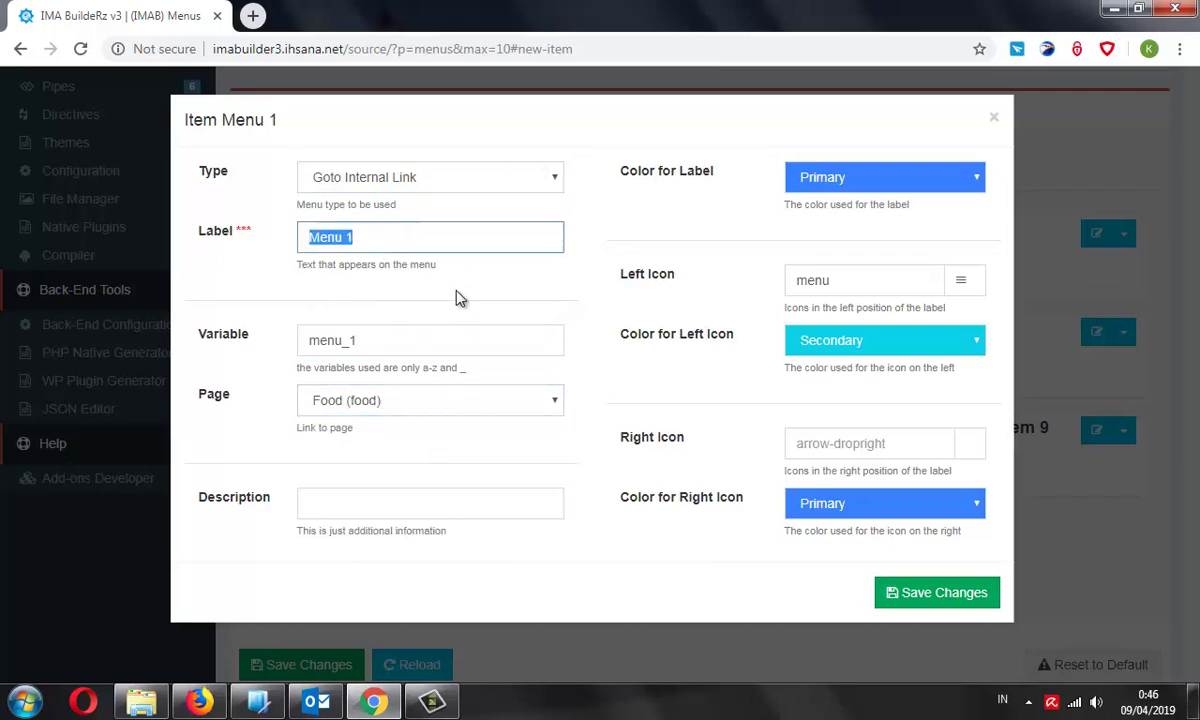
text(Food)
click(436, 338)
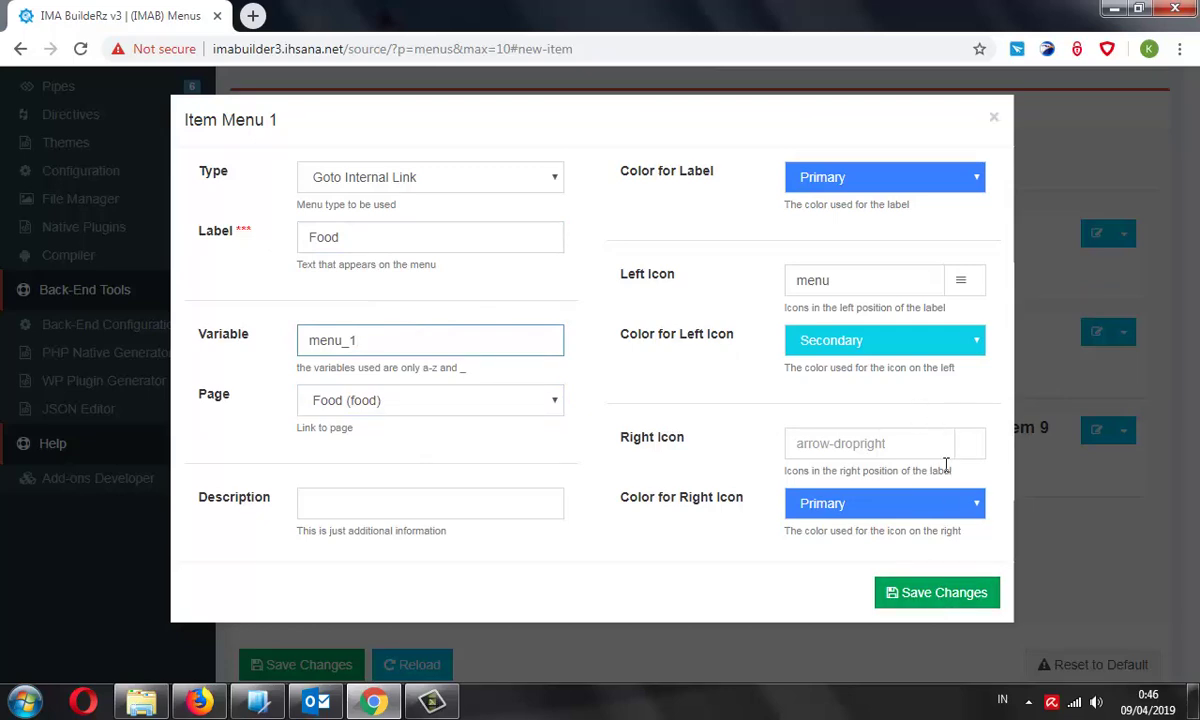
click(945, 594)
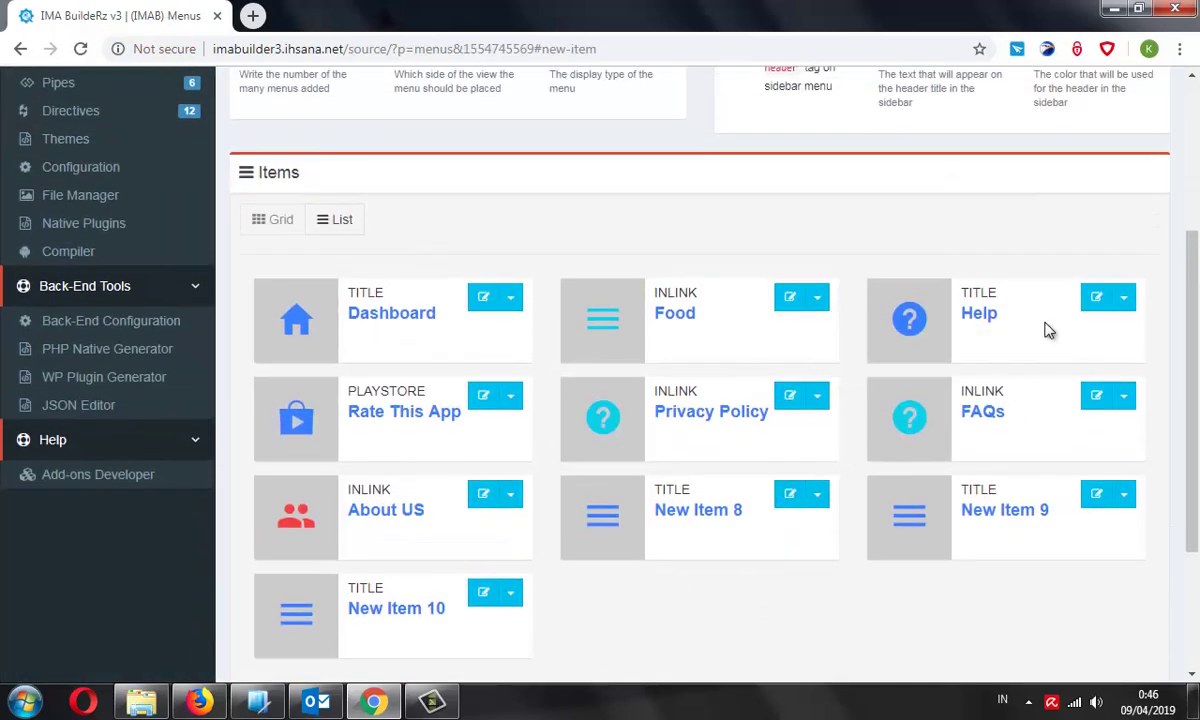
Make New Item 10 a Goto Internal Link to the Health (health) page, labelled Health
click(513, 594)
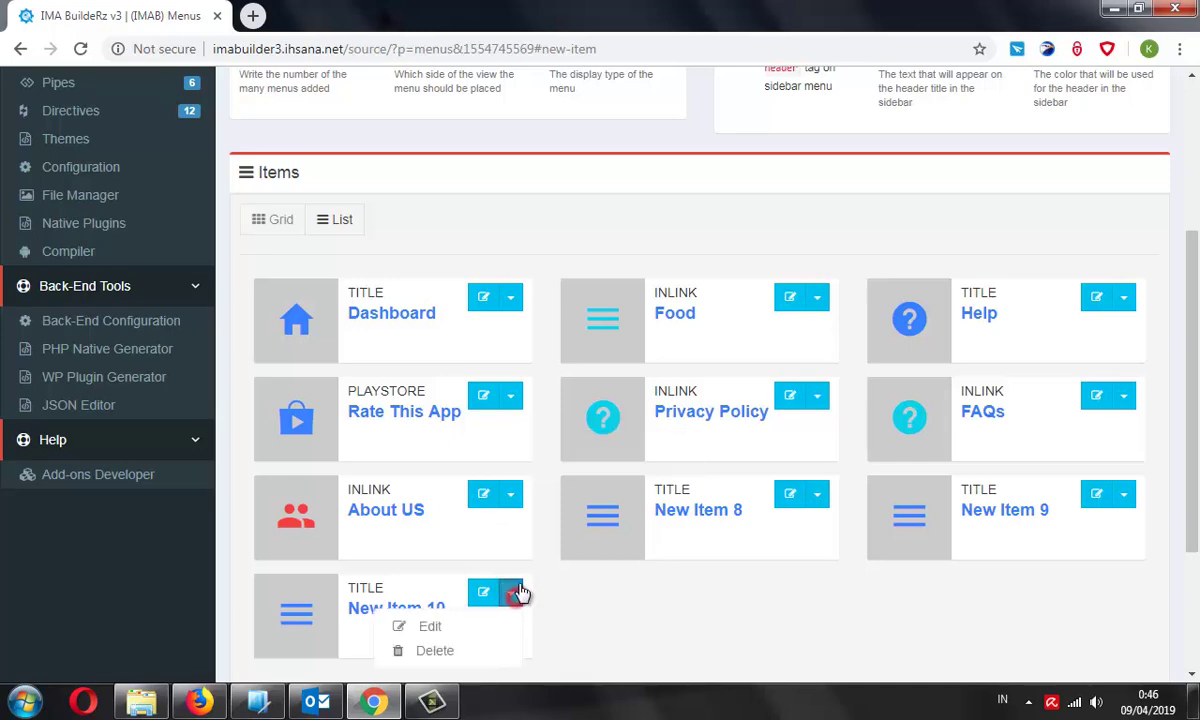
click(475, 628)
click(475, 178)
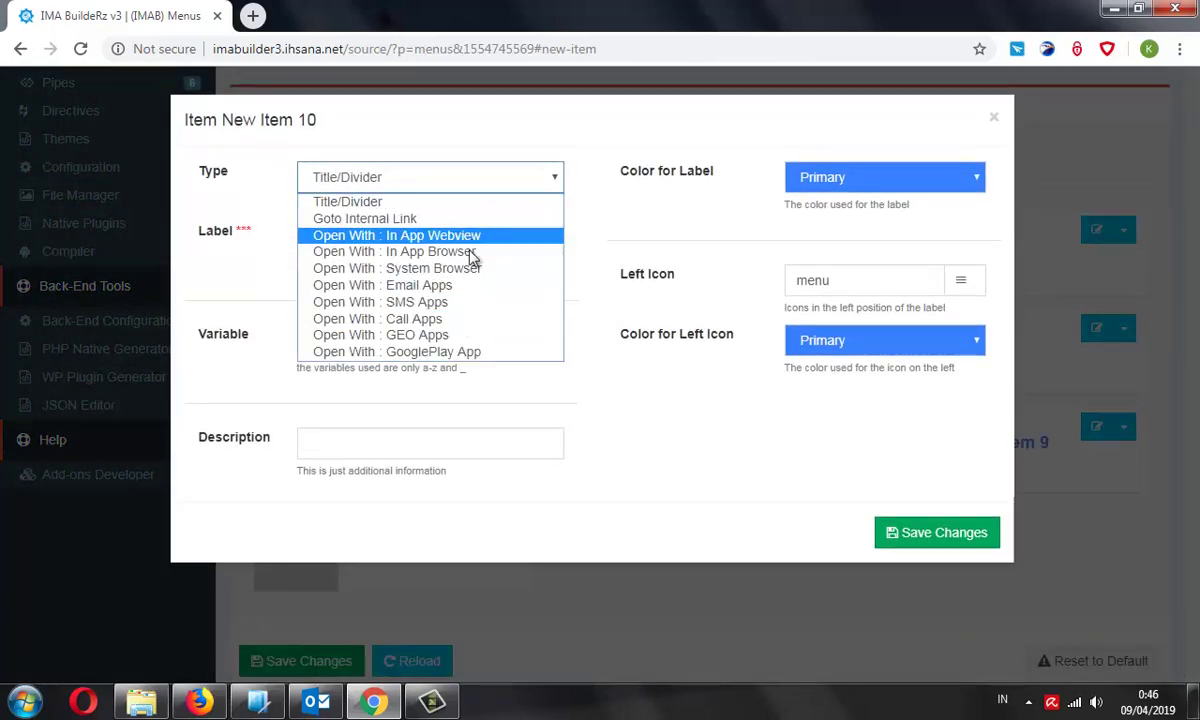
click(447, 220)
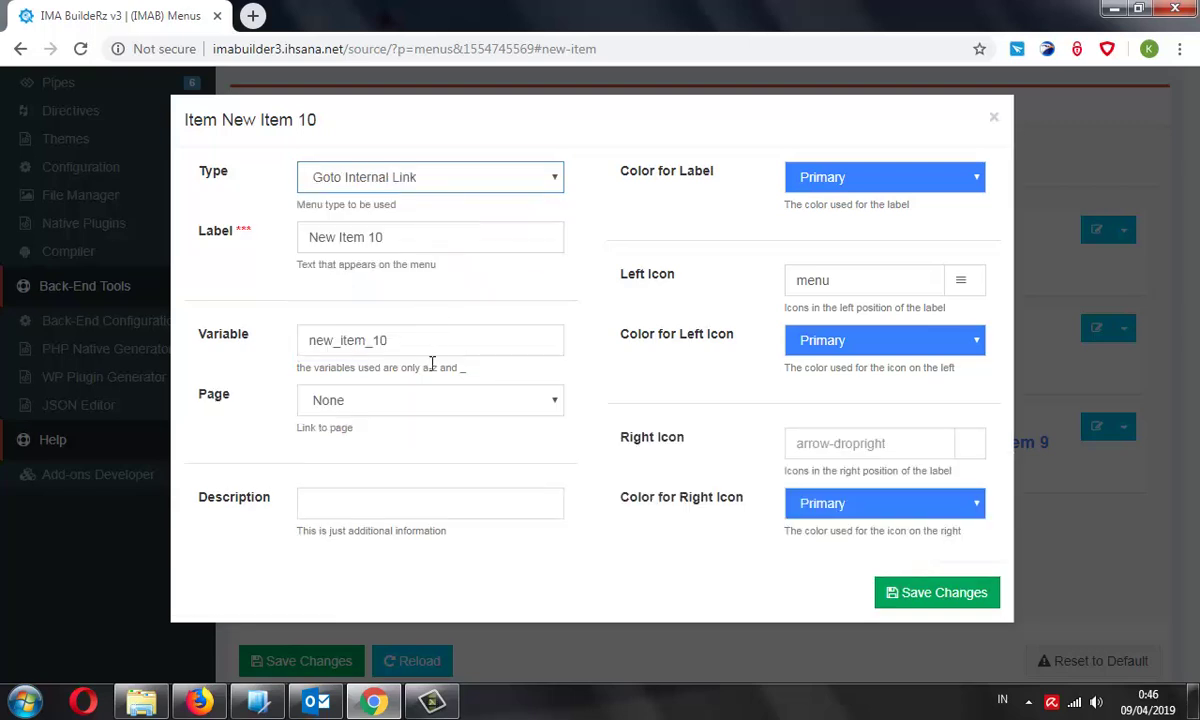
click(421, 400)
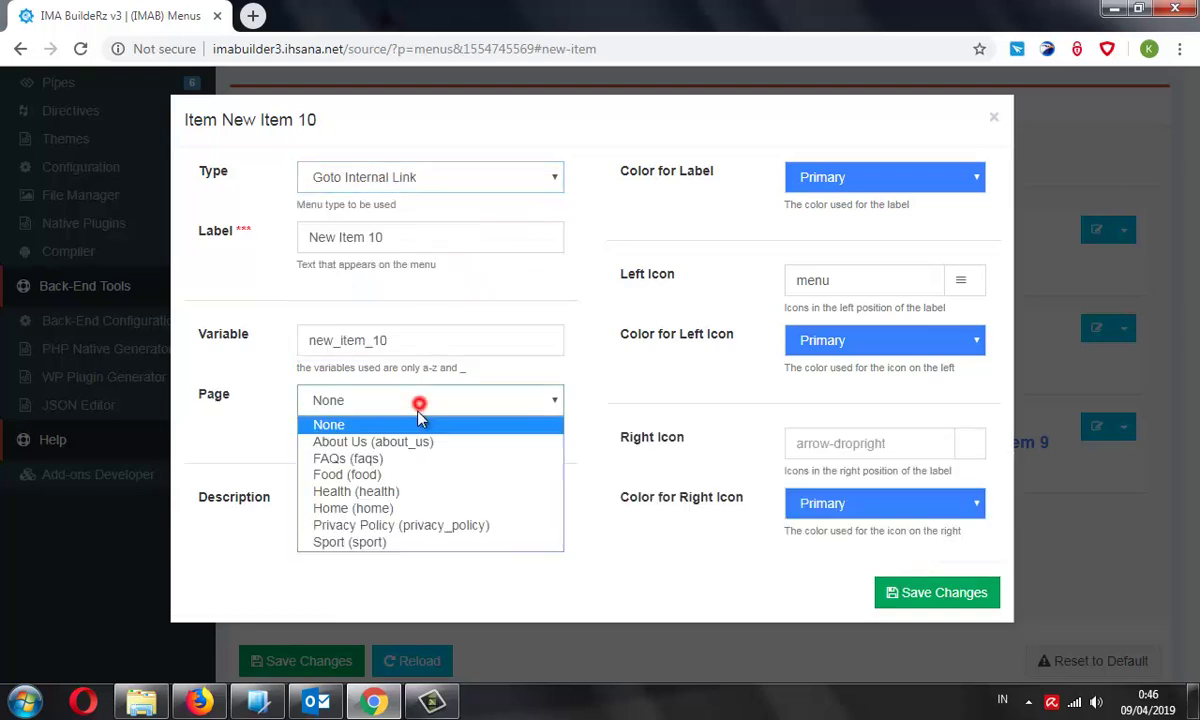
click(421, 496)
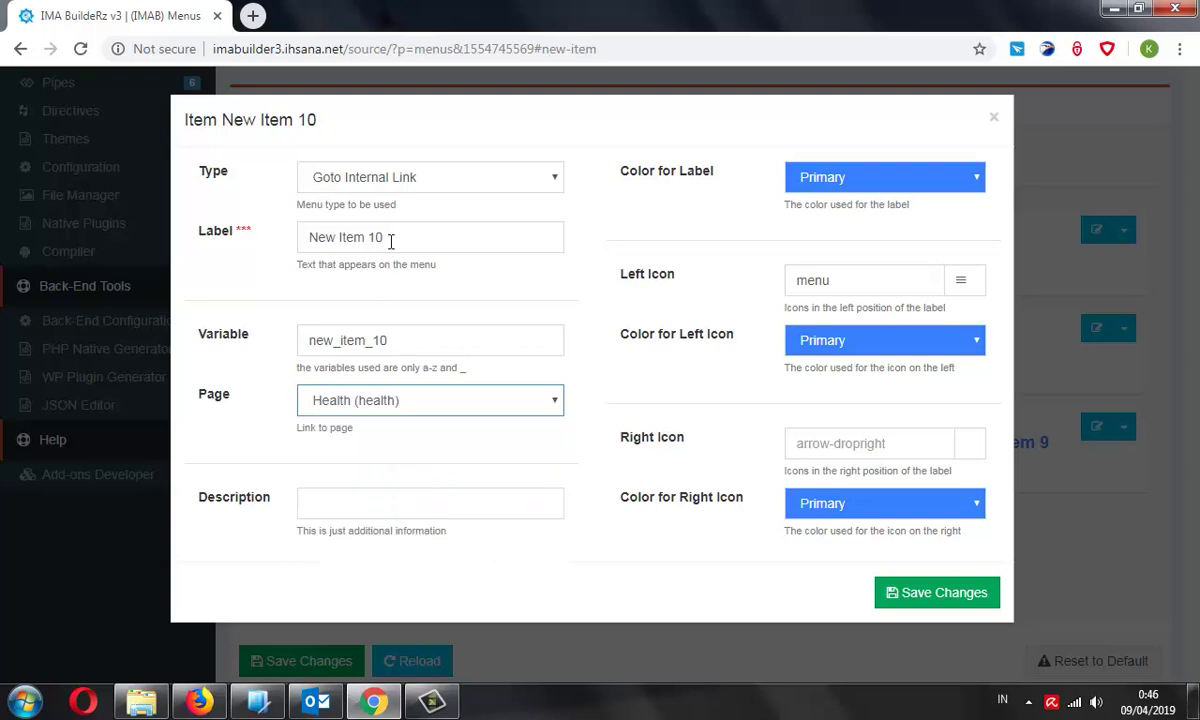
drag(386, 238, 303, 237)
text(Health)
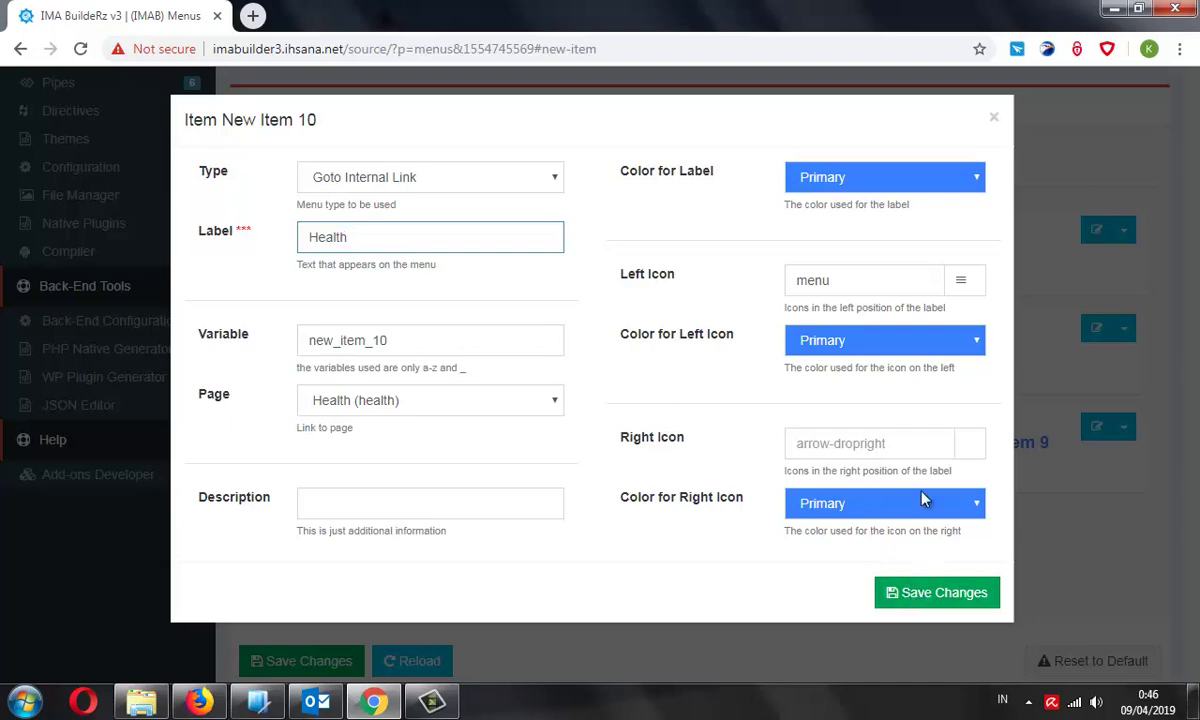
Give the Health item a medkit left icon and save it
click(961, 282)
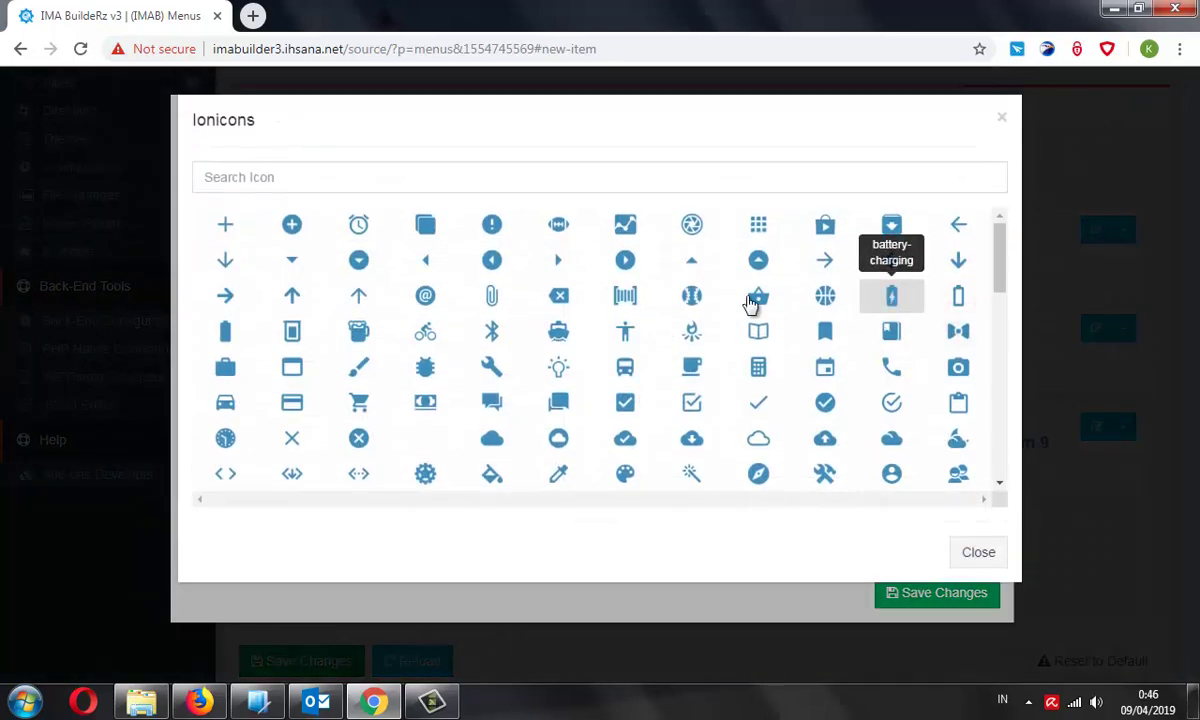
click(458, 180)
text(plu)
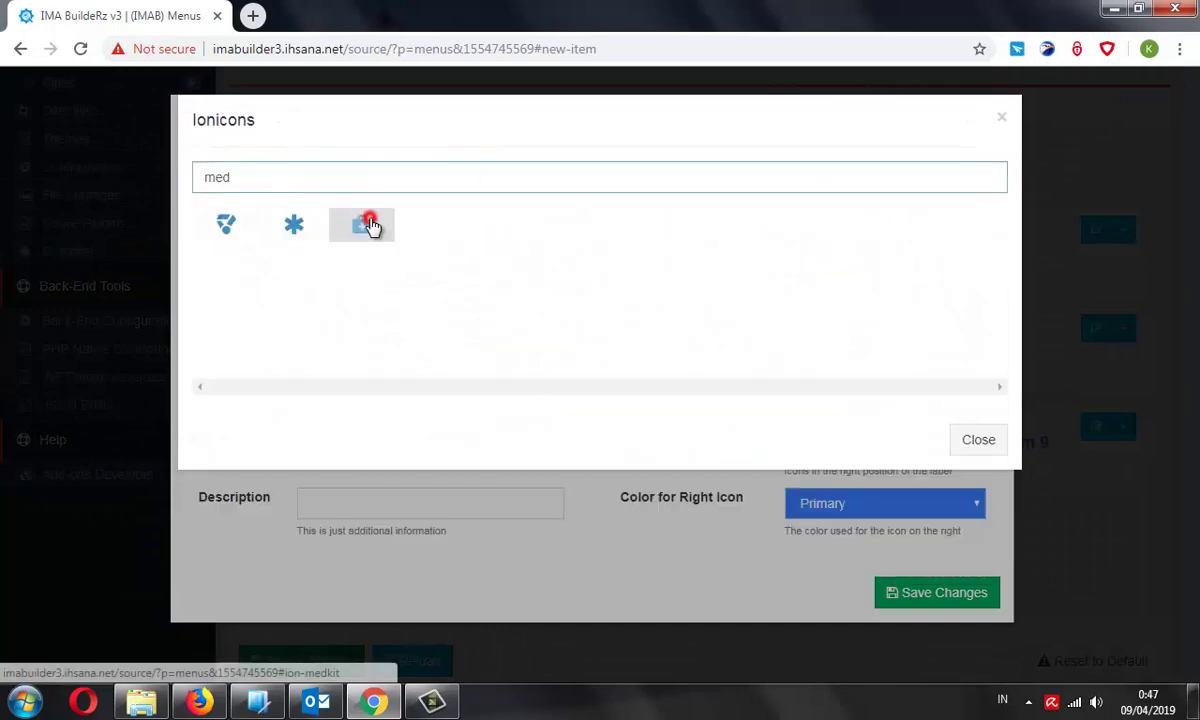
click(365, 224)
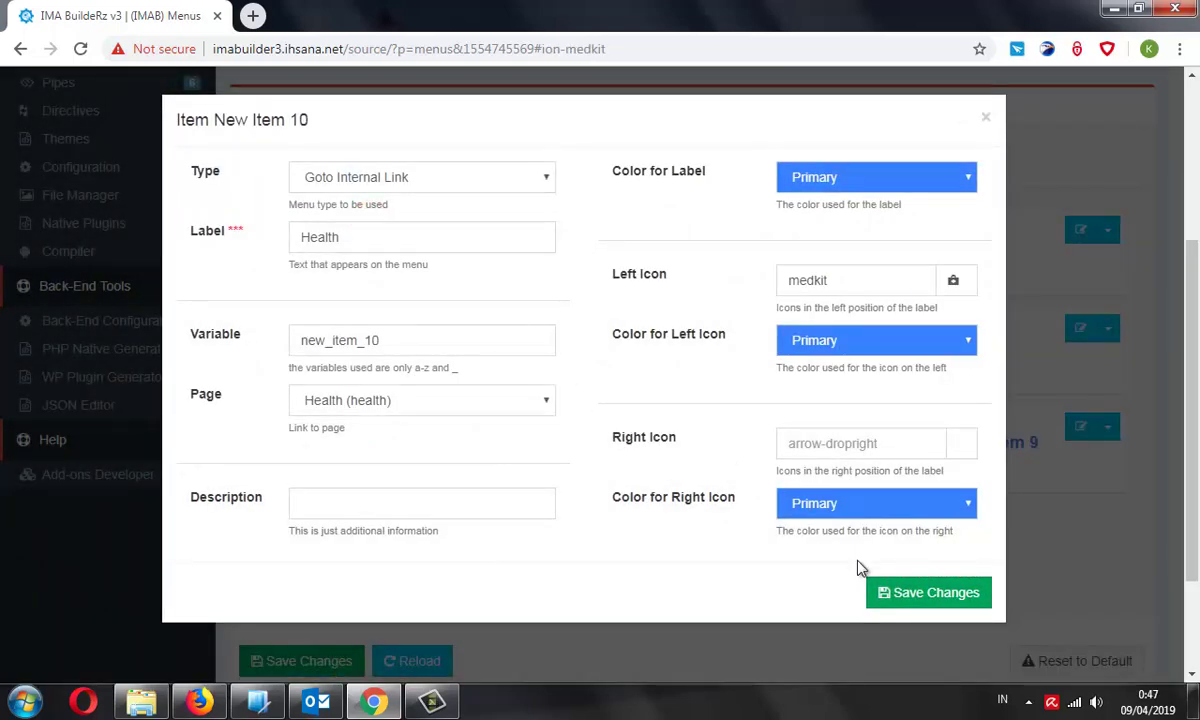
click(898, 593)
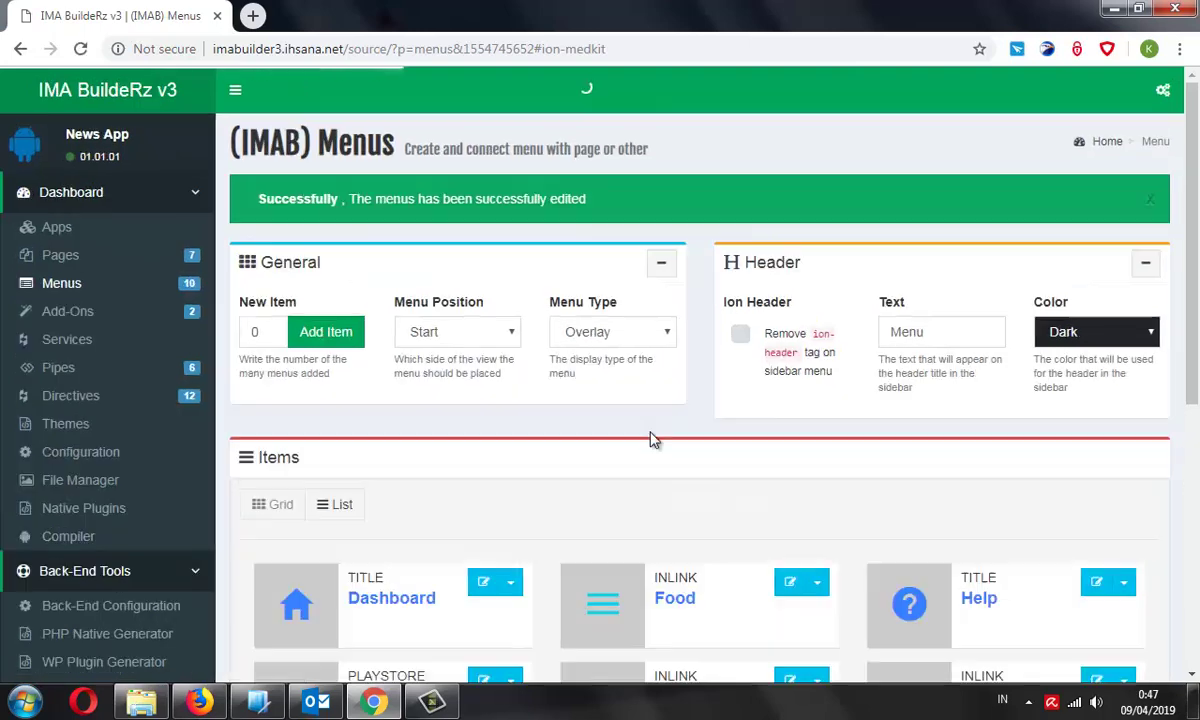
scroll(650, 435, down, 4)
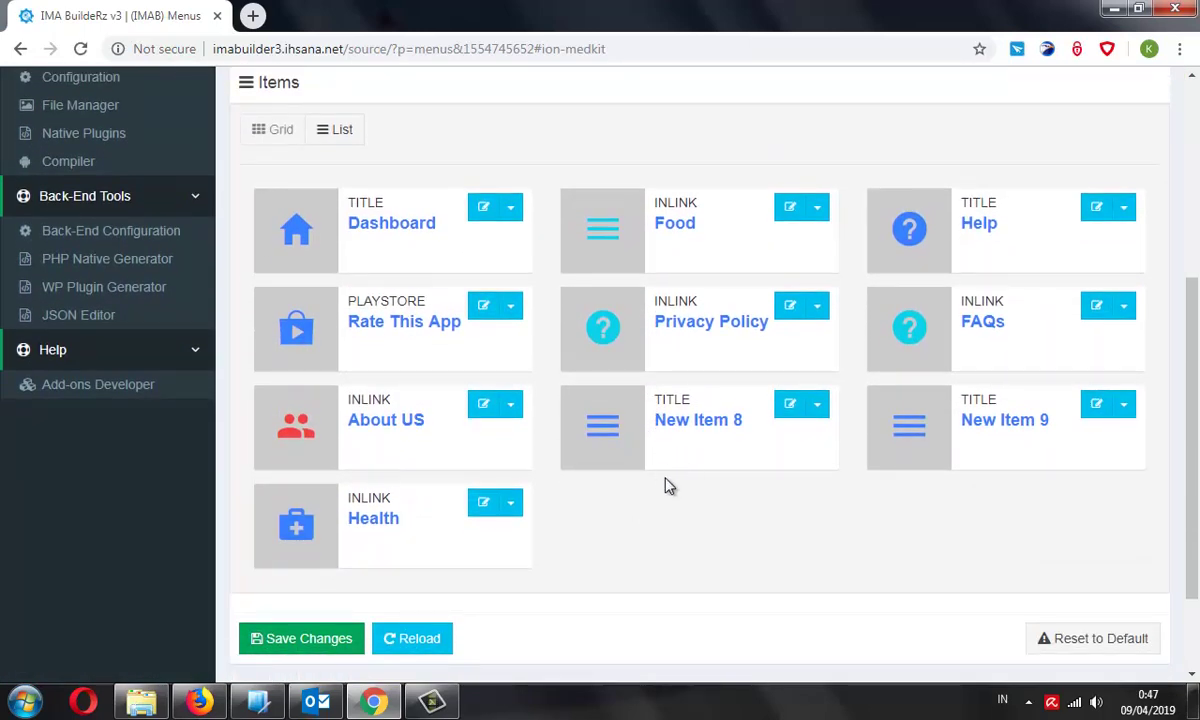
scroll(705, 503, down, 1)
scroll(1025, 445, up, 1)
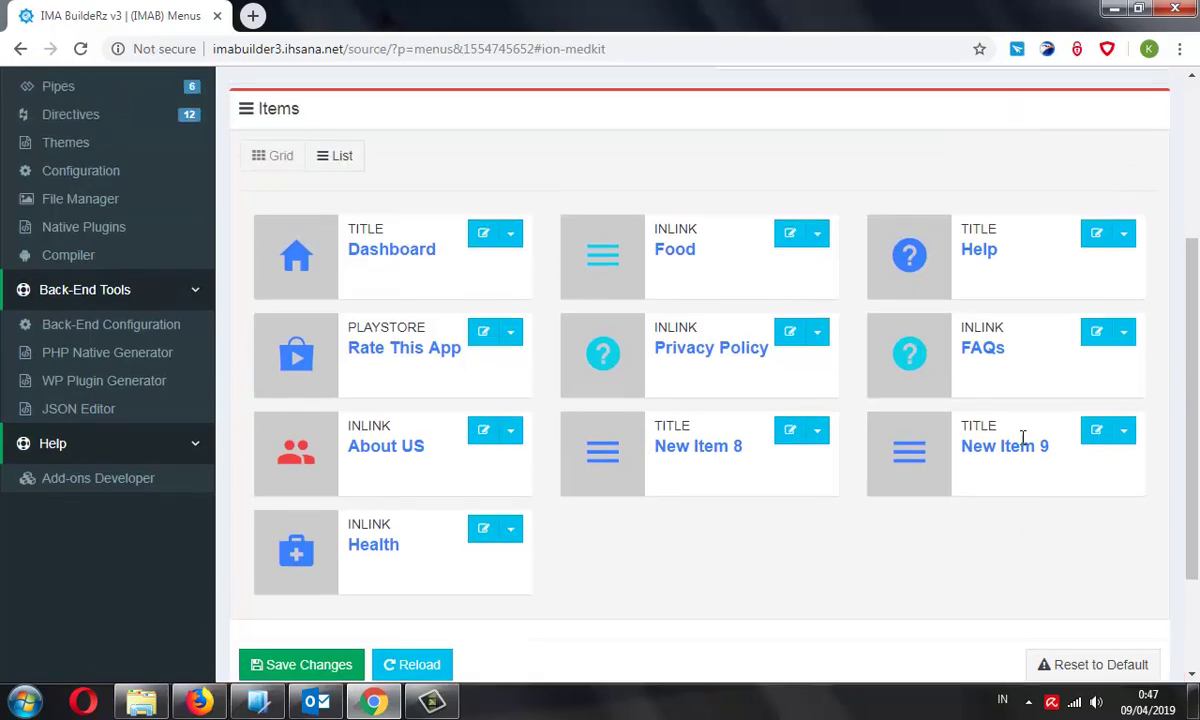
Make New Item 9 a Goto Internal Link to the Sport (sport) page, labelled Sport, and save
click(1124, 434)
click(1079, 458)
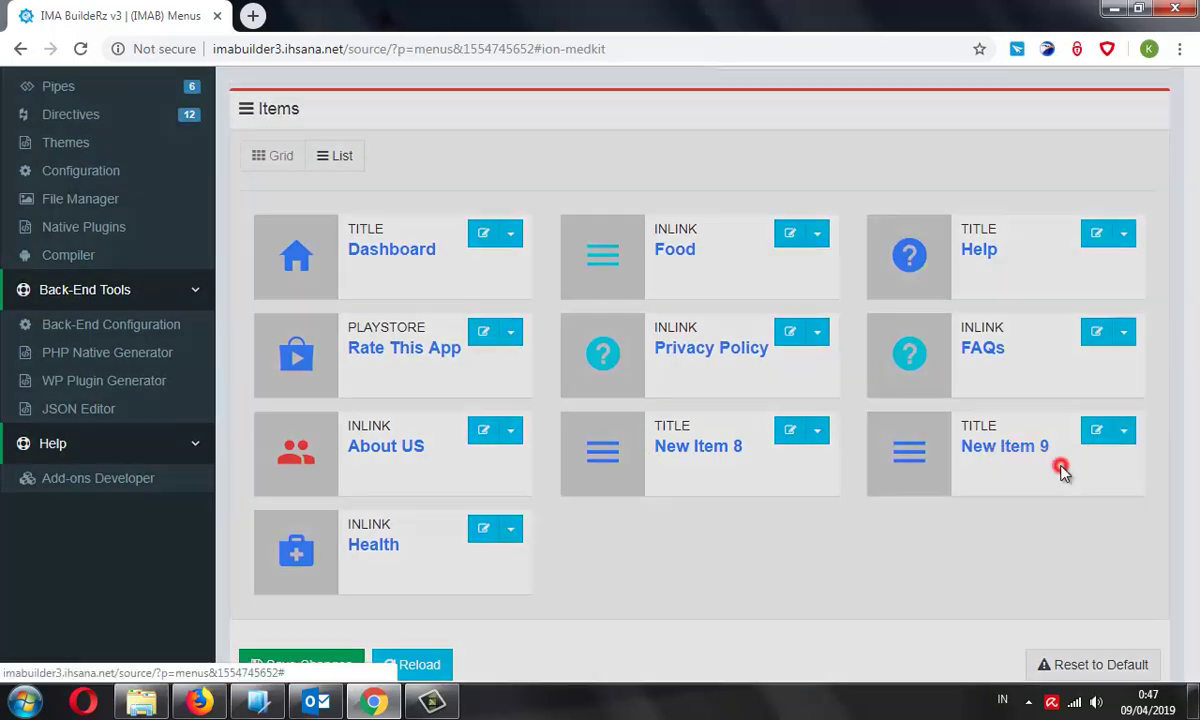
click(533, 186)
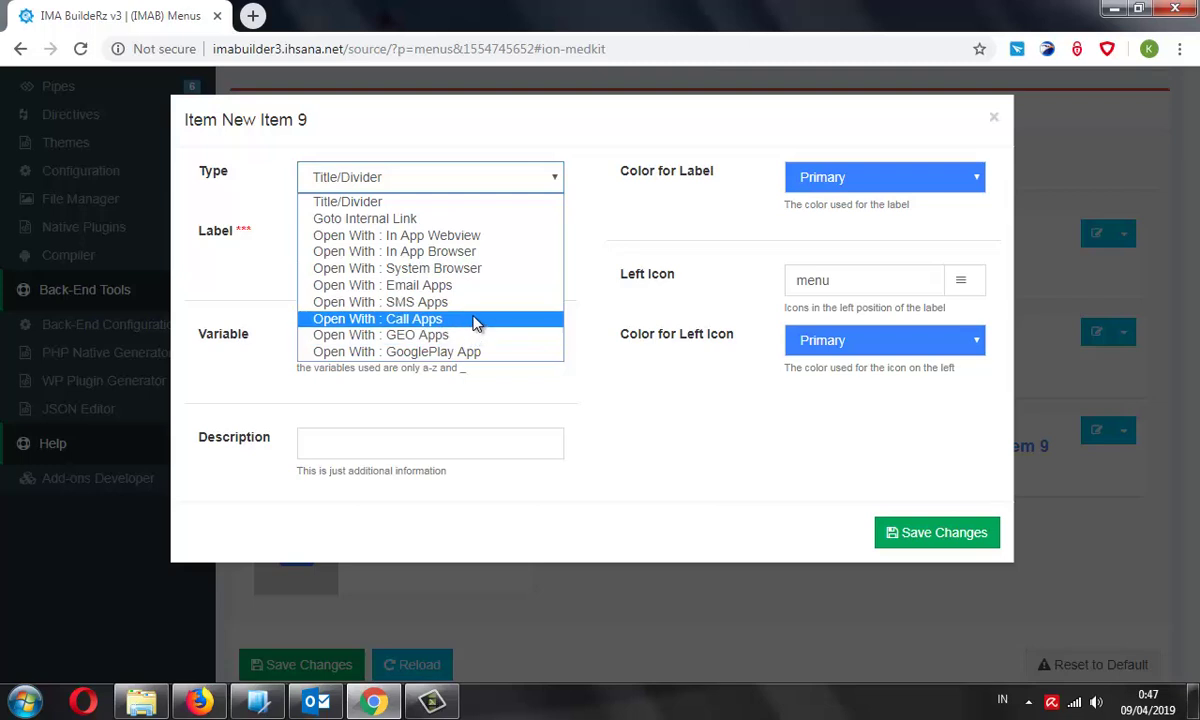
click(468, 217)
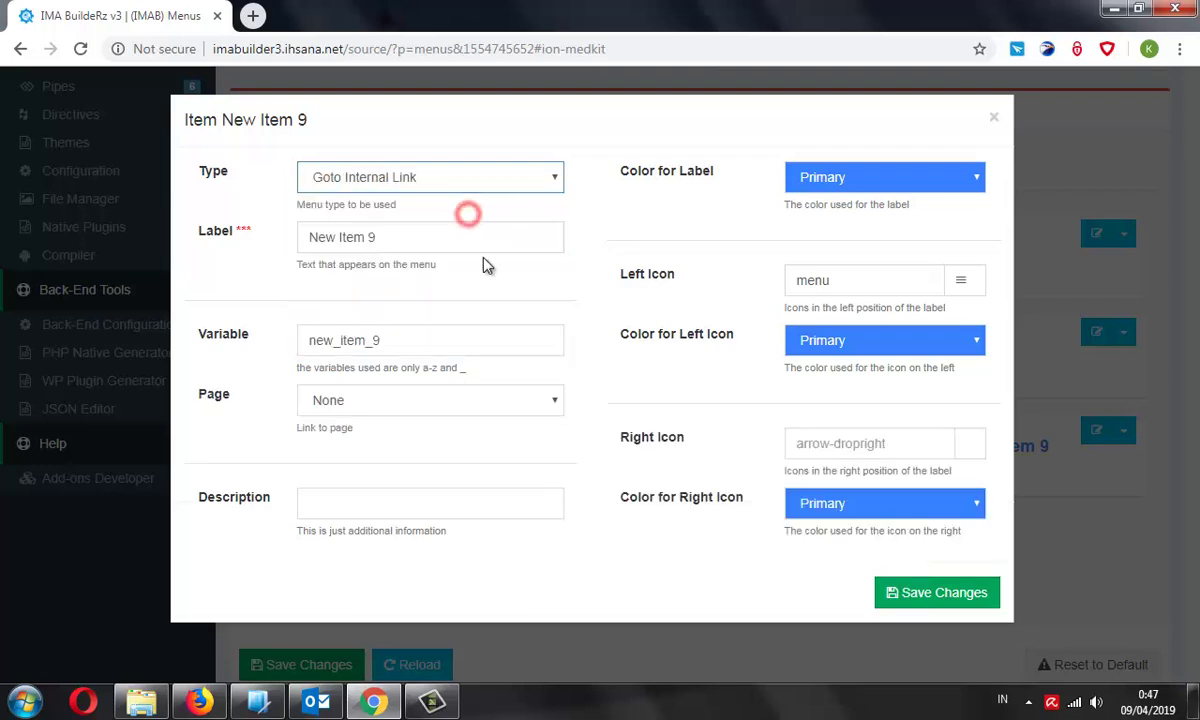
click(500, 407)
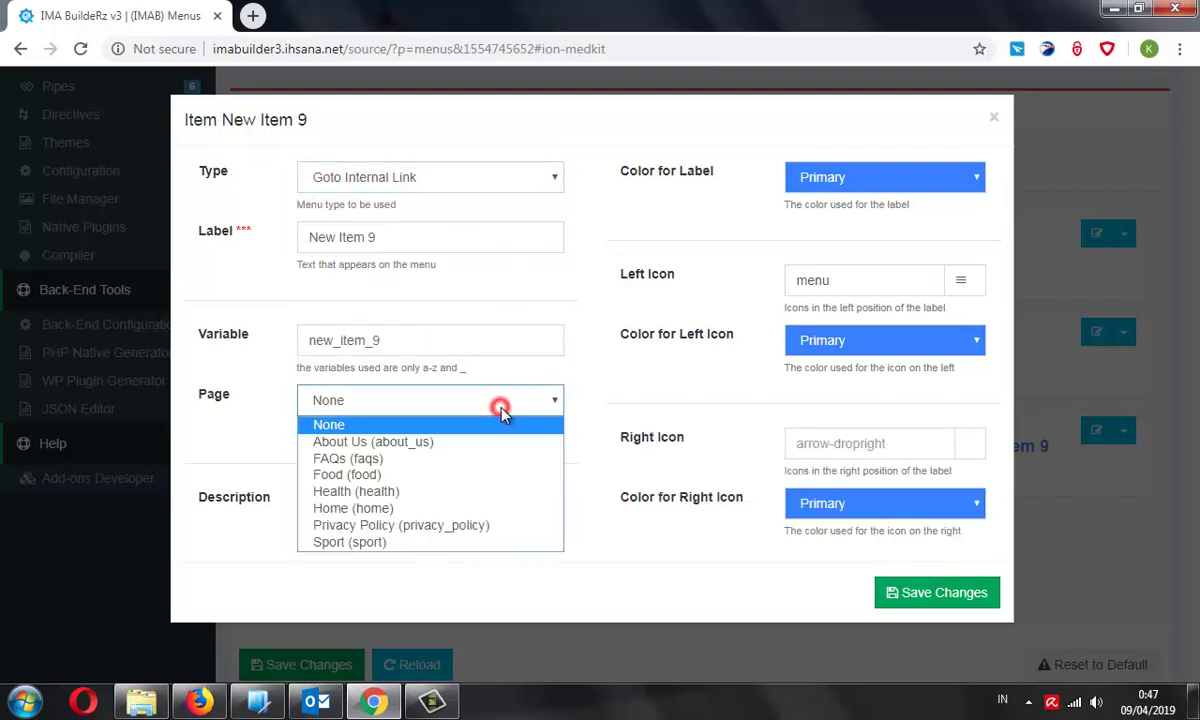
click(470, 543)
double_click(415, 340)
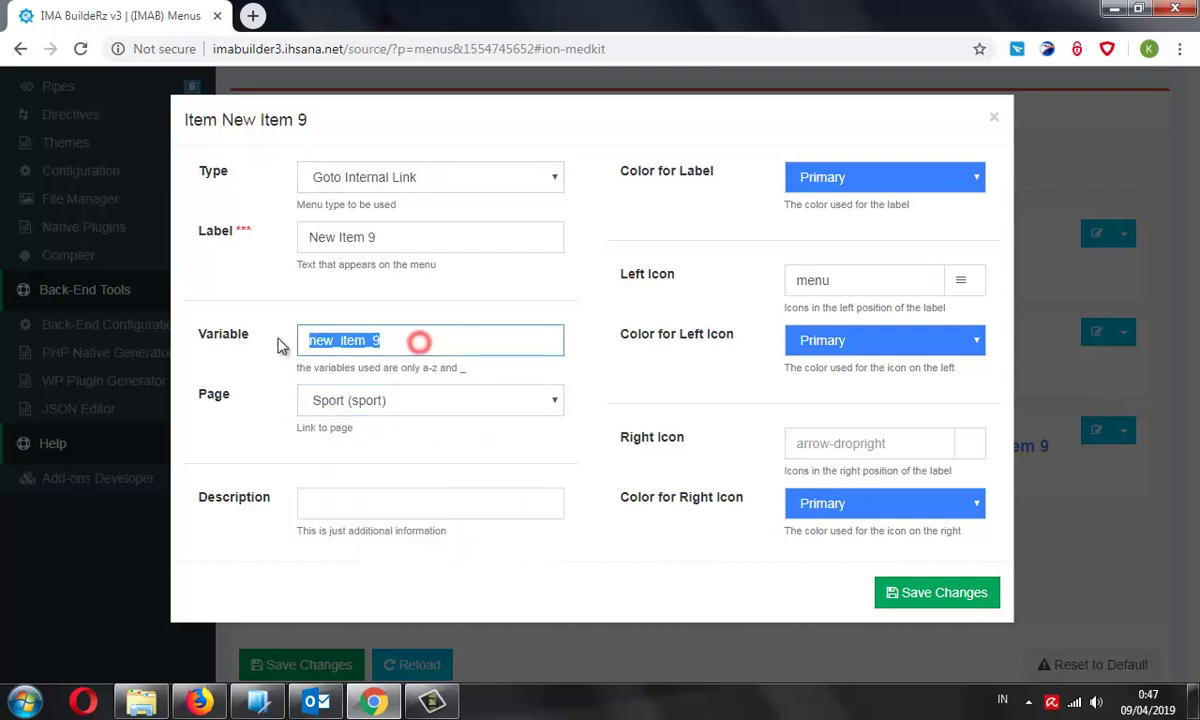
triple_click(408, 240)
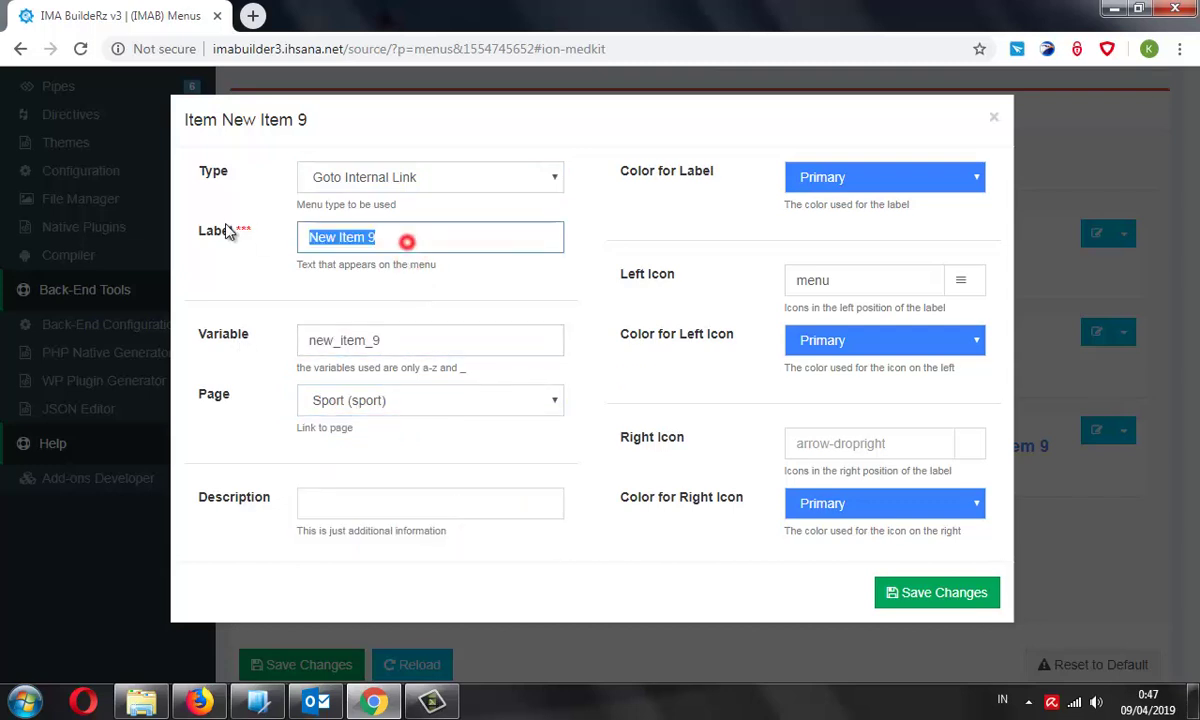
text(Sport)
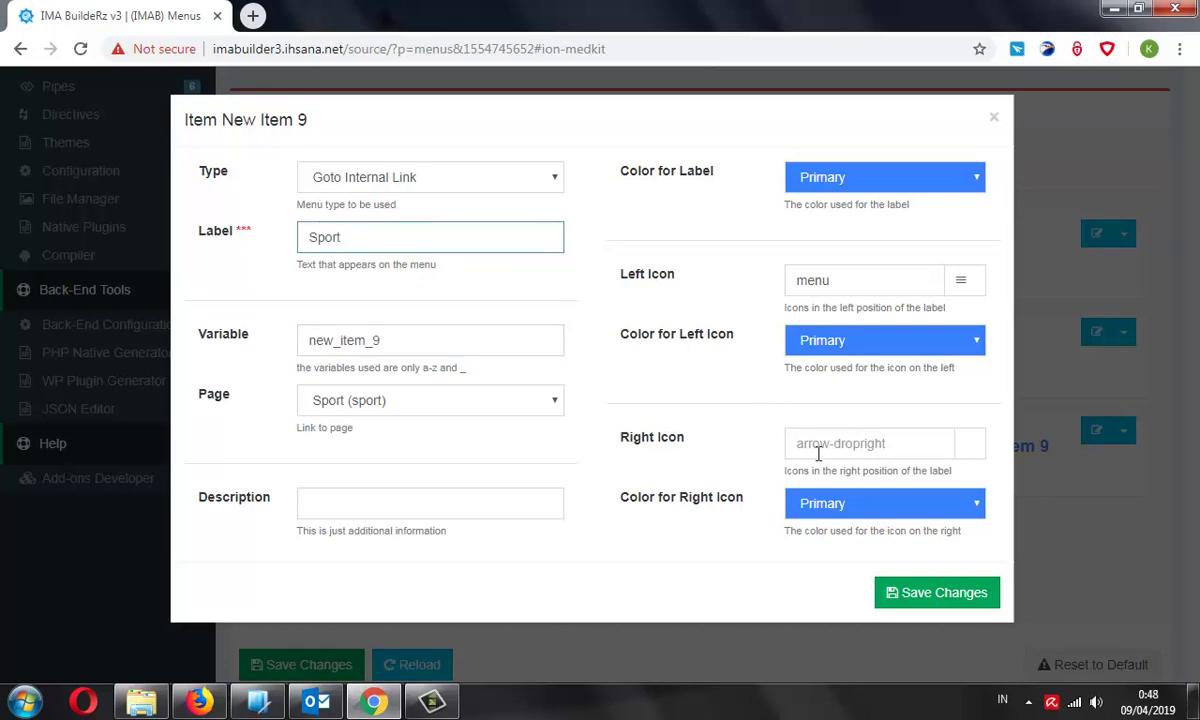
click(963, 600)
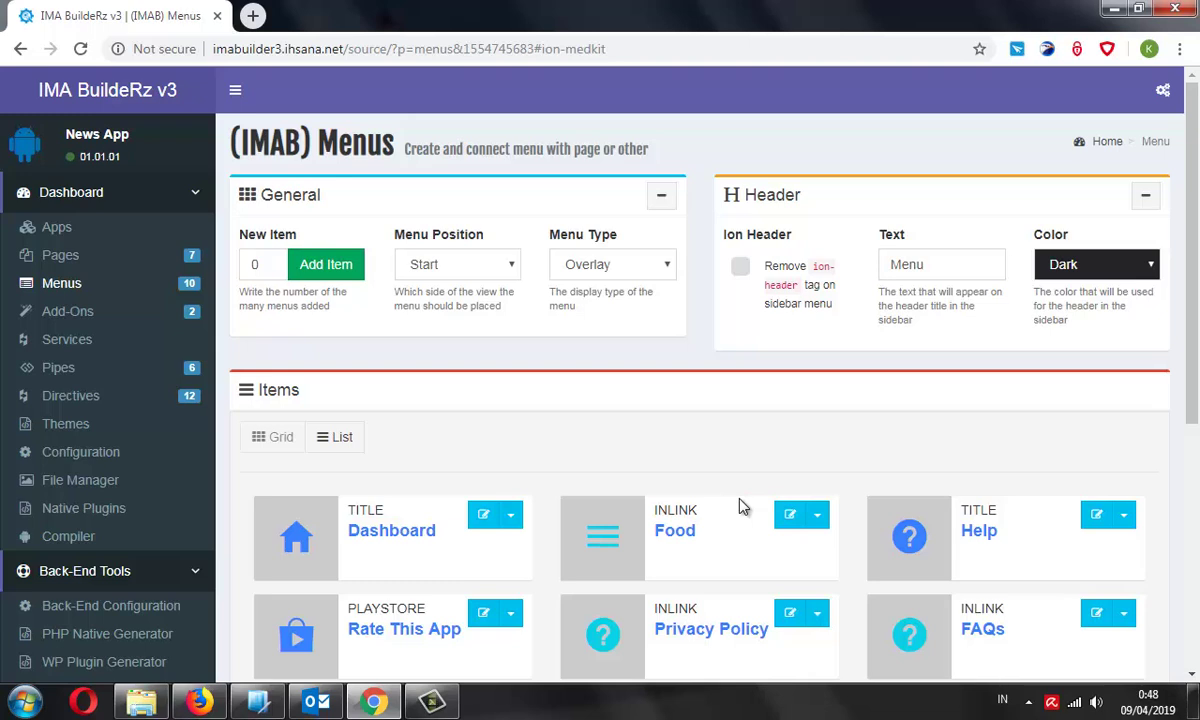
Switch the menu Items to List view and drag Sport and Health up beneath Dashboard
scroll(605, 460, down, 2)
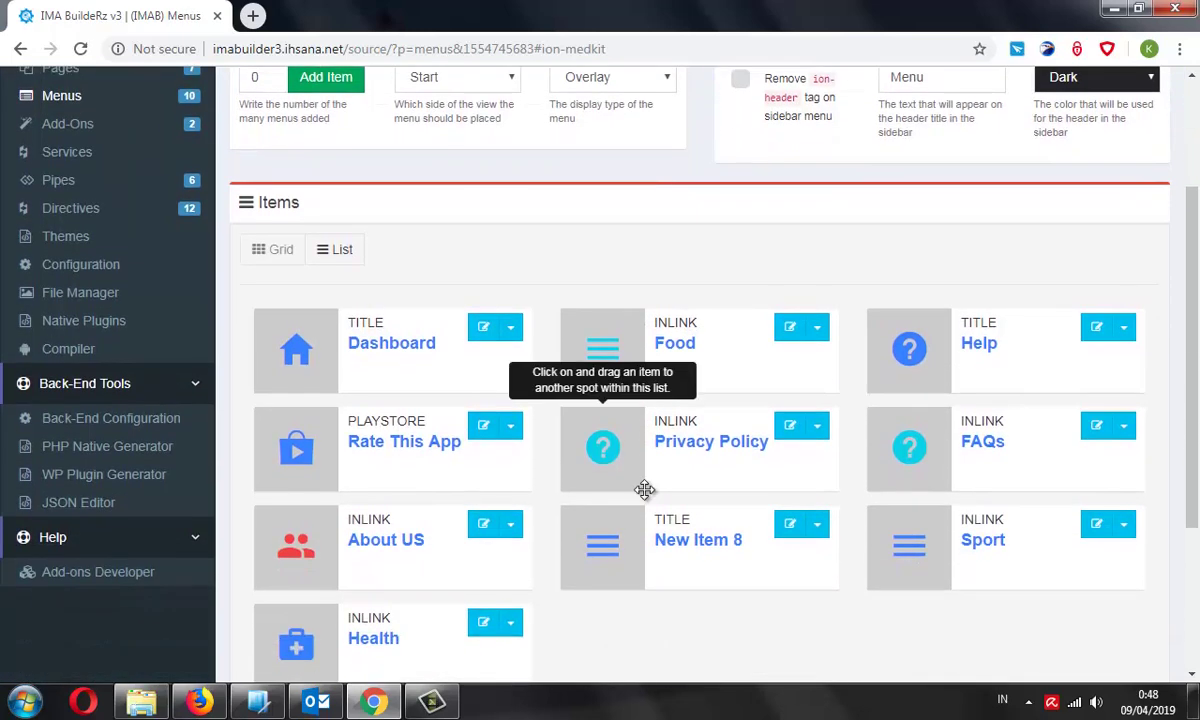
scroll(610, 487, down, 3)
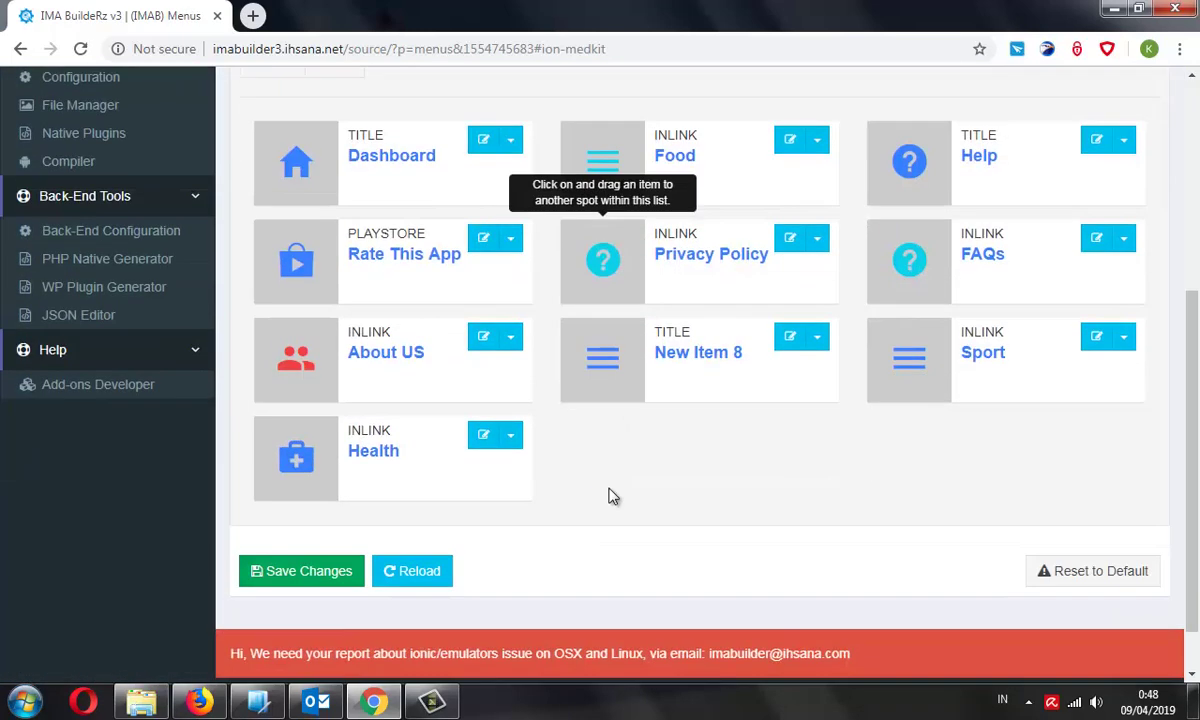
scroll(650, 492, up, 1)
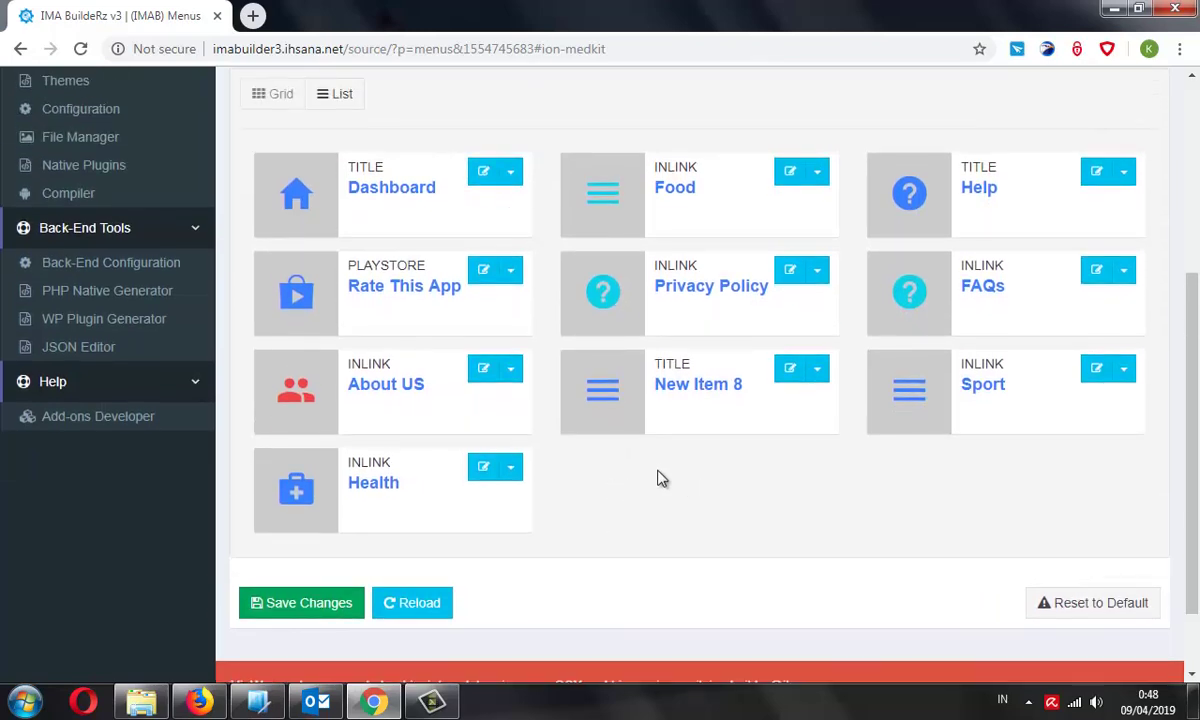
scroll(550, 400, up, 2)
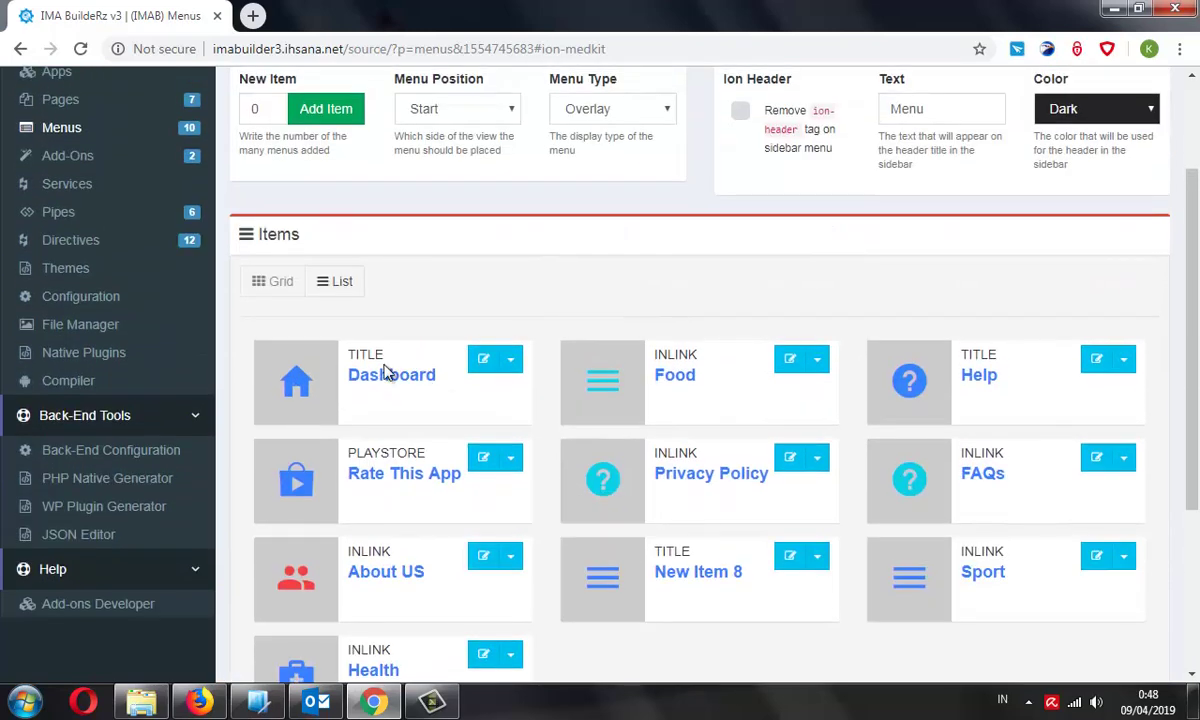
click(330, 284)
scroll(496, 442, down, 3)
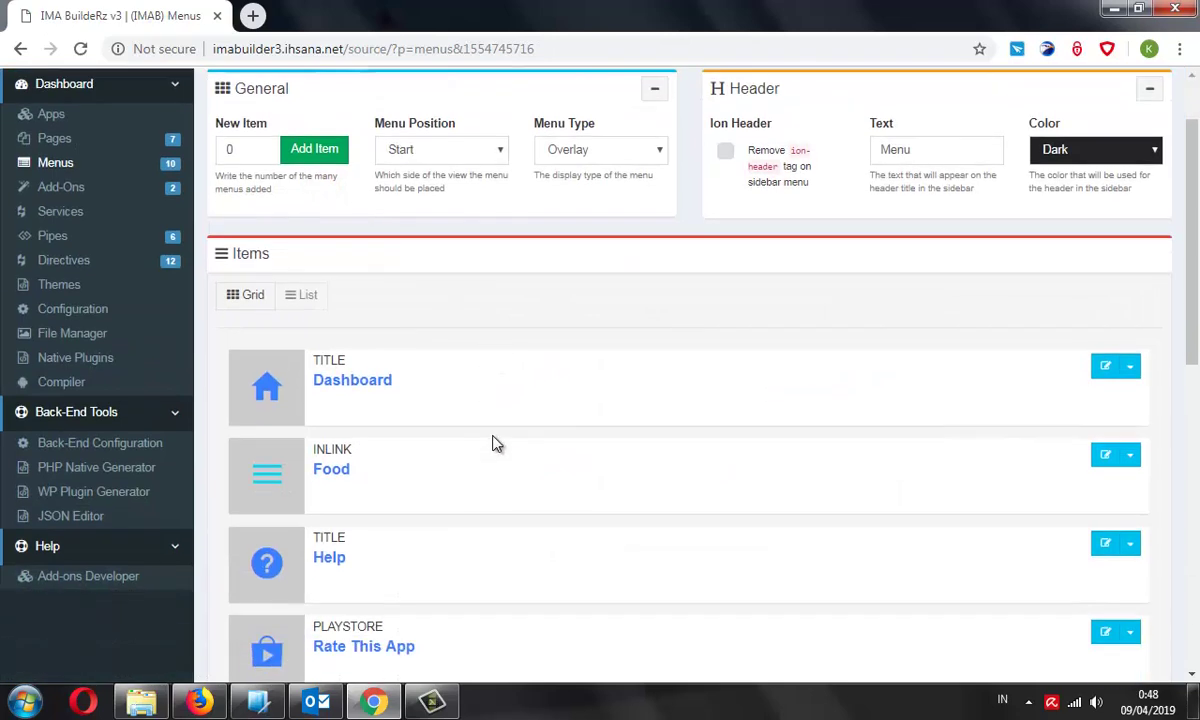
scroll(497, 443, down, 1)
scroll(490, 469, down, 2)
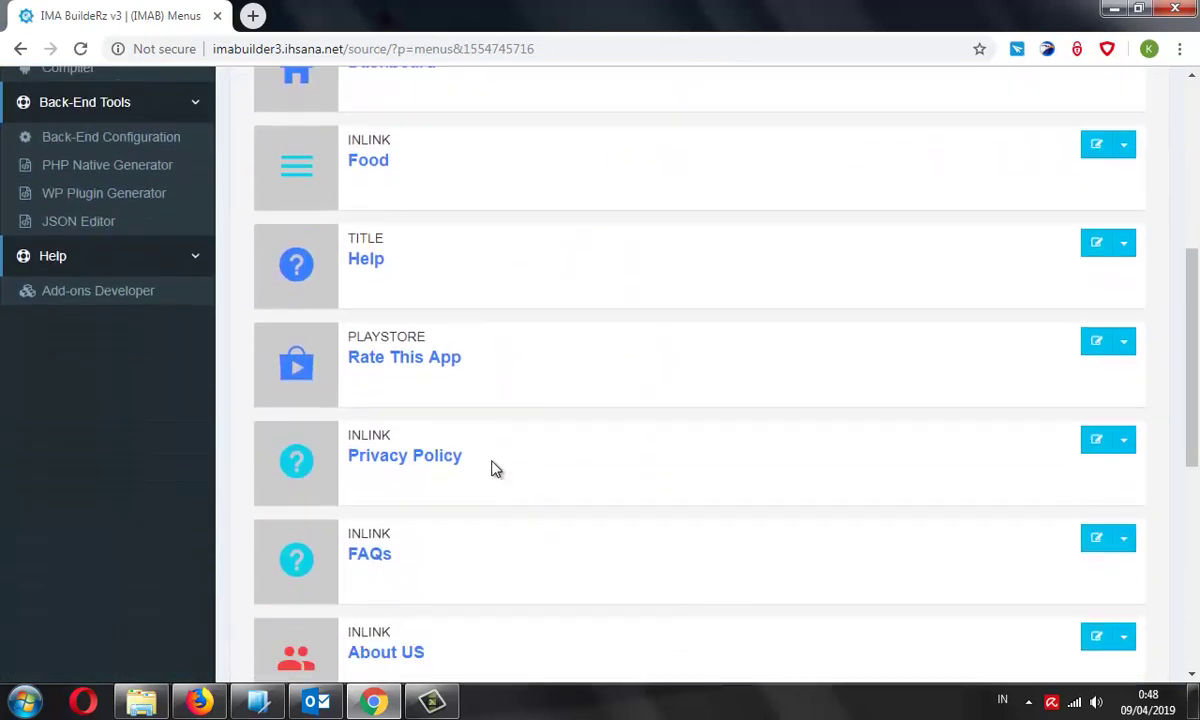
scroll(356, 482, down, 1)
scroll(346, 547, down, 1)
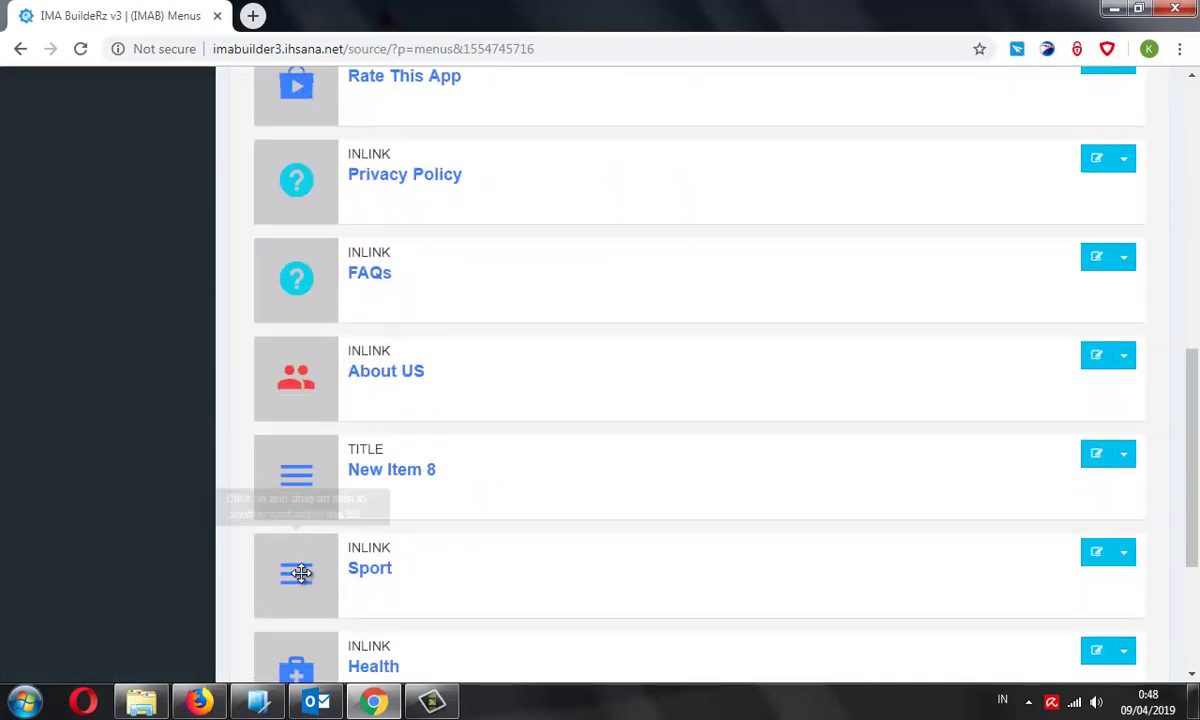
drag(303, 571, 352, 210)
scroll(367, 391, up, 2)
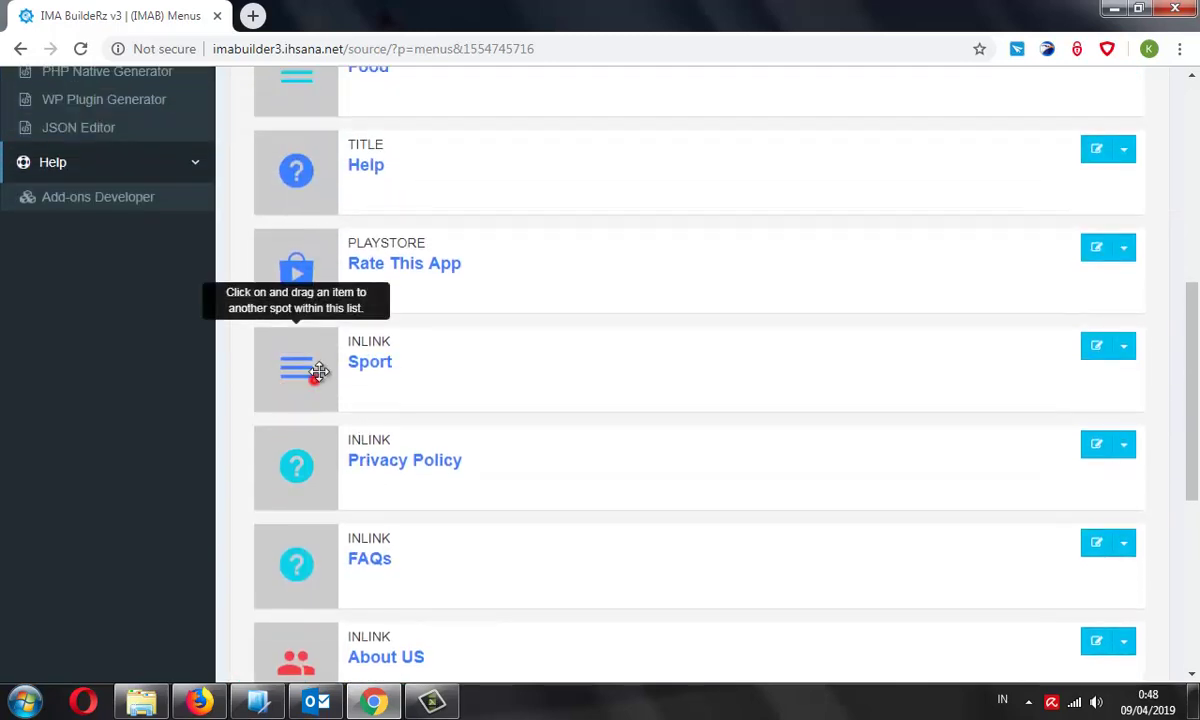
drag(313, 369, 370, 176)
scroll(418, 374, up, 2)
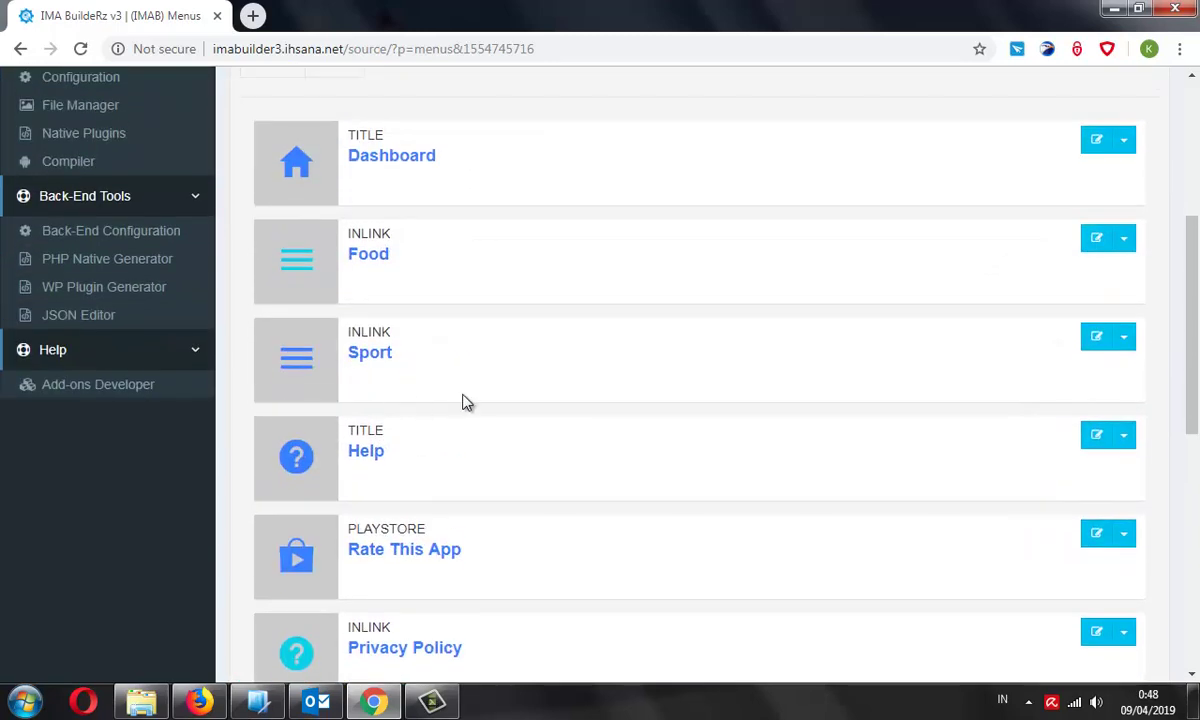
scroll(465, 402, down, 7)
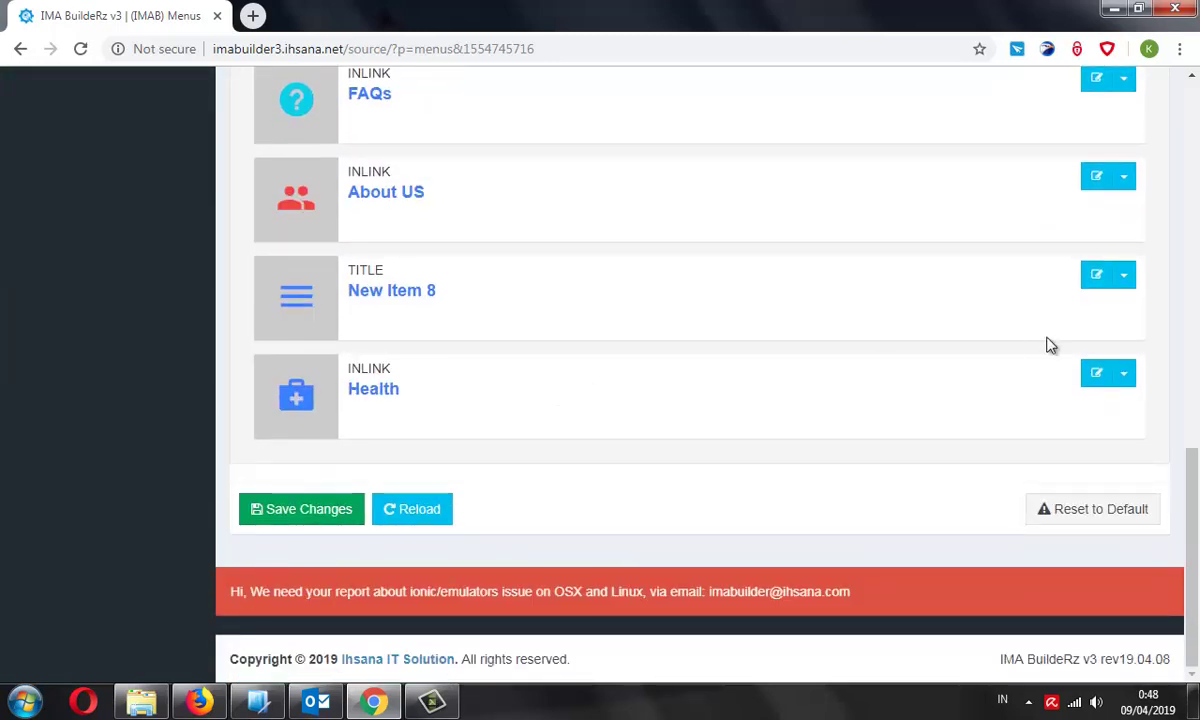
Delete New Item 8, finish reordering the items, and save the menu order
click(1124, 275)
click(1066, 333)
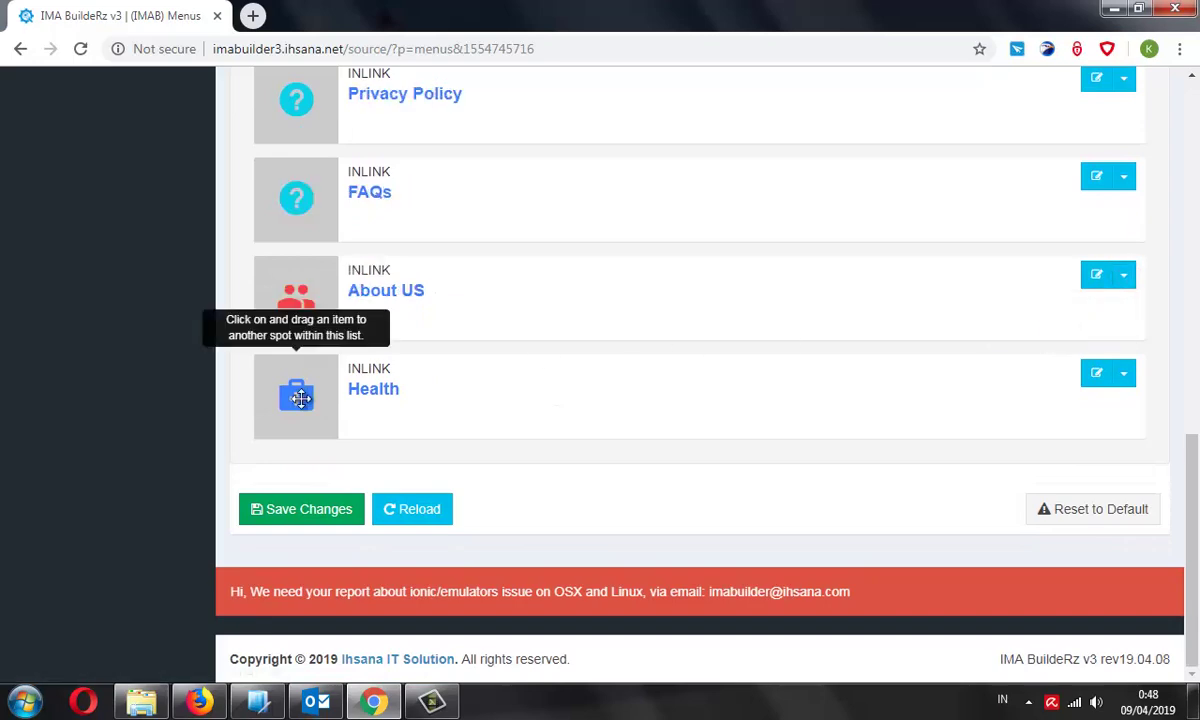
scroll(300, 398, up, 5)
drag(295, 571, 390, 160)
scroll(402, 471, up, 2)
scroll(396, 488, down, 2)
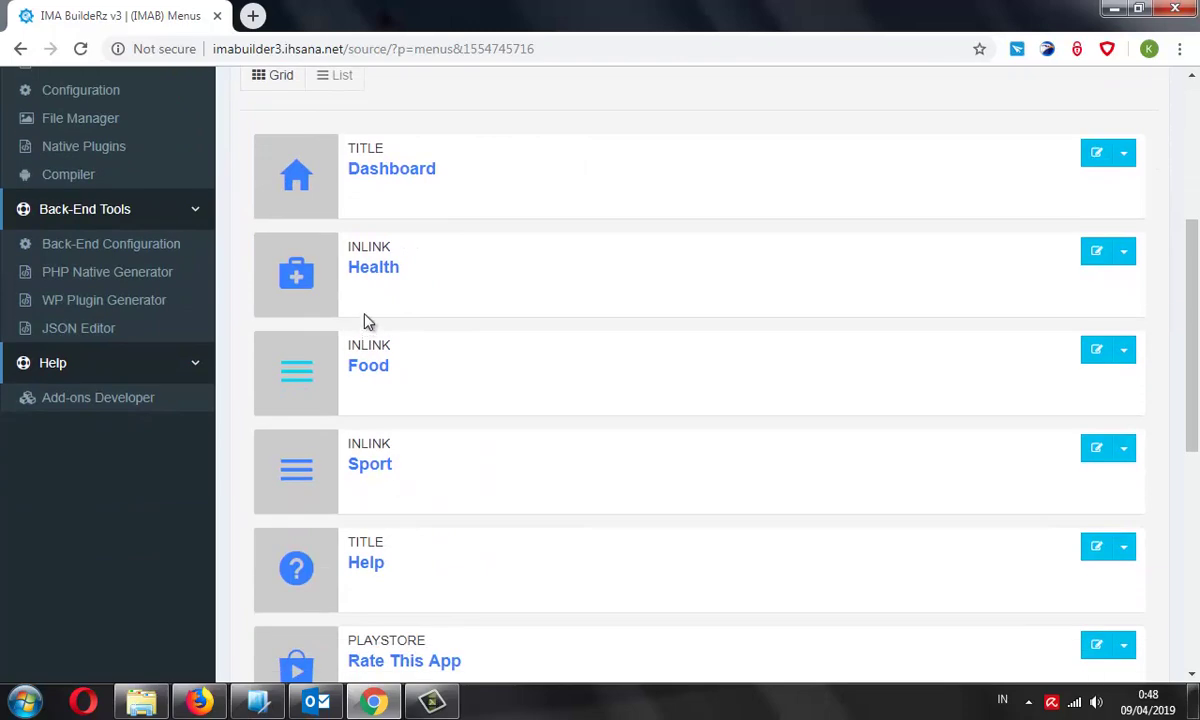
scroll(435, 500, down, 5)
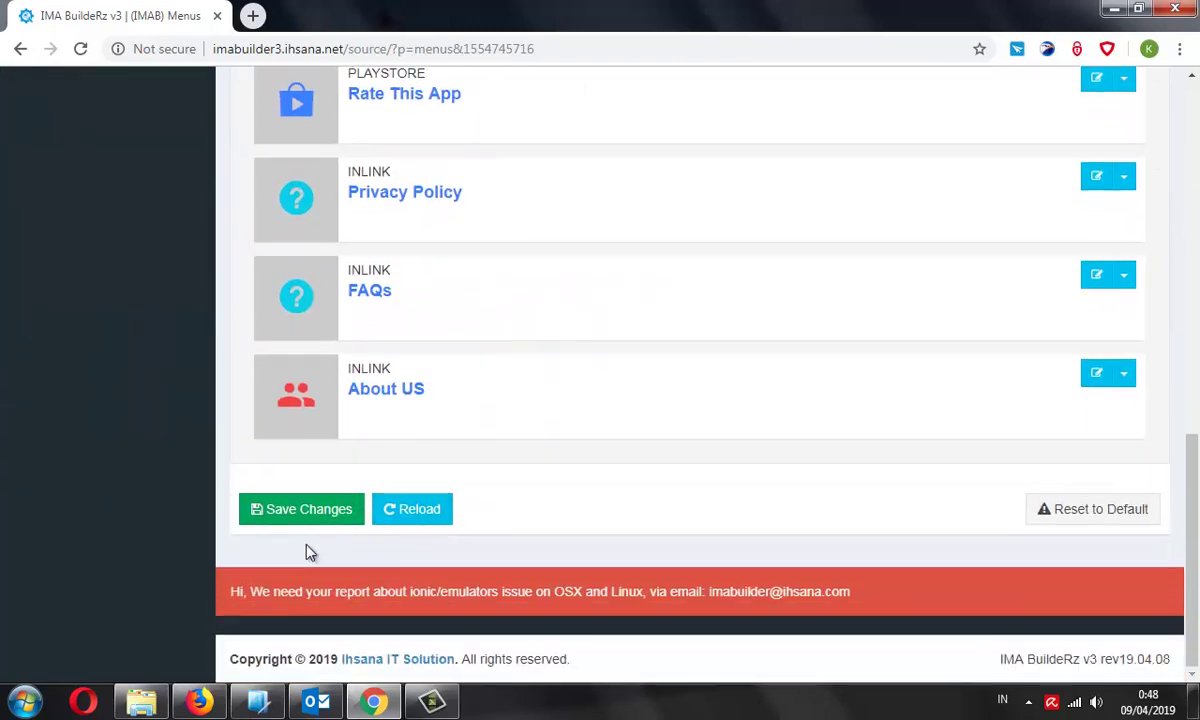
click(313, 506)
scroll(537, 418, down, 3)
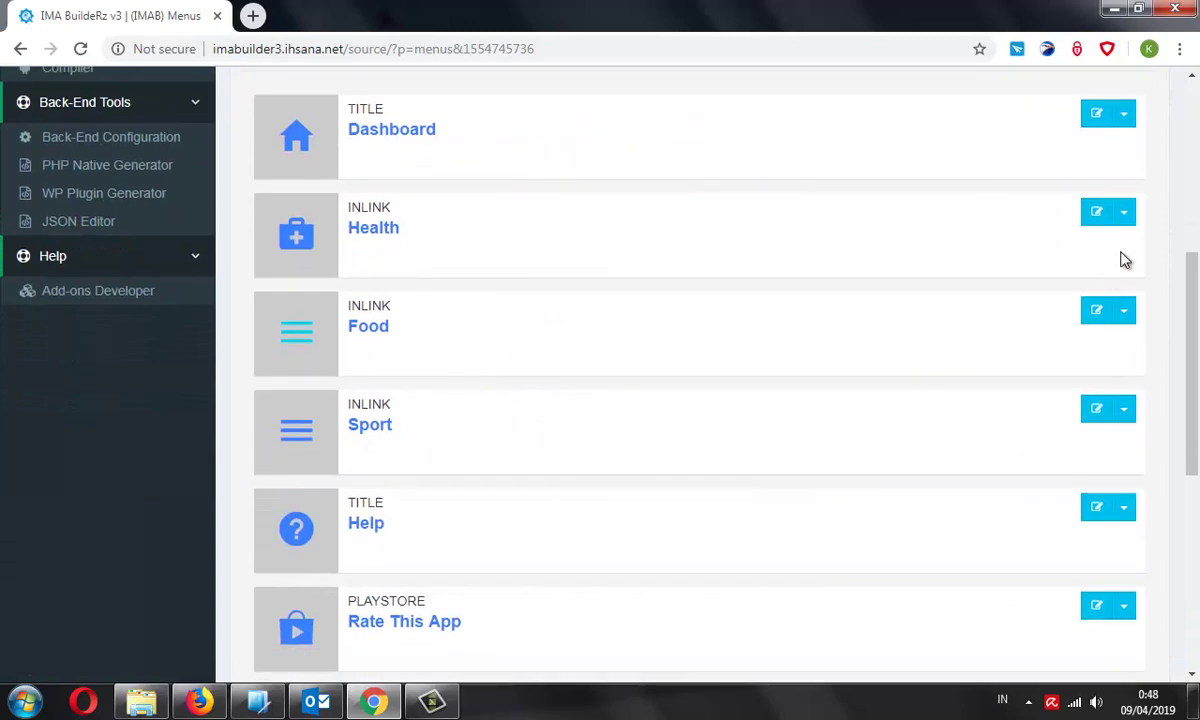
Set the Health item's left icon colour to Danger and save it
click(1124, 213)
click(1110, 247)
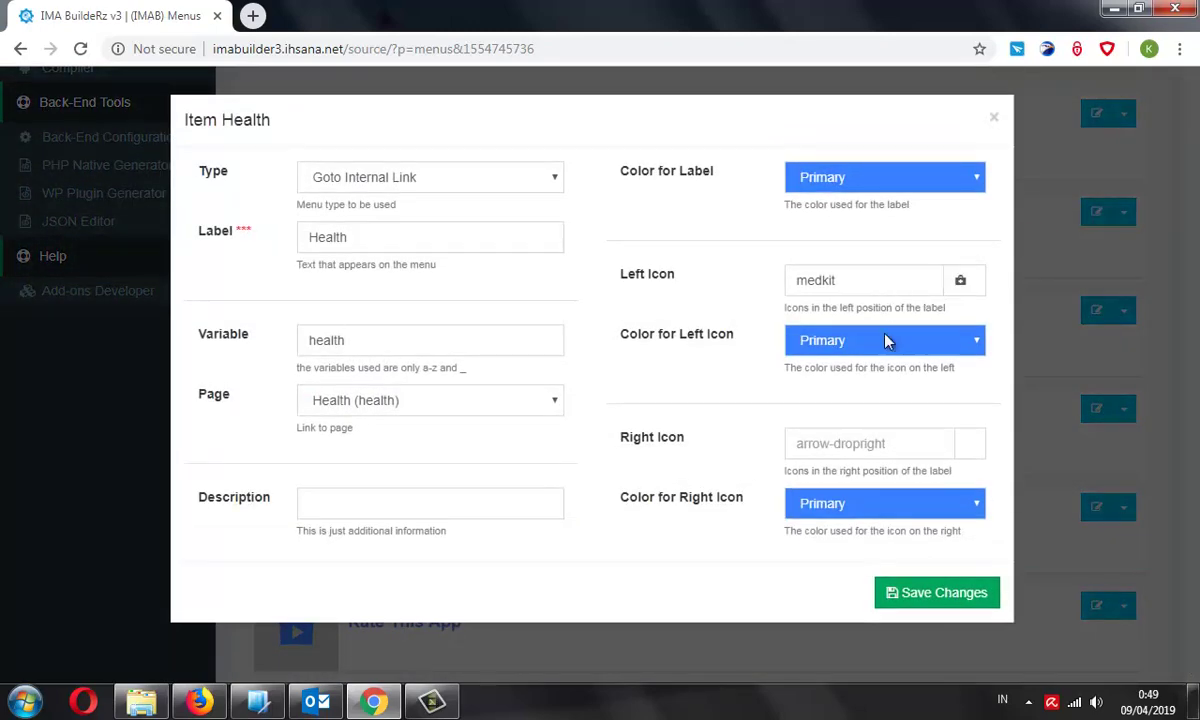
click(836, 341)
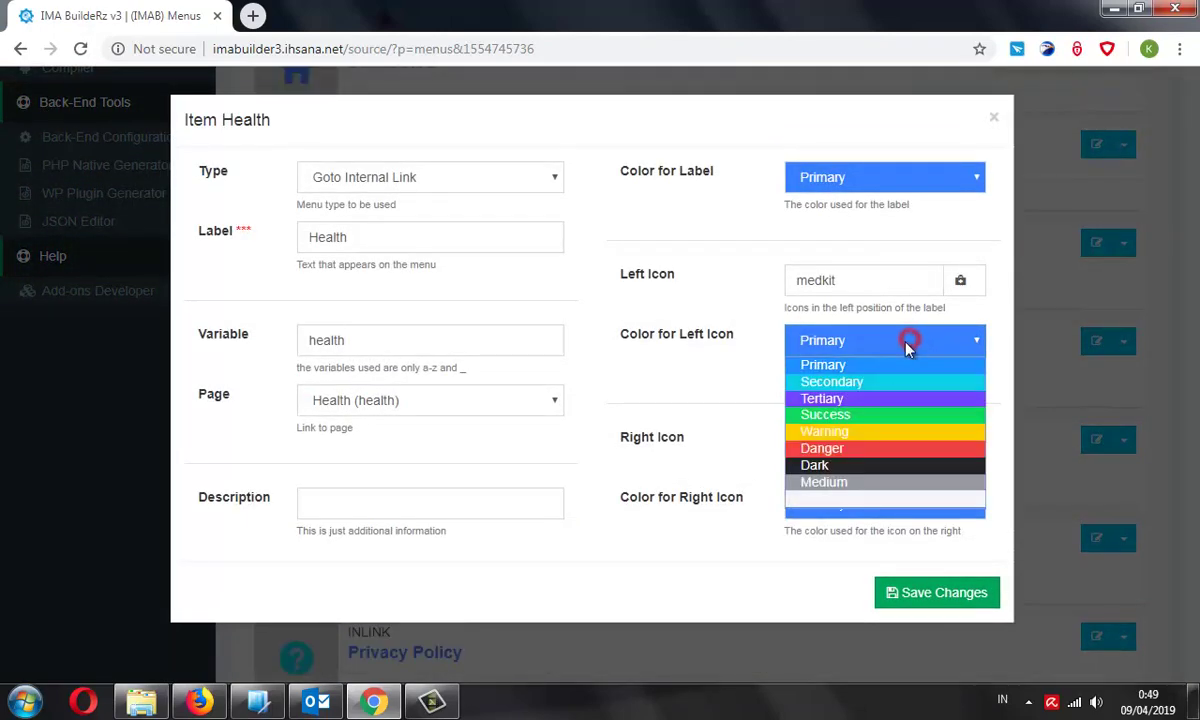
click(840, 443)
click(918, 592)
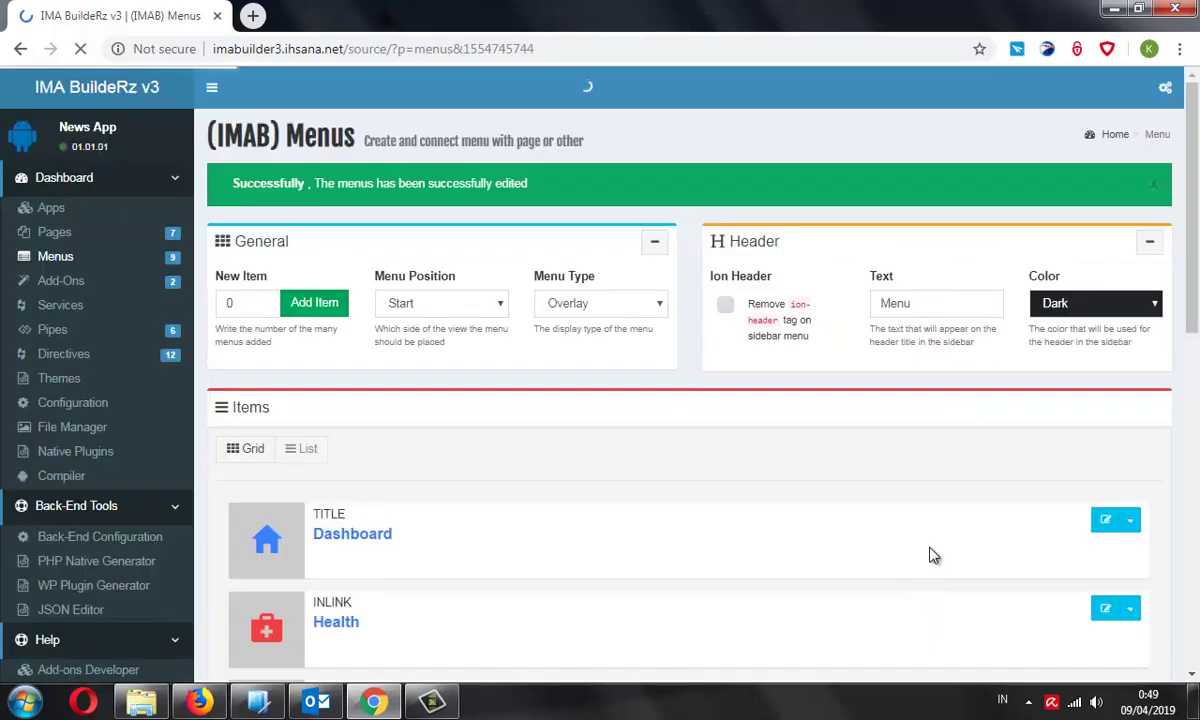
Edit the Food menu item and open its left icon gallery
scroll(920, 470, down, 4)
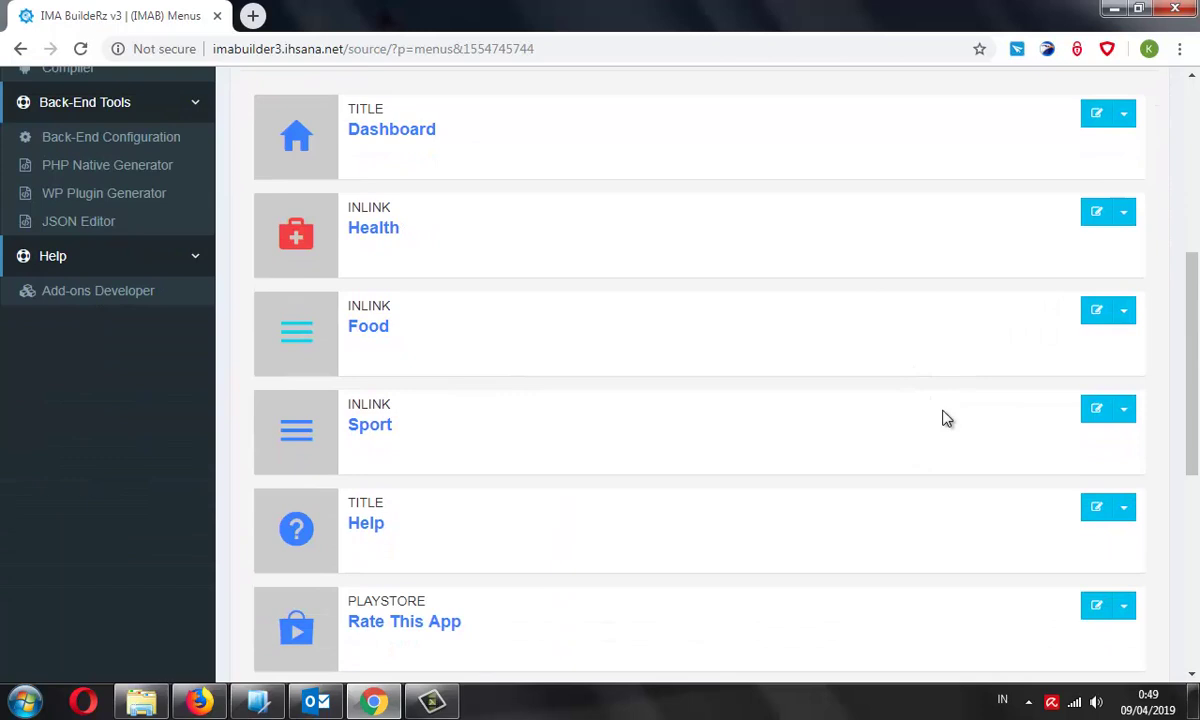
scroll(946, 419, down, 1)
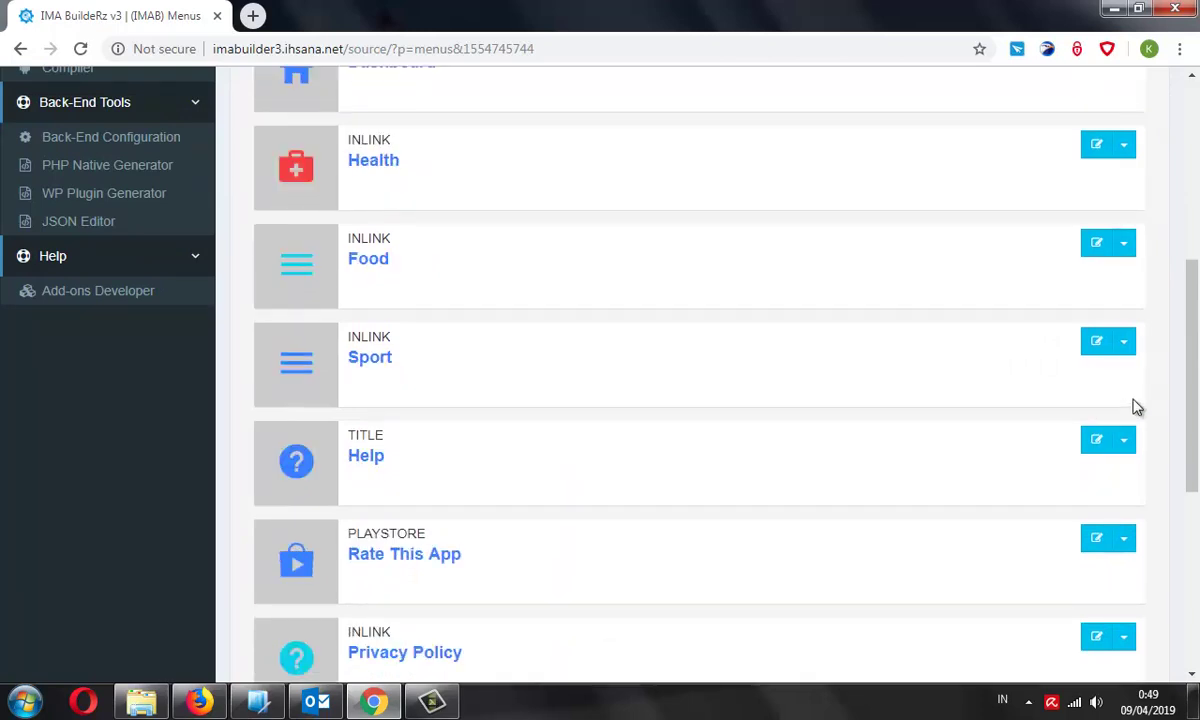
click(1125, 345)
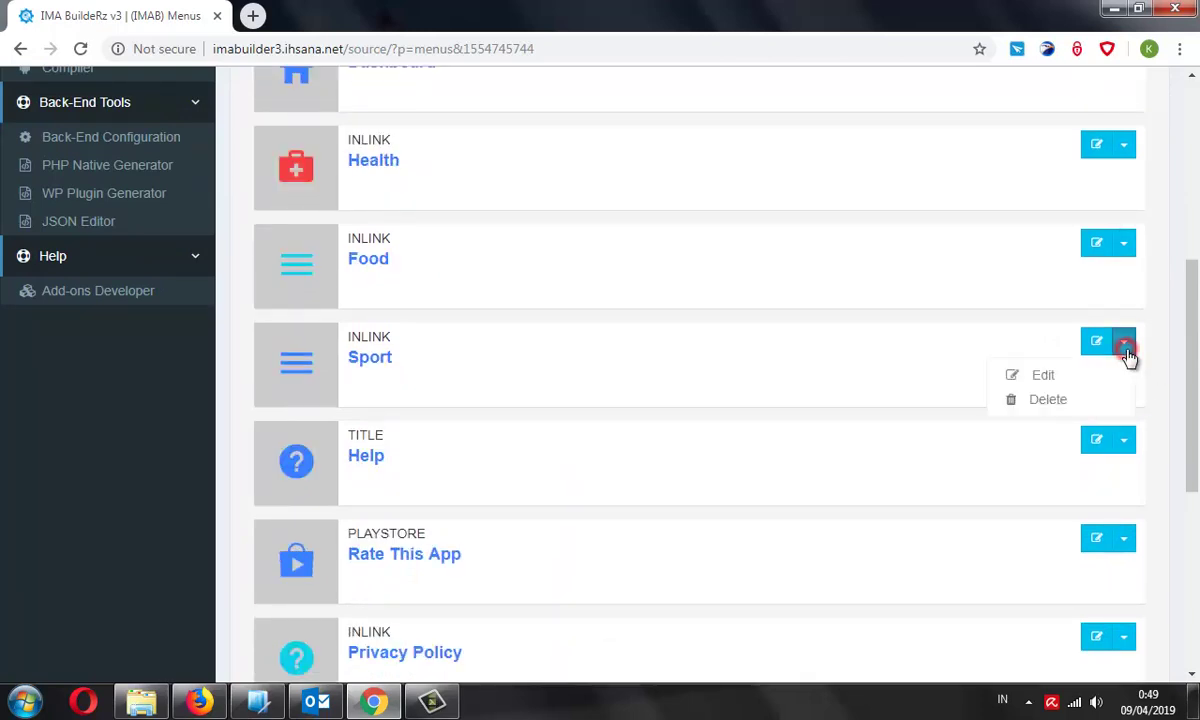
click(866, 252)
click(1123, 246)
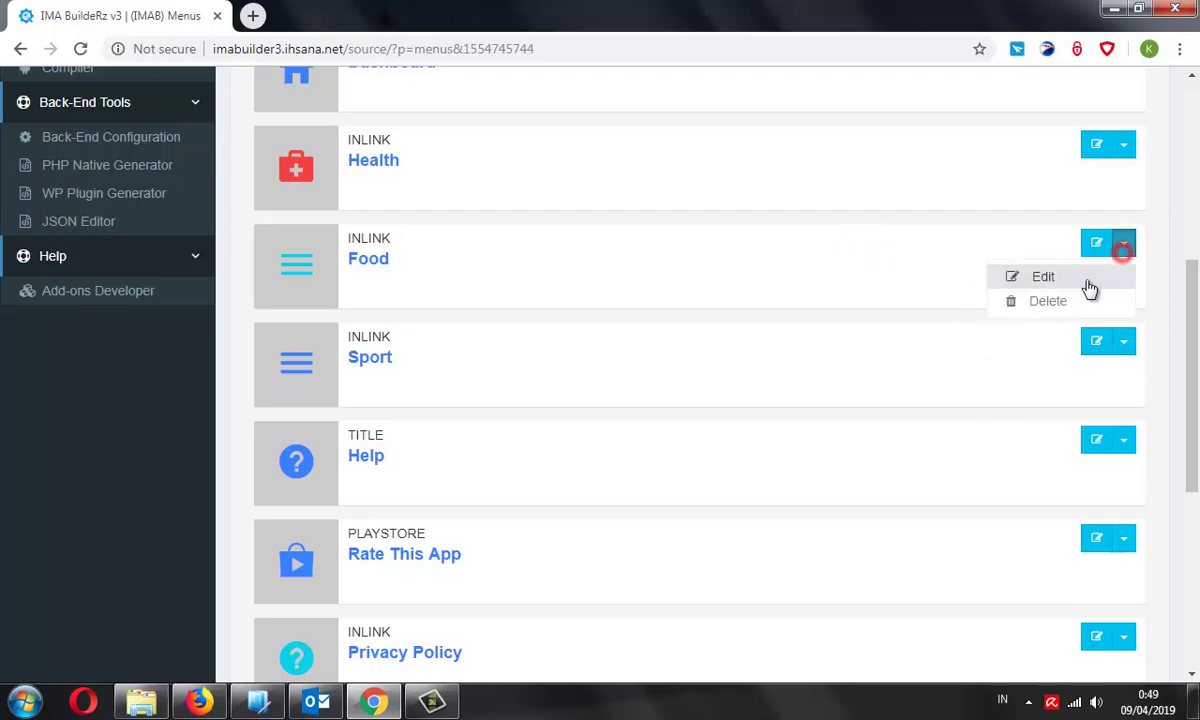
click(1088, 284)
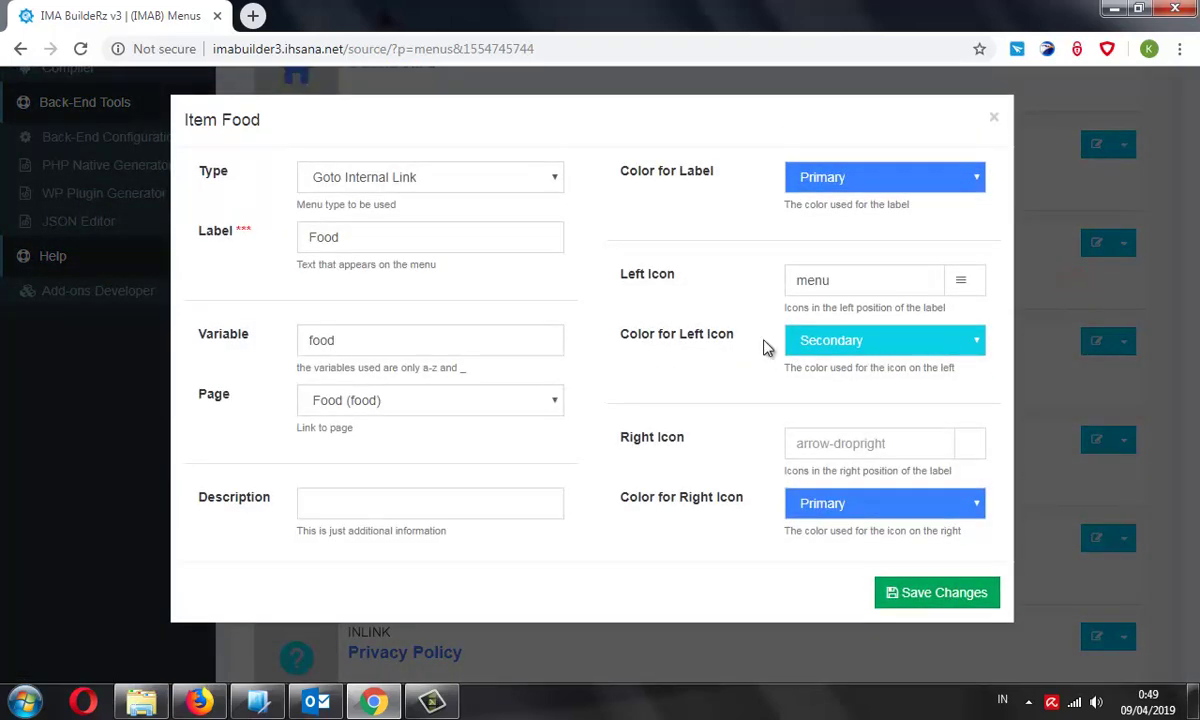
click(877, 287)
click(958, 290)
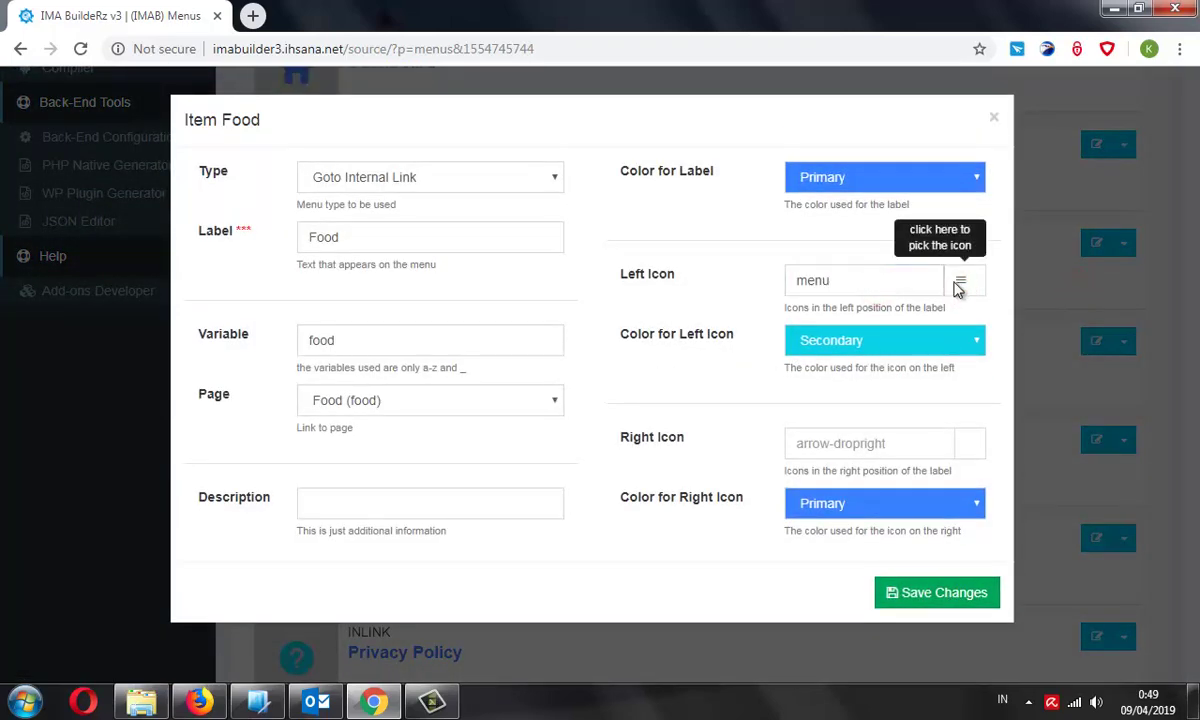
click(964, 286)
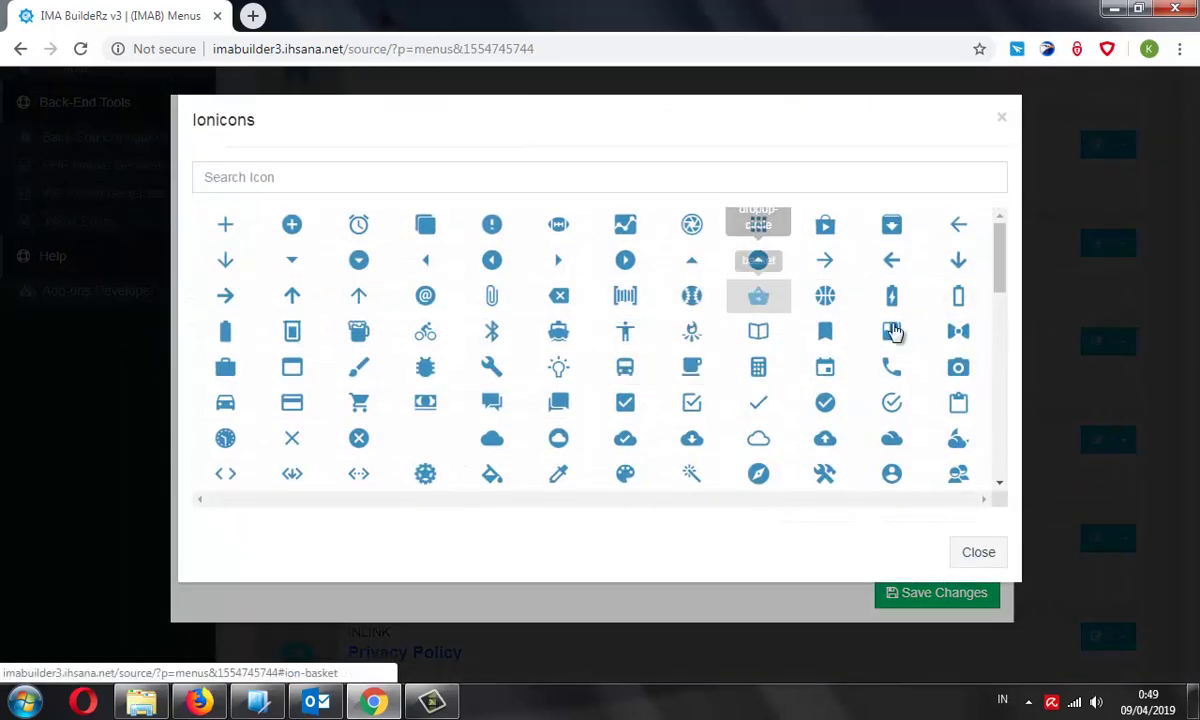
click(1001, 118)
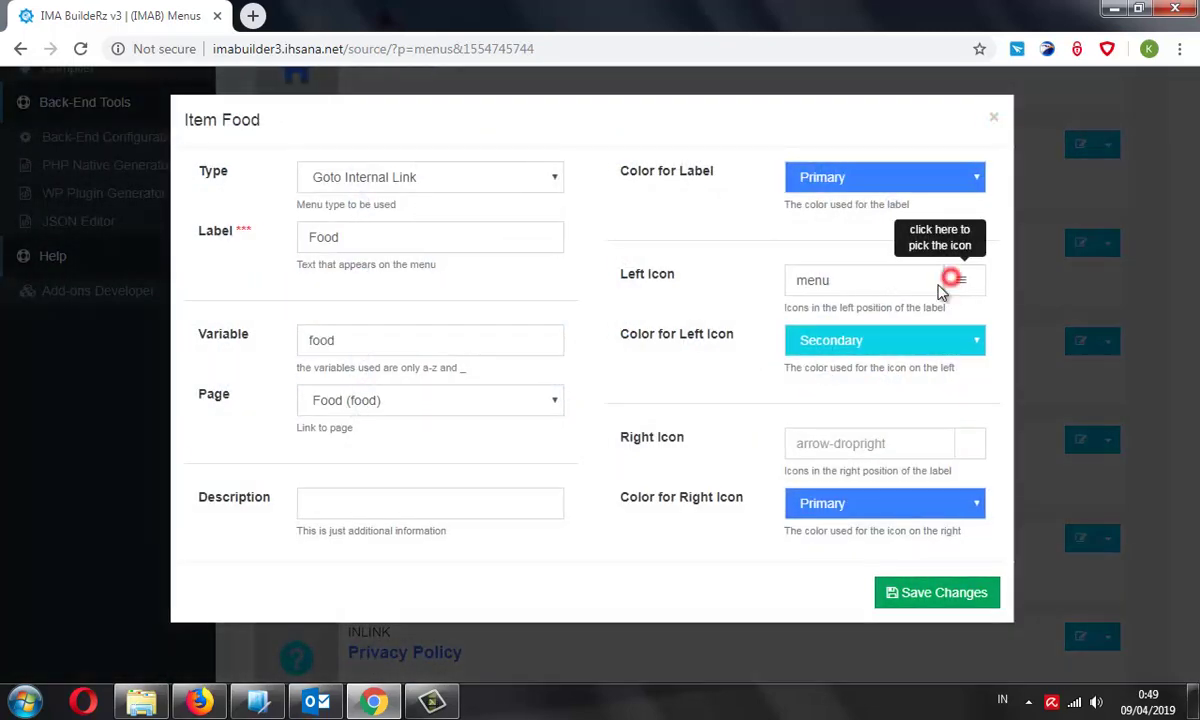
click(952, 279)
Browse the icon gallery and save 'restaurant' as the Food item's left icon
click(515, 184)
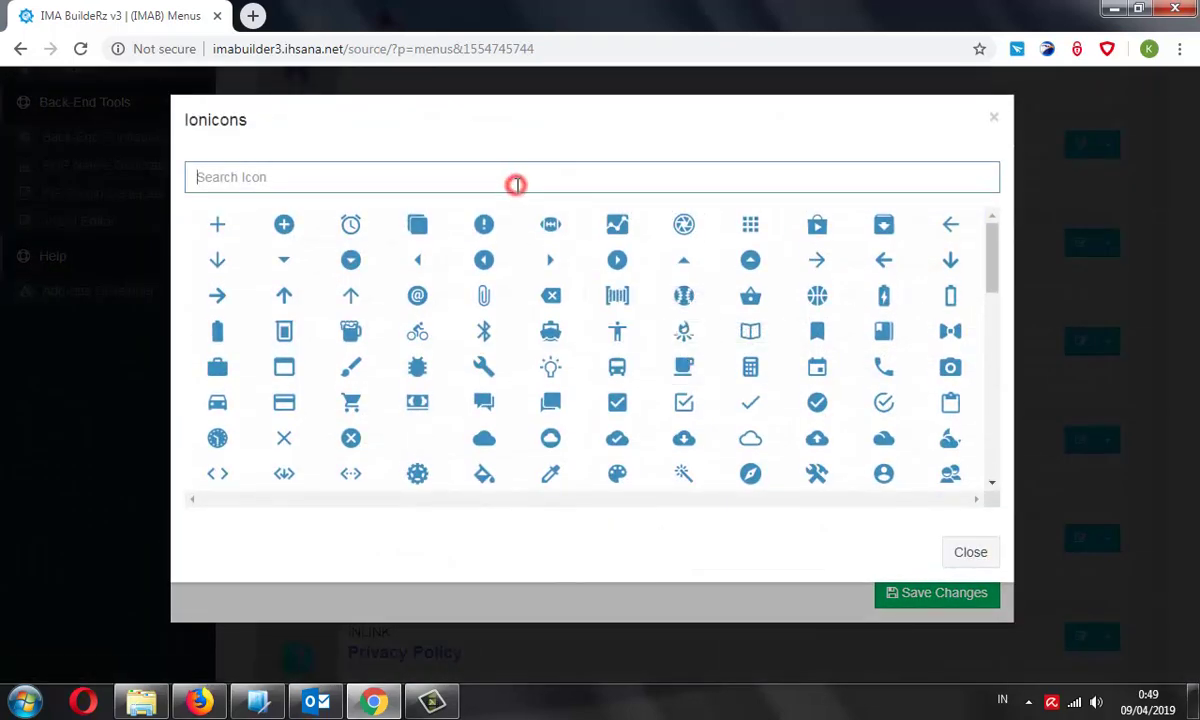
text(food)
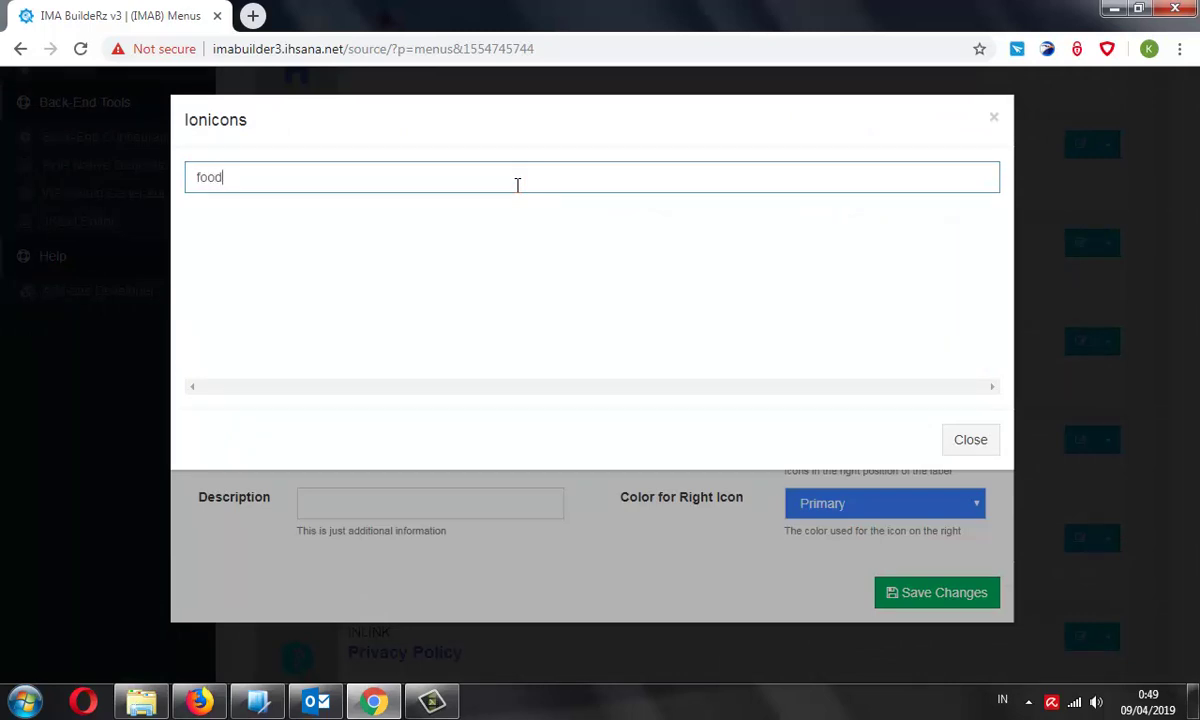
double_click(510, 180)
key(BackSpace)
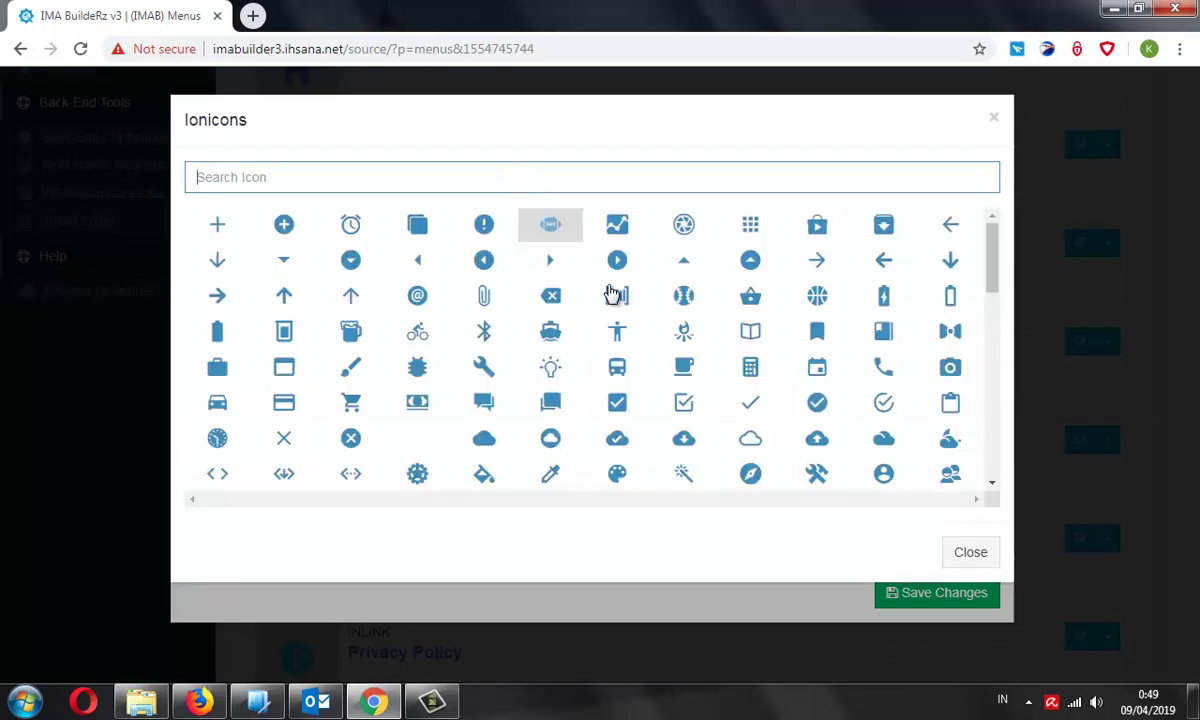
text(sp)
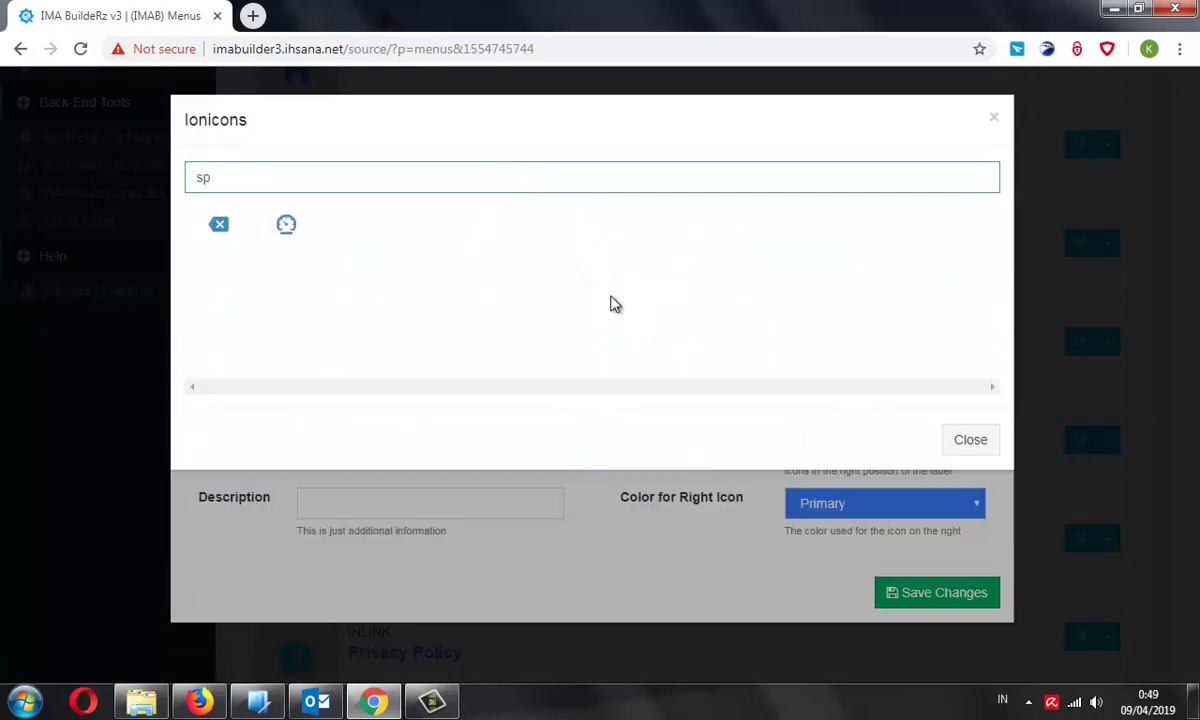
key(BackSpace)
key(BackSpace)
scroll(768, 402, down, 6)
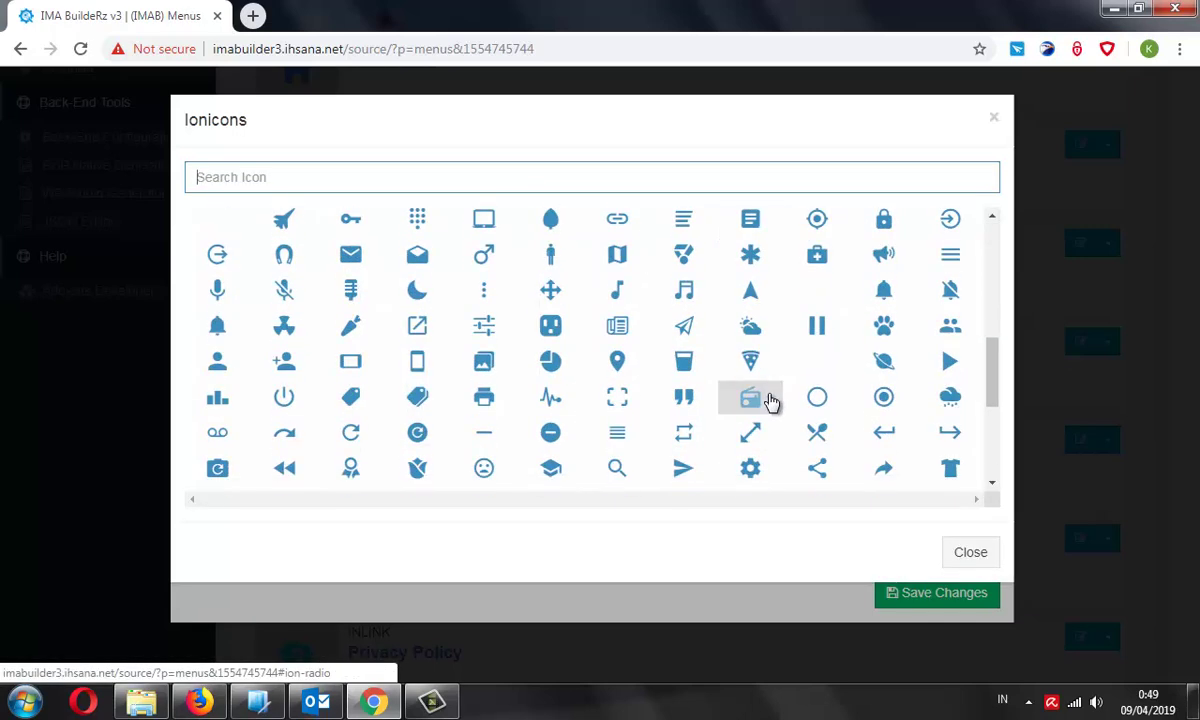
scroll(766, 406, down, 1)
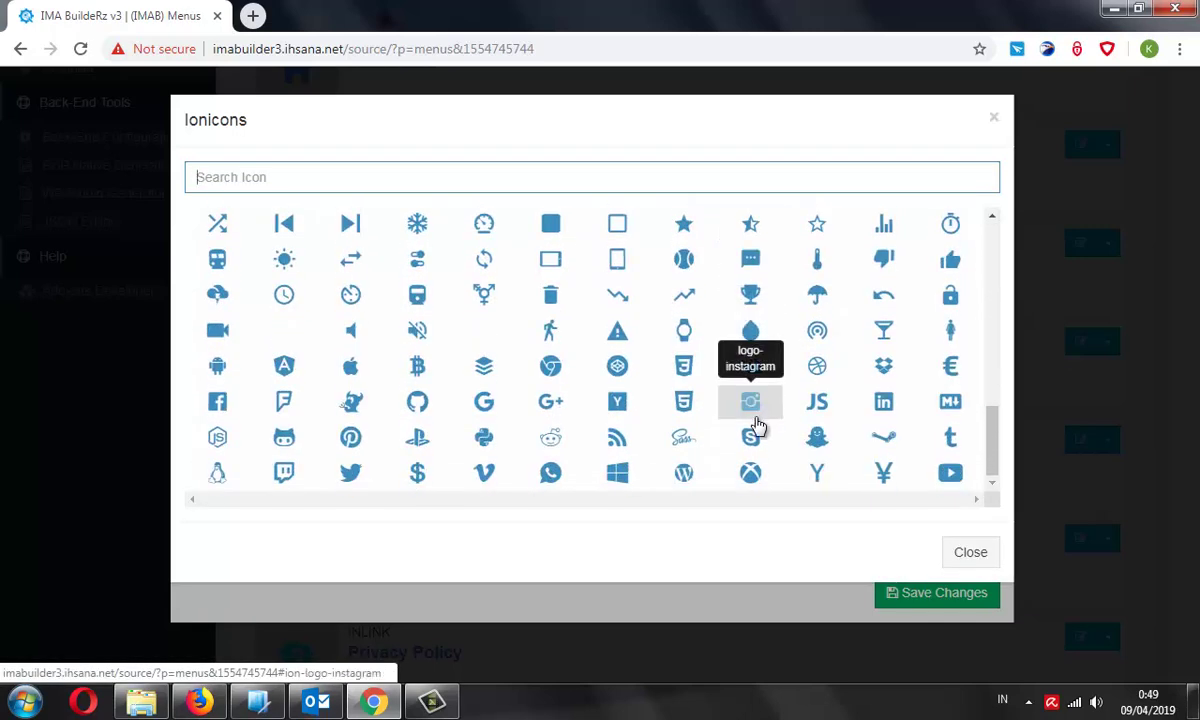
scroll(750, 430, up, 6)
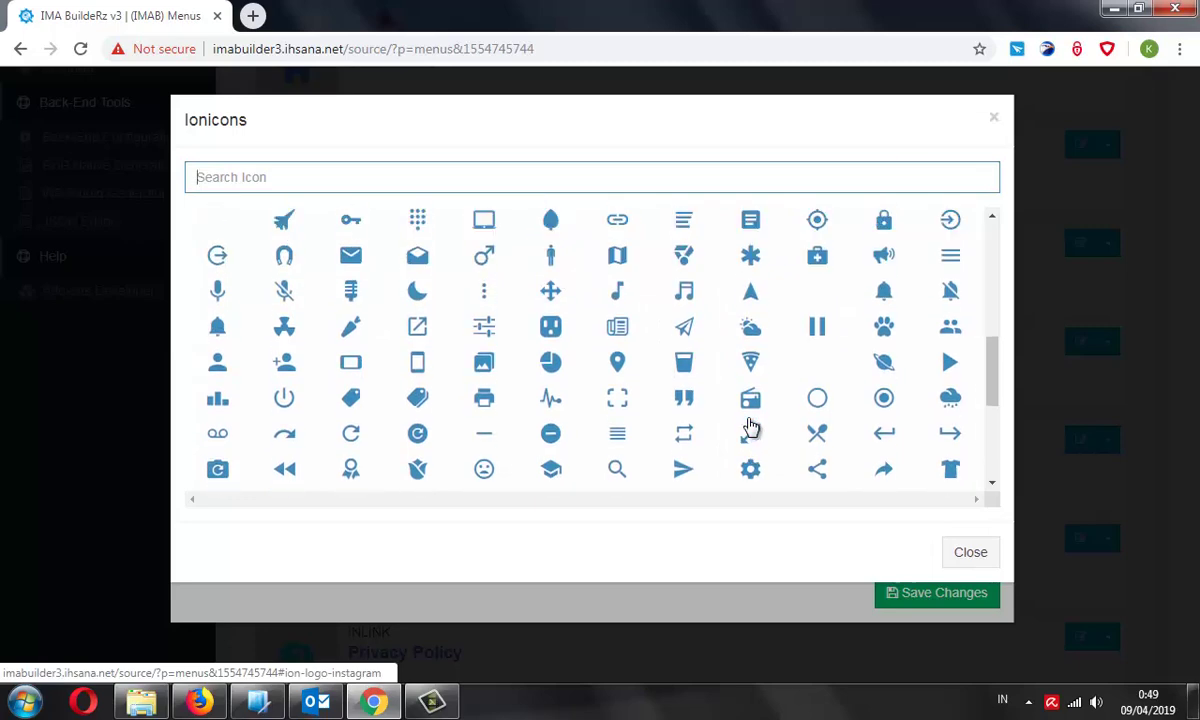
click(836, 438)
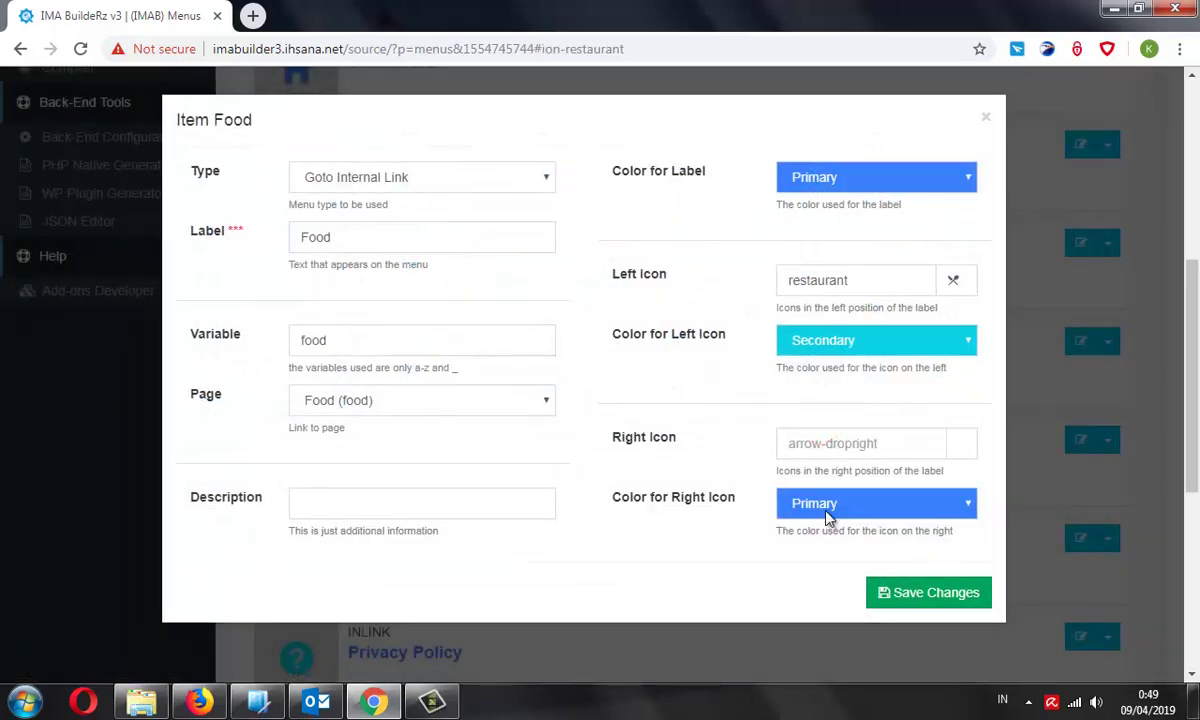
click(924, 592)
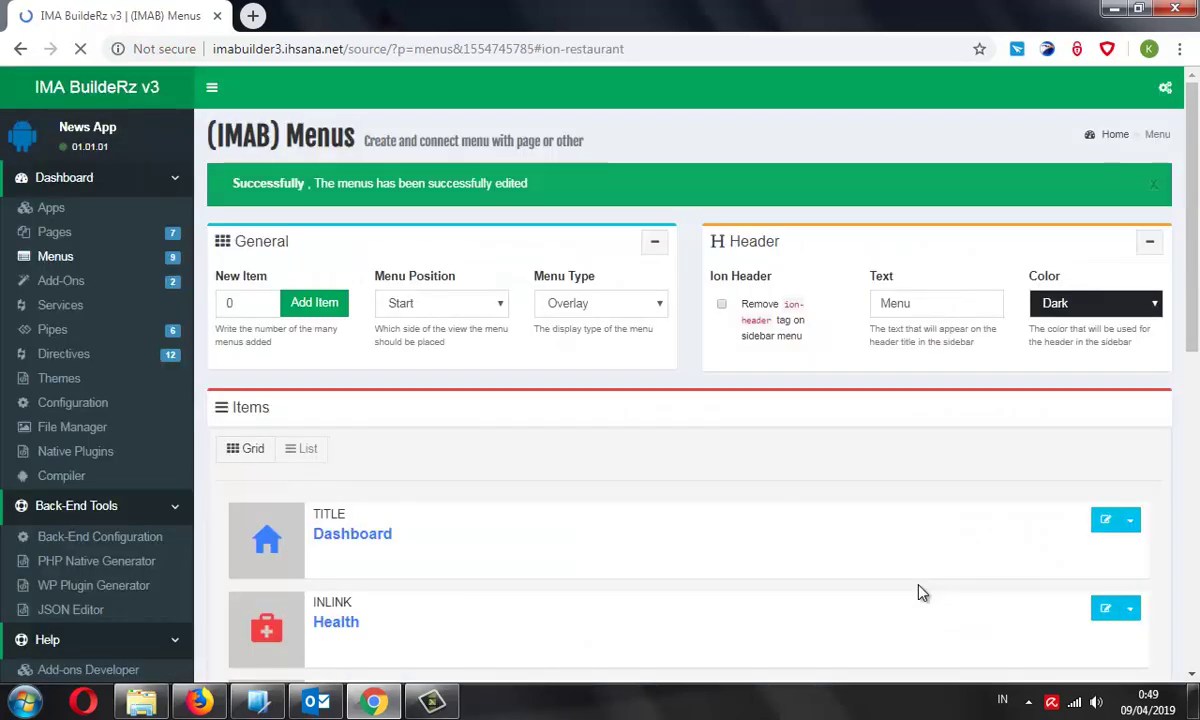
Set the Food item's left icon colour to Tertiary and save
scroll(905, 568, down, 4)
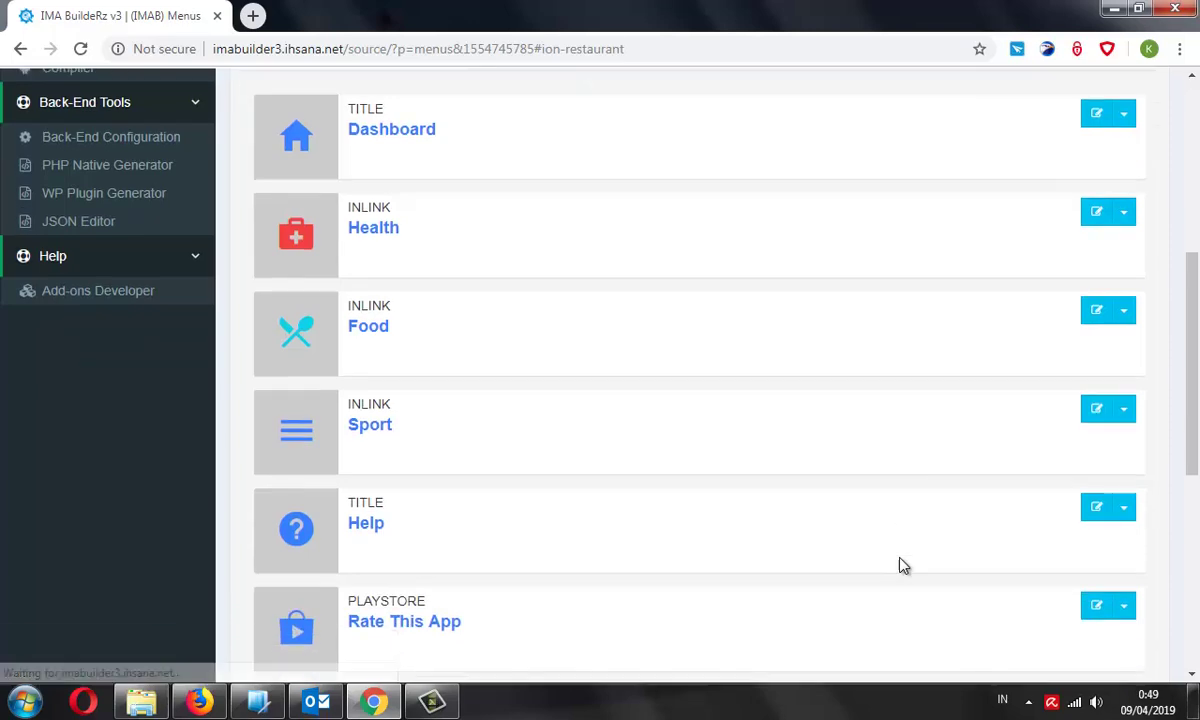
click(1124, 318)
click(1052, 344)
click(943, 346)
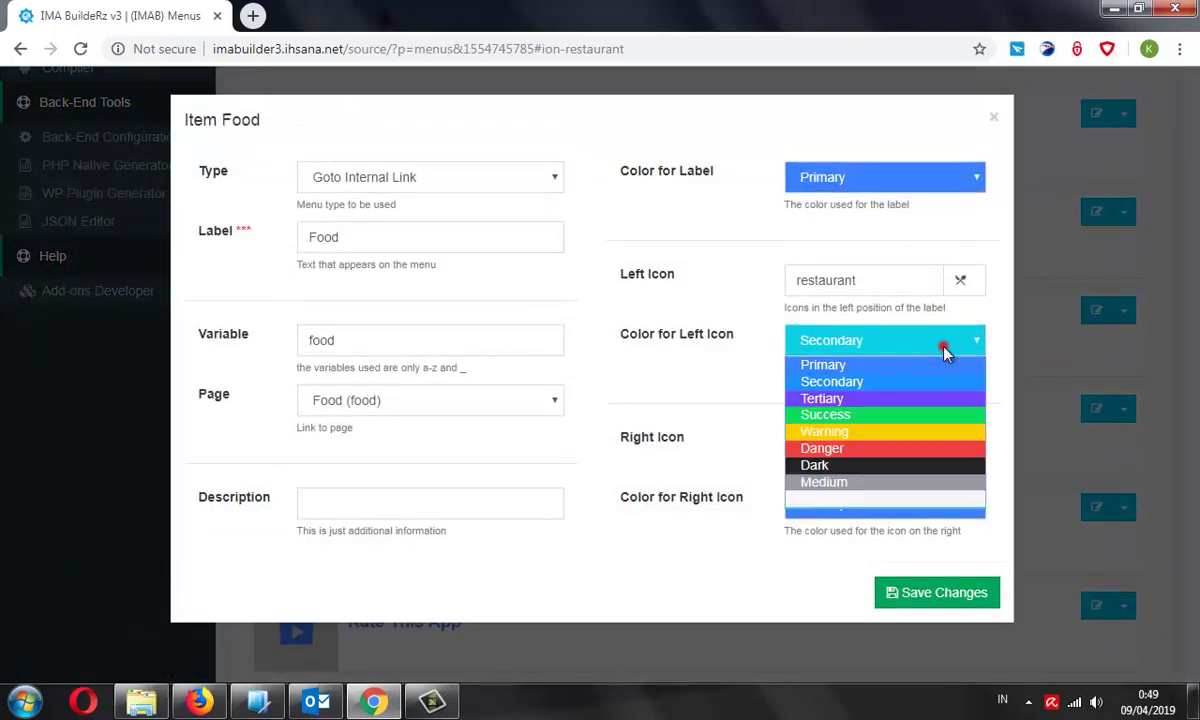
click(850, 398)
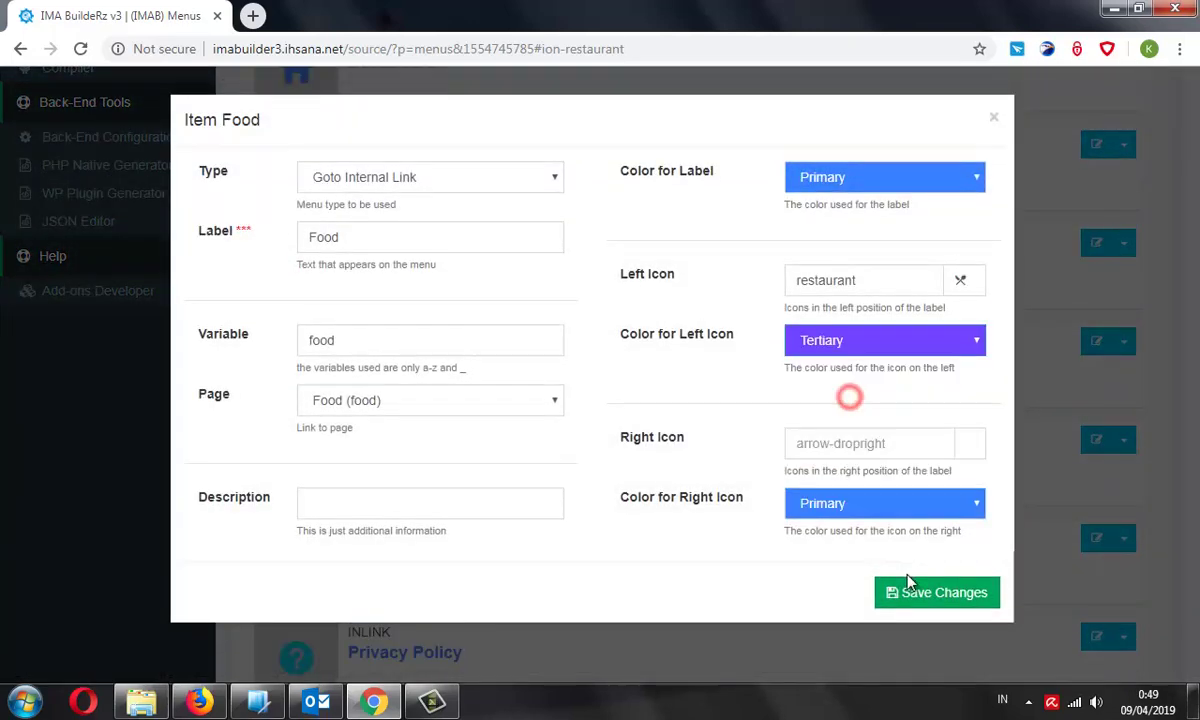
click(910, 588)
scroll(831, 535, down, 4)
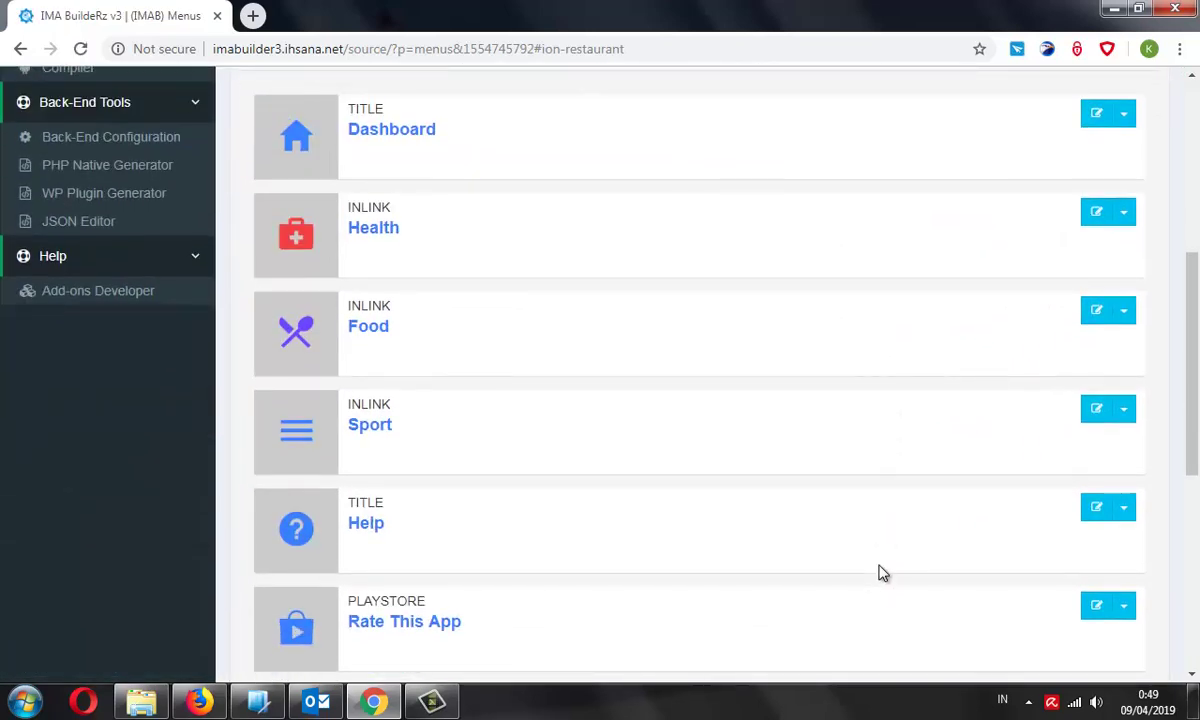
Search icons for 'ball' and save basketball as Sport's left icon, replacing baseball
click(1123, 410)
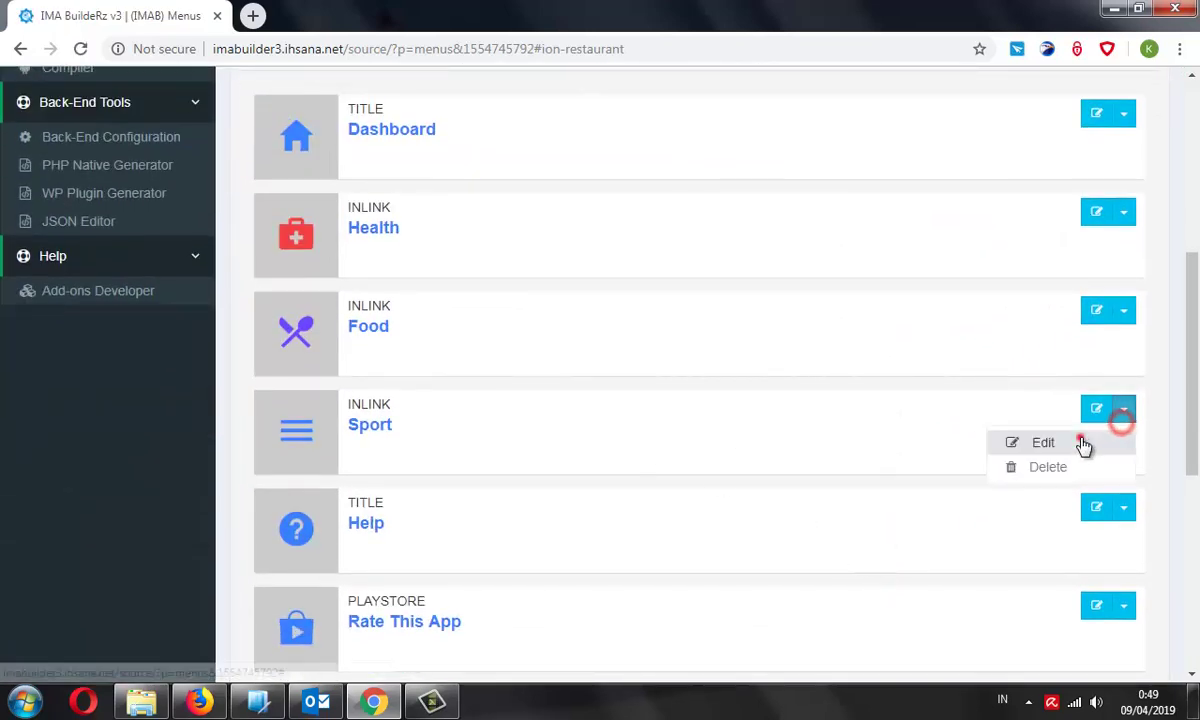
click(1045, 442)
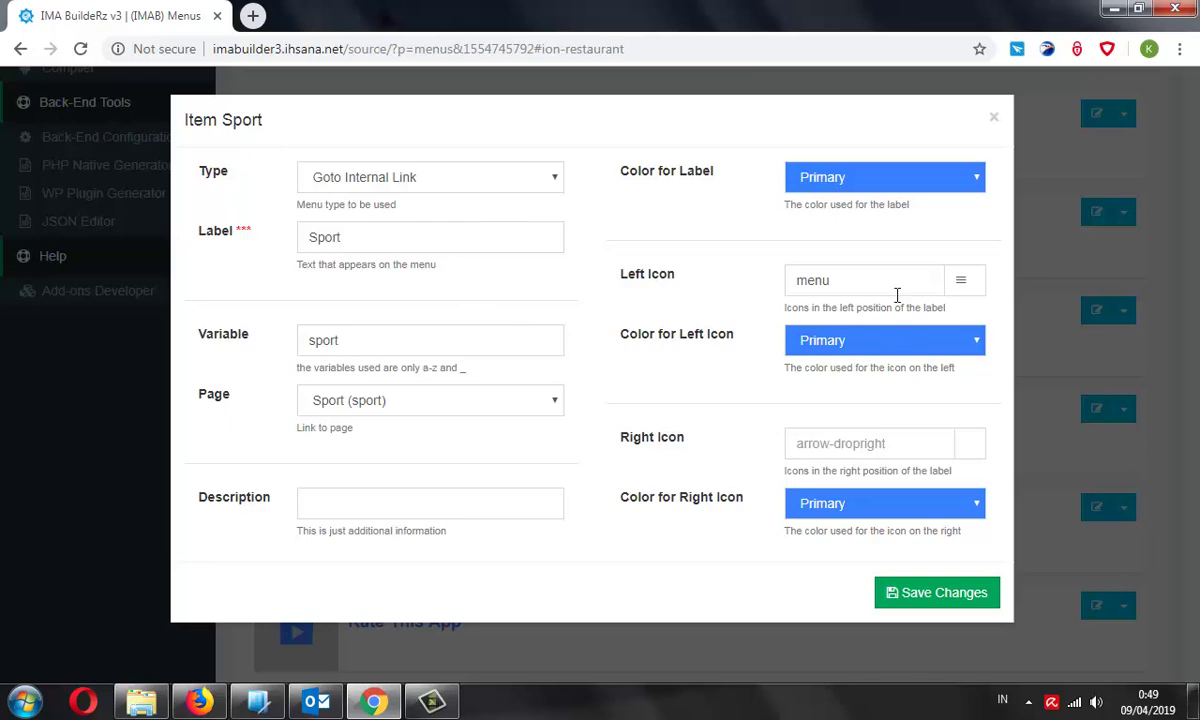
click(960, 280)
click(444, 180)
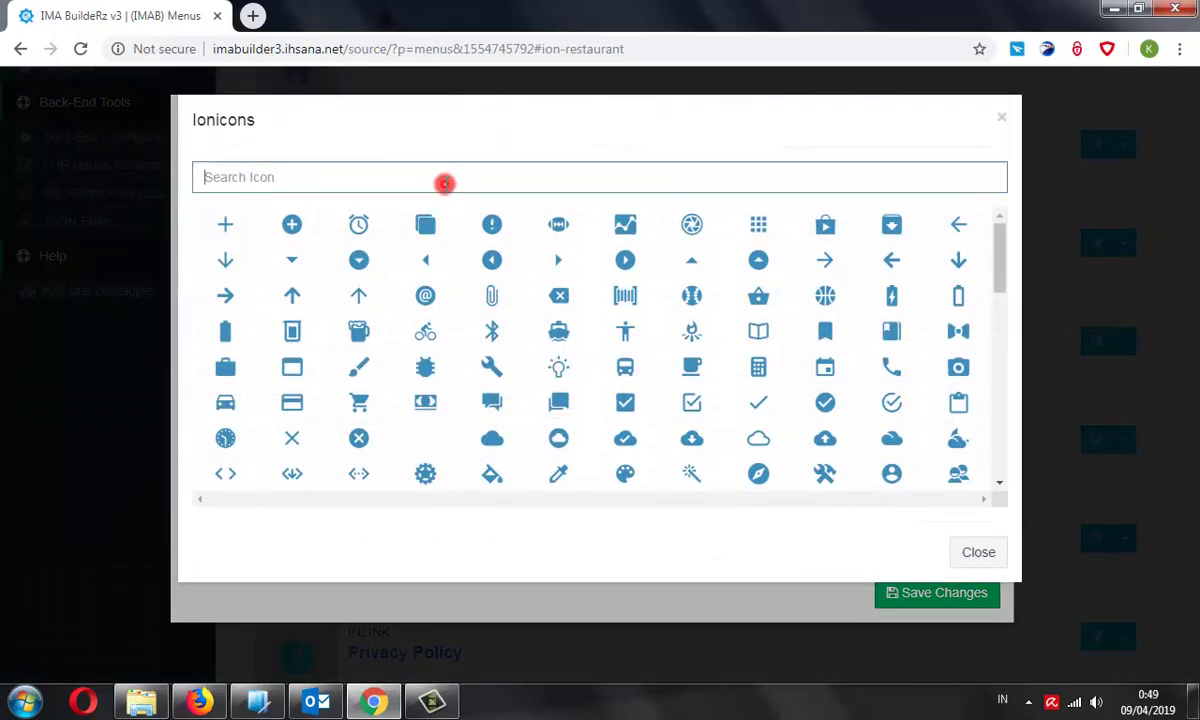
text(ball)
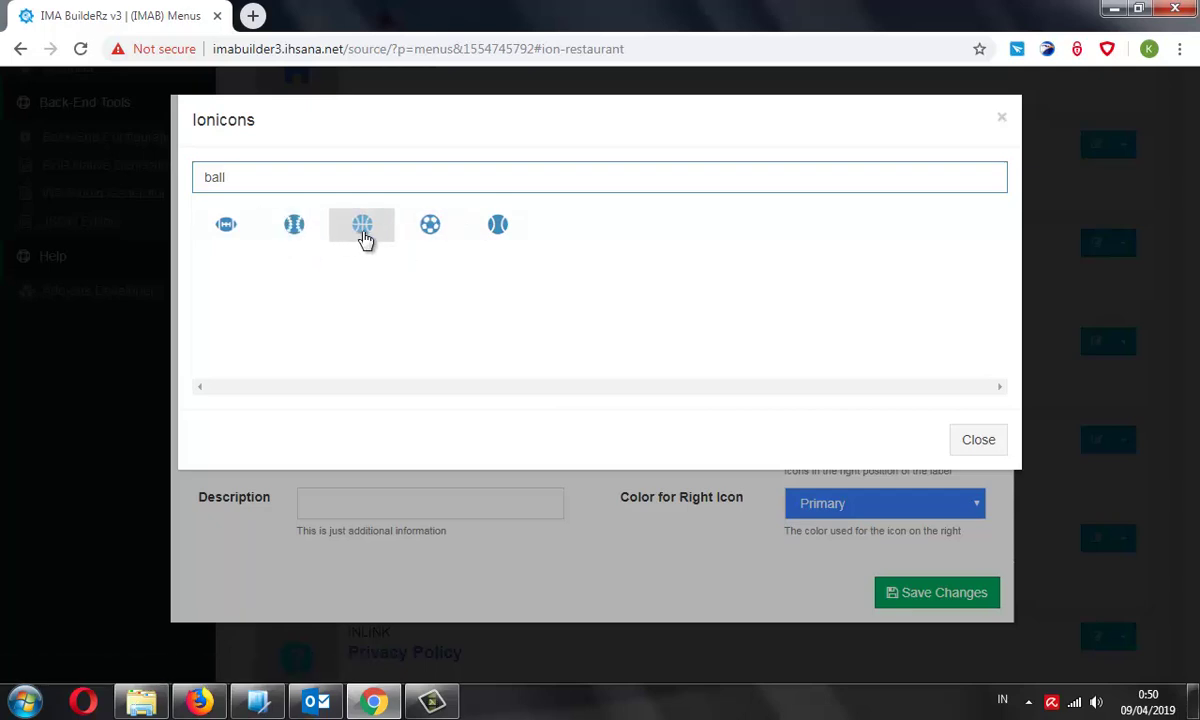
click(295, 227)
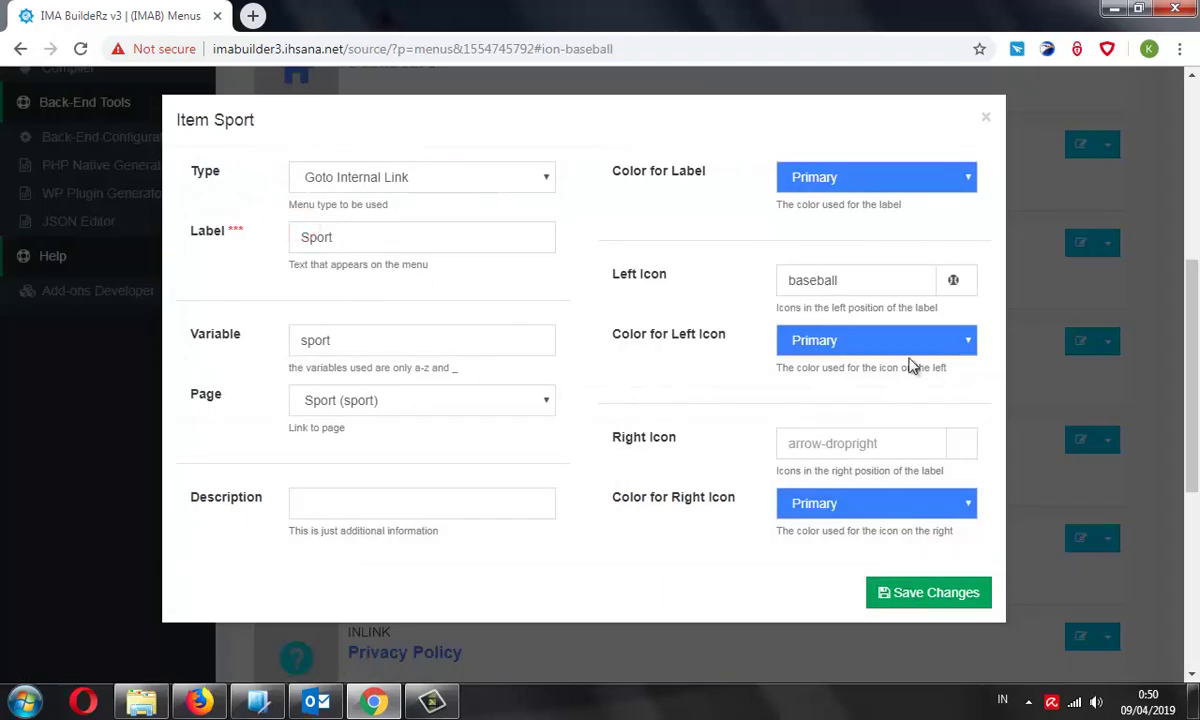
click(957, 283)
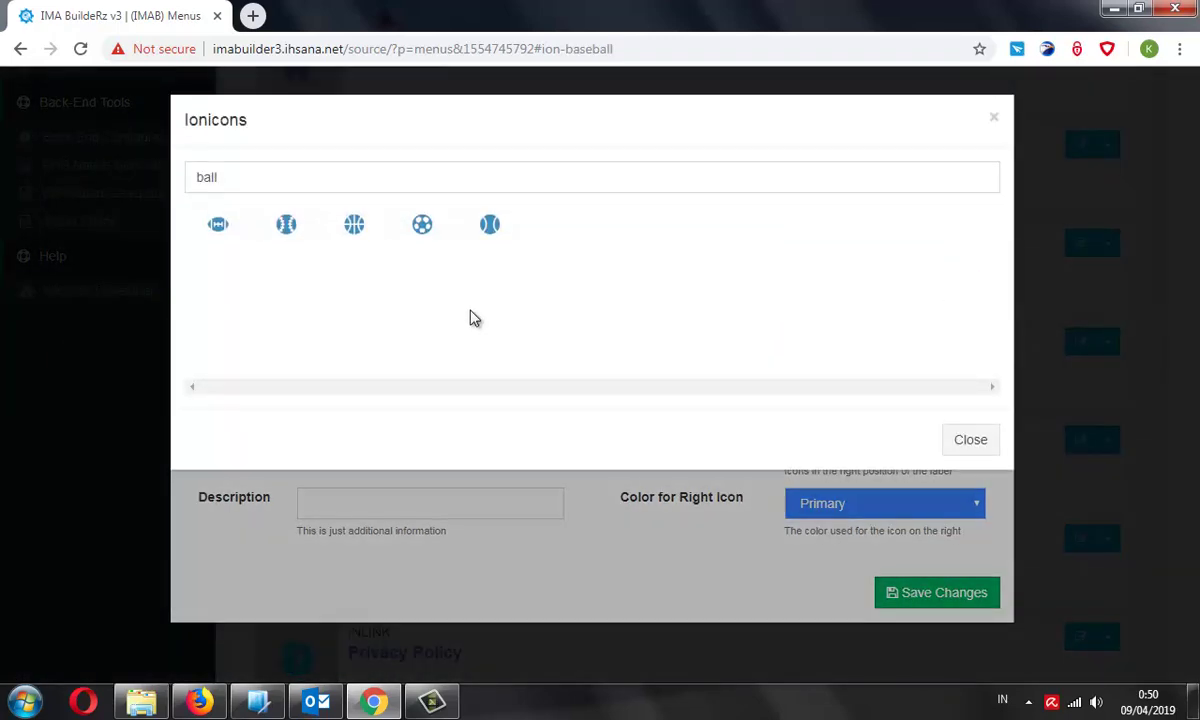
click(366, 238)
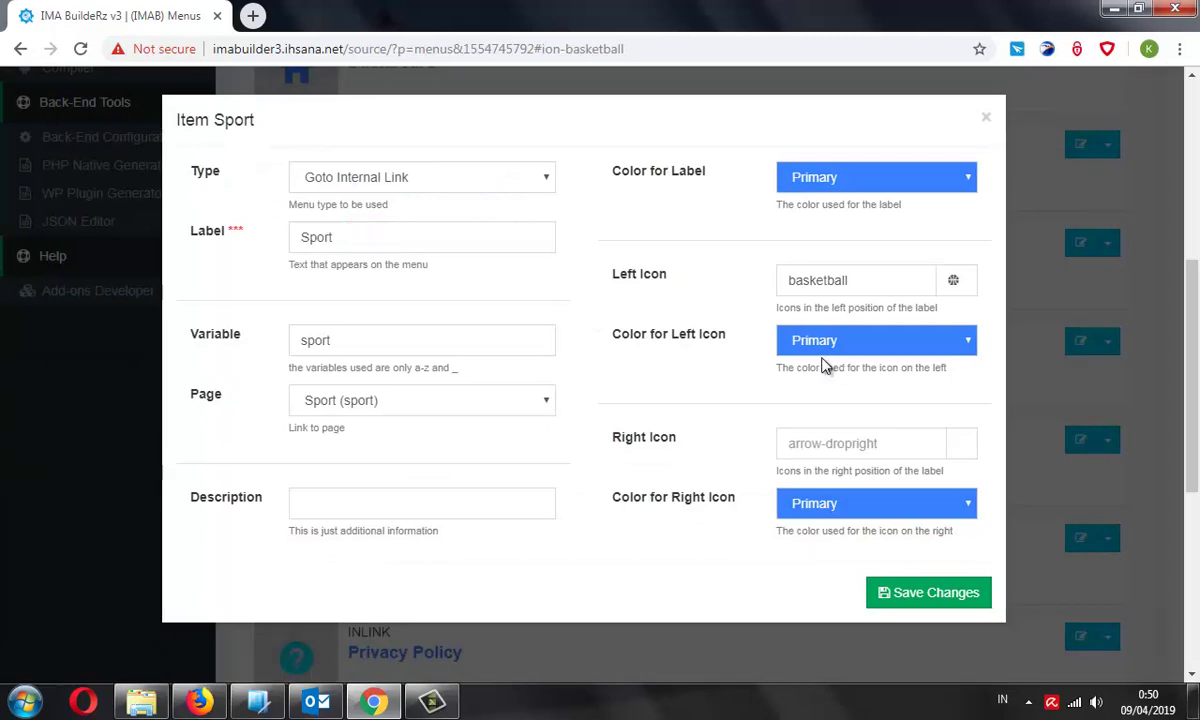
click(952, 278)
click(913, 600)
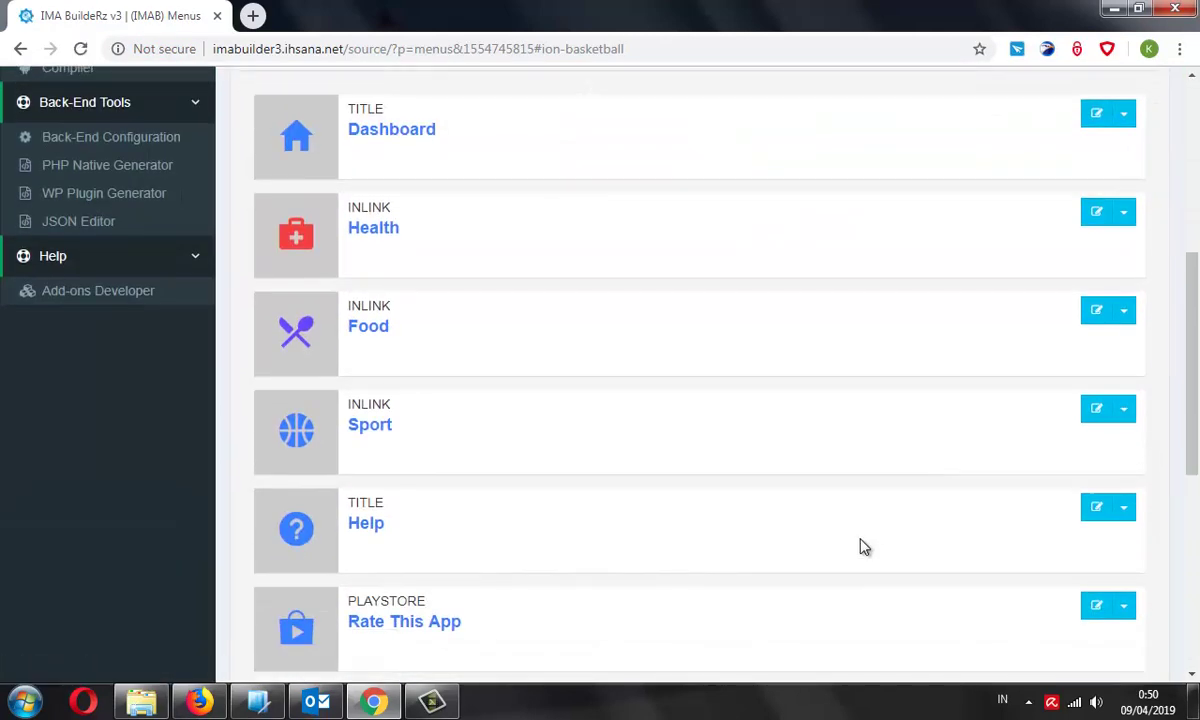
click(1124, 410)
click(1064, 444)
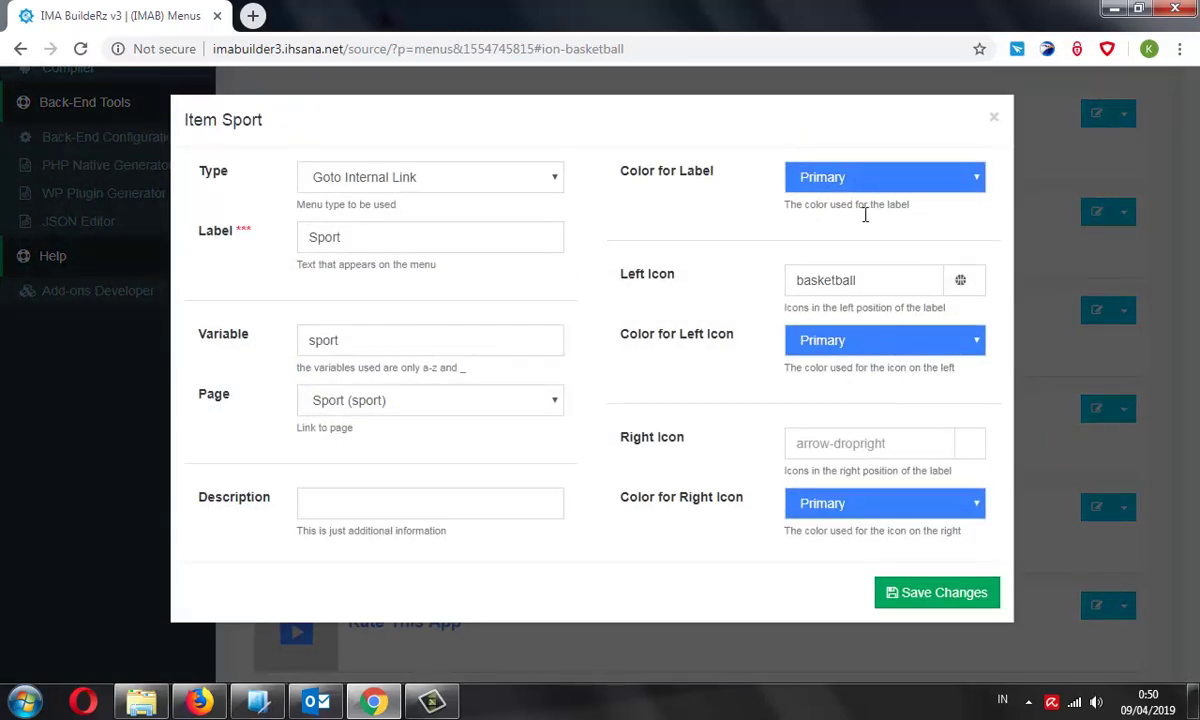
click(868, 188)
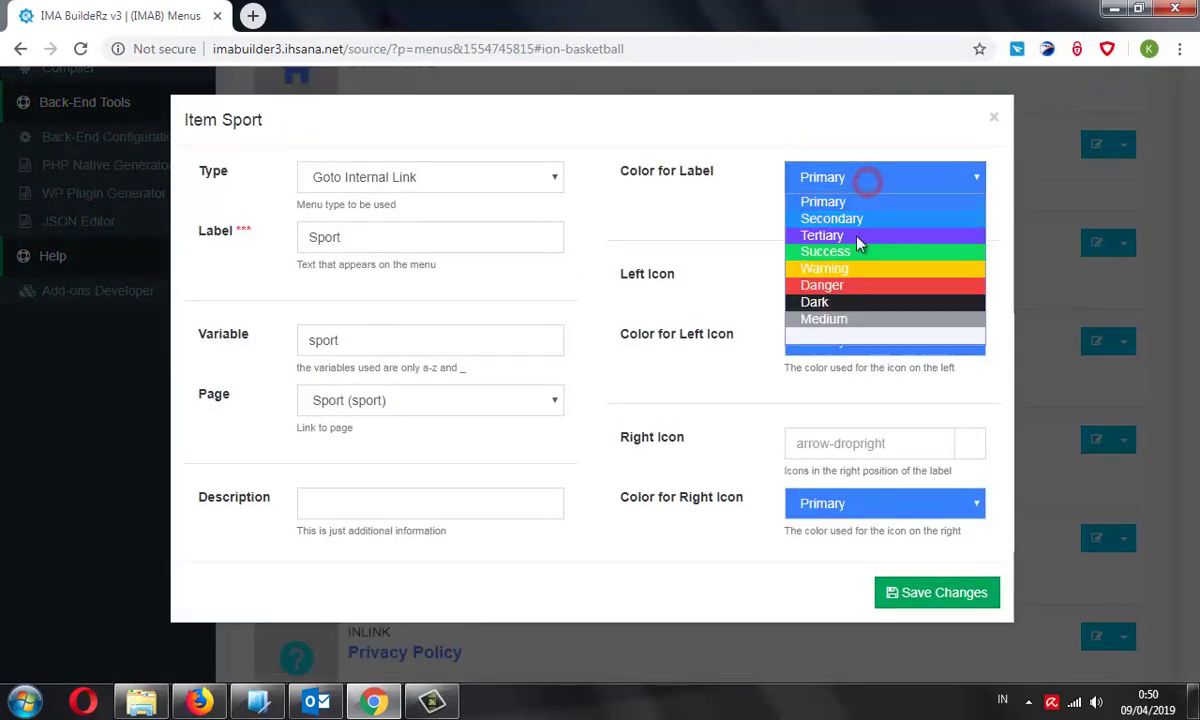
click(852, 142)
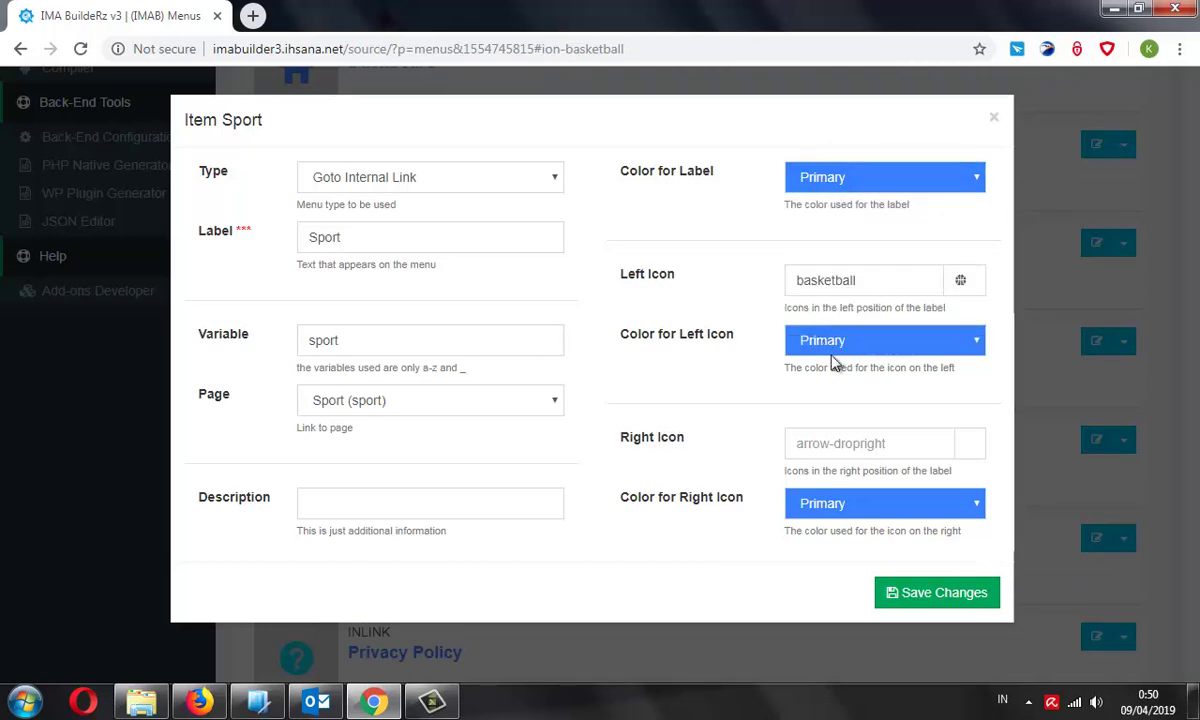
click(835, 345)
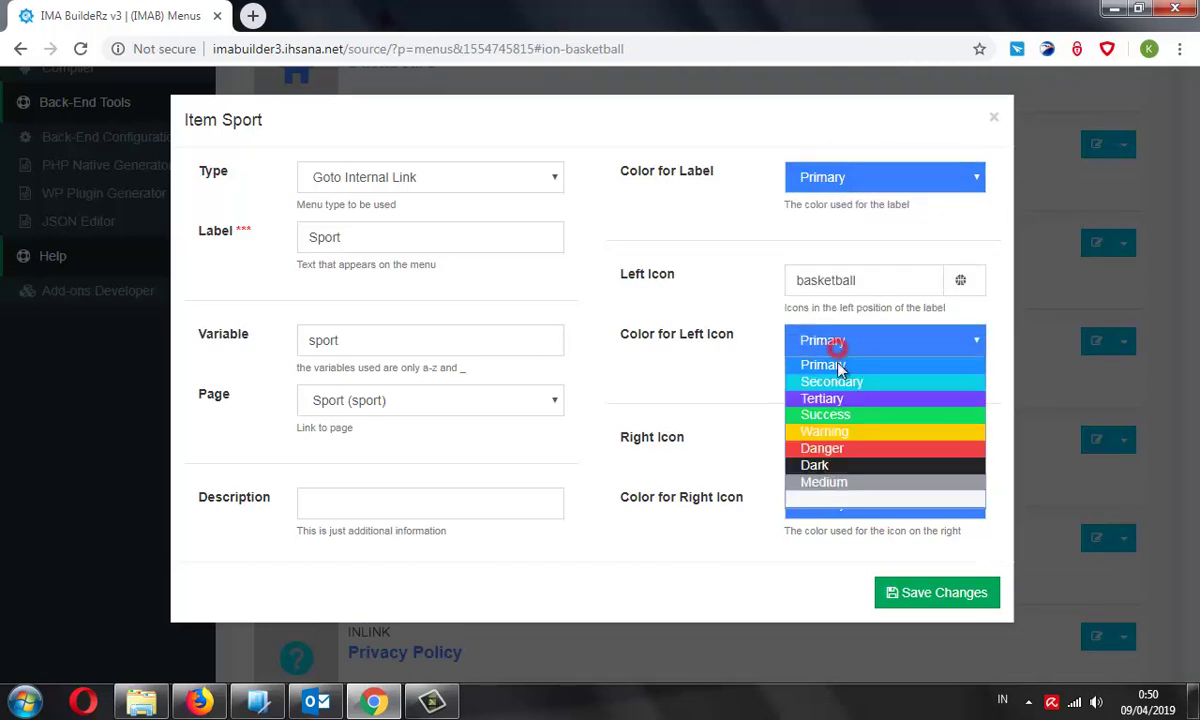
click(833, 416)
click(916, 596)
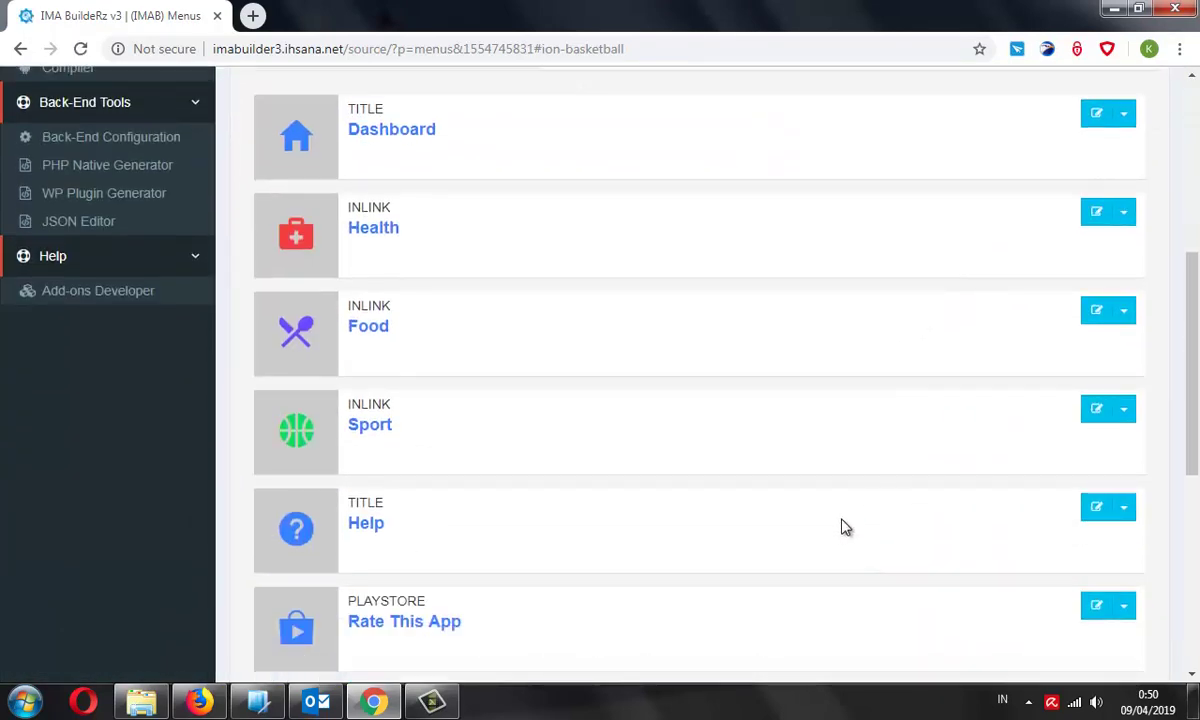
scroll(792, 487, down, 1)
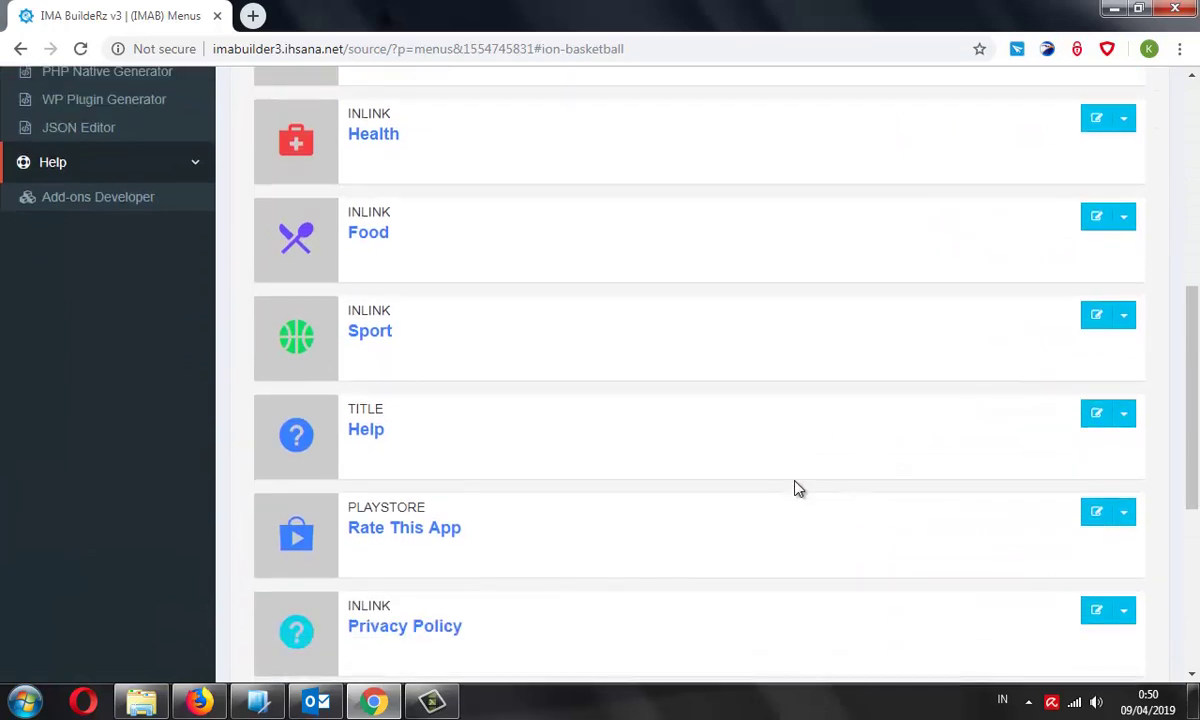
scroll(797, 487, down, 4)
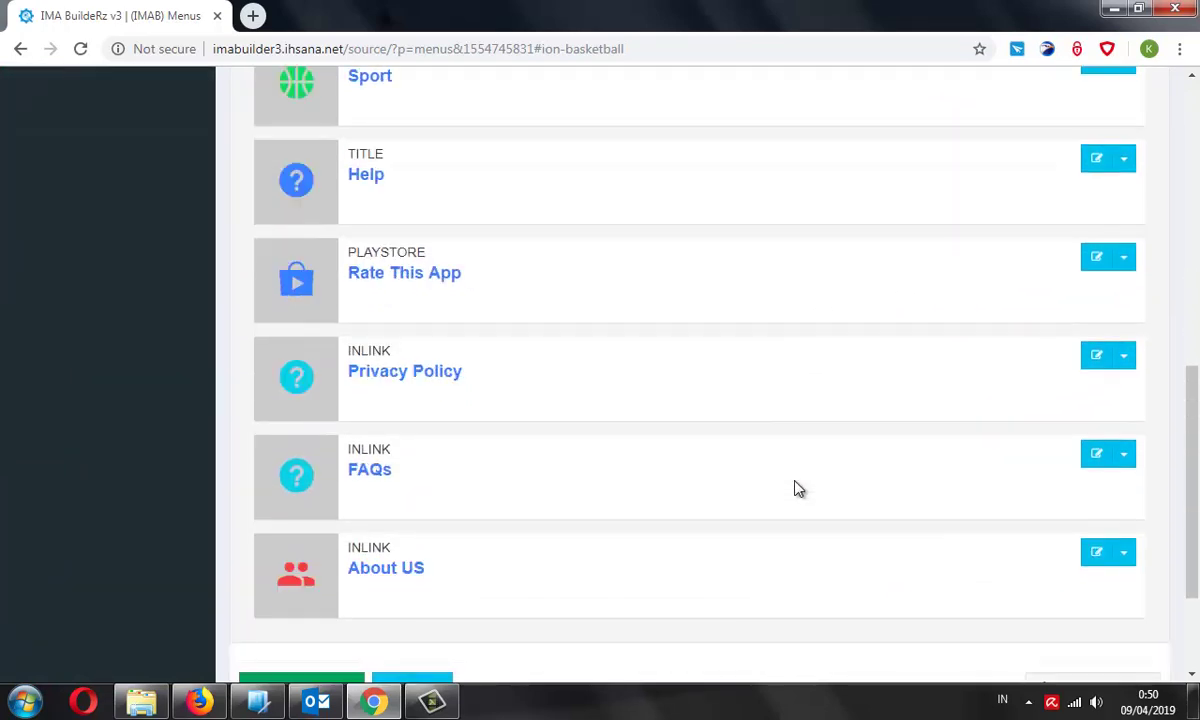
Save the menus, then highlight the Compiler page's cd and ionic start commands
click(285, 594)
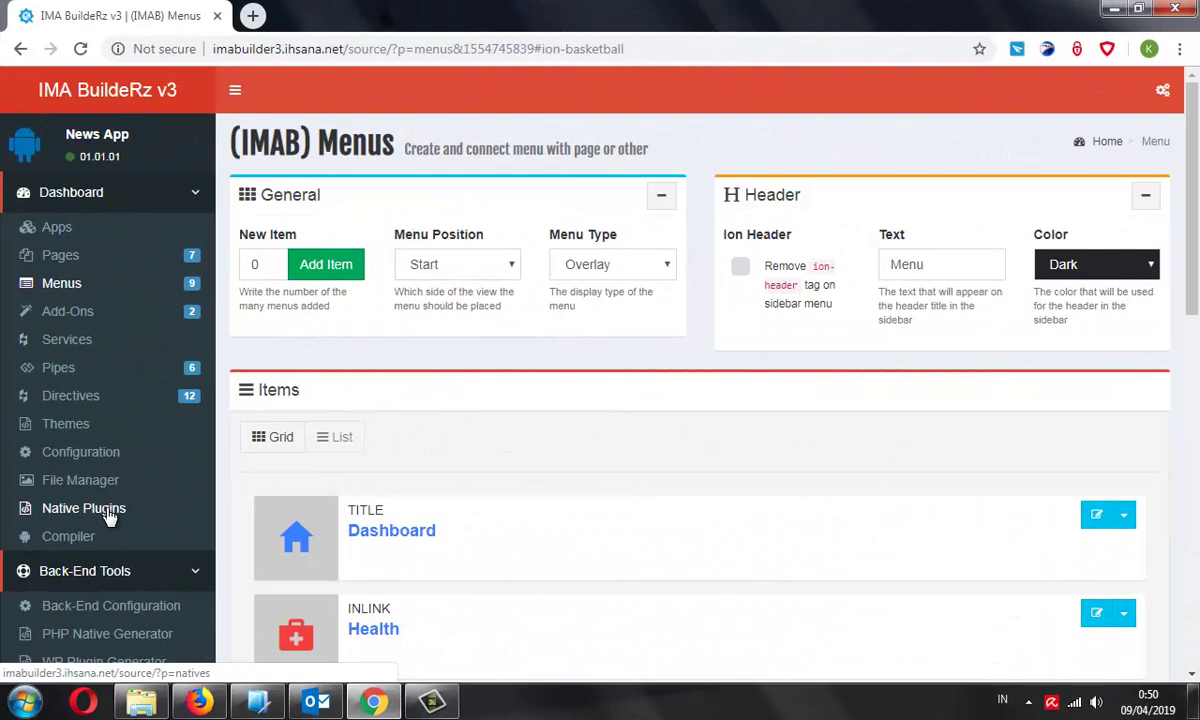
click(80, 530)
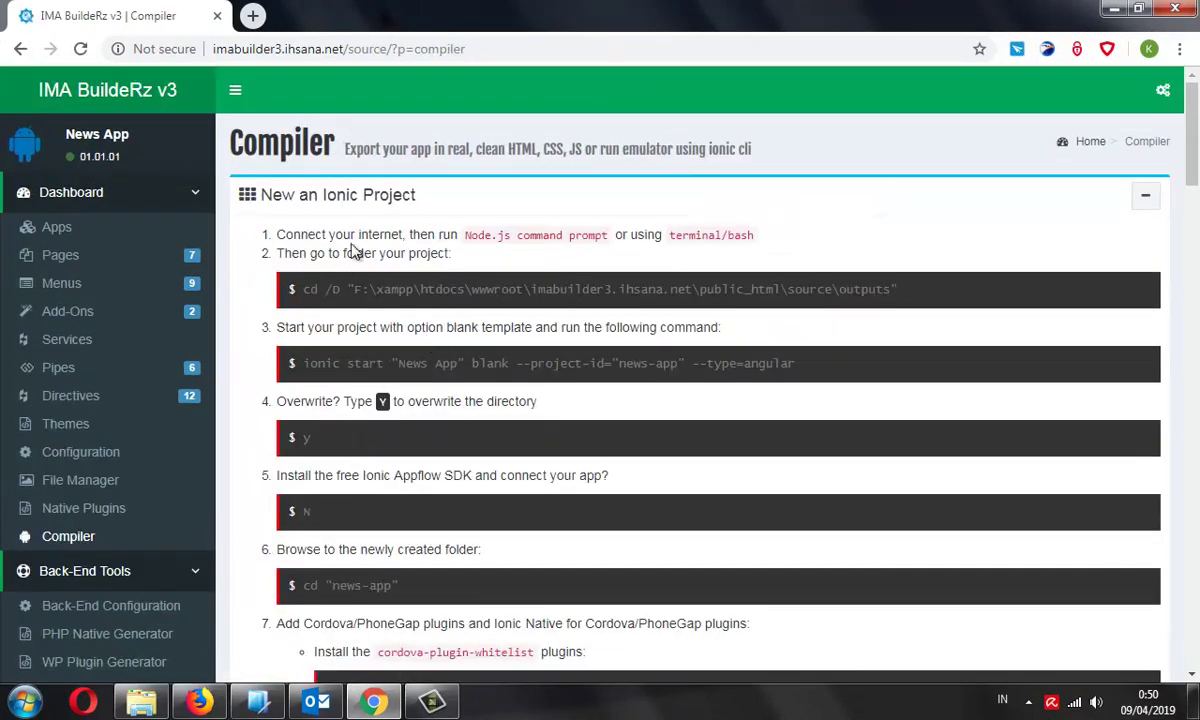
drag(753, 236, 420, 234)
drag(302, 289, 898, 289)
drag(798, 363, 302, 363)
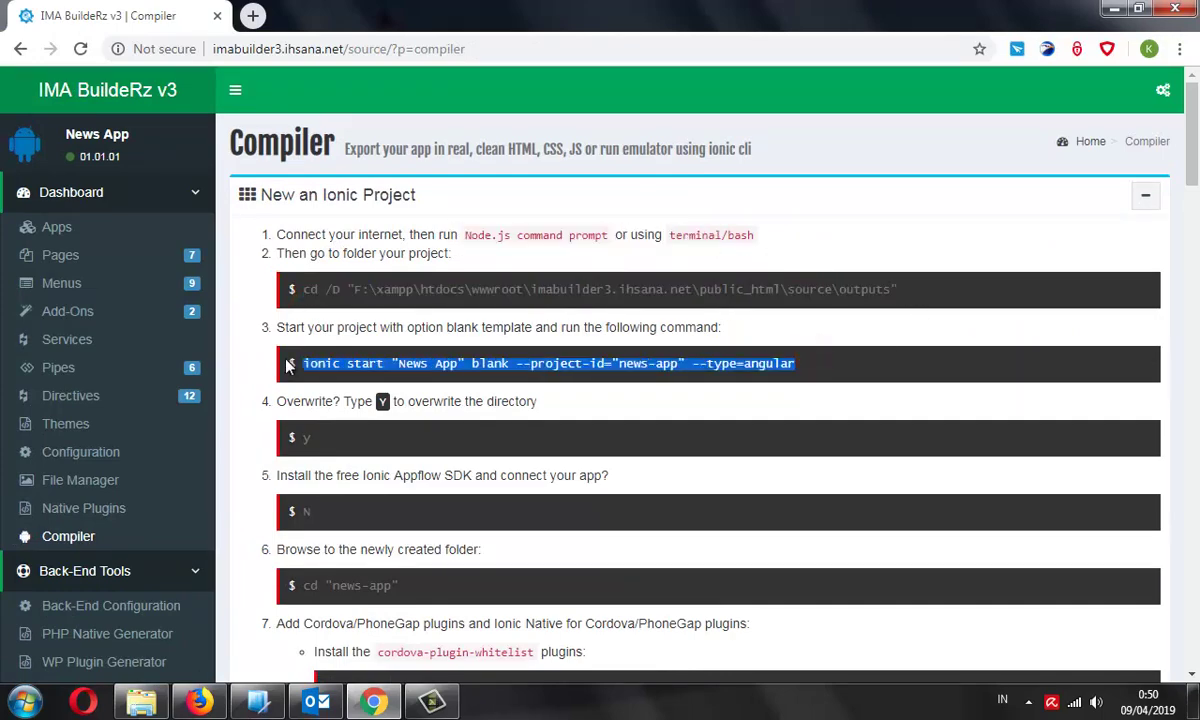
drag(360, 438, 300, 438)
Highlight the ionic serve command, then clear the selection
scroll(397, 479, down, 10)
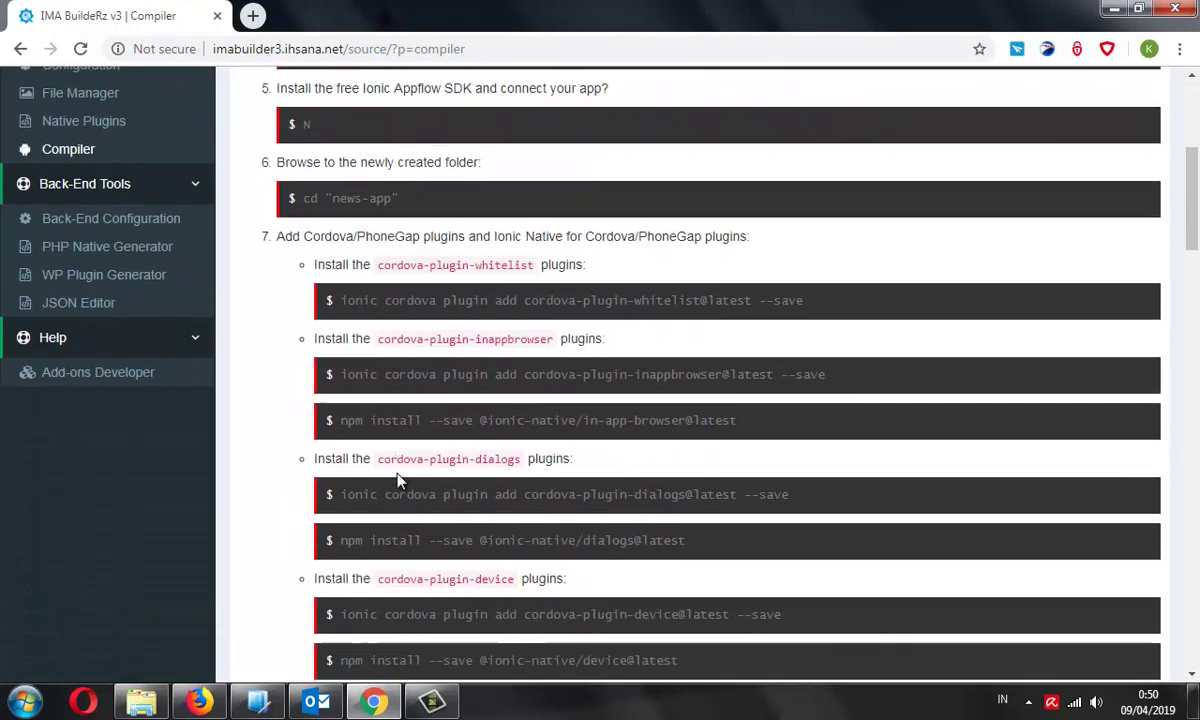
scroll(397, 476, down, 5)
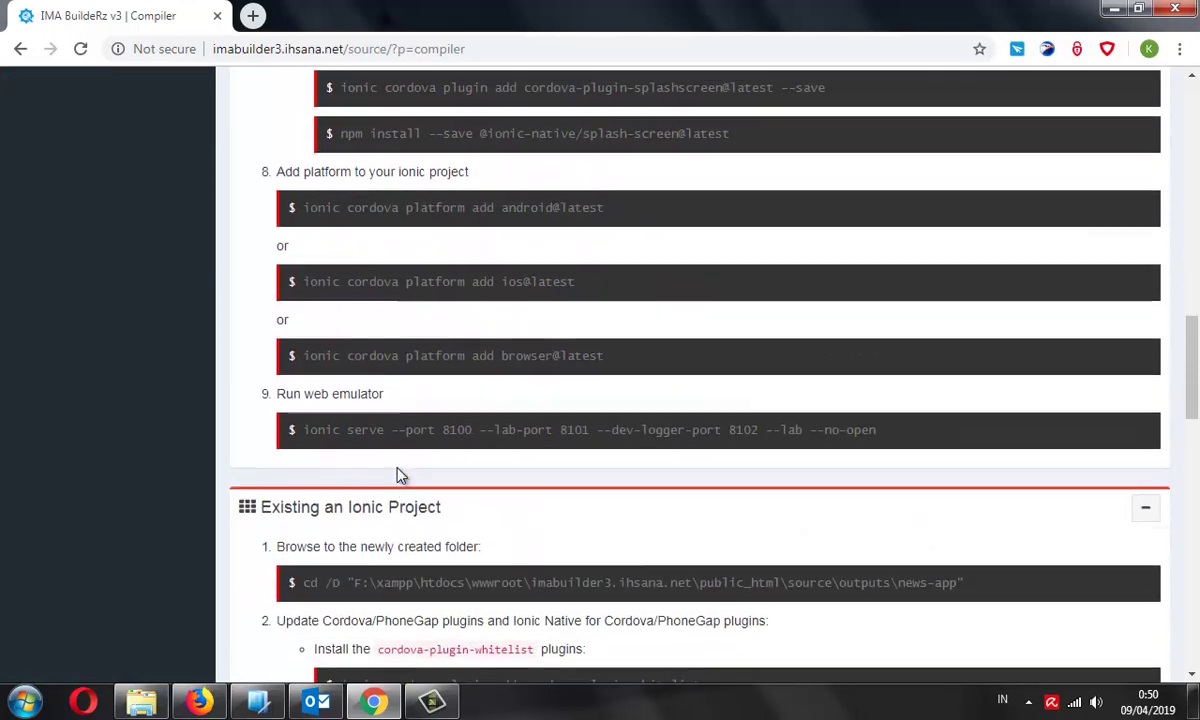
scroll(770, 527, up, 1)
drag(880, 511, 304, 511)
drag(304, 511, 908, 520)
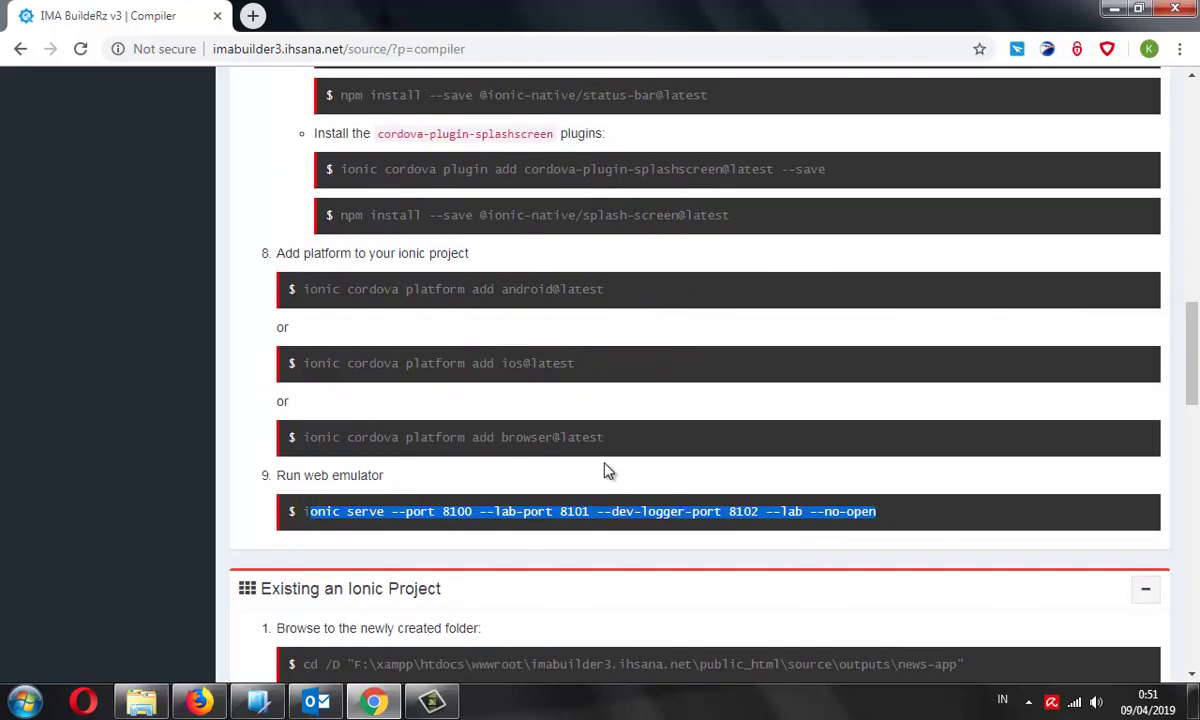
scroll(608, 470, up, 6)
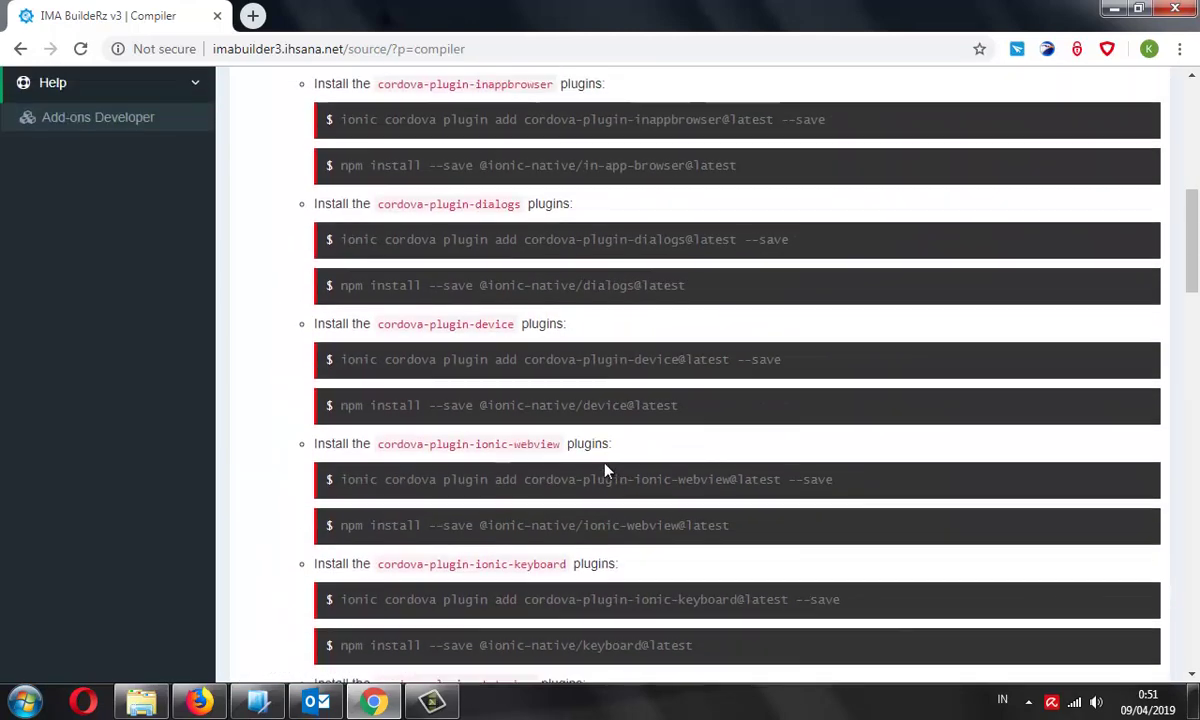
scroll(605, 470, up, 8)
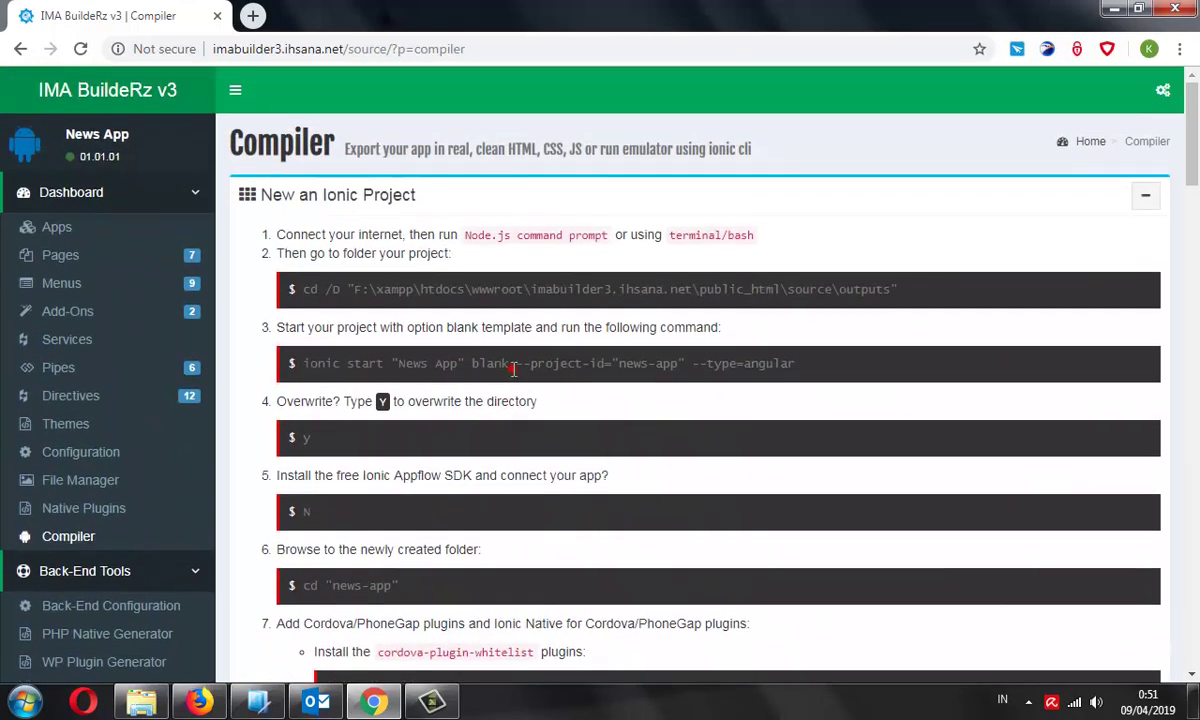
click(513, 365)
click(411, 268)
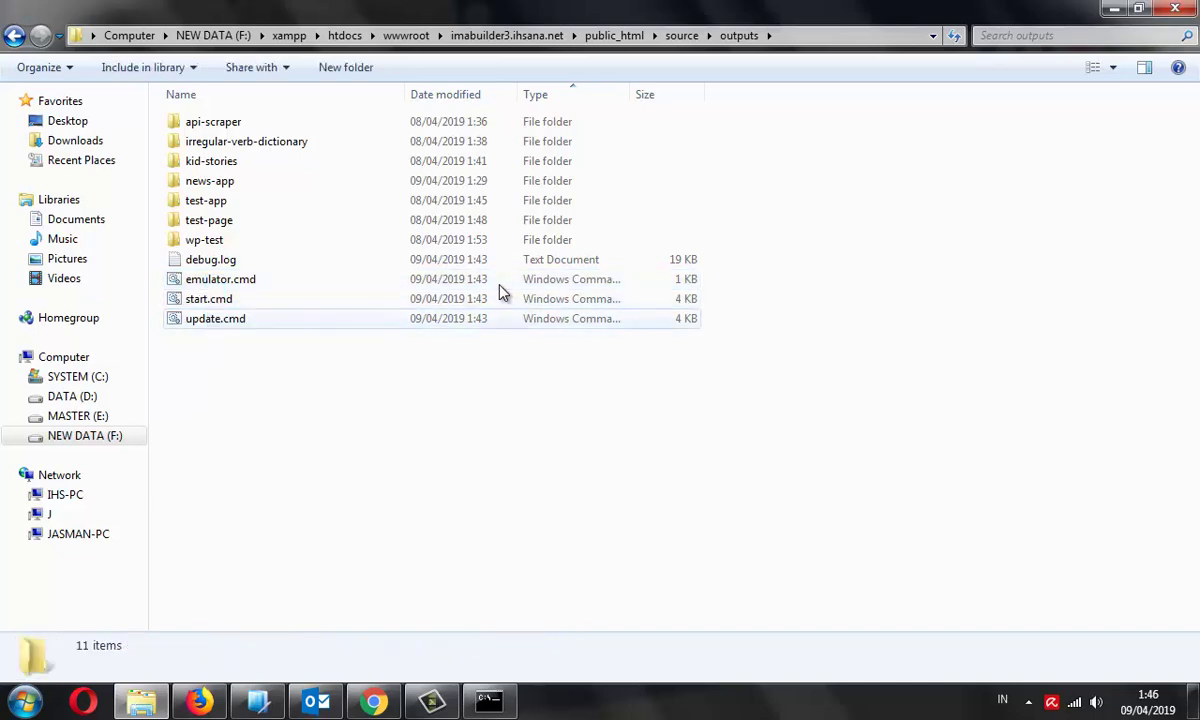
Open start.cmd from the outputs folder in Notepad++
click(500, 290)
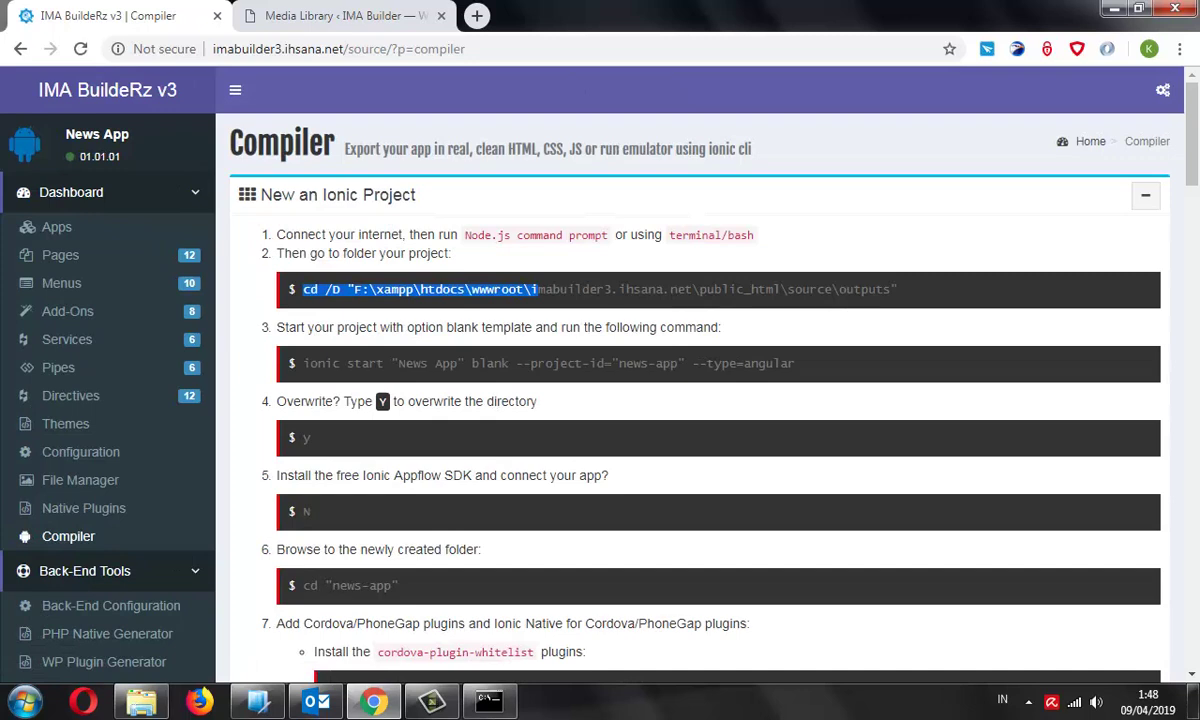
drag(538, 289, 898, 289)
drag(796, 363, 303, 363)
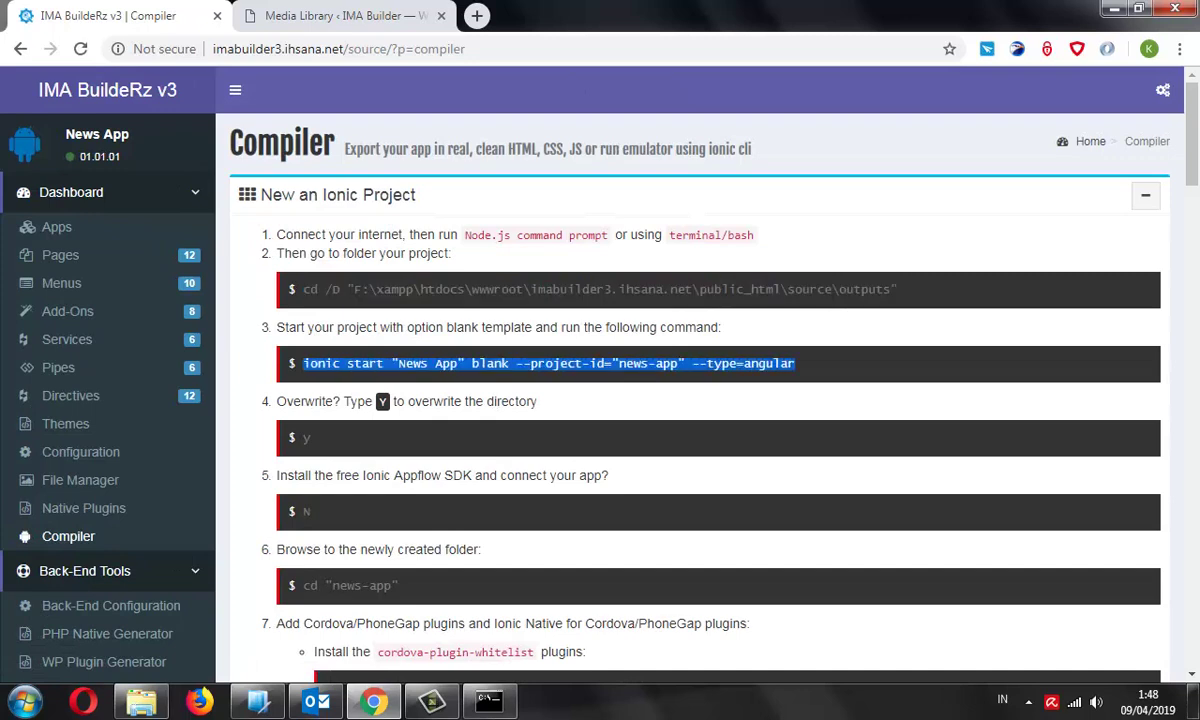
click(141, 701)
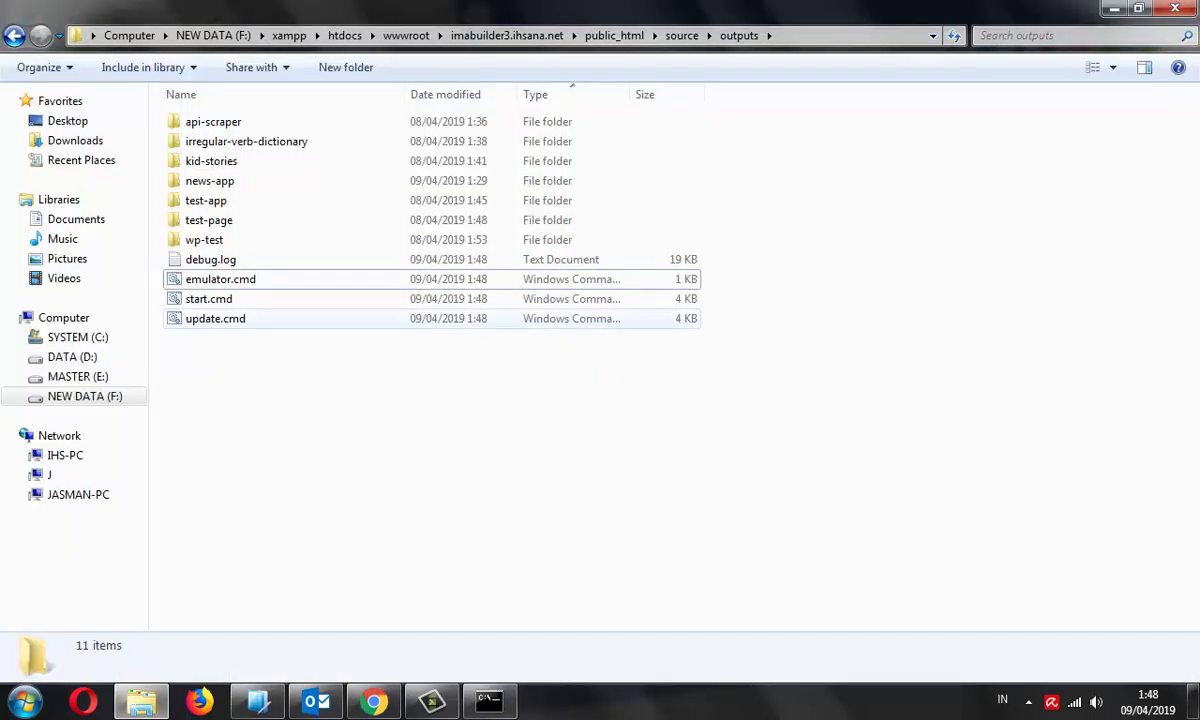
right_click(236, 298)
click(316, 493)
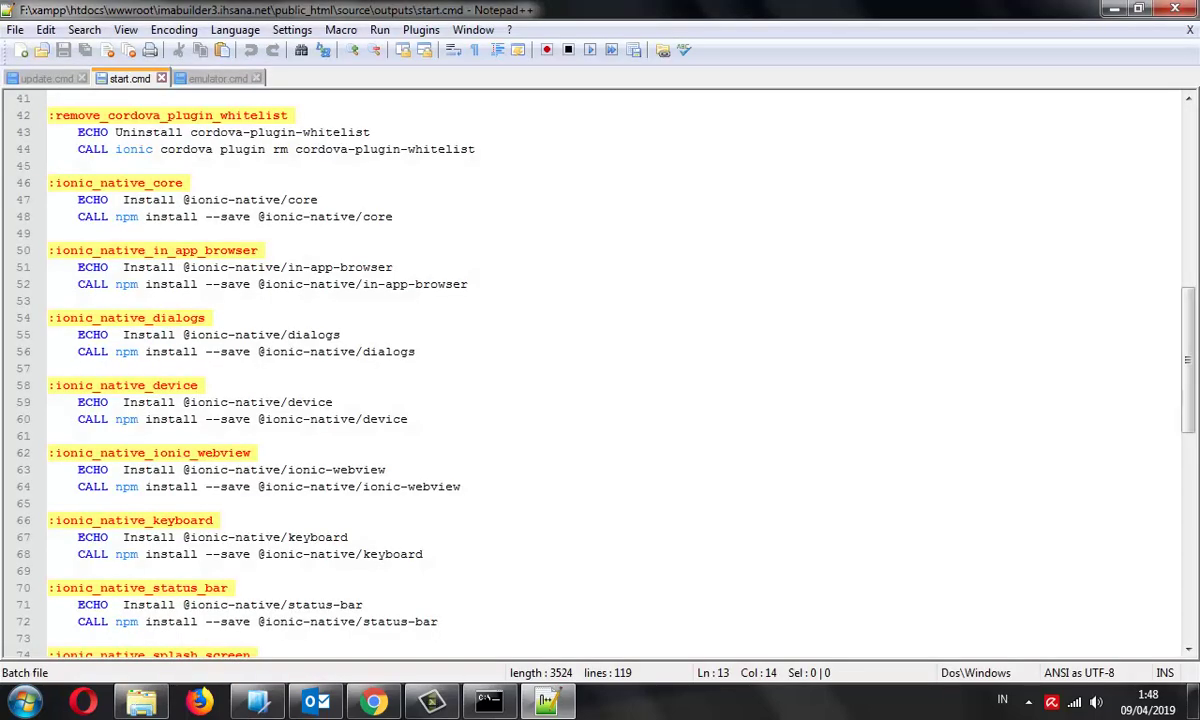
Review the ionic start arguments on line 10 of start.cmd
click(122, 149)
scroll(600, 370, up, 13)
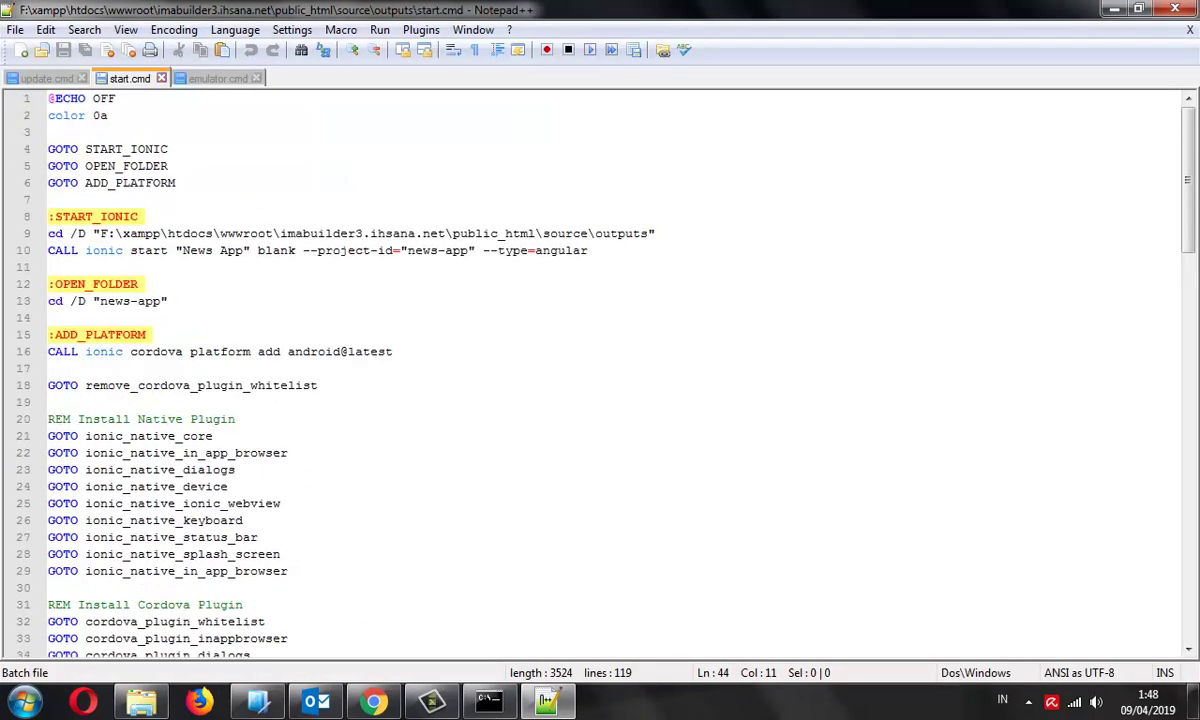
drag(214, 233, 590, 233)
drag(131, 250, 588, 250)
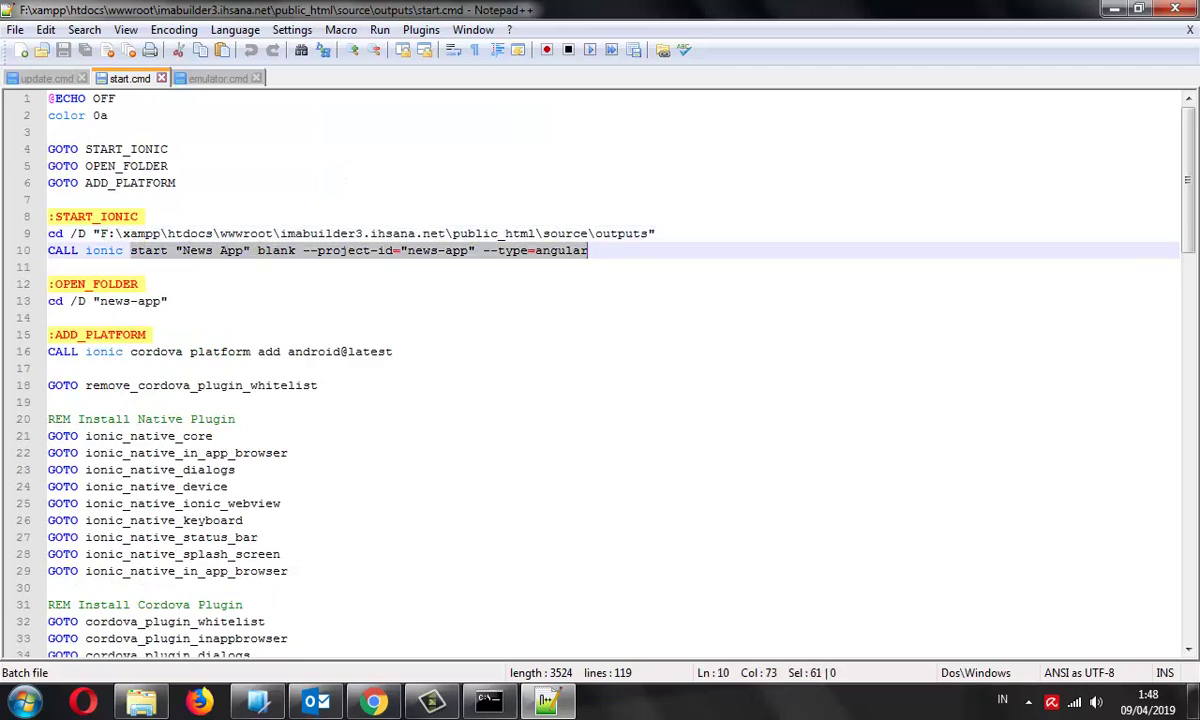
click(48, 267)
click(48, 318)
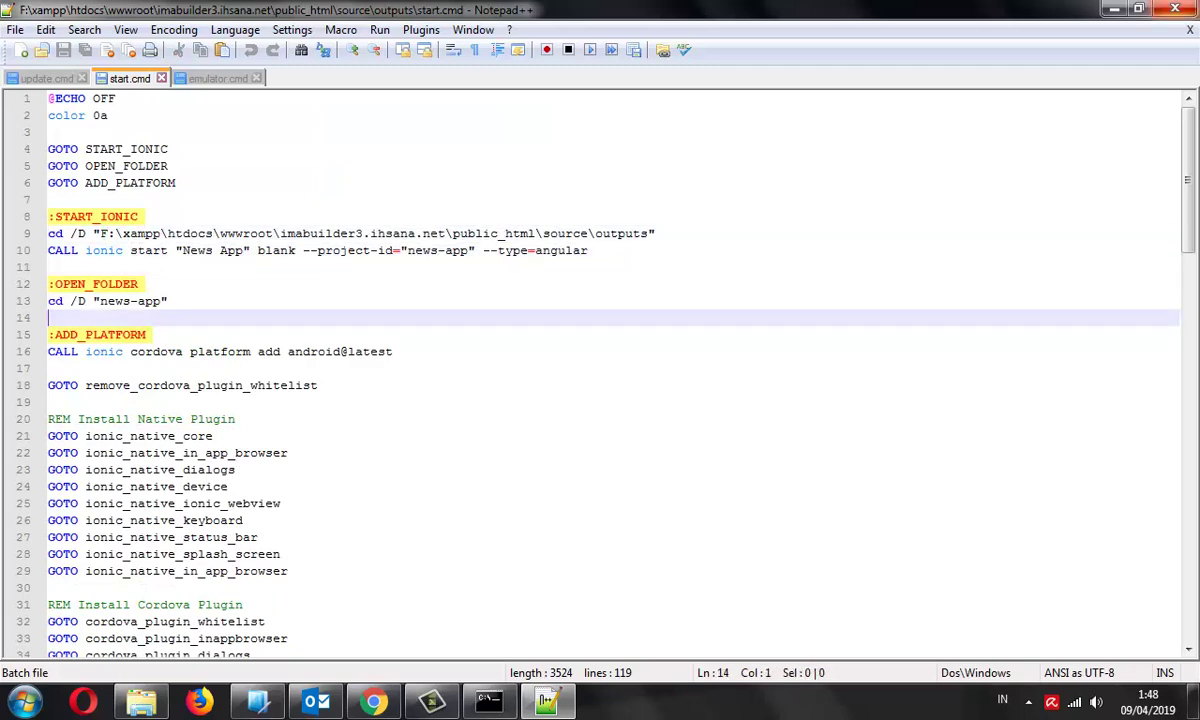
Open emulator.cmd in Notepad++ as well
click(1114, 9)
right_click(212, 279)
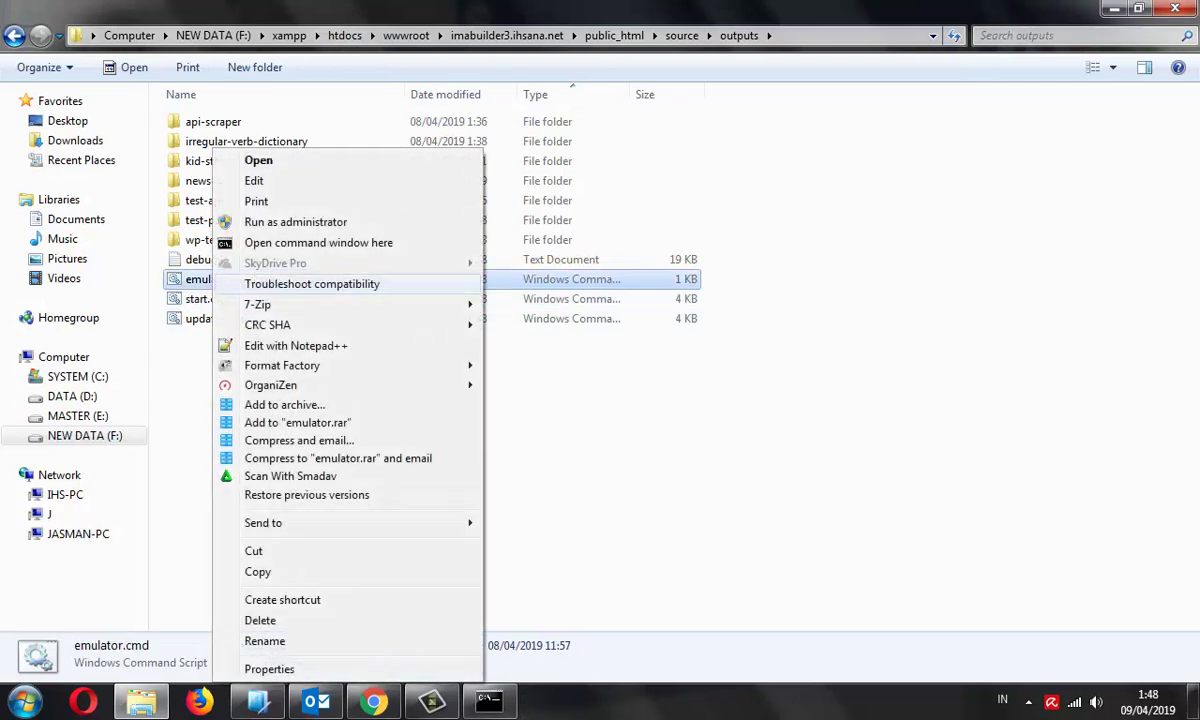
click(296, 345)
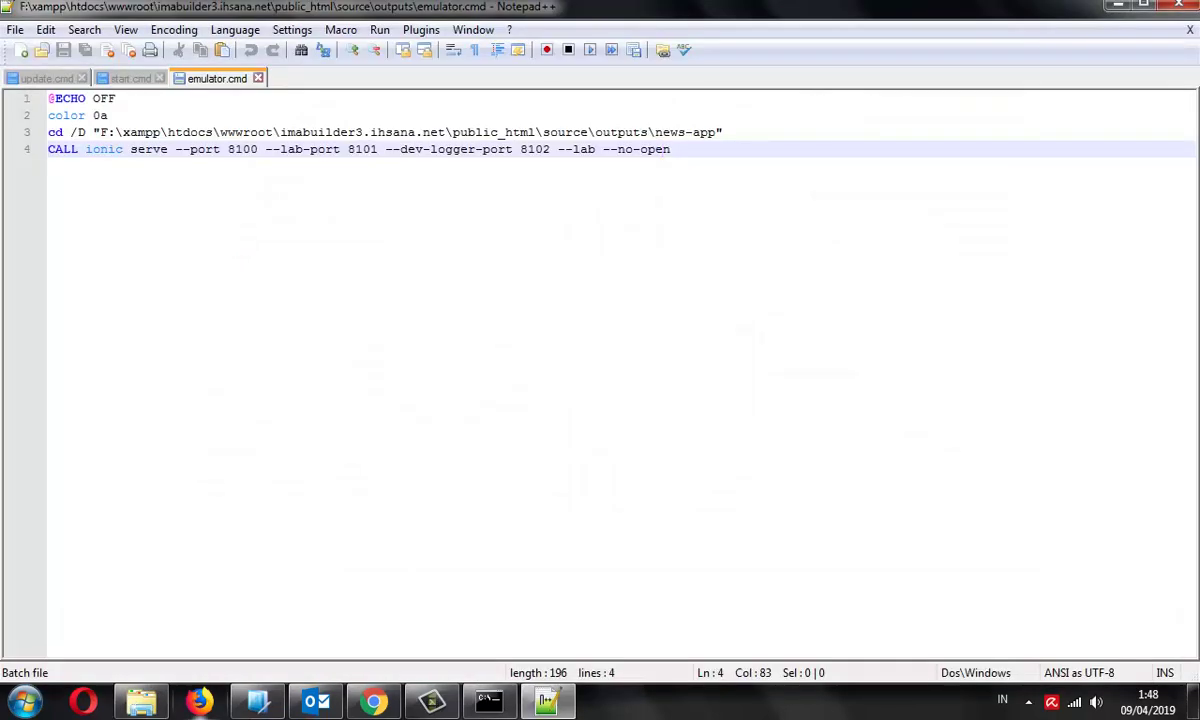
Scroll through the Native Plugins cordova update commands, then select update.cmd in outputs
click(373, 701)
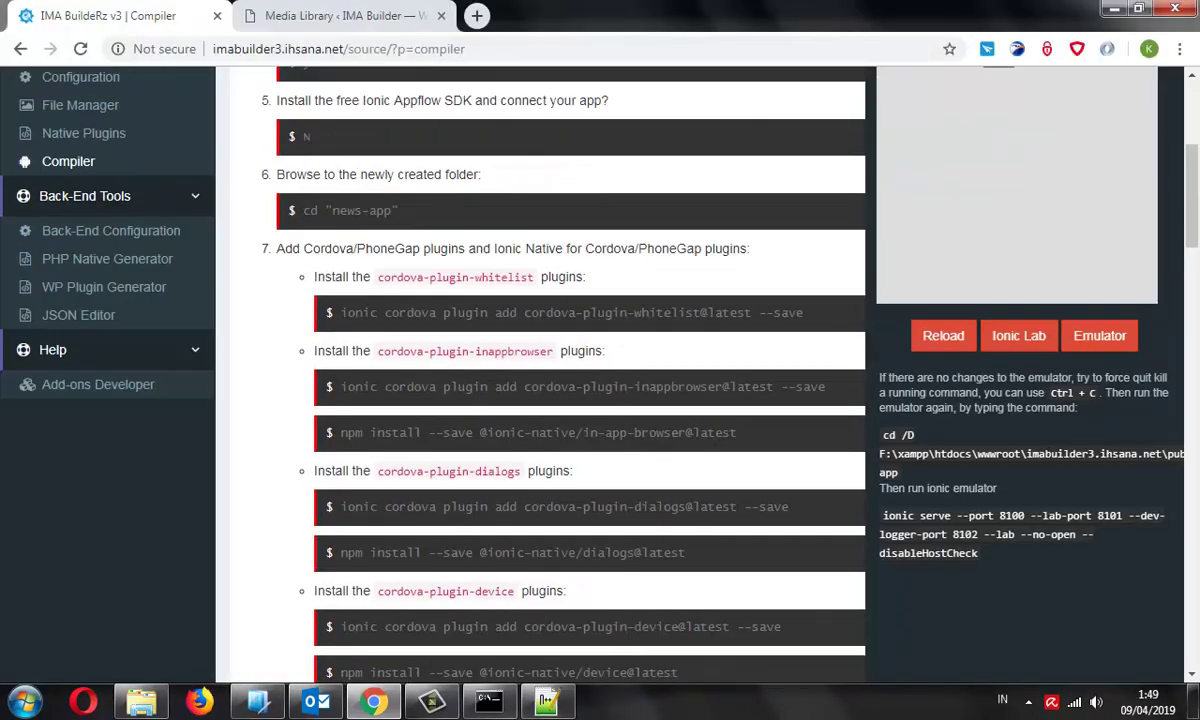
scroll(560, 380, up, 2)
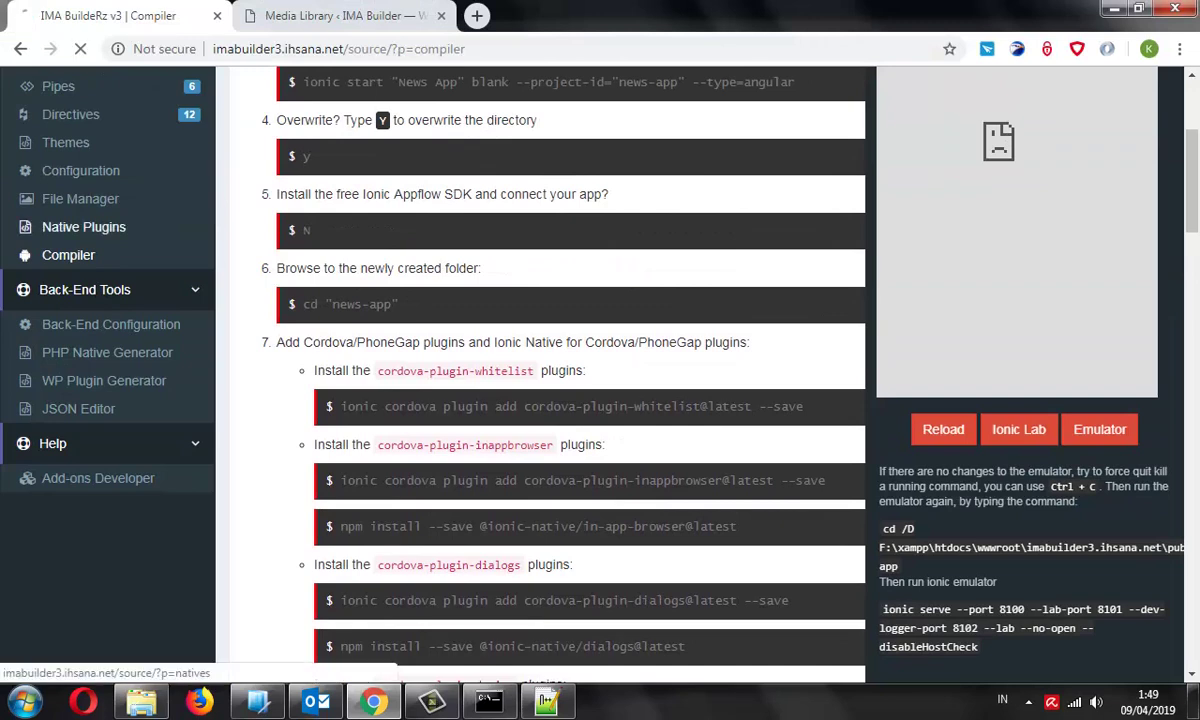
click(84, 227)
scroll(680, 380, down, 5)
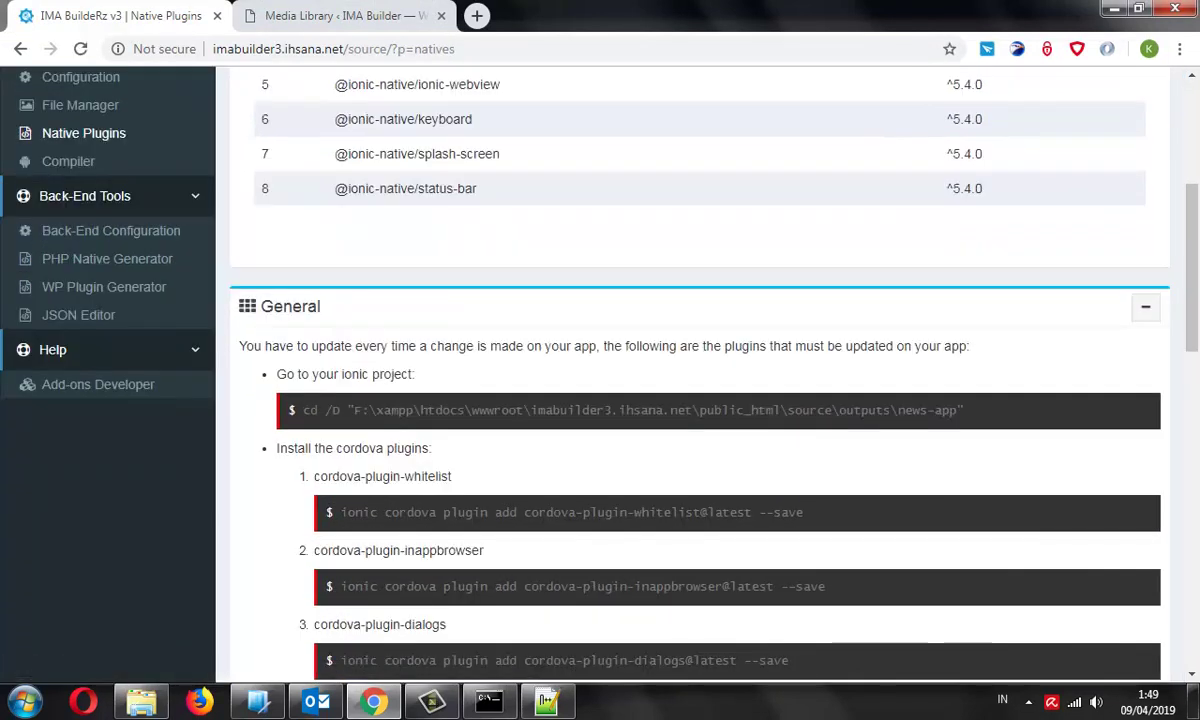
scroll(690, 380, down, 4)
scroll(690, 380, up, 1)
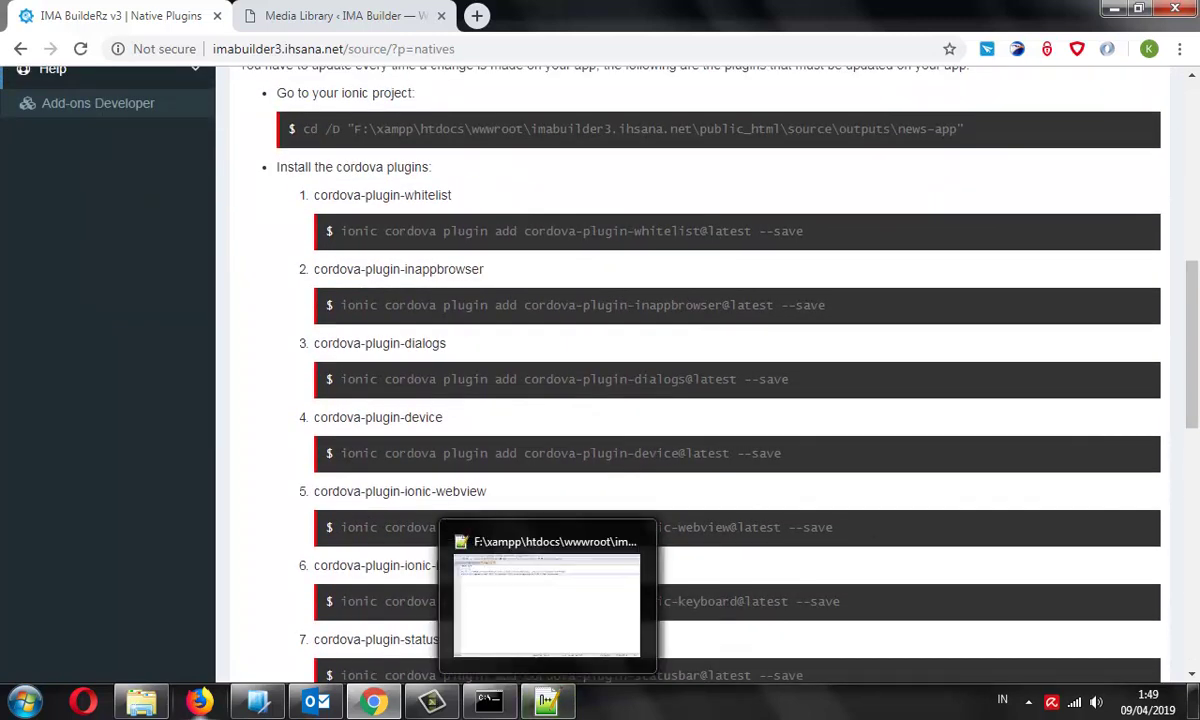
click(141, 700)
click(212, 318)
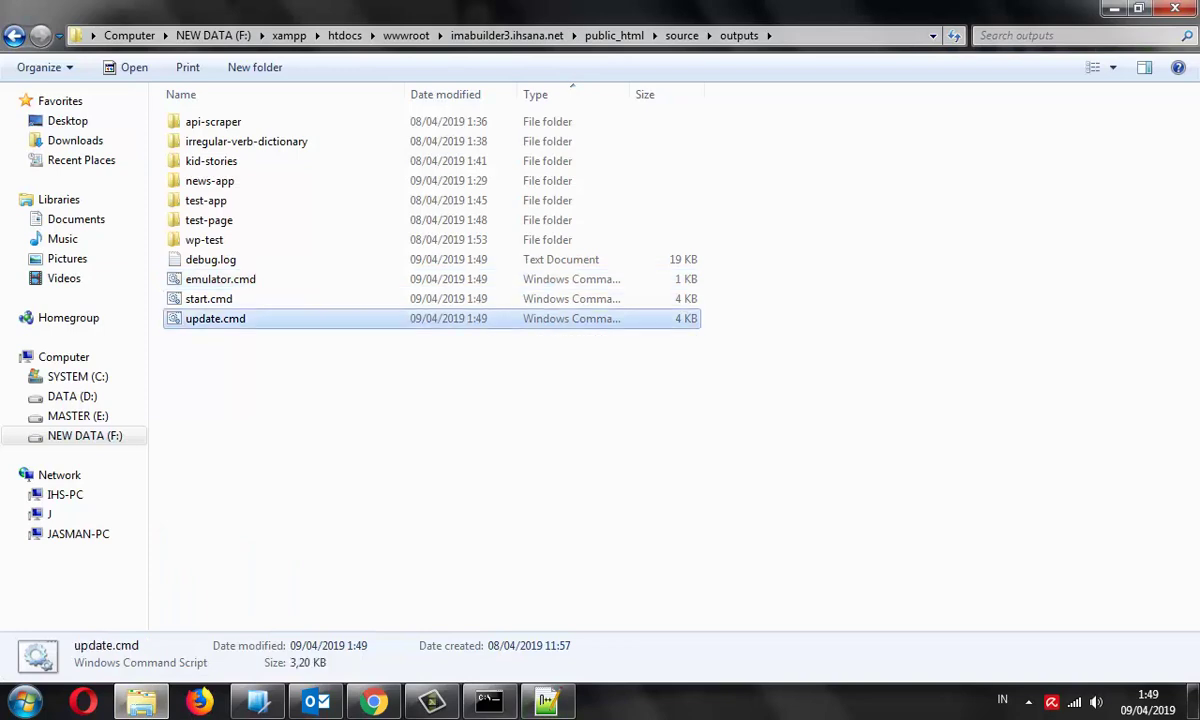
Open update.cmd in Notepad++ and accept reloading the externally changed script files
right_click(212, 318)
click(296, 345)
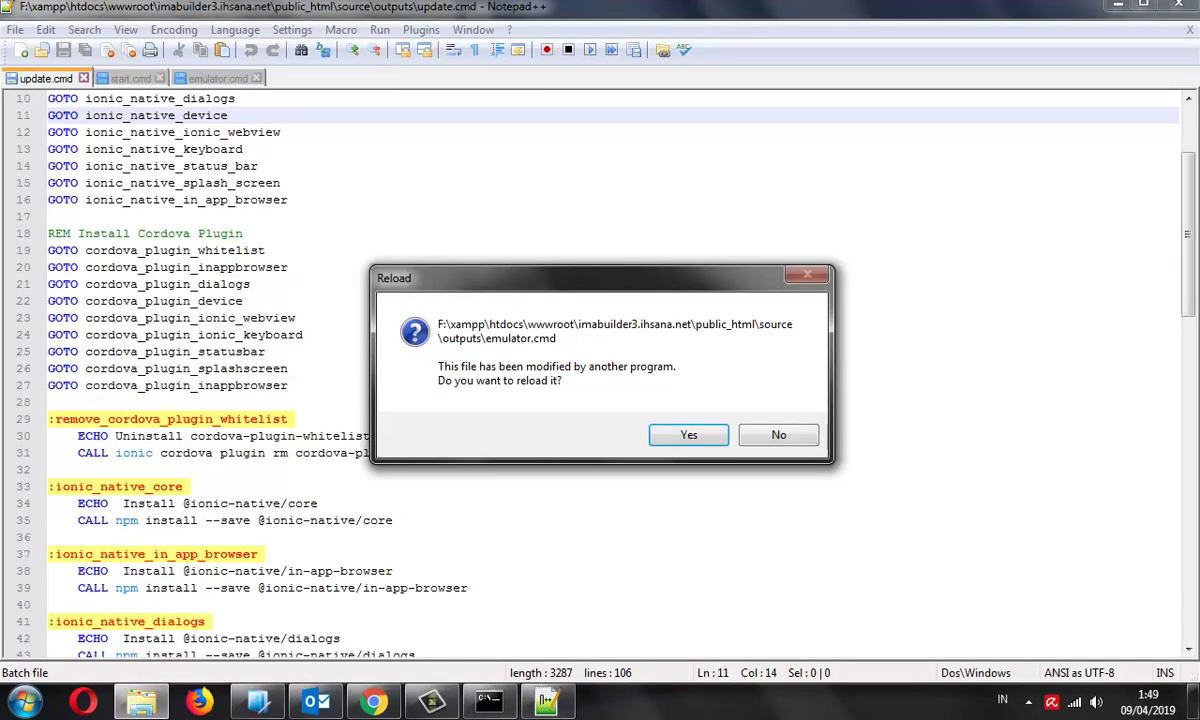
key(Return)
key(Return)
key(Return)
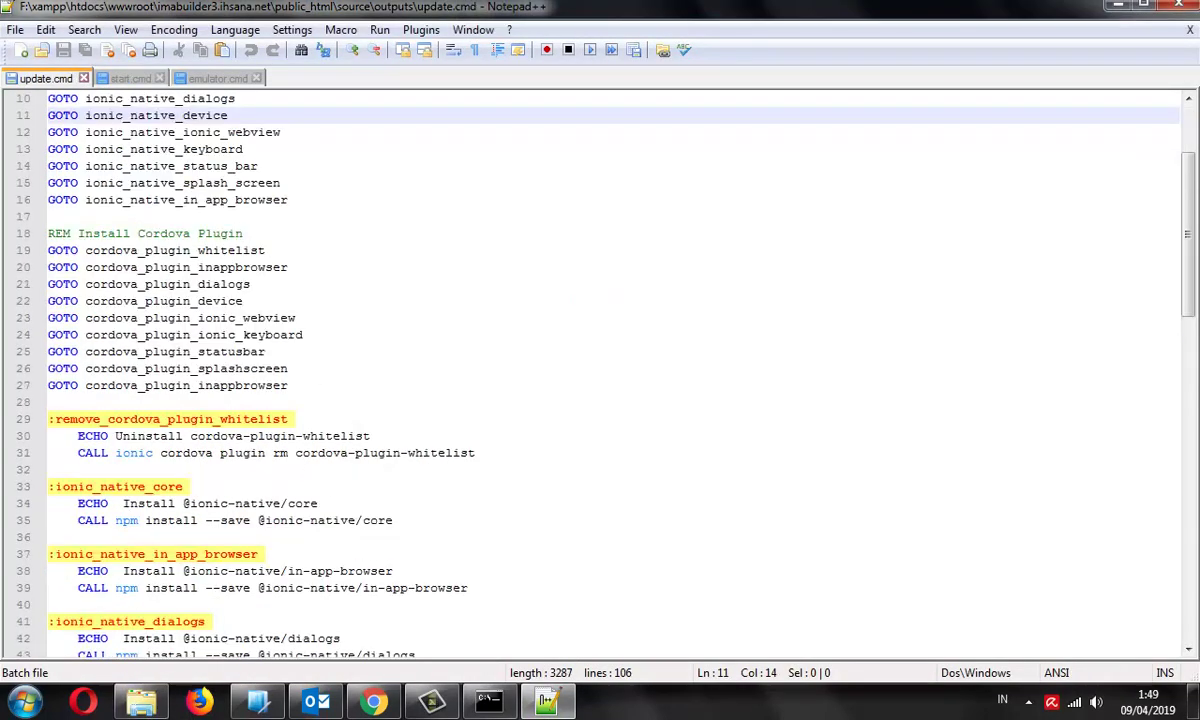
click(370, 436)
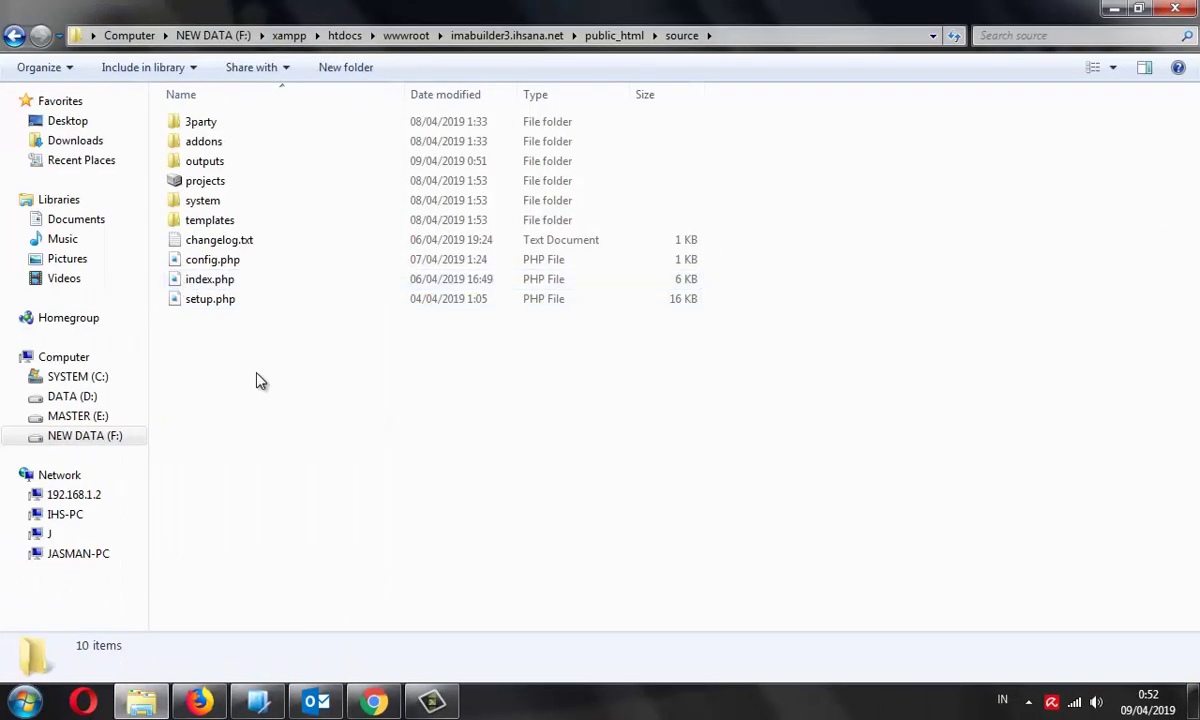
Locate start.cmd in outputs and check the Compiler page's cd and ionic start commands
double_click(205, 161)
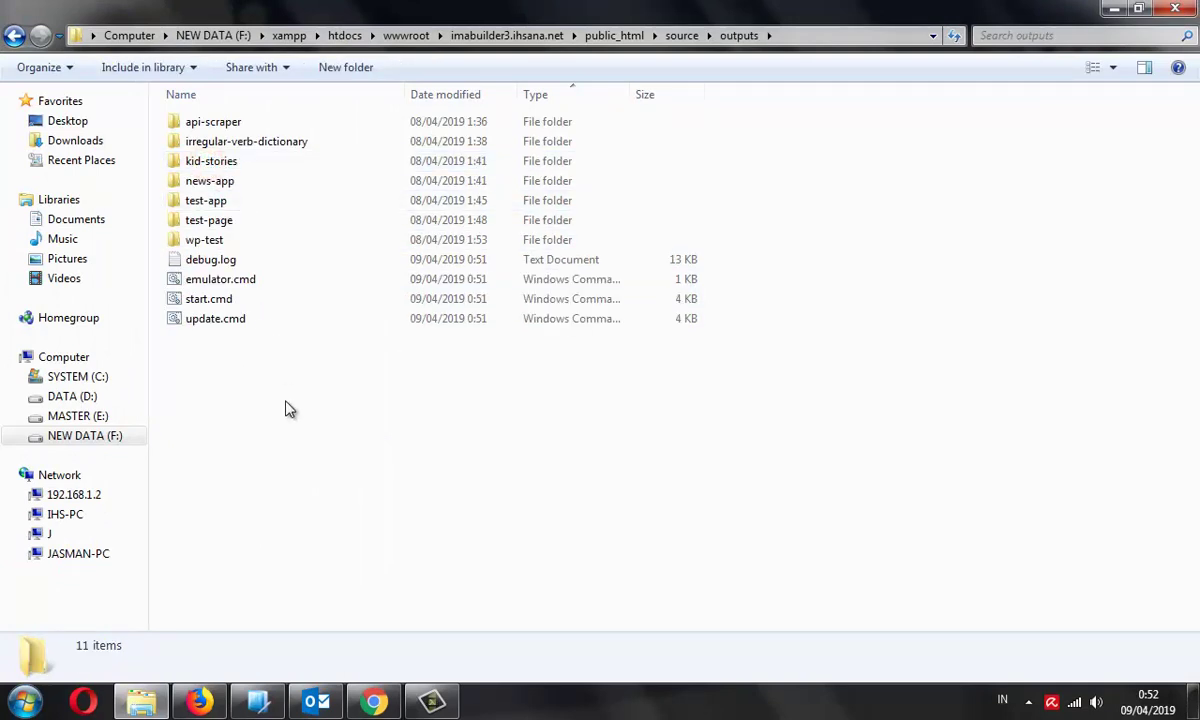
click(198, 303)
click(350, 352)
click(205, 302)
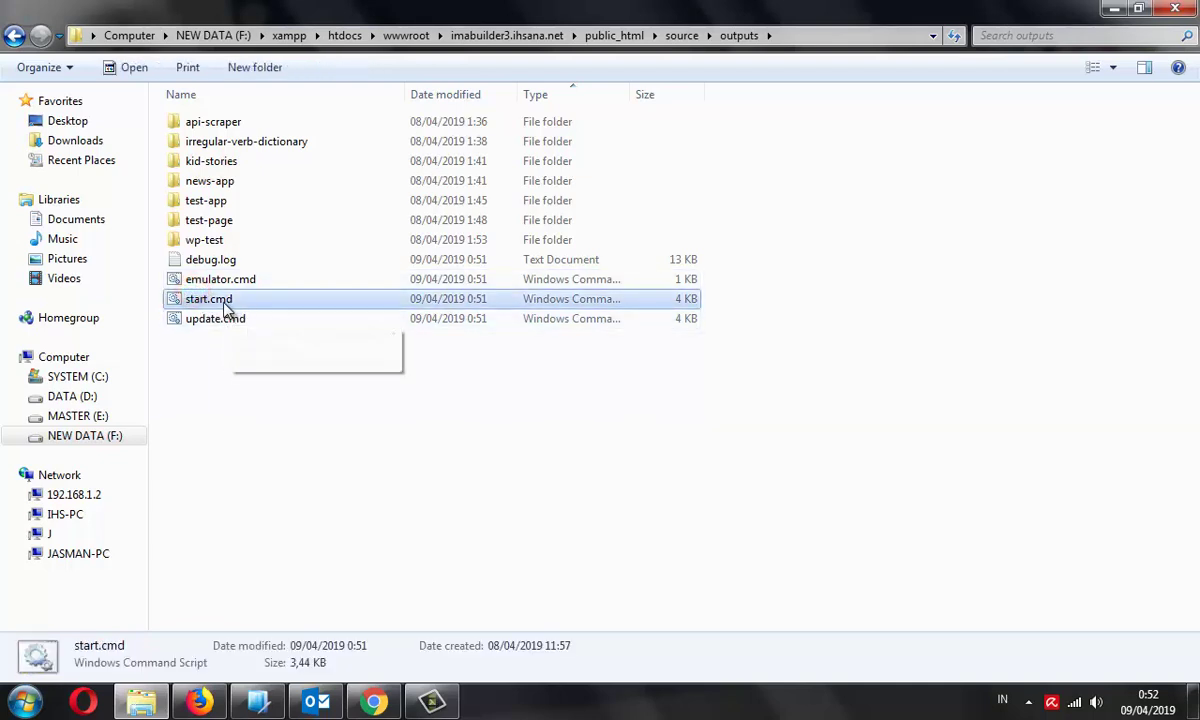
click(373, 701)
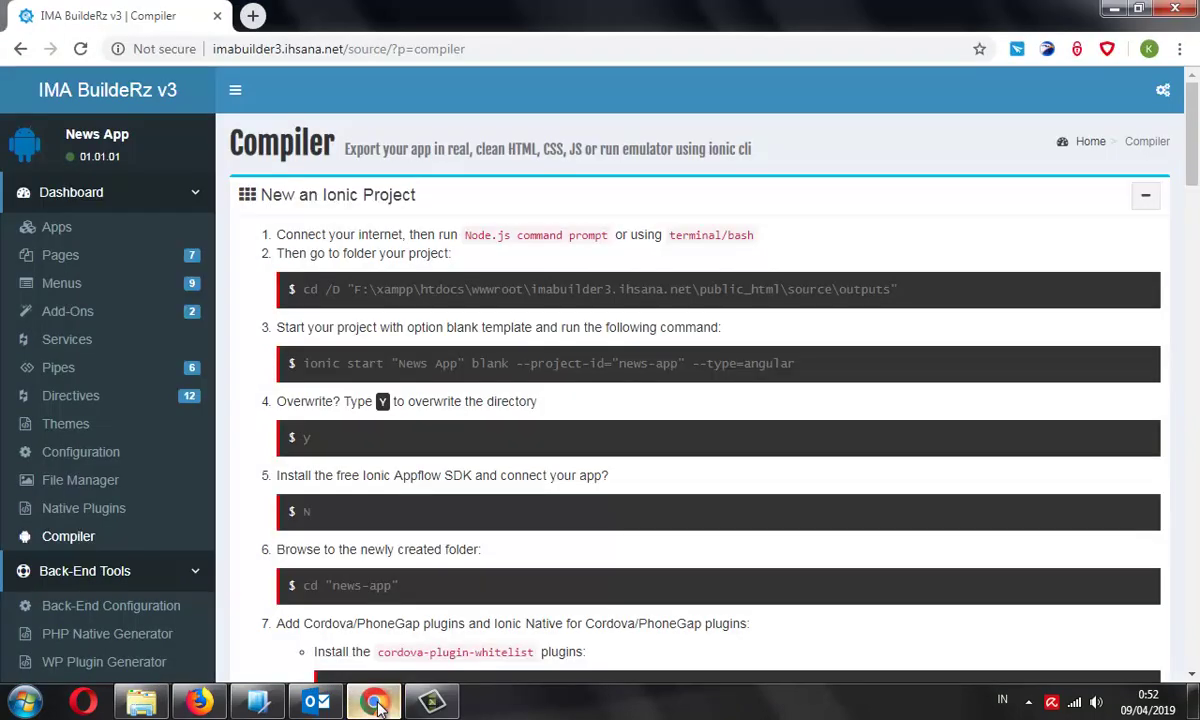
drag(420, 289, 769, 311)
click(825, 340)
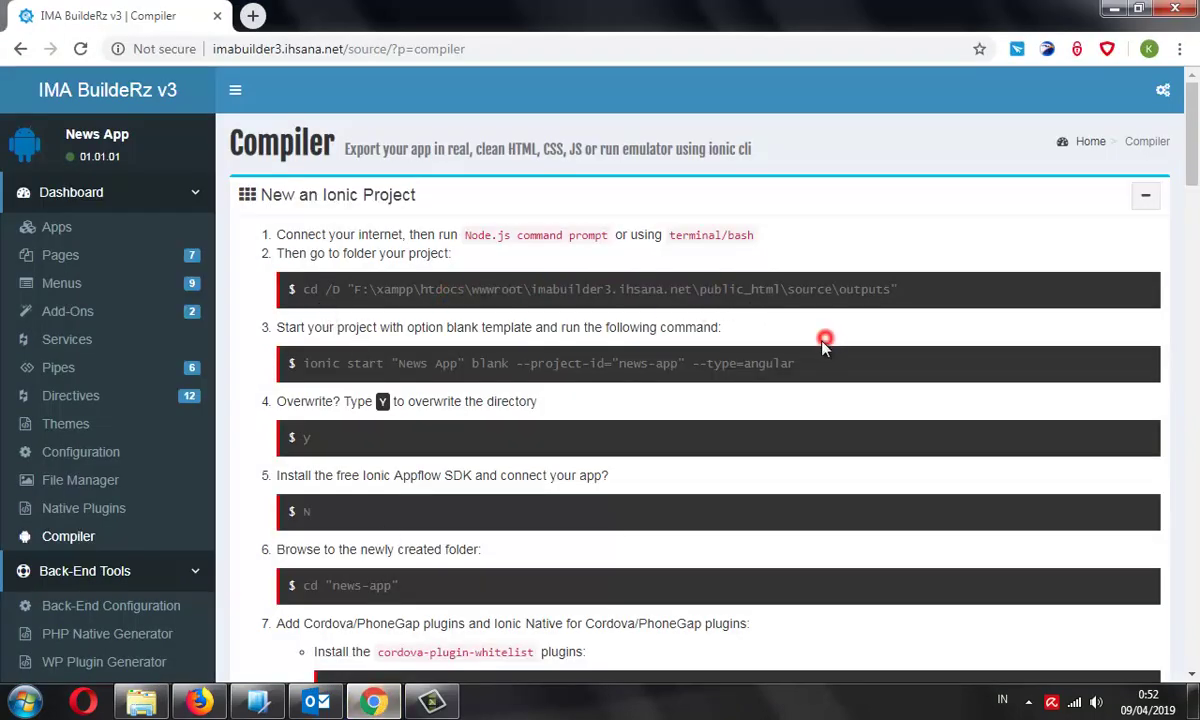
drag(773, 363, 566, 384)
click(566, 384)
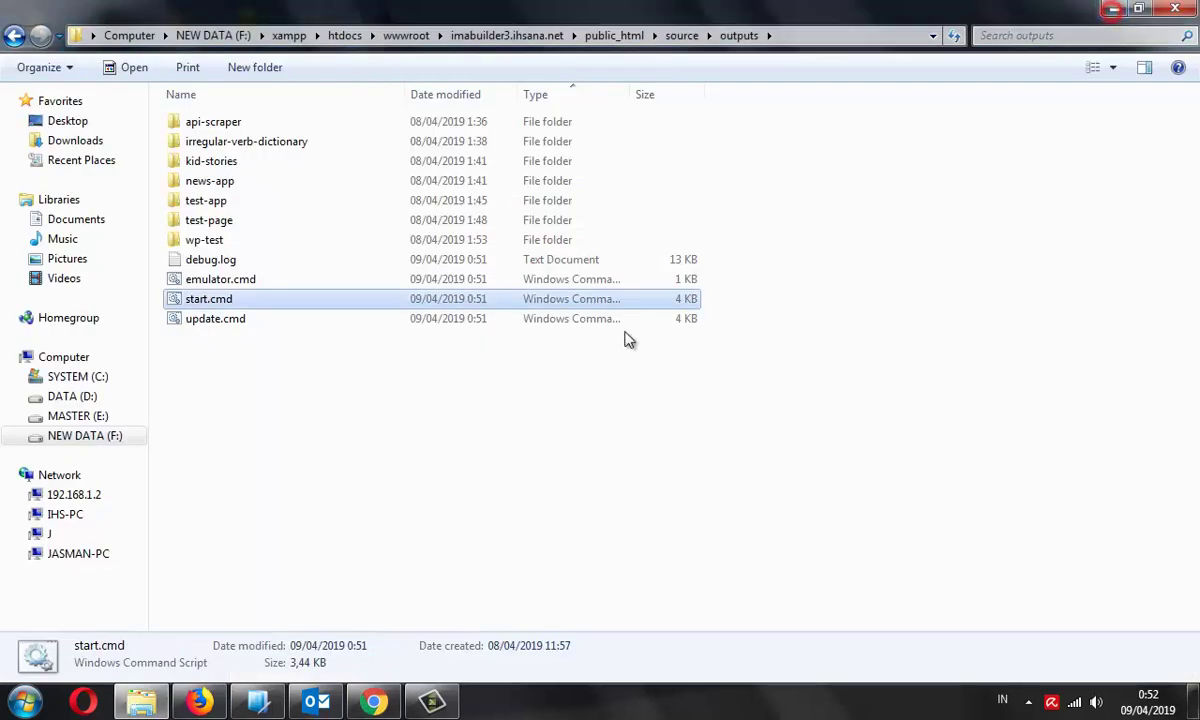
click(1114, 9)
Run start.cmd, answering y to overwrite news-app and n to Appflow
double_click(222, 300)
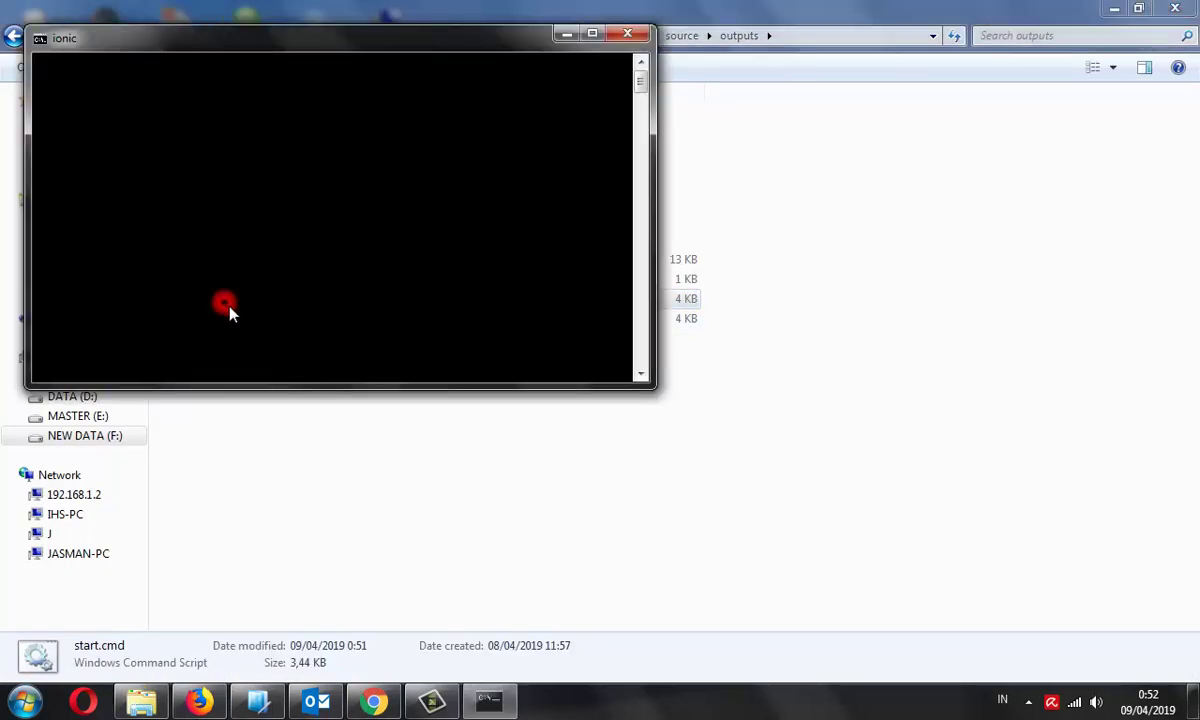
drag(394, 47, 574, 160)
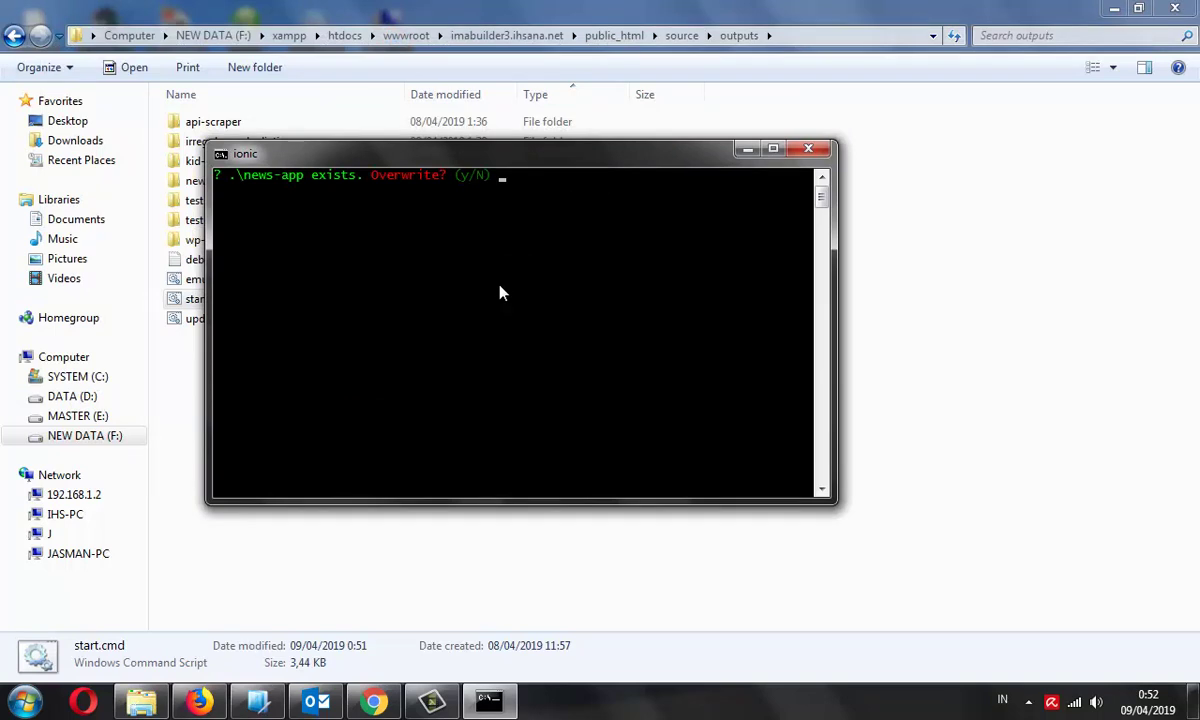
text(y)
key(Return)
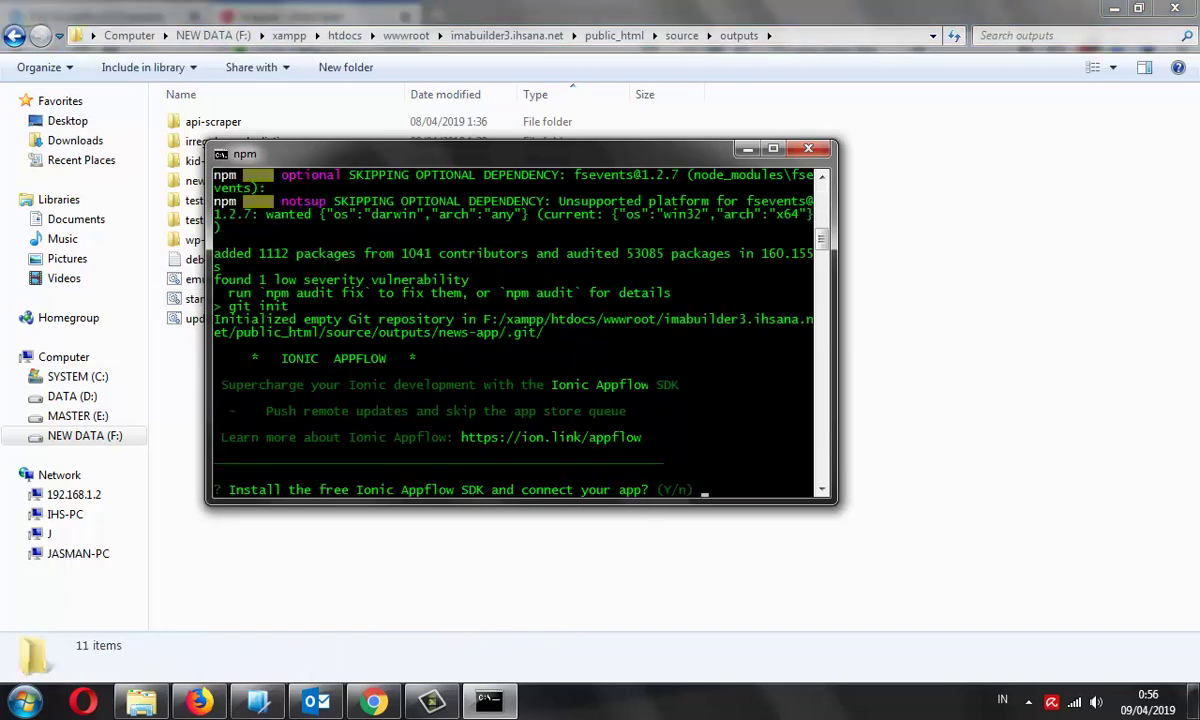
text(n)
key(Return)
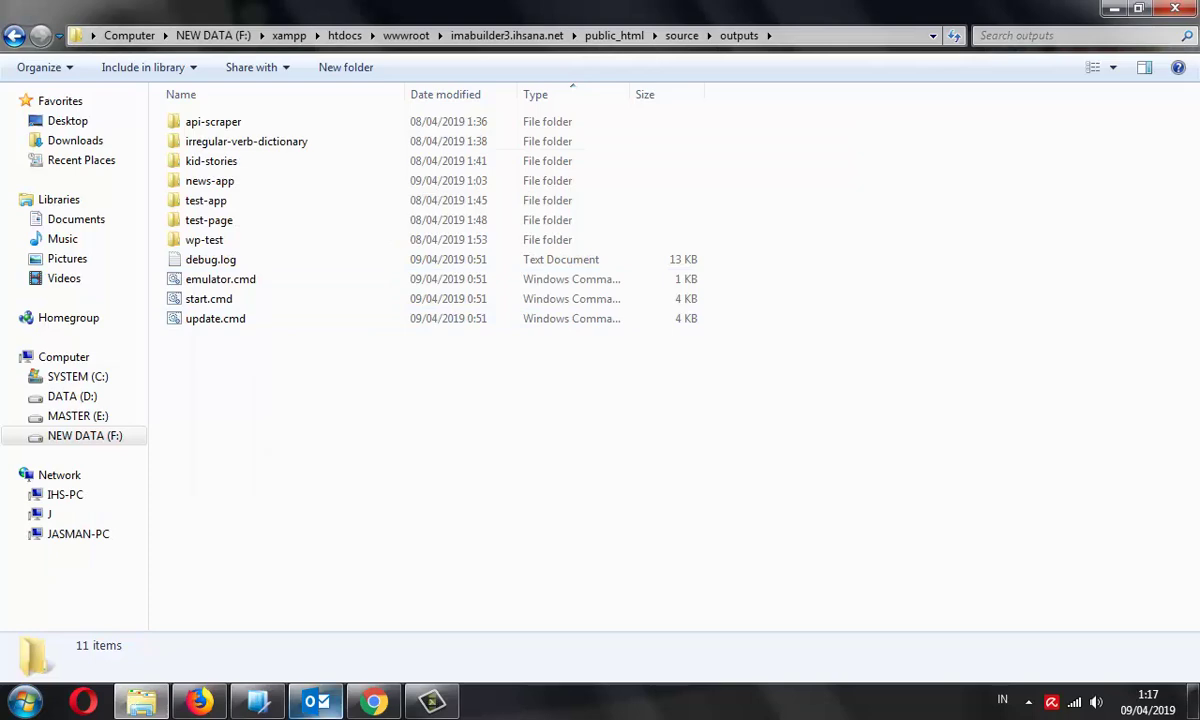
View the Native Plugins' Cordova Plugins, Dependencies and Ionic Natives tabs, then go to Add-Ons
click(374, 701)
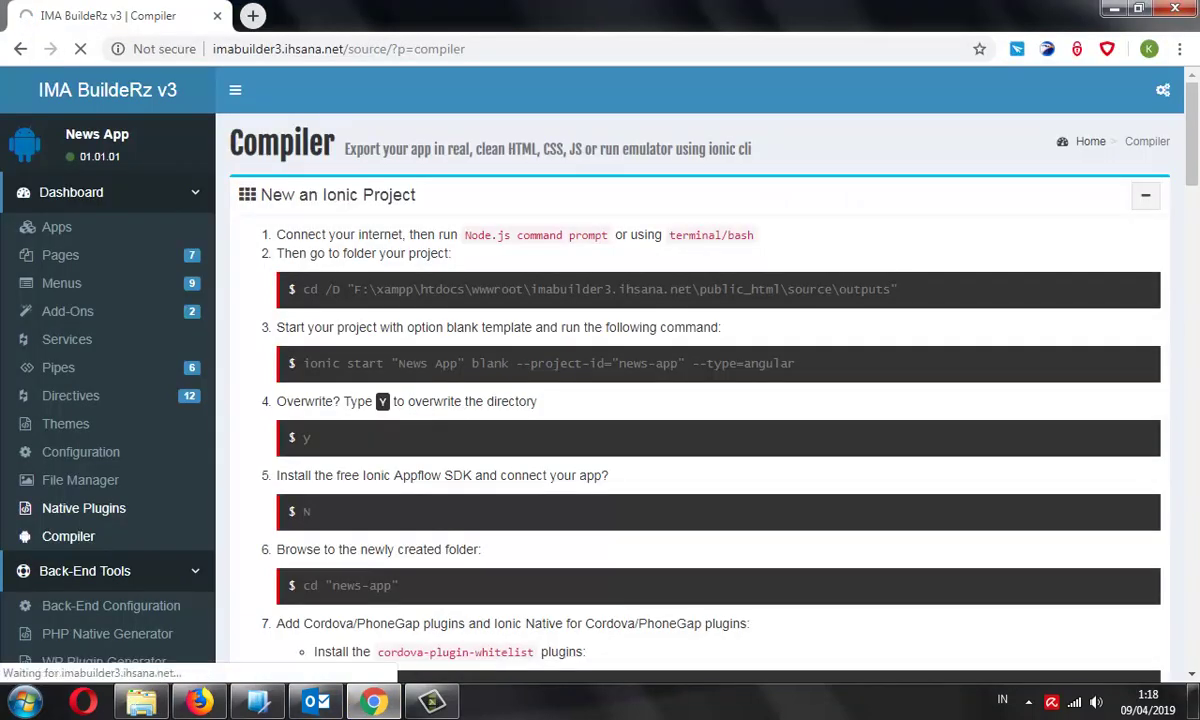
click(83, 508)
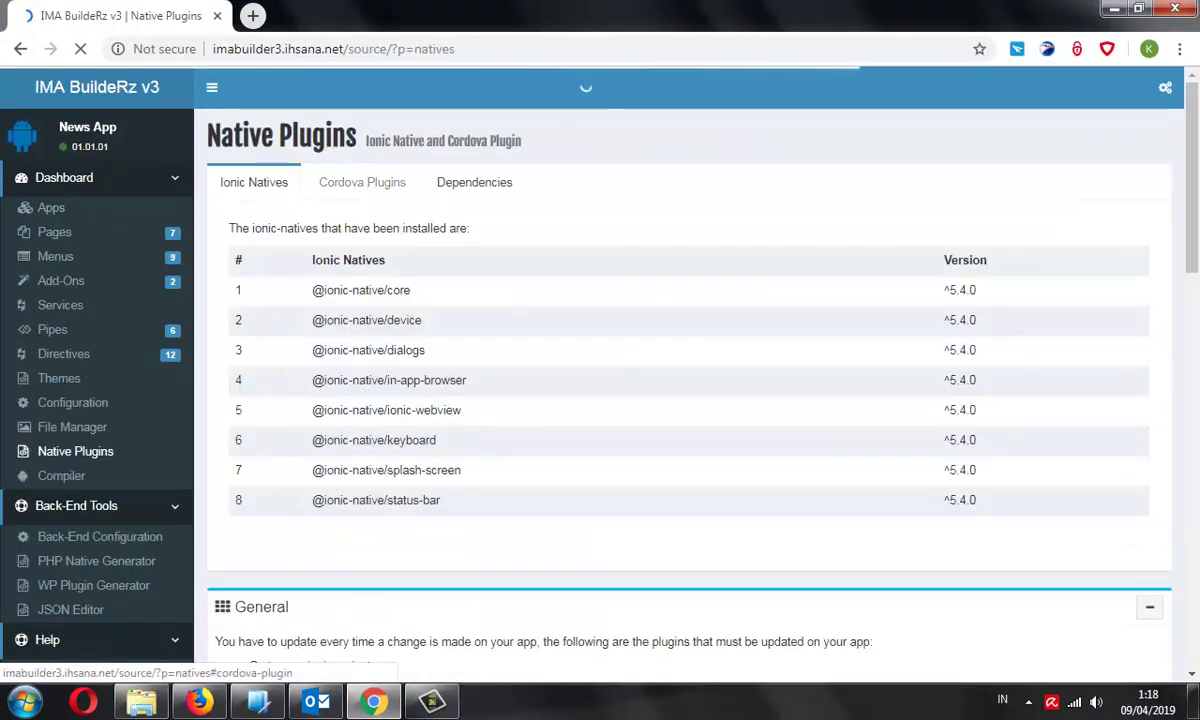
click(362, 182)
click(527, 197)
click(402, 197)
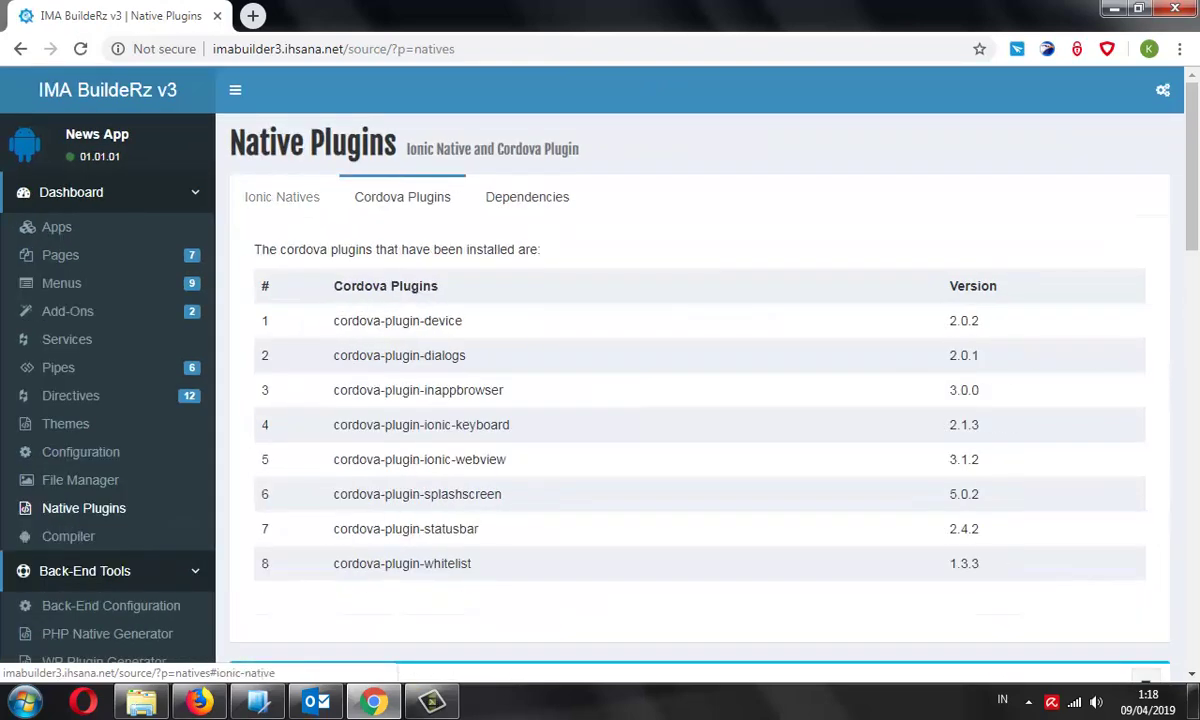
click(282, 197)
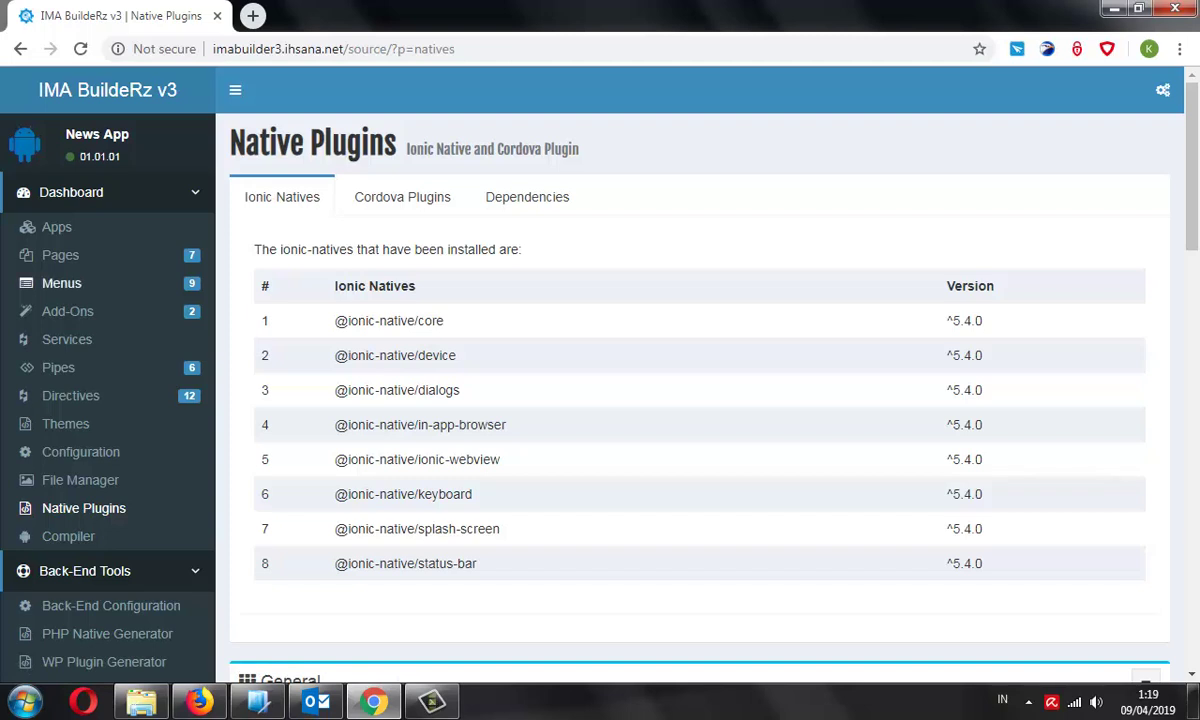
click(67, 311)
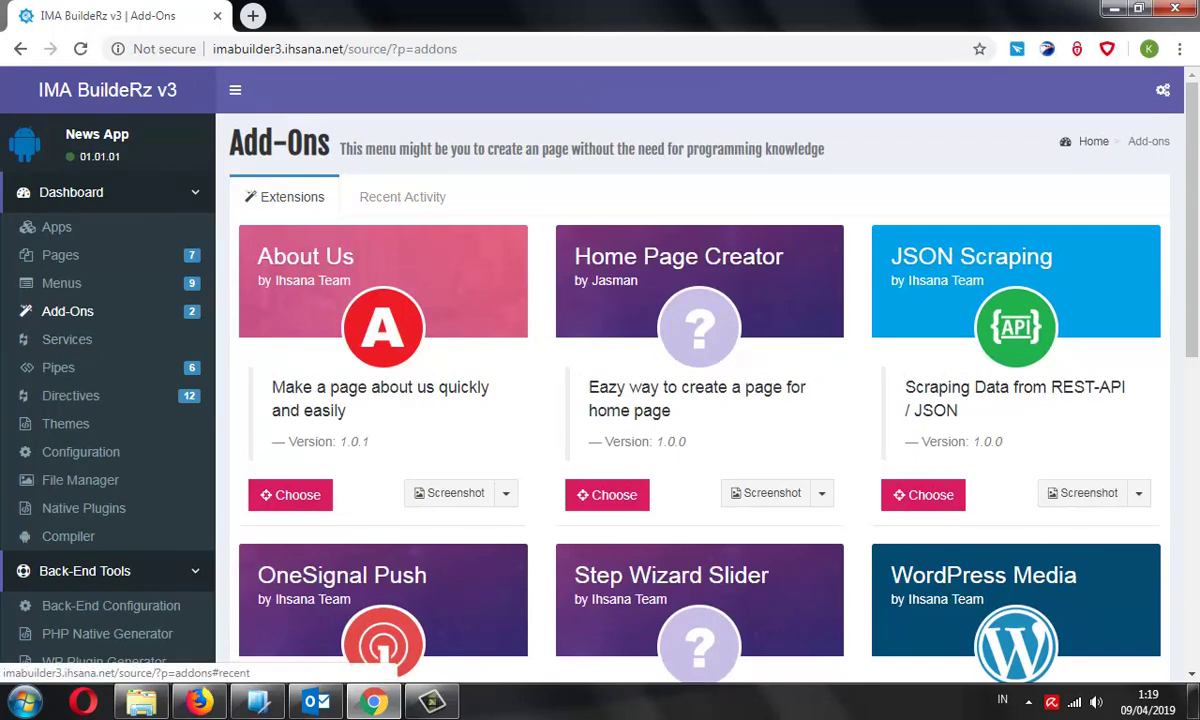
Choose the WordPress Post add-on, then open a new browser tab with Ctrl+T
scroll(700, 380, down, 2)
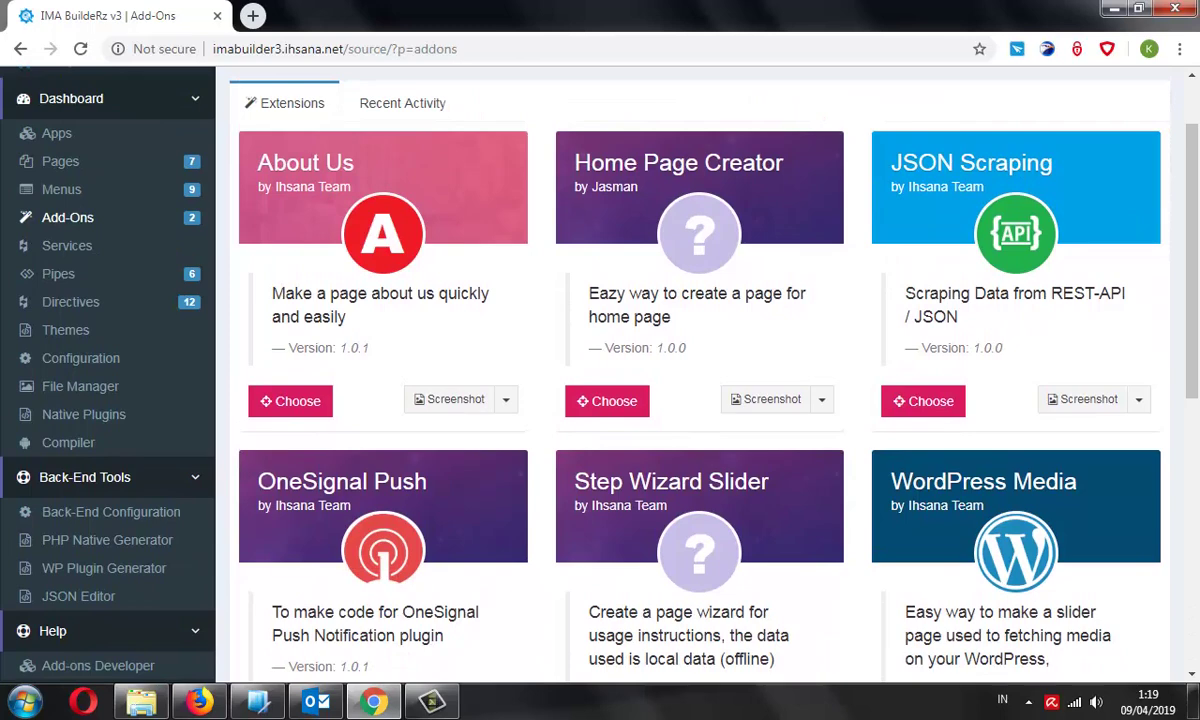
scroll(700, 380, down, 5)
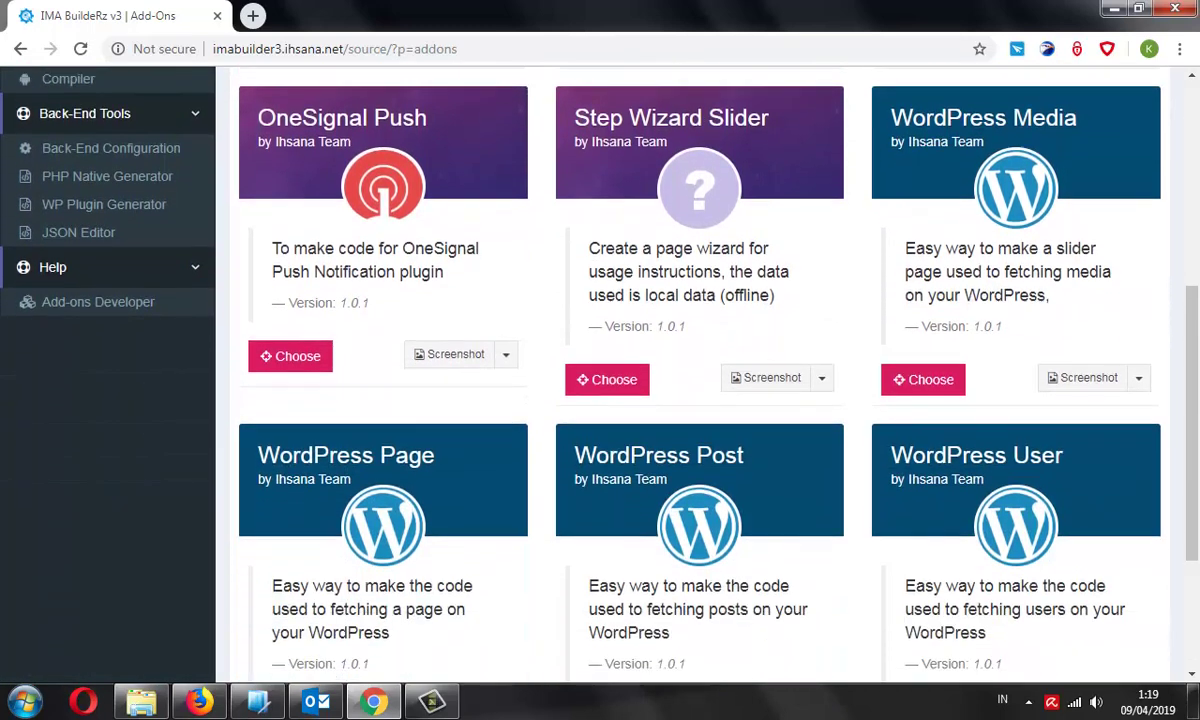
scroll(700, 380, down, 2)
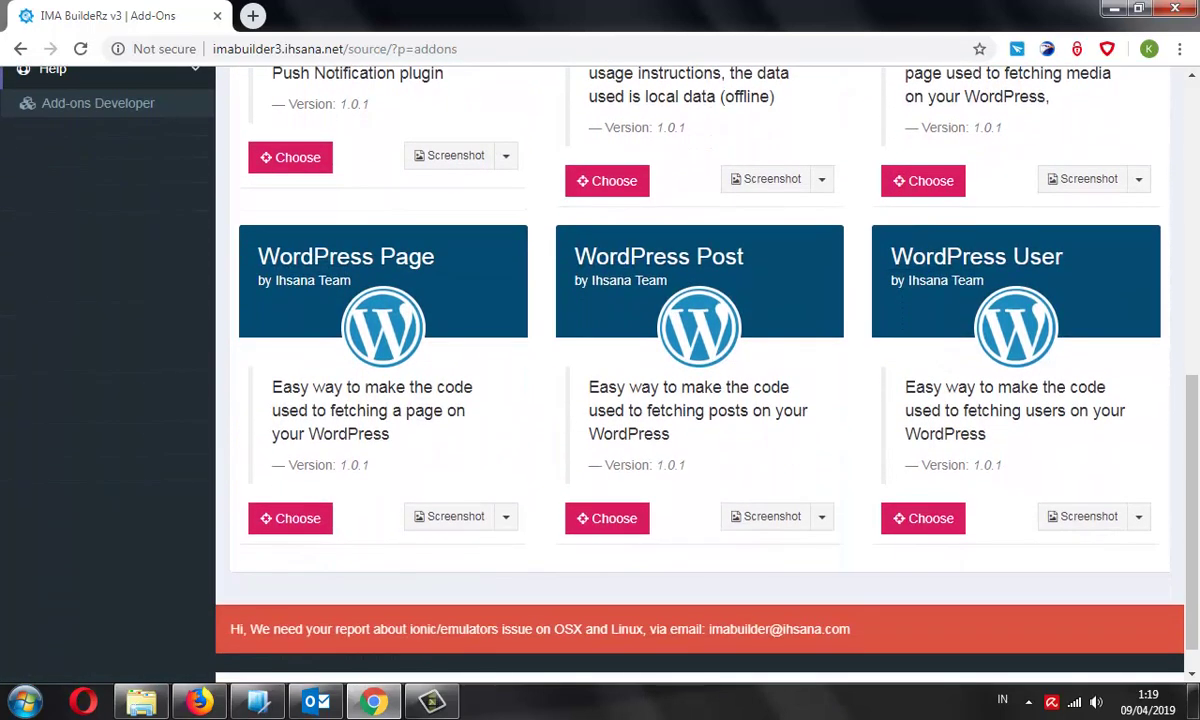
drag(608, 256, 744, 257)
click(607, 518)
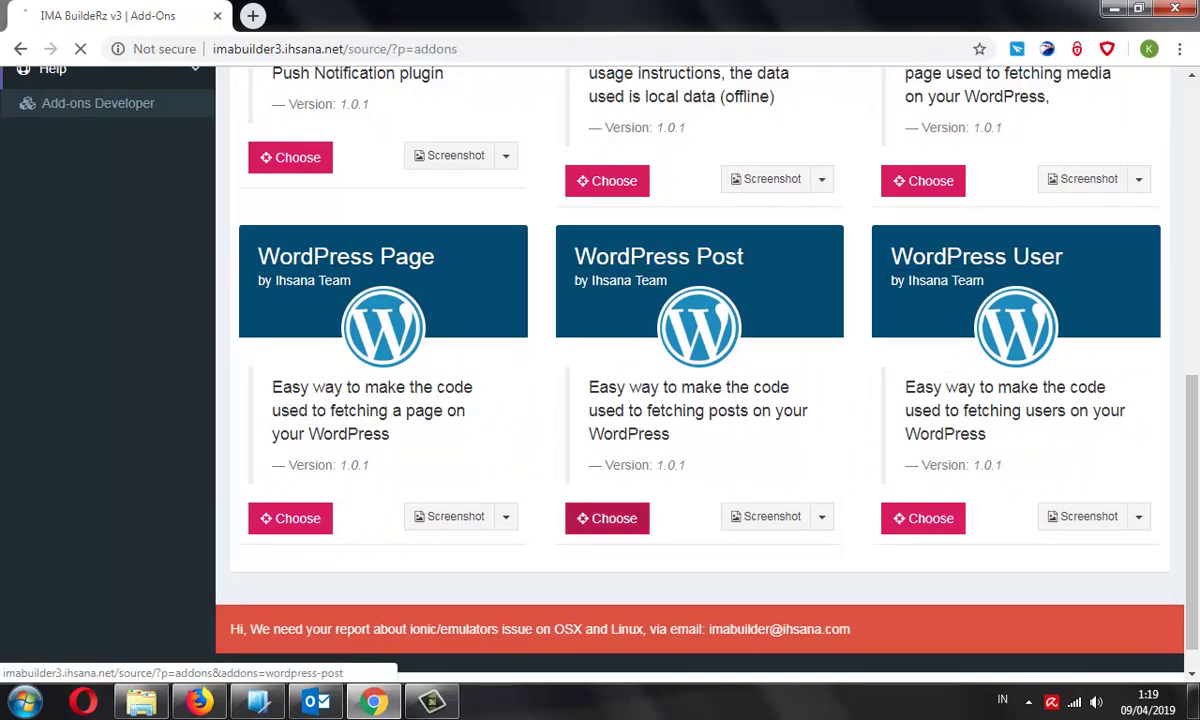
scroll(690, 380, down, 3)
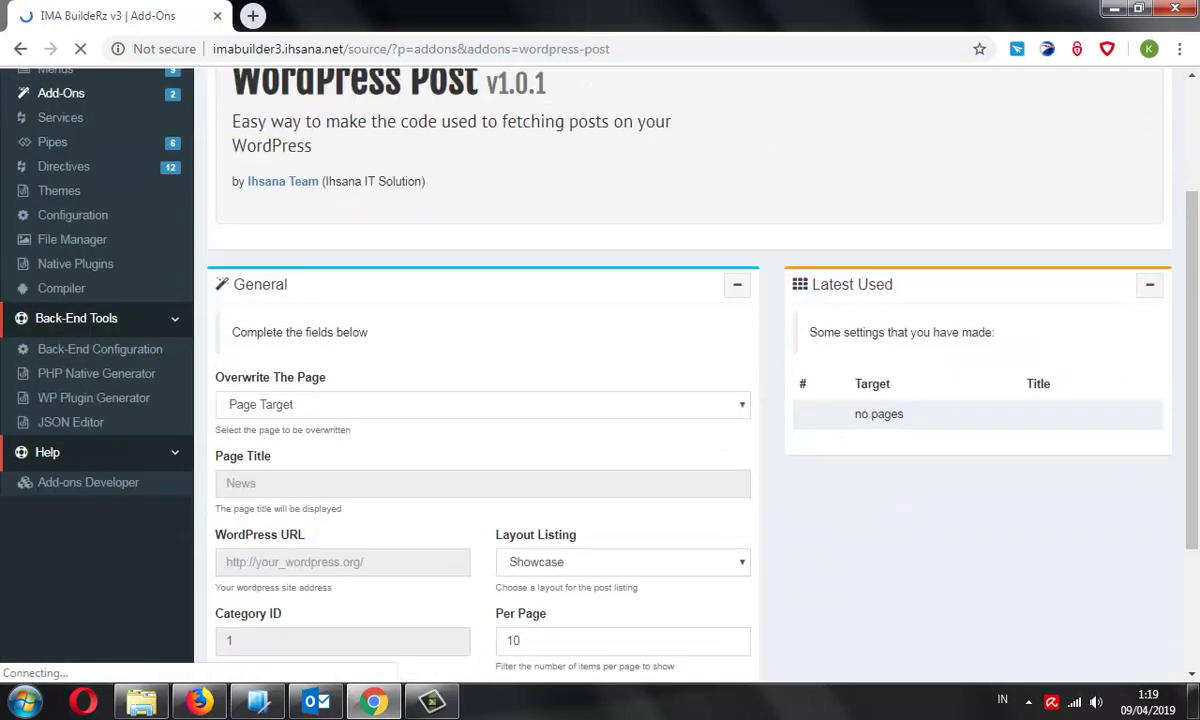
key(ctrl+t)
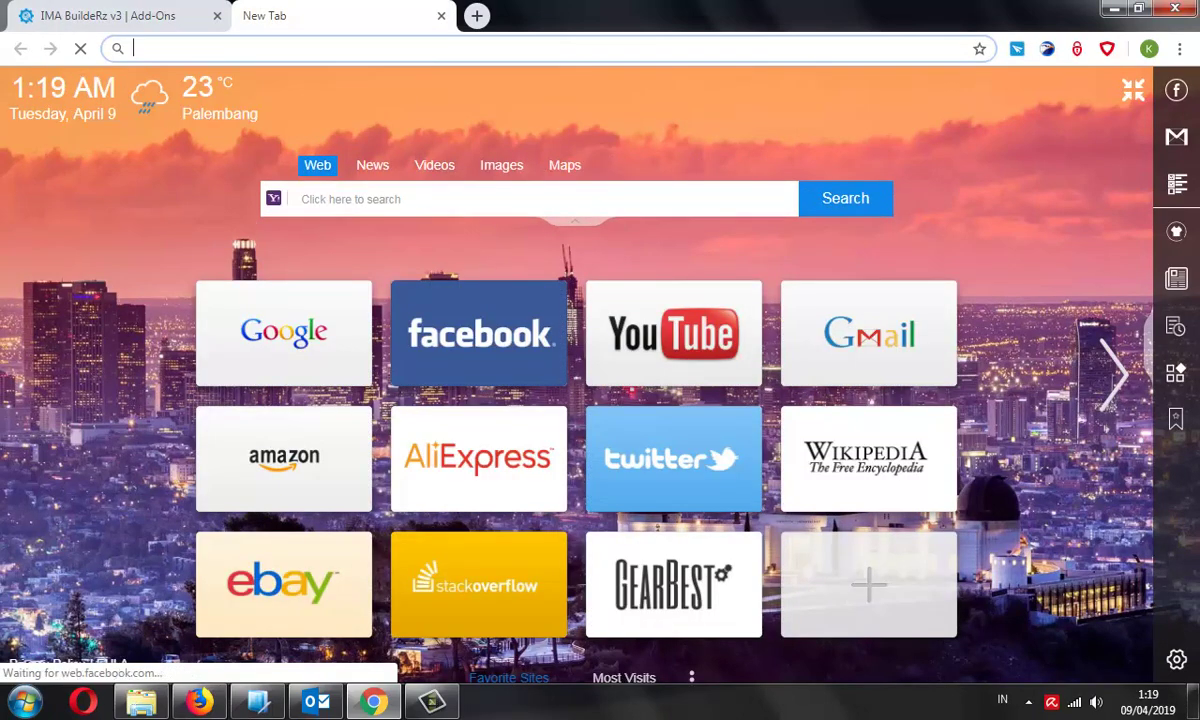
Load demo.ihsana.net/wordpress, view its Health category posts, then return home
text(http://demo.ihsana.net/wordpress/)
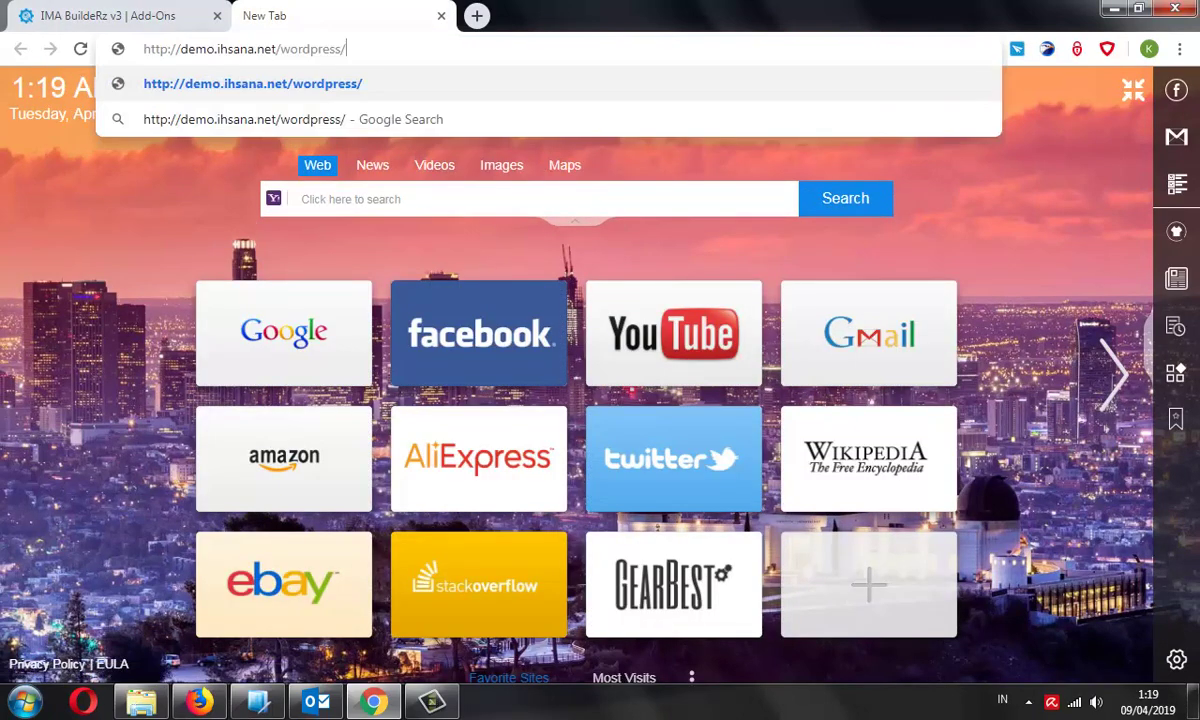
key(Return)
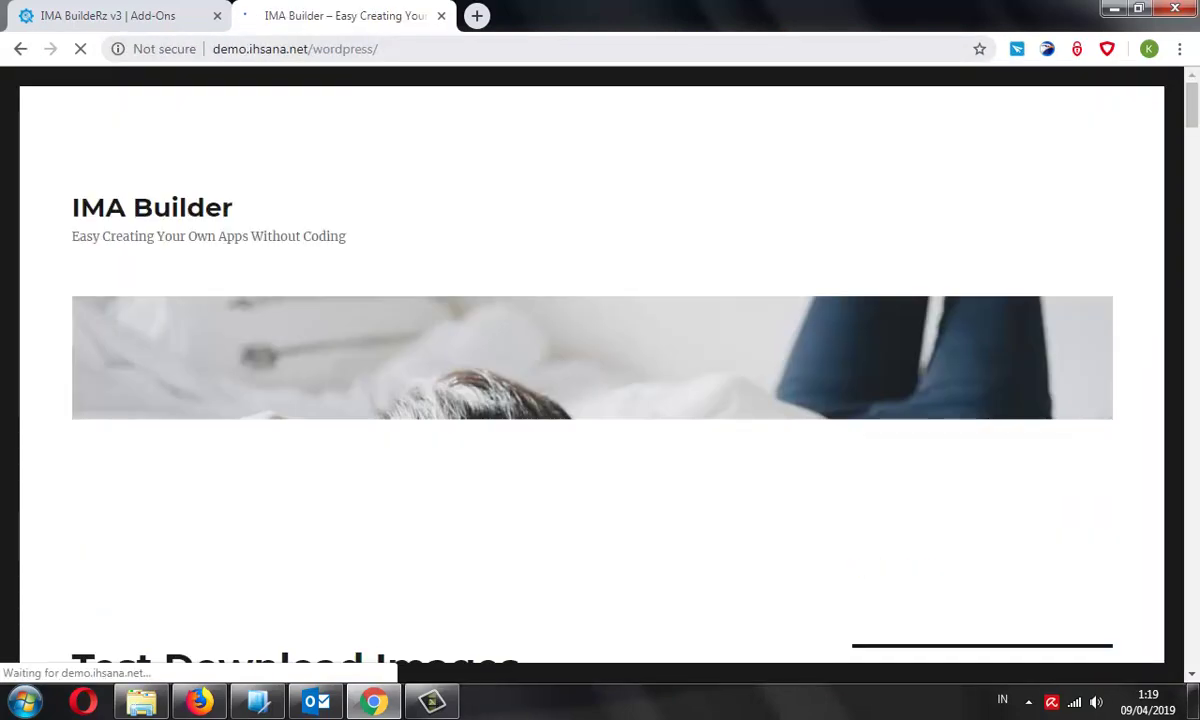
scroll(600, 370, down, 8)
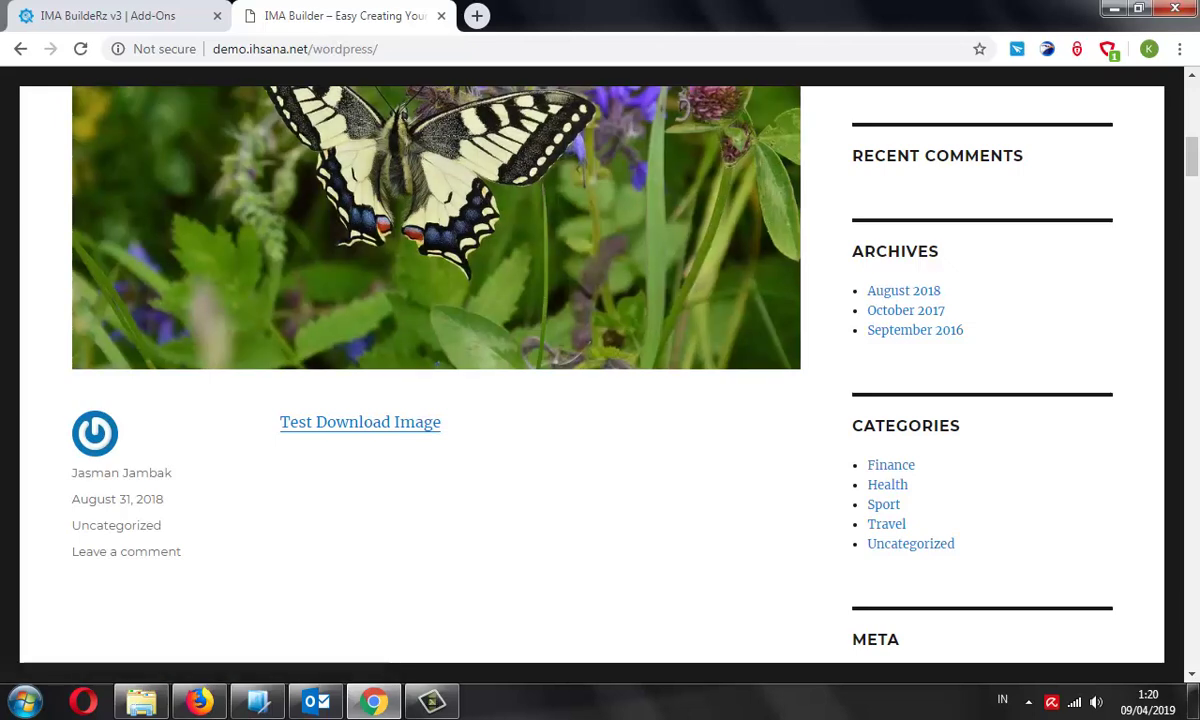
click(887, 484)
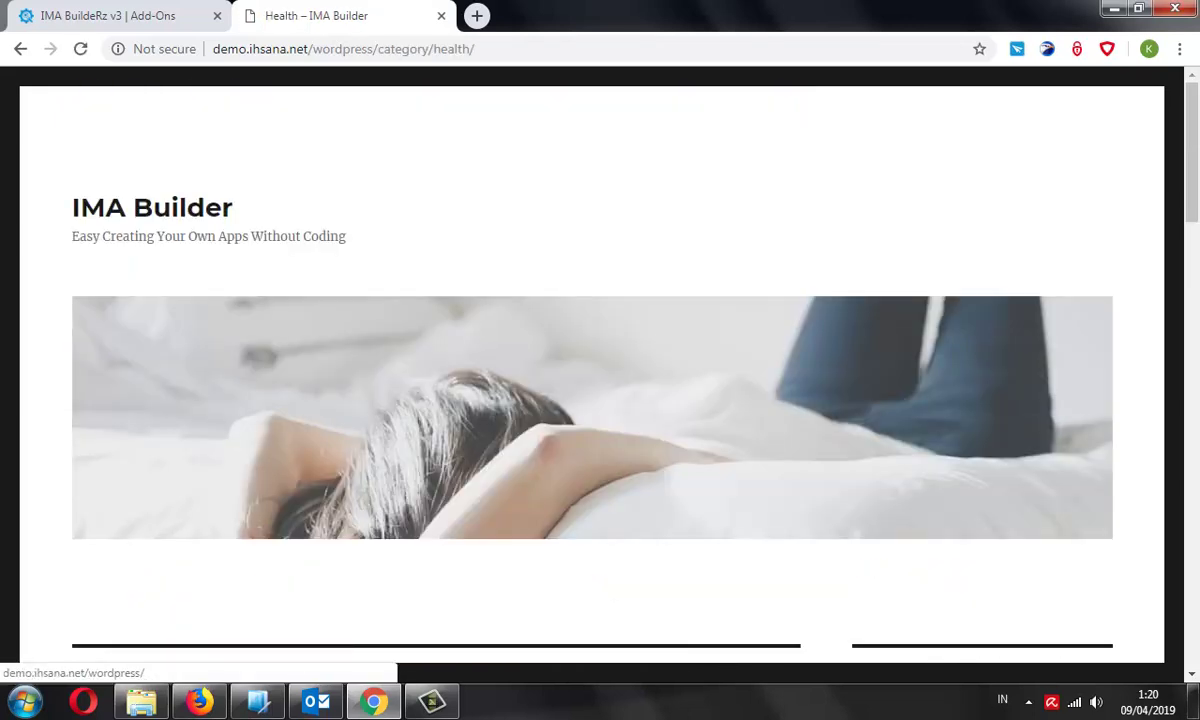
scroll(600, 400, down, 6)
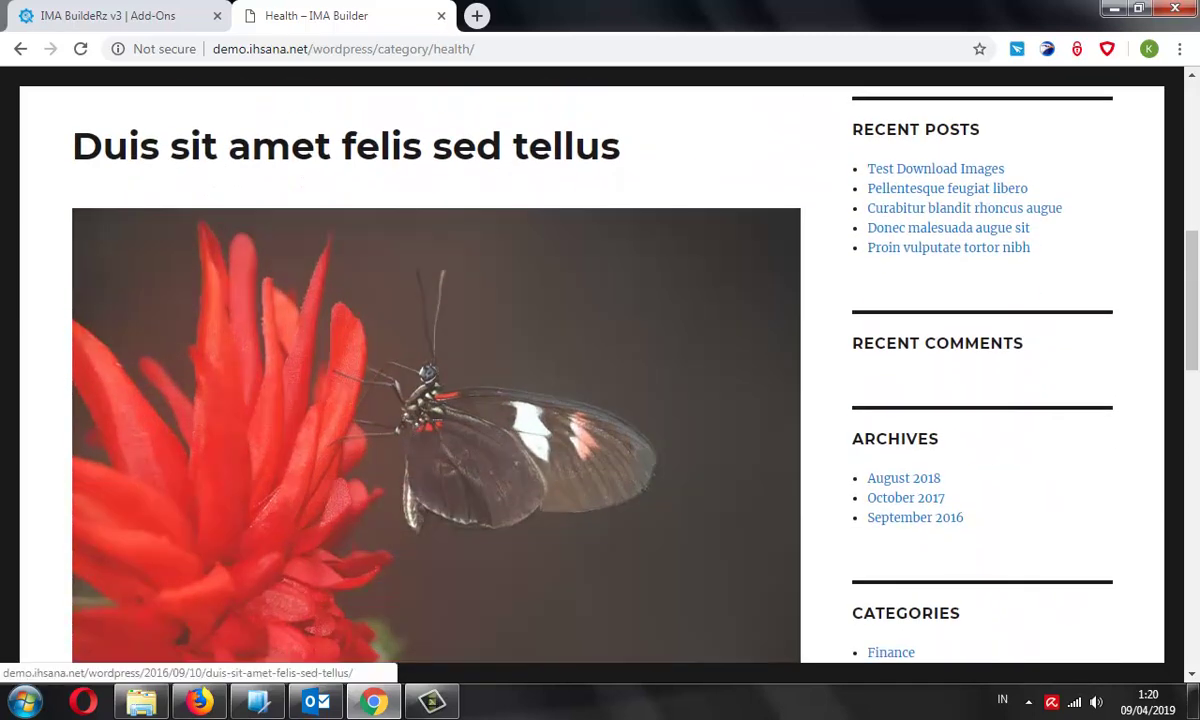
scroll(450, 450, up, 7)
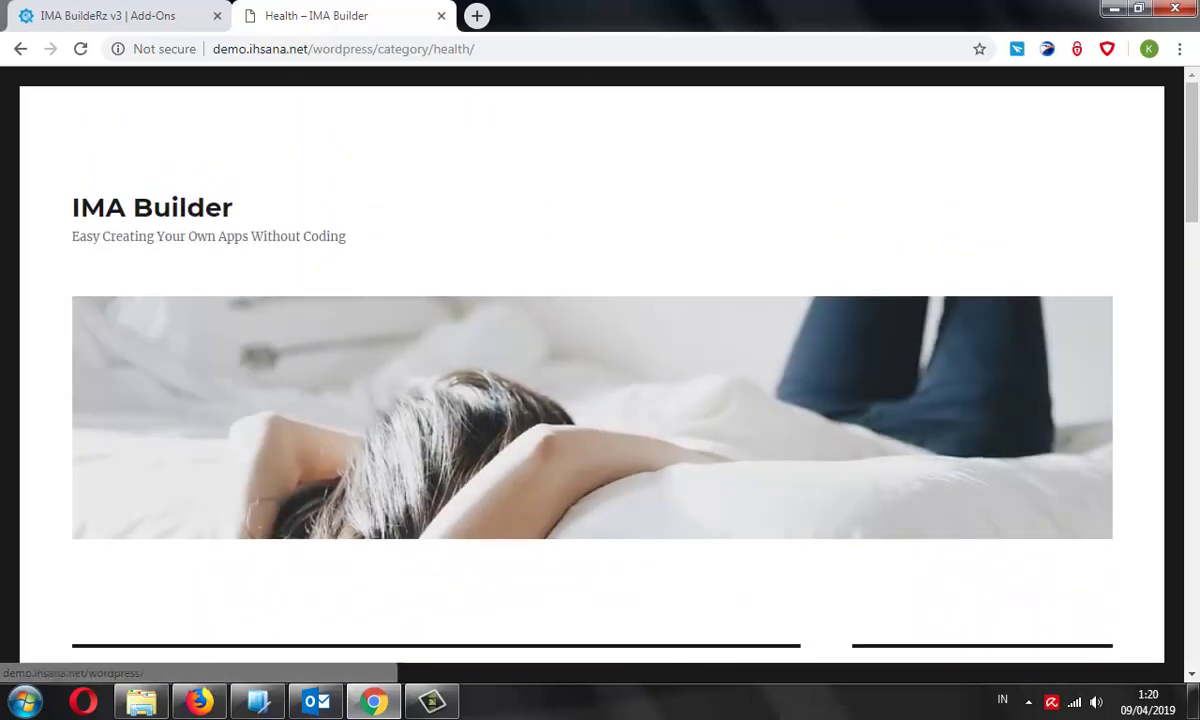
click(152, 207)
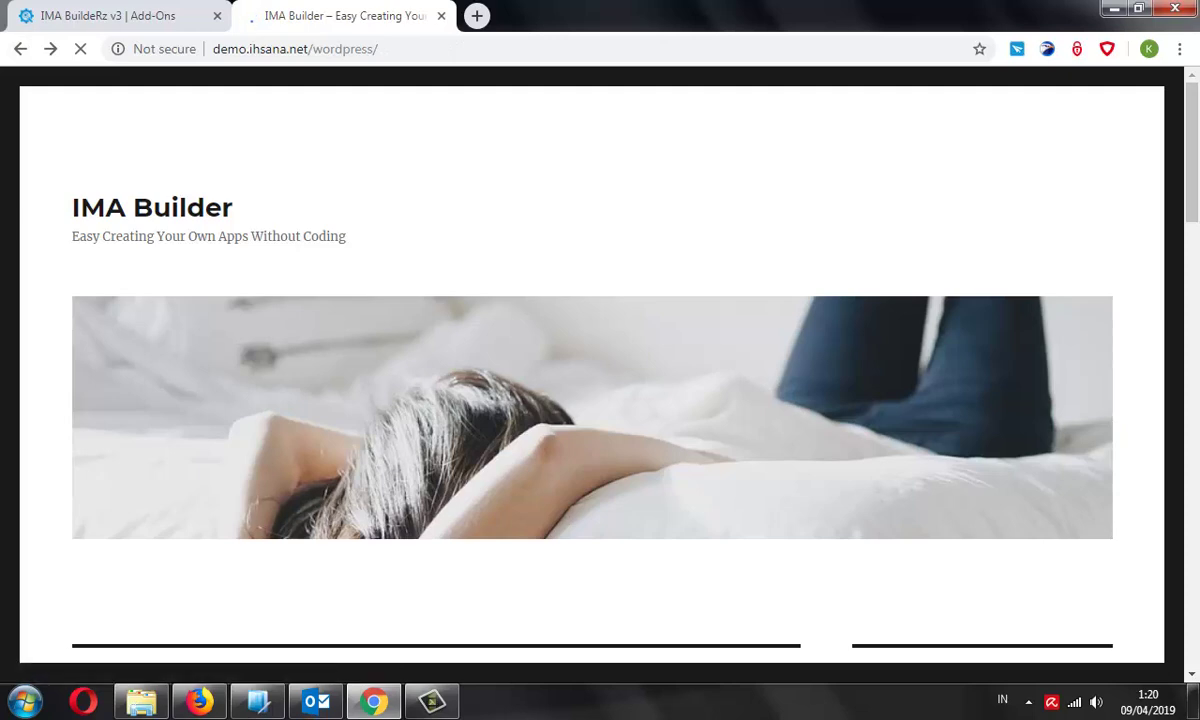
scroll(600, 400, down, 7)
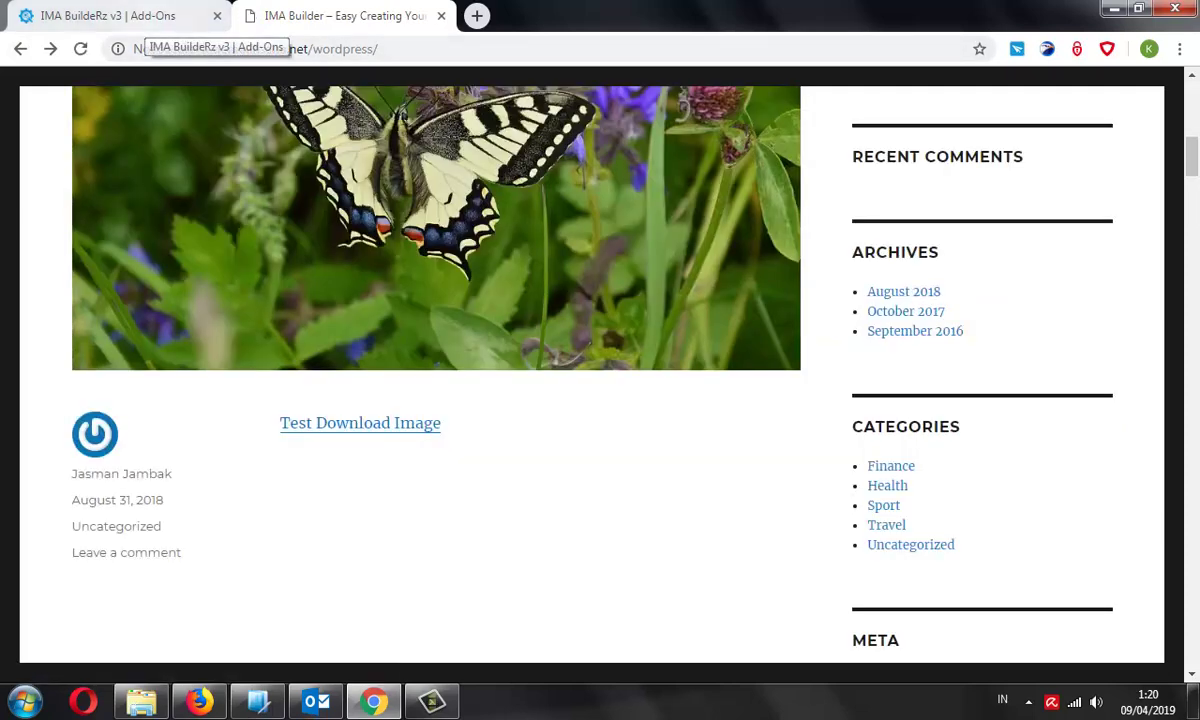
click(145, 16)
Choose Food in Overwrite The Page and enter Food as the page title
scroll(700, 400, down, 2)
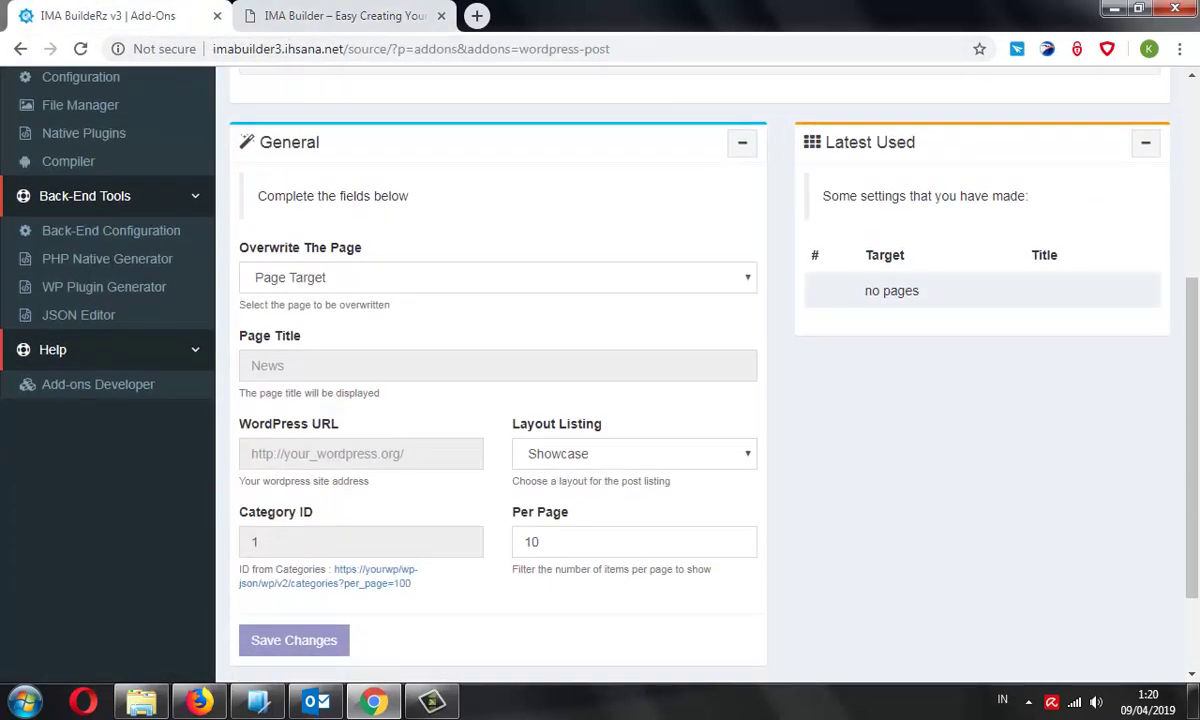
scroll(600, 400, up, 4)
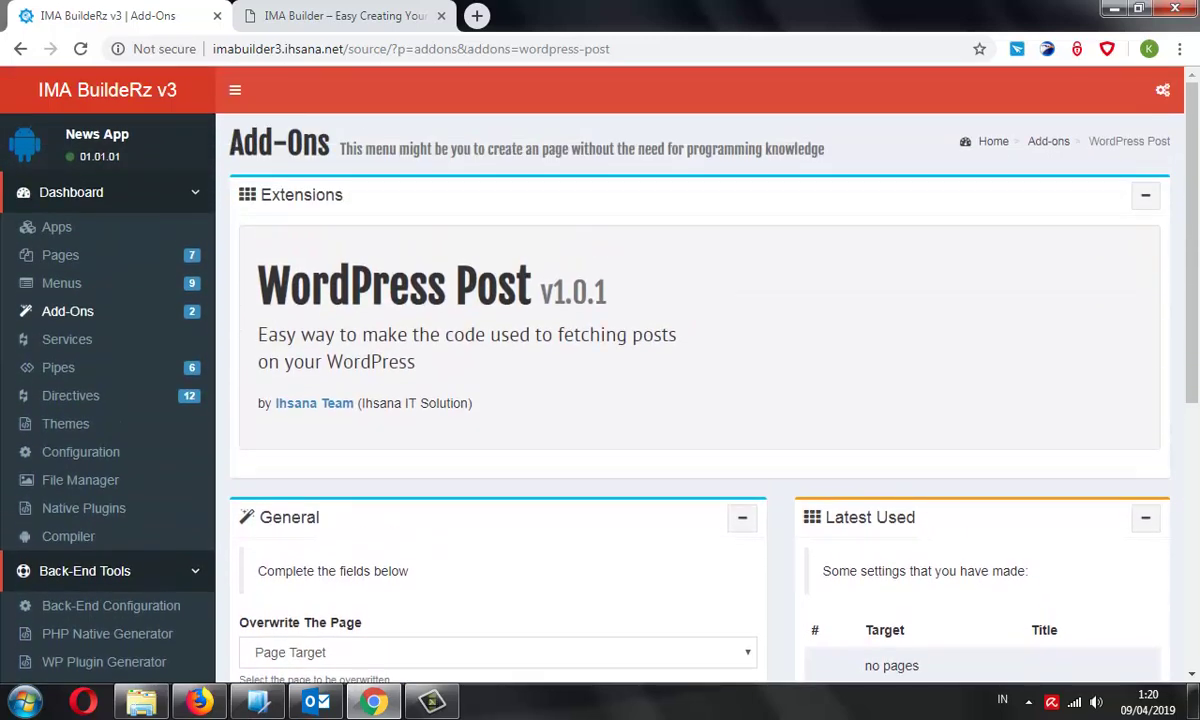
scroll(600, 400, down, 5)
scroll(600, 400, up, 3)
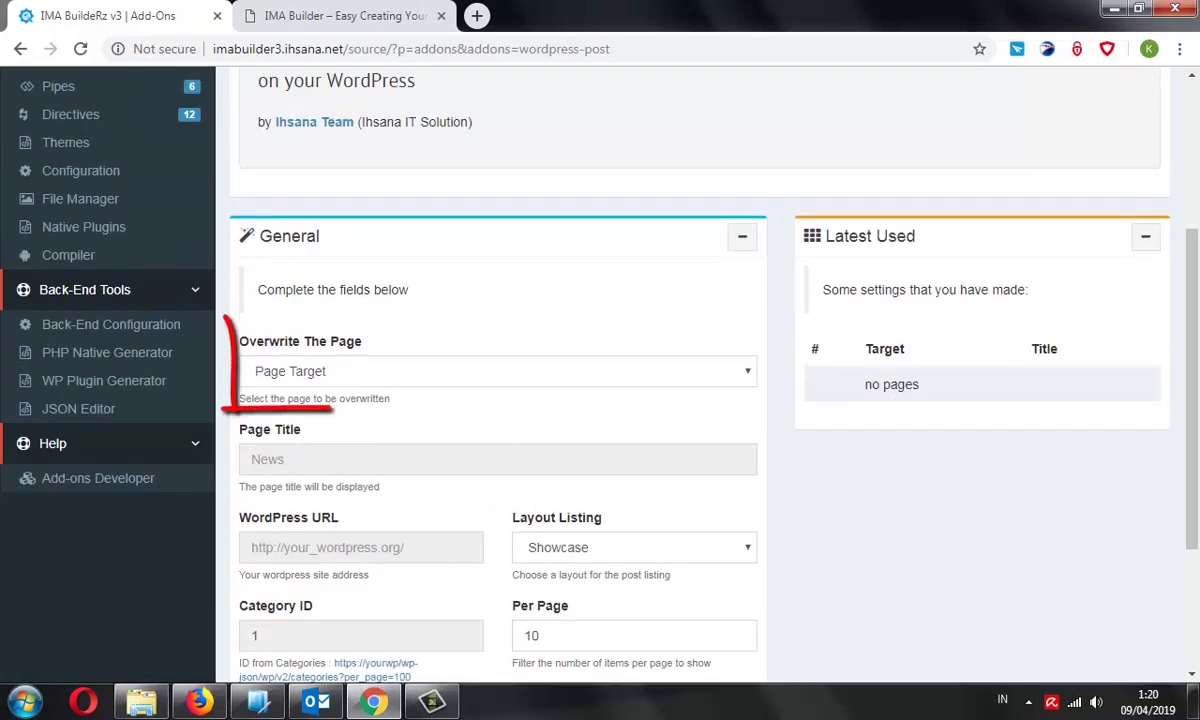
key(alt+Down)
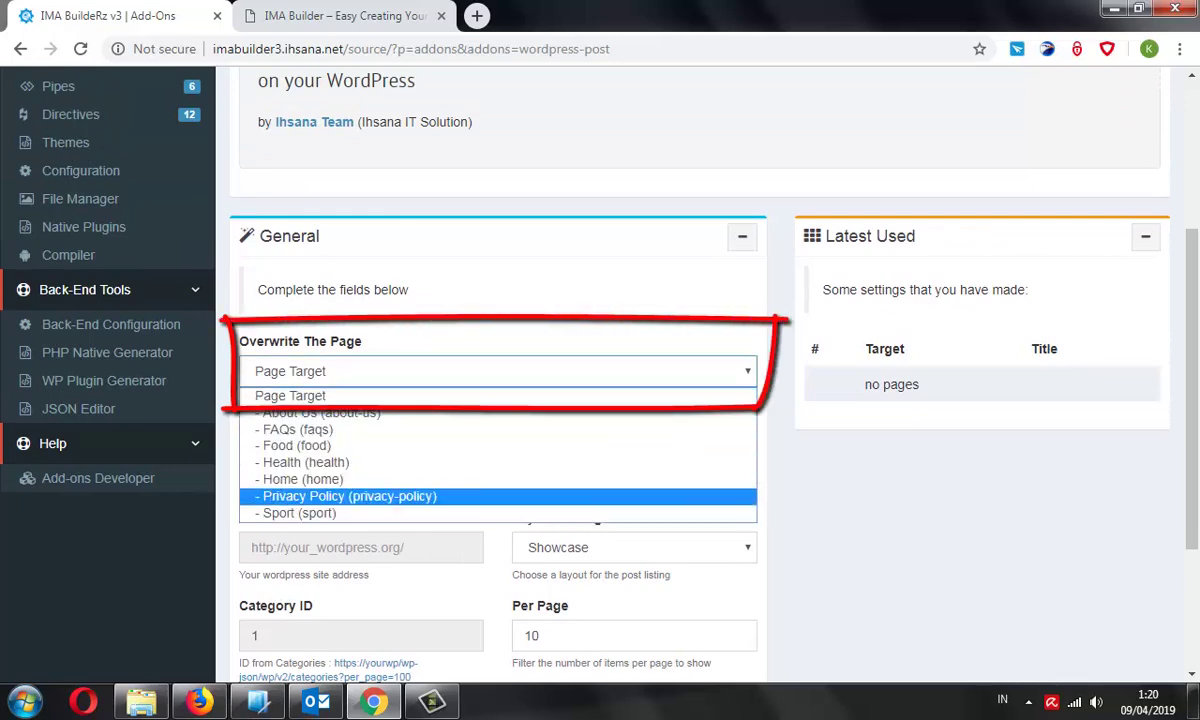
key(Up)
key(Up)
key(Up)
key(Return)
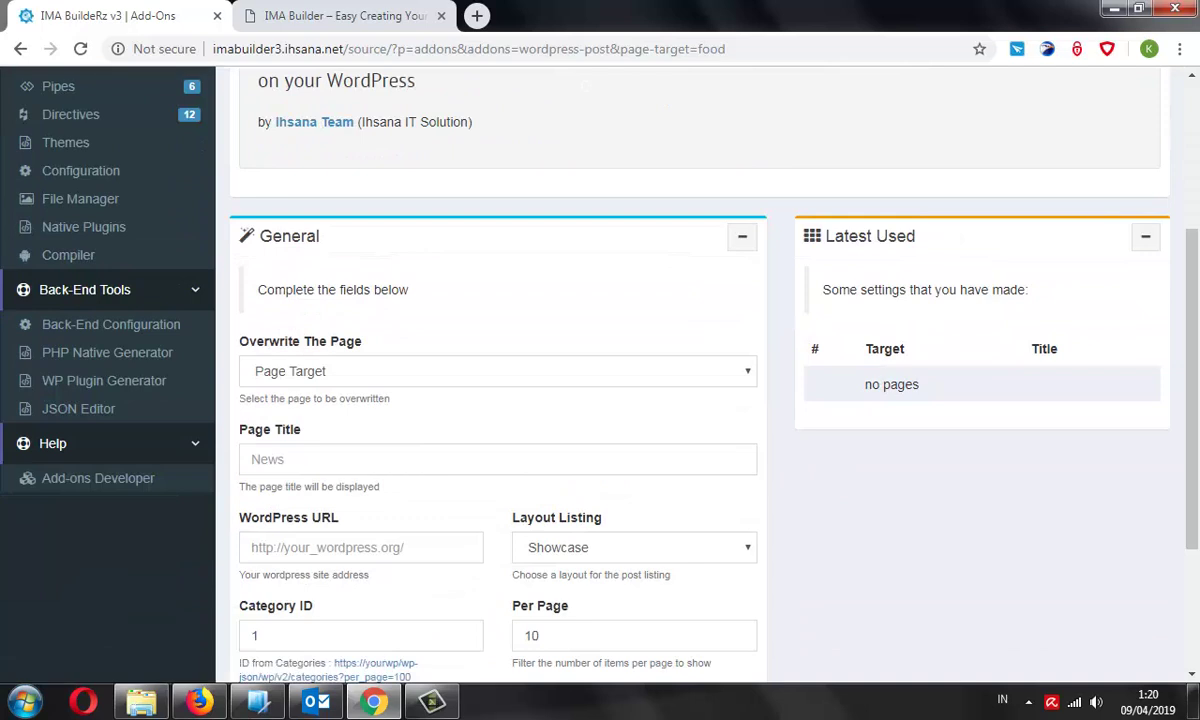
scroll(600, 400, down, 2)
click(497, 365)
text(D)
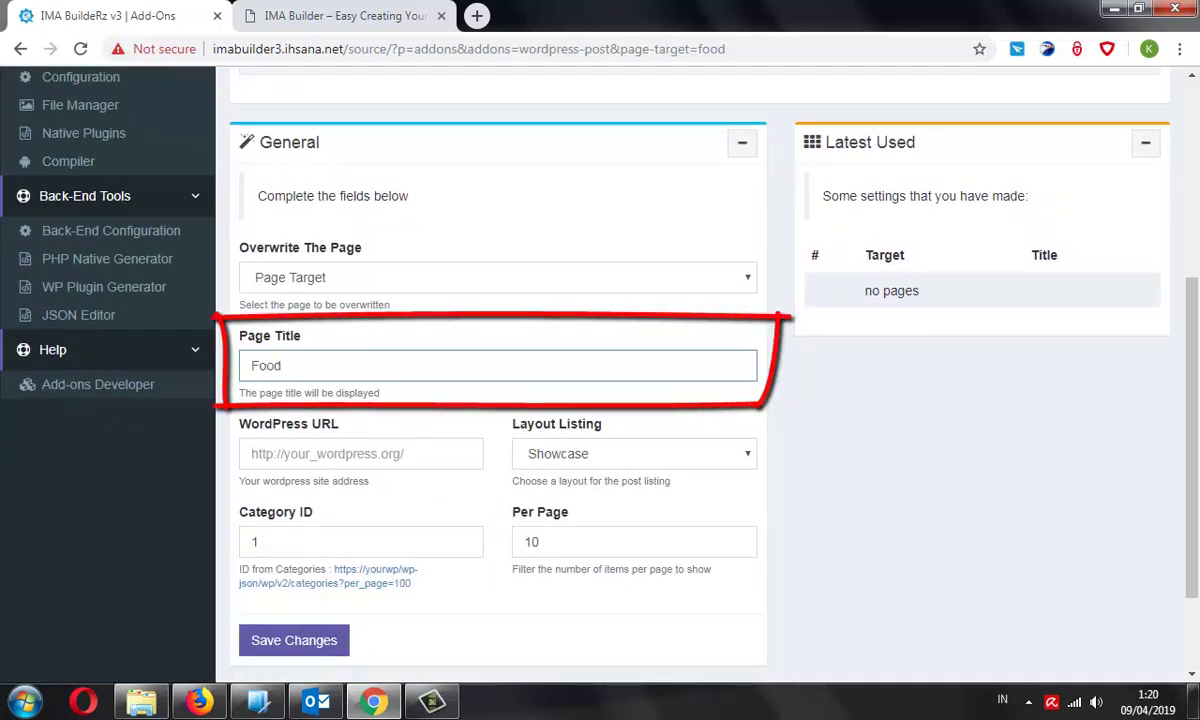
Set the WordPress URL to the demo site's address as https and keep the Showcase layout
key(Tab)
key(ctrl+Tab)
key(ctrl+l)
key(ctrl+c)
key(End)
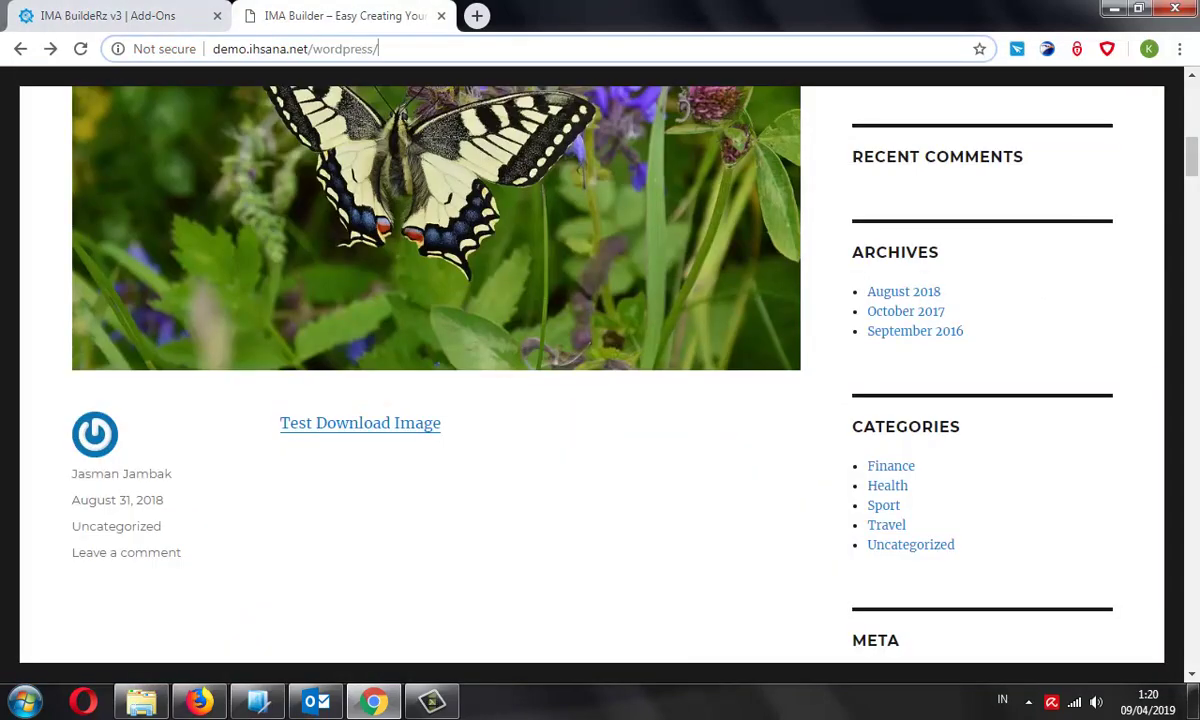
key(ctrl+Tab)
key(ctrl+v)
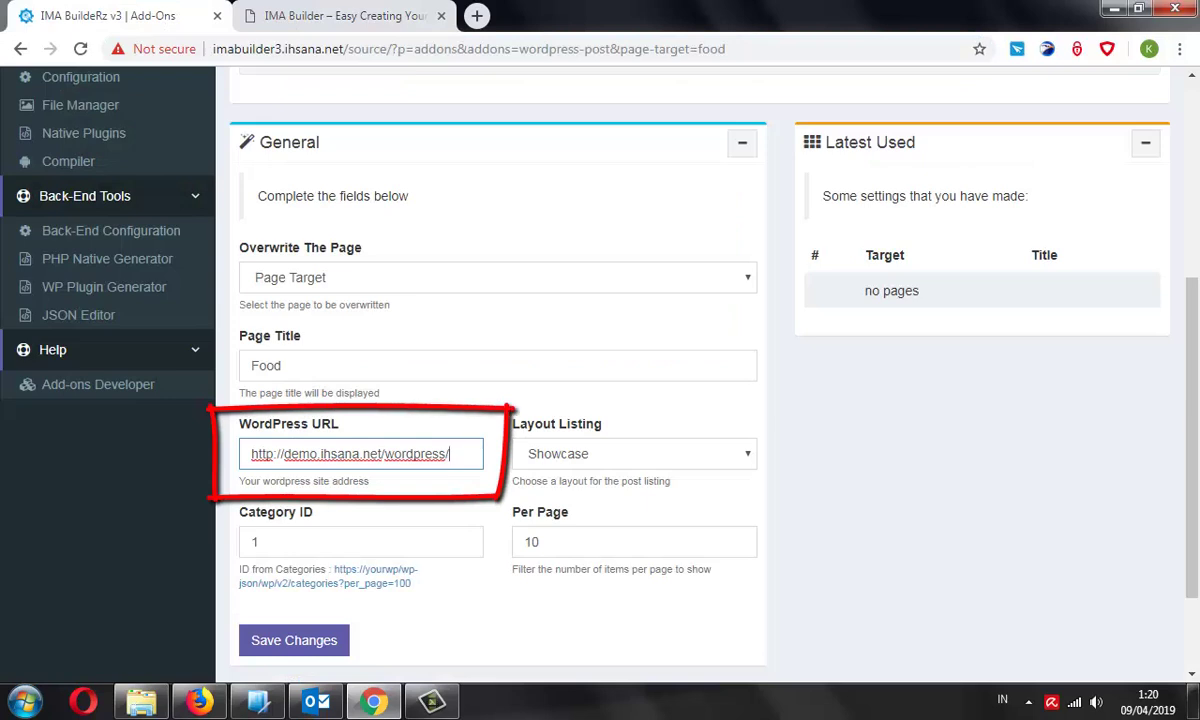
key(Home)
key(Right)
key(Right)
key(Right)
key(Right)
text(s)
click(283, 365)
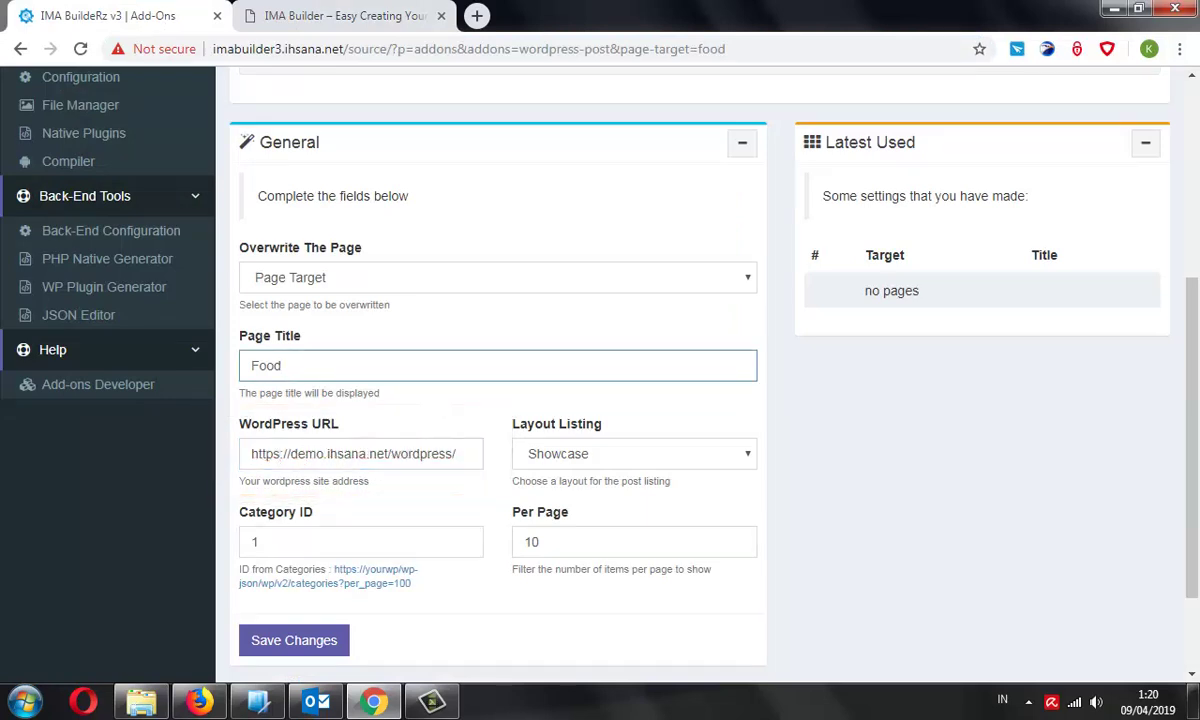
click(634, 453)
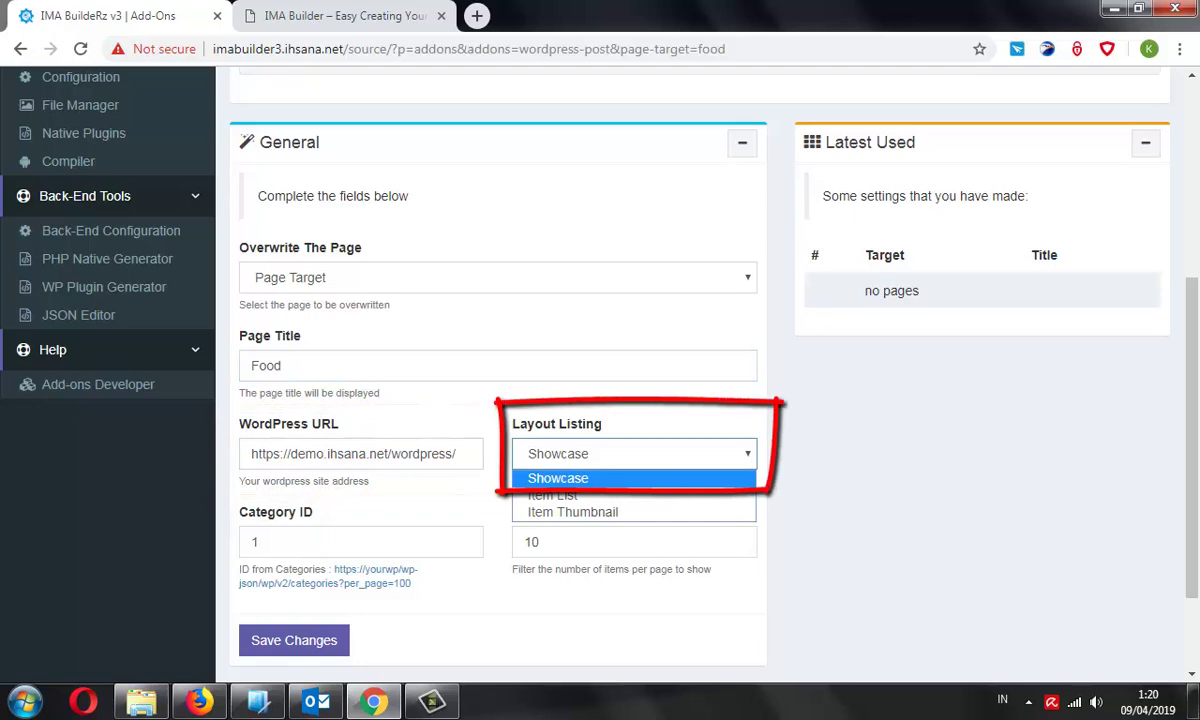
click(616, 477)
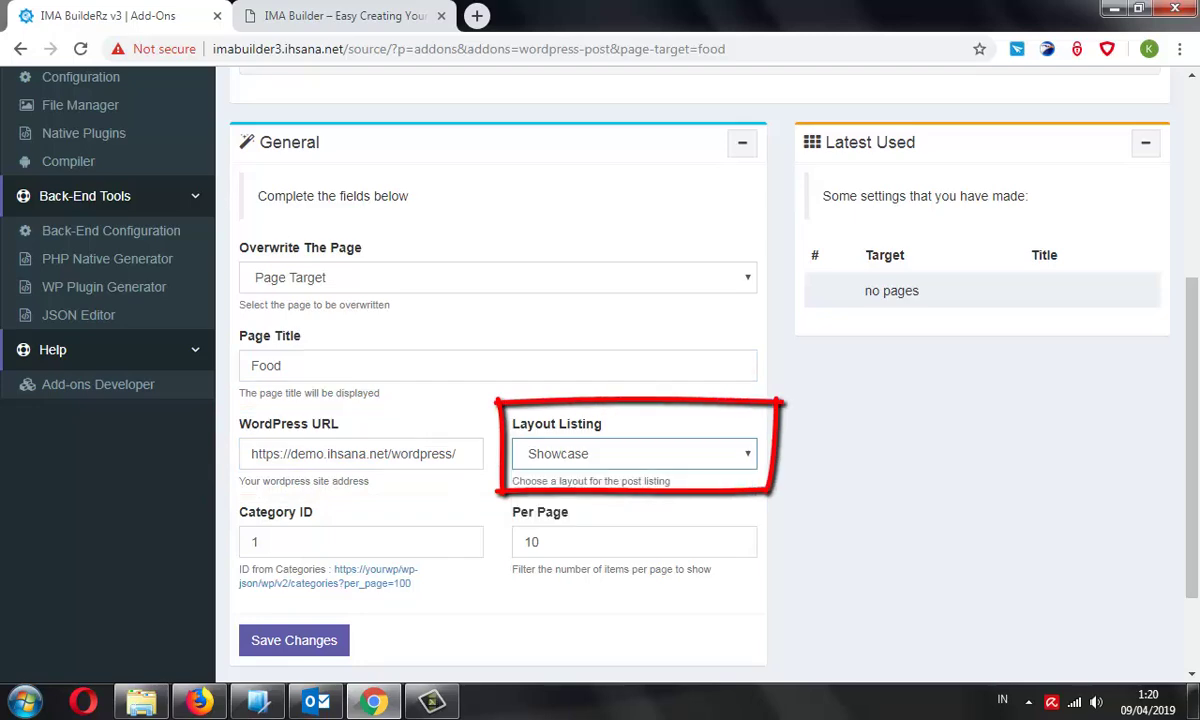
Copy the categories API path and load the demo site's wp-json/wp/v2/categories JSON
key(ctrl+Tab)
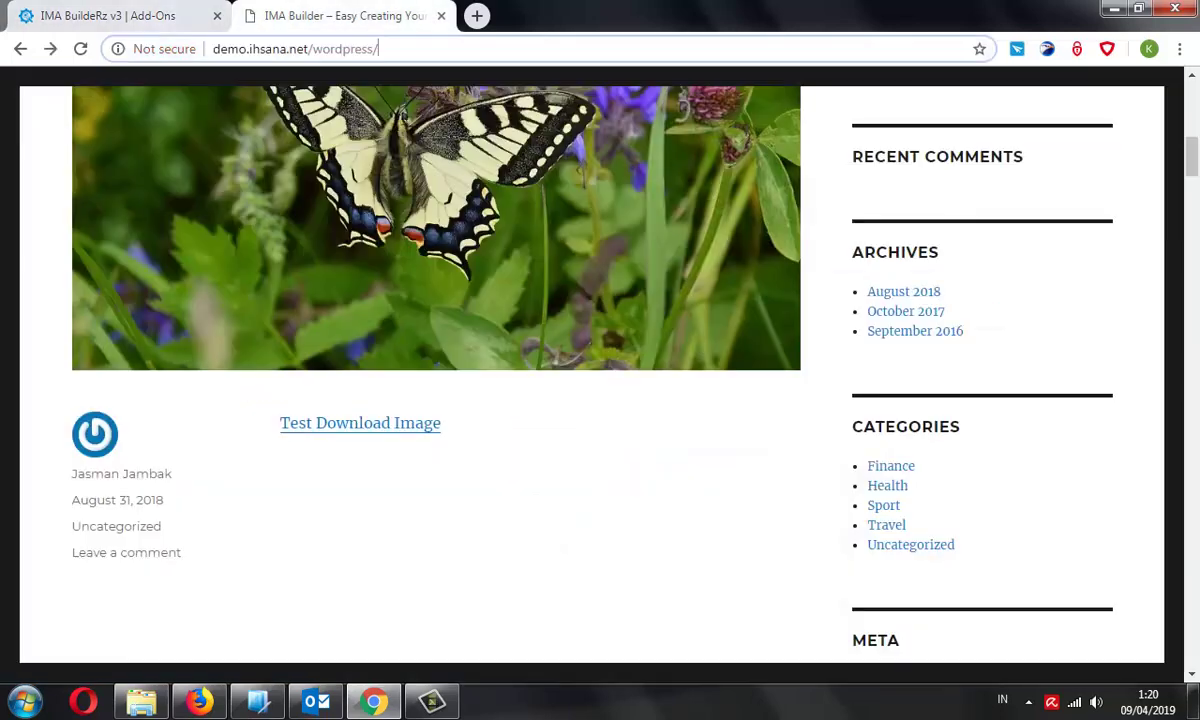
key(ctrl+Tab)
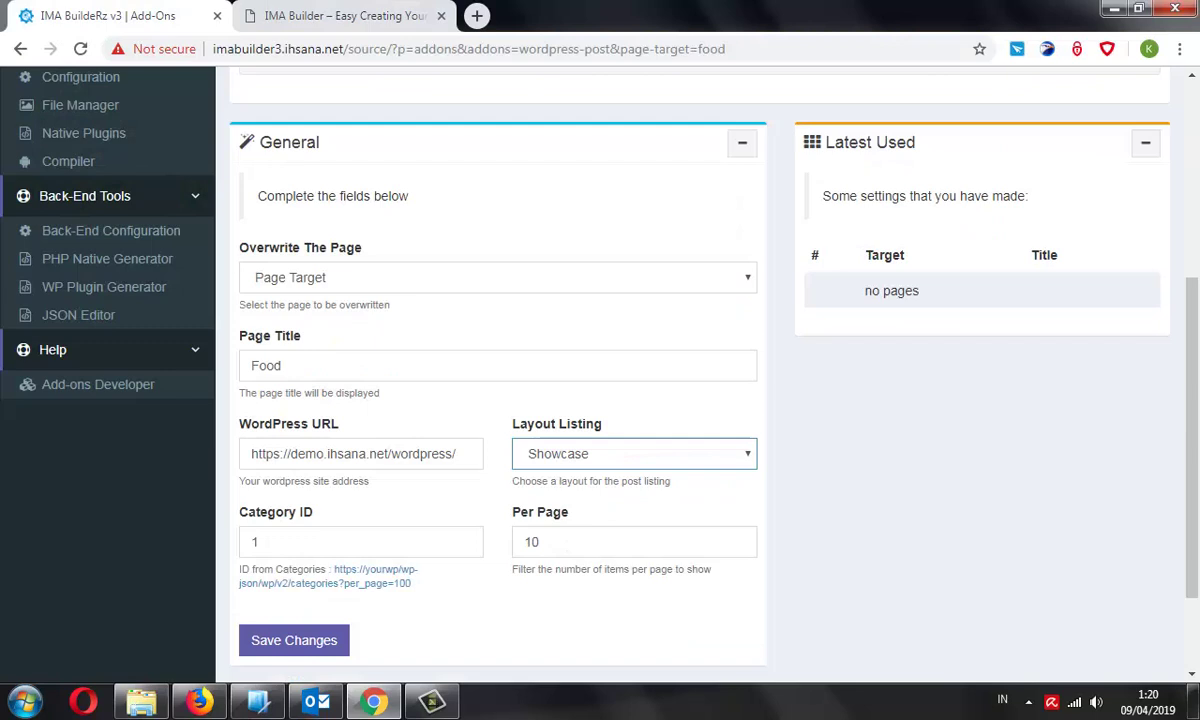
mouse_move(344, 583)
mouse_down()
mouse_move(240, 583)
mouse_move(402, 569)
mouse_up()
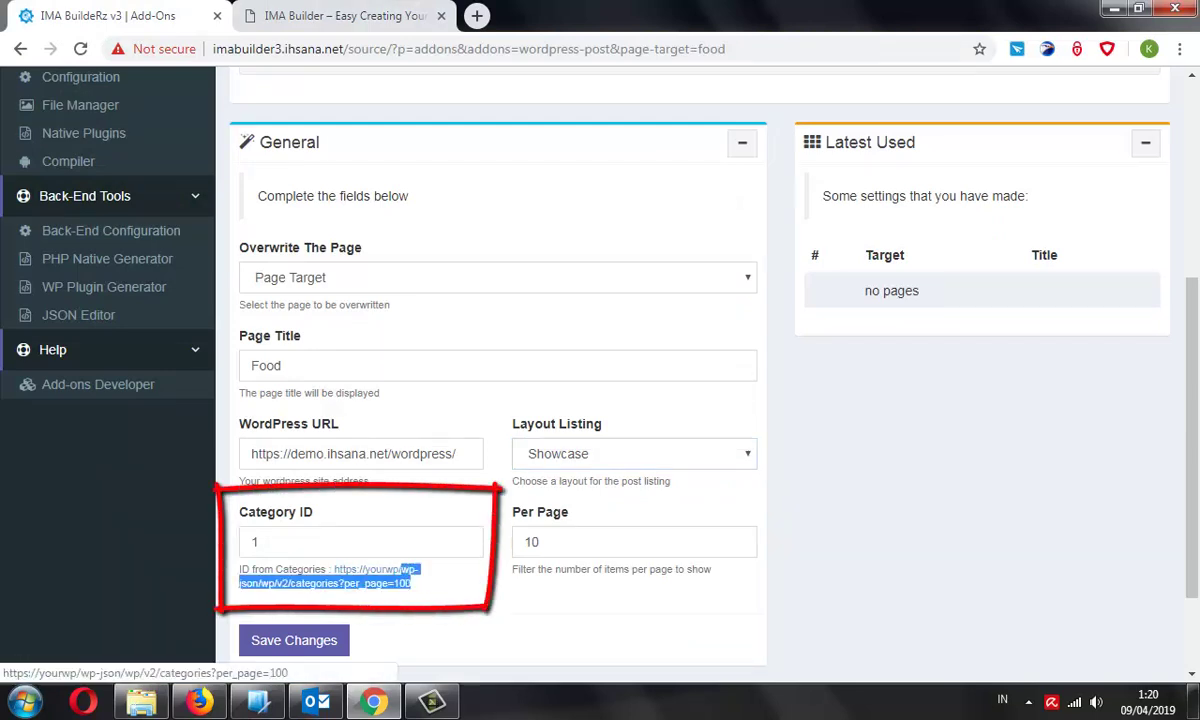
right_click(402, 569)
click(434, 447)
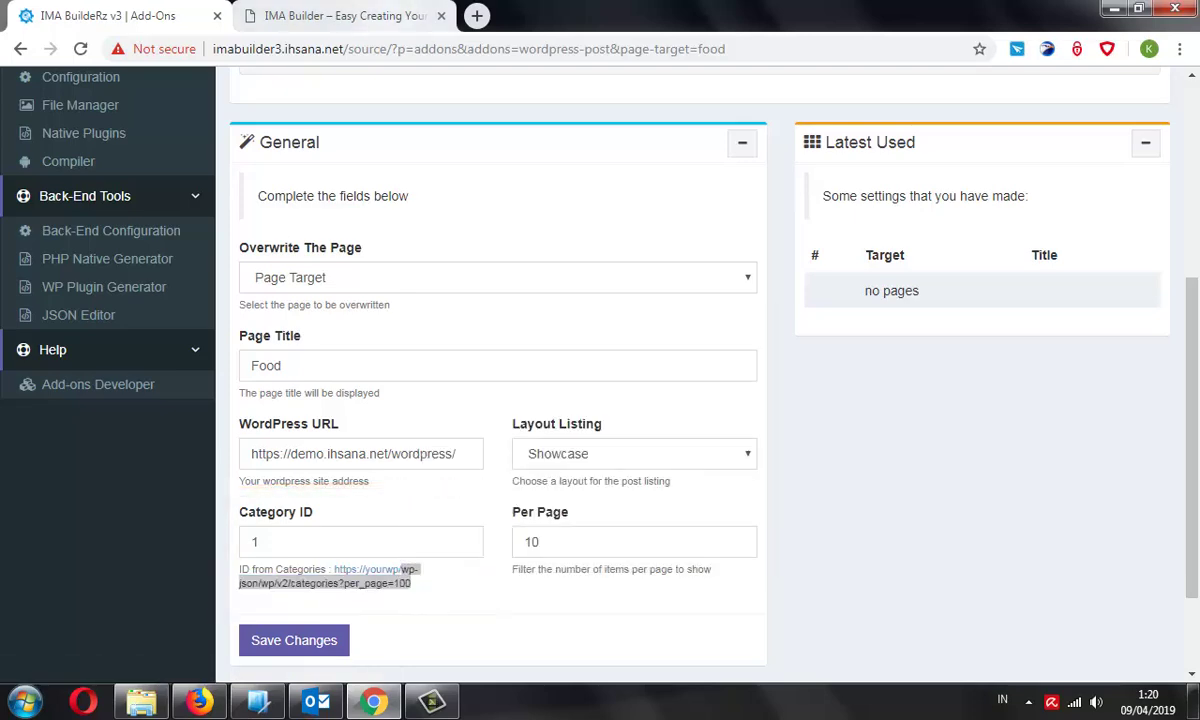
key(ctrl+Tab)
key(ctrl+l)
key(End)
key(ctrl+v)
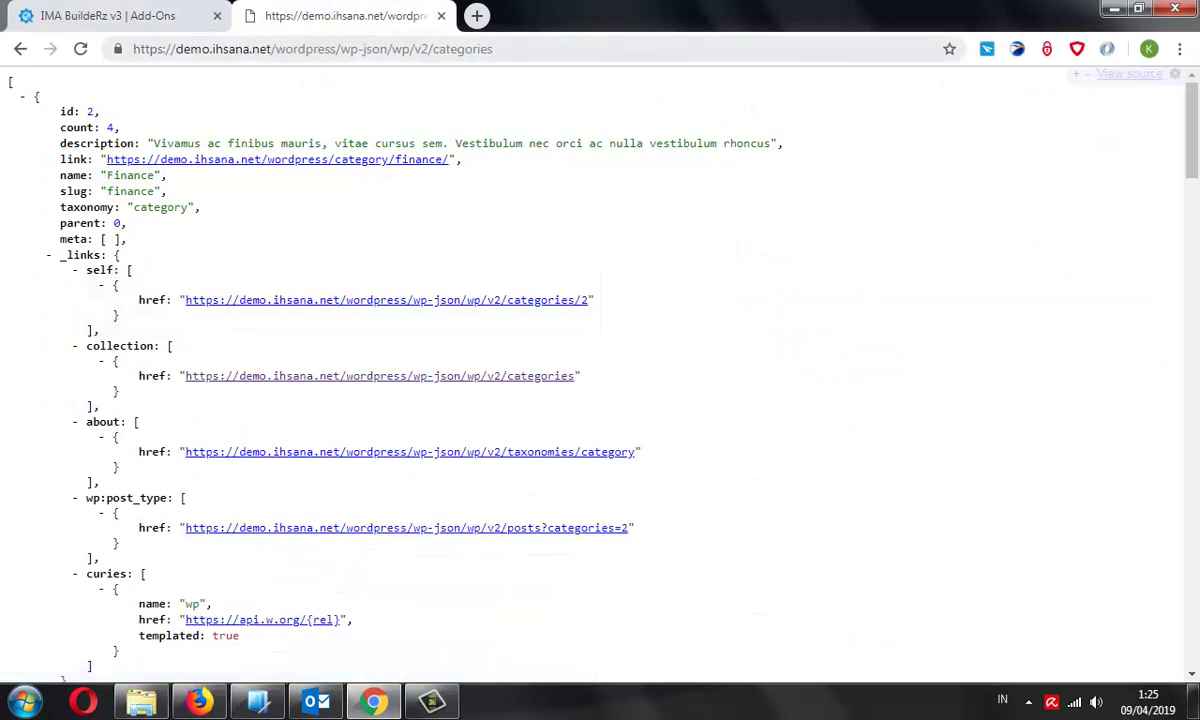
Find the Food category's id, 40, in the categories JSON
scroll(600, 370, down, 10)
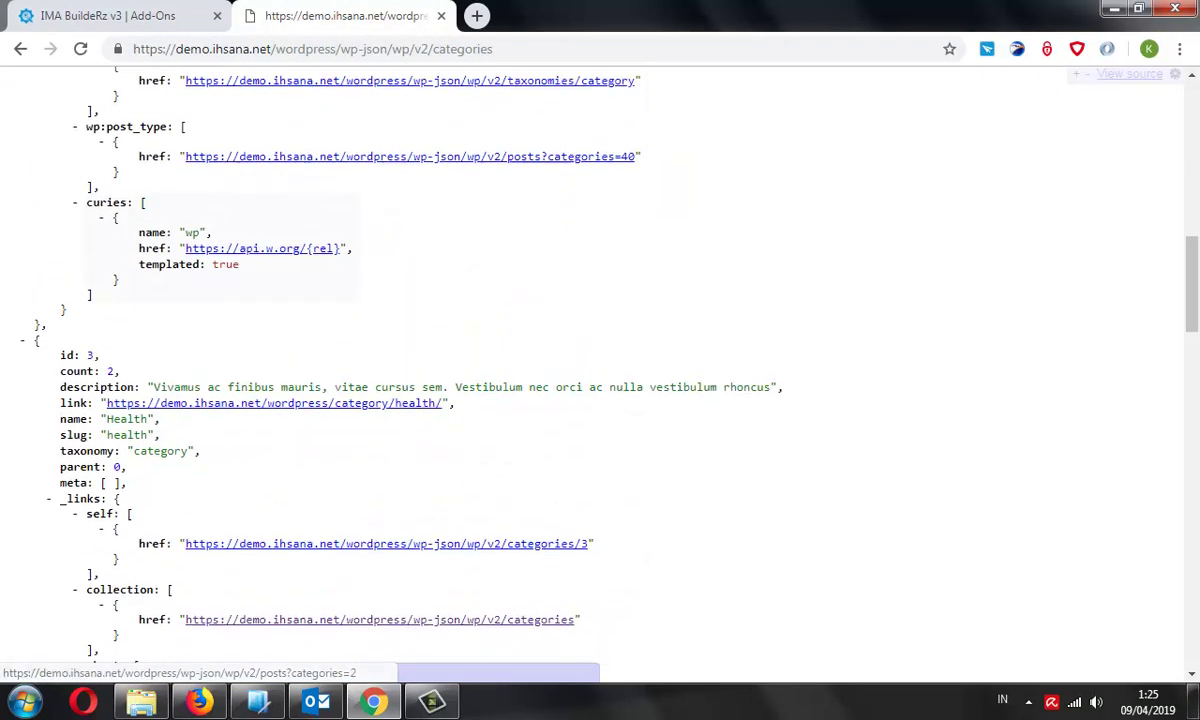
scroll(600, 370, up, 9)
scroll(600, 370, up, 1)
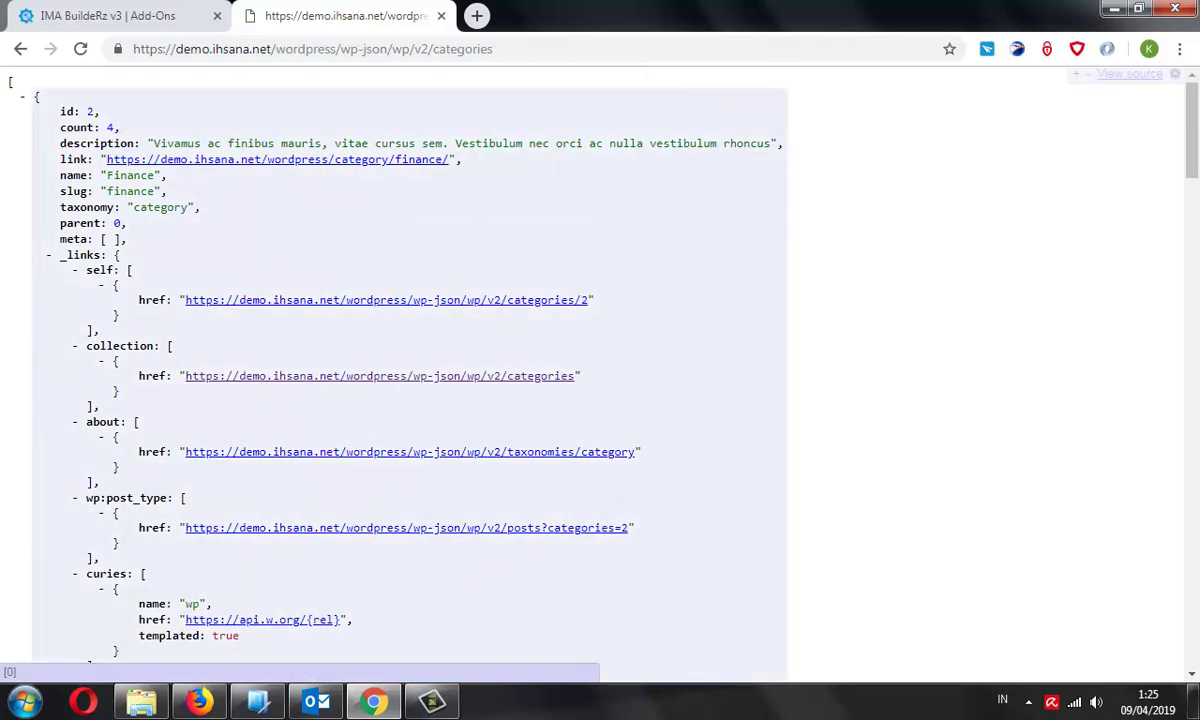
click(22, 96)
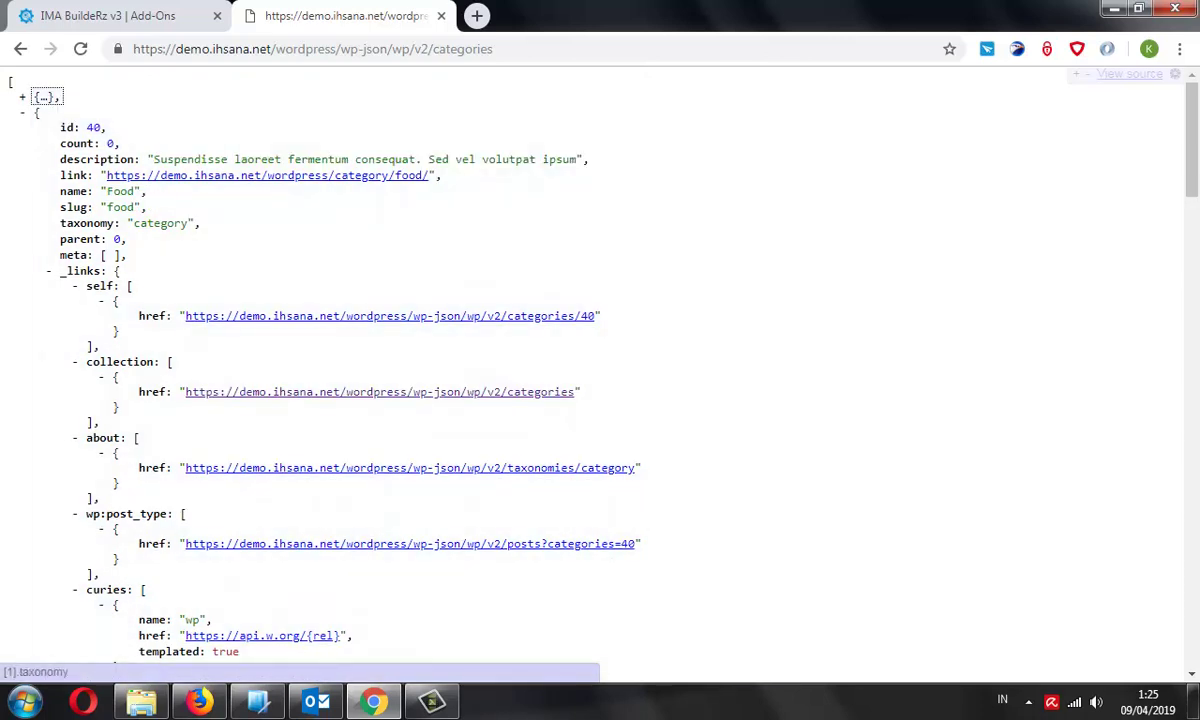
double_click(93, 127)
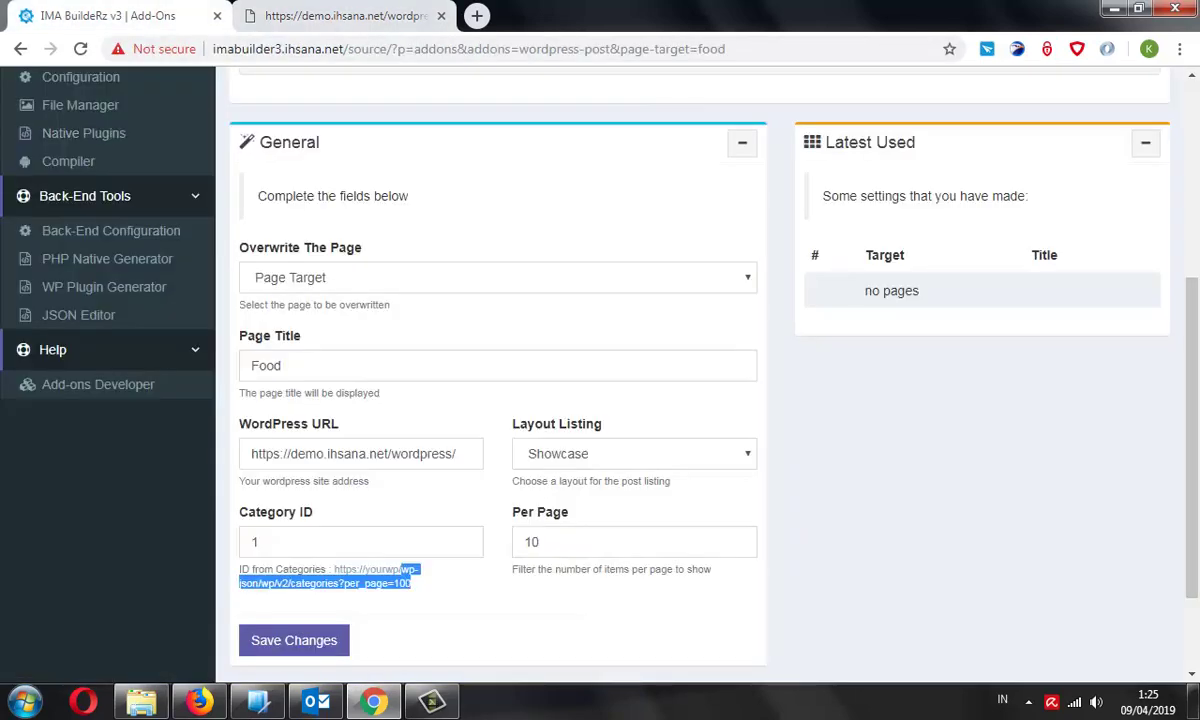
click(345, 16)
click(140, 16)
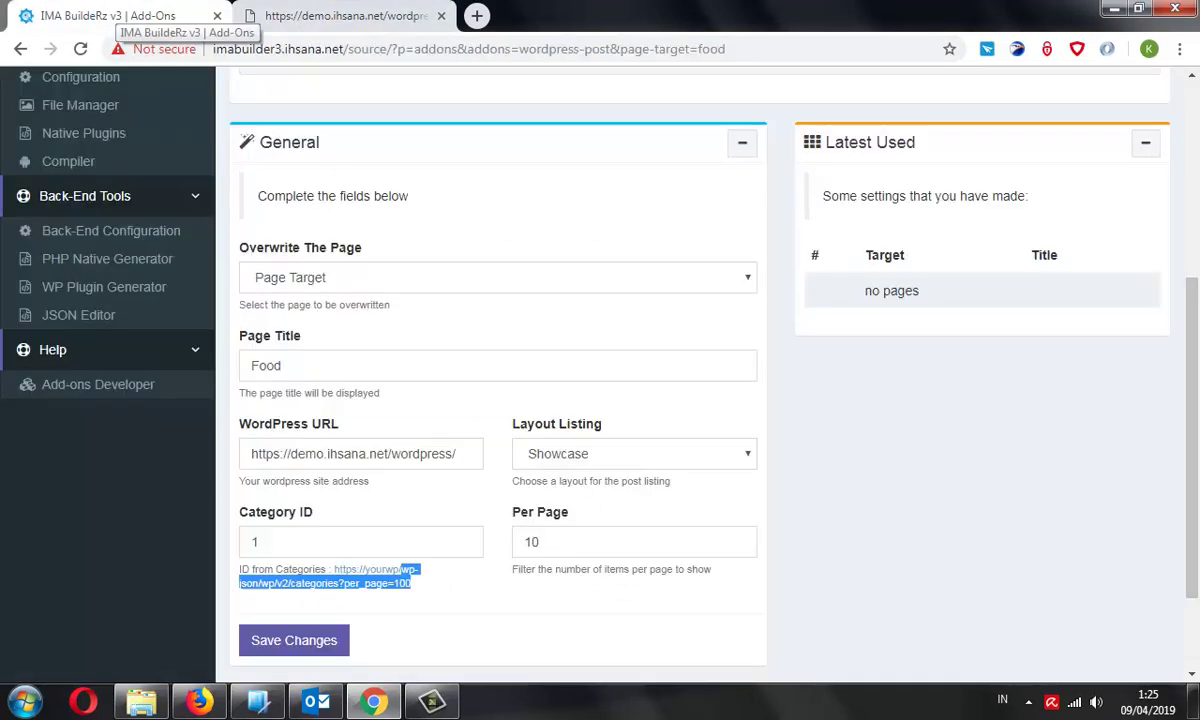
Replace Category ID 1 with 40 and save the Food page settings
click(436, 541)
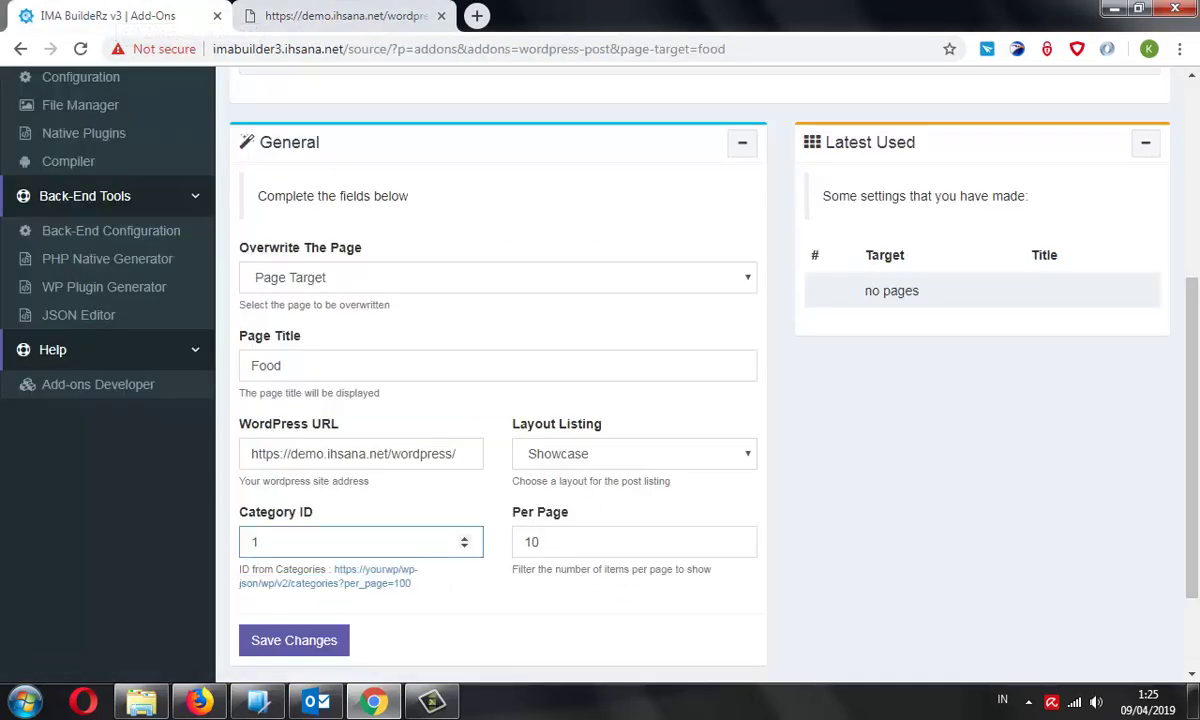
key(ctrl+a)
text(40)
key(ctrl+Tab)
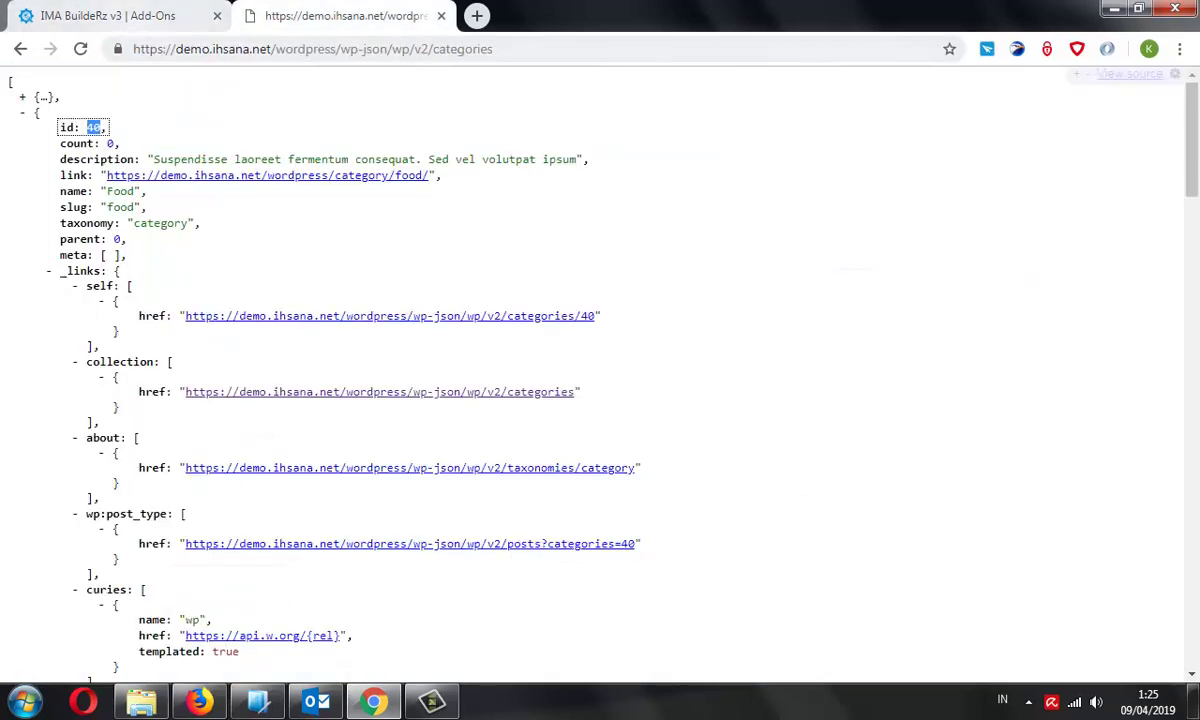
click(110, 15)
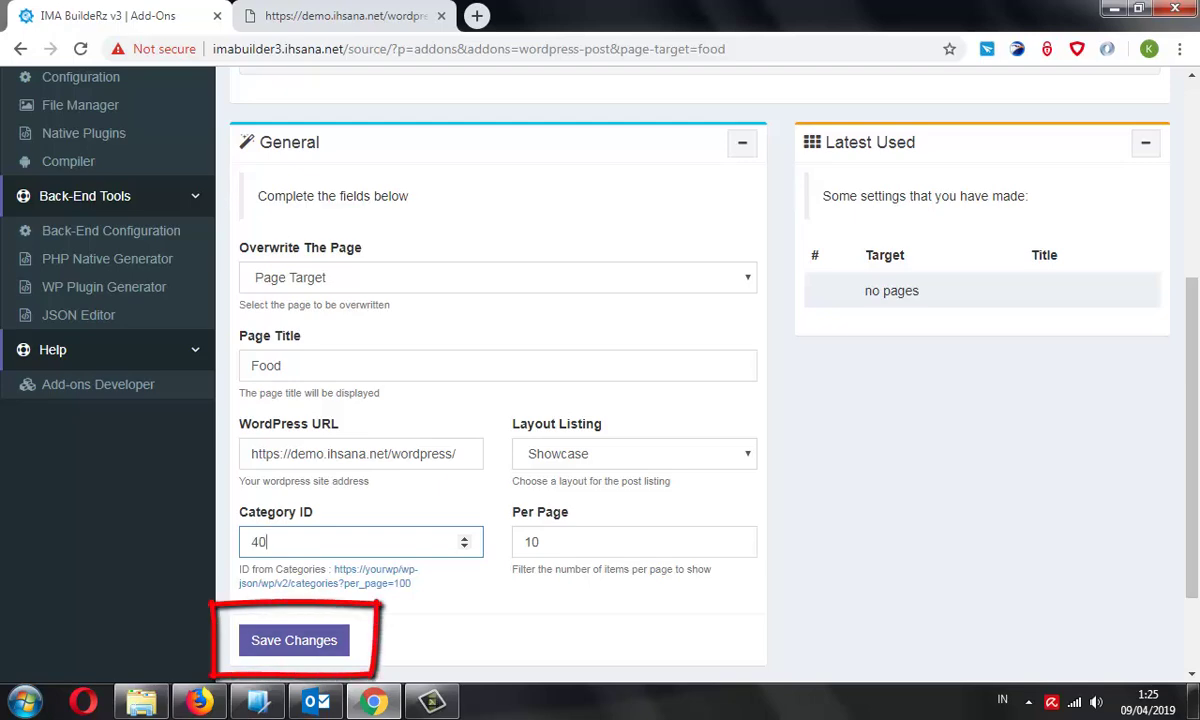
key(Return)
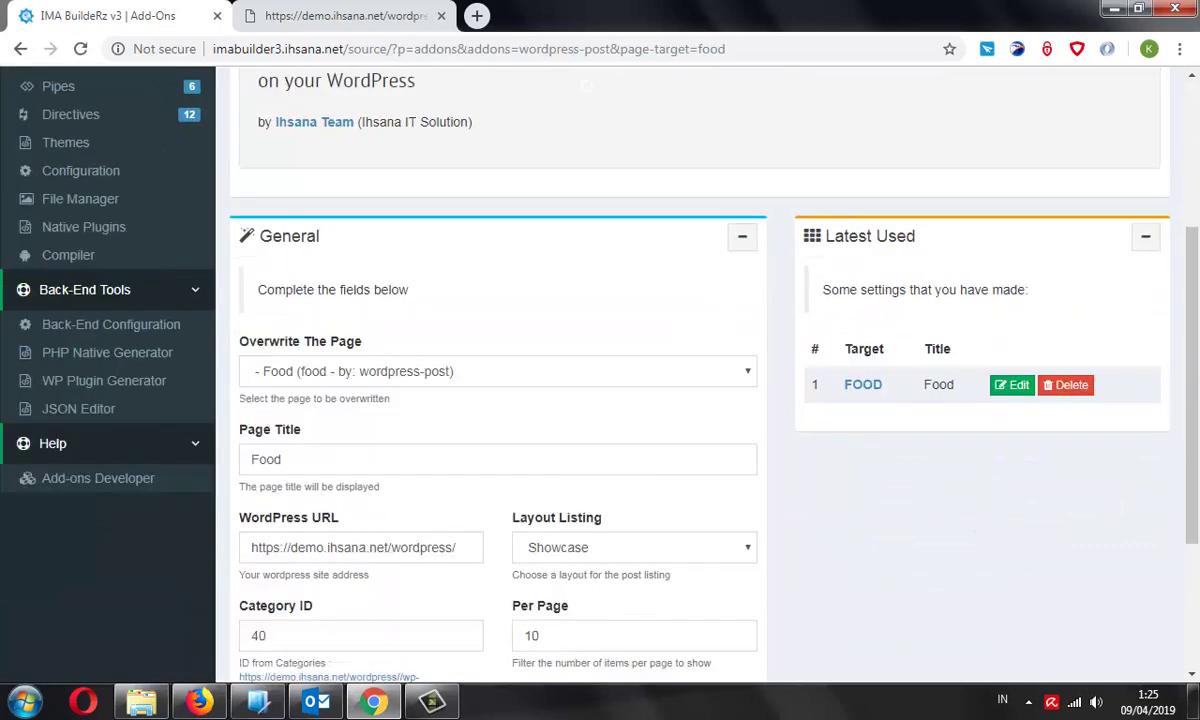
Target the Health page, check its categories JSON entry, and title it Health
click(497, 371)
click(322, 466)
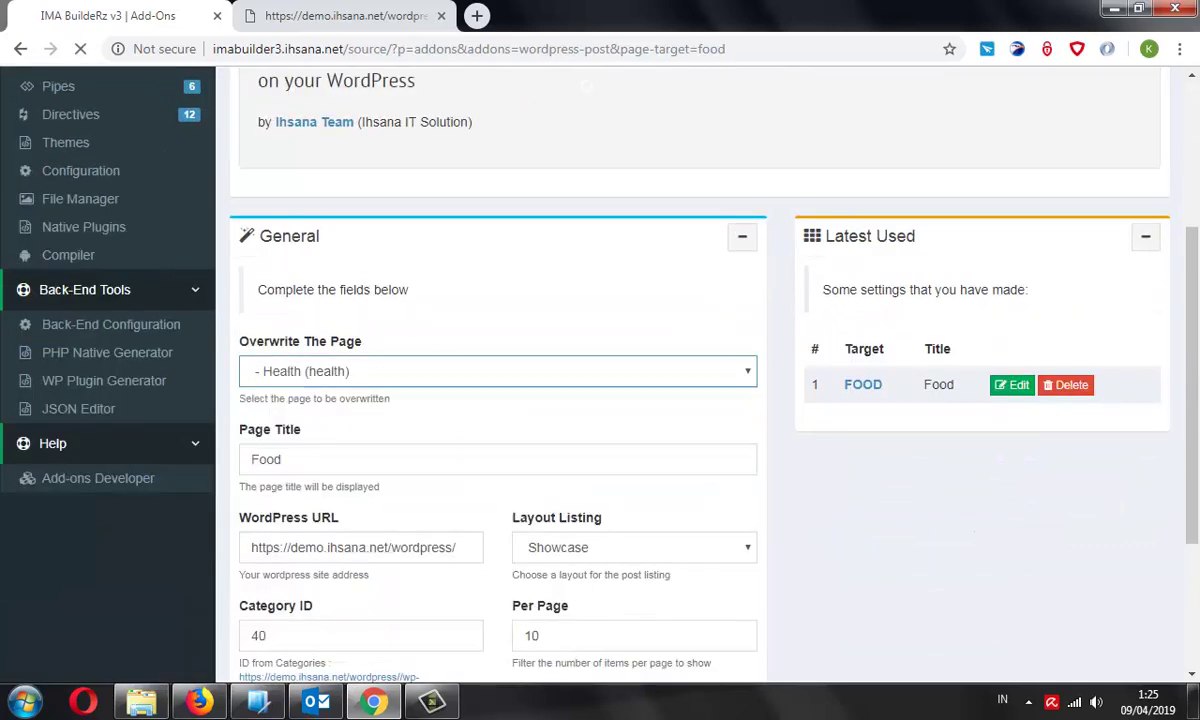
key(ctrl+Tab)
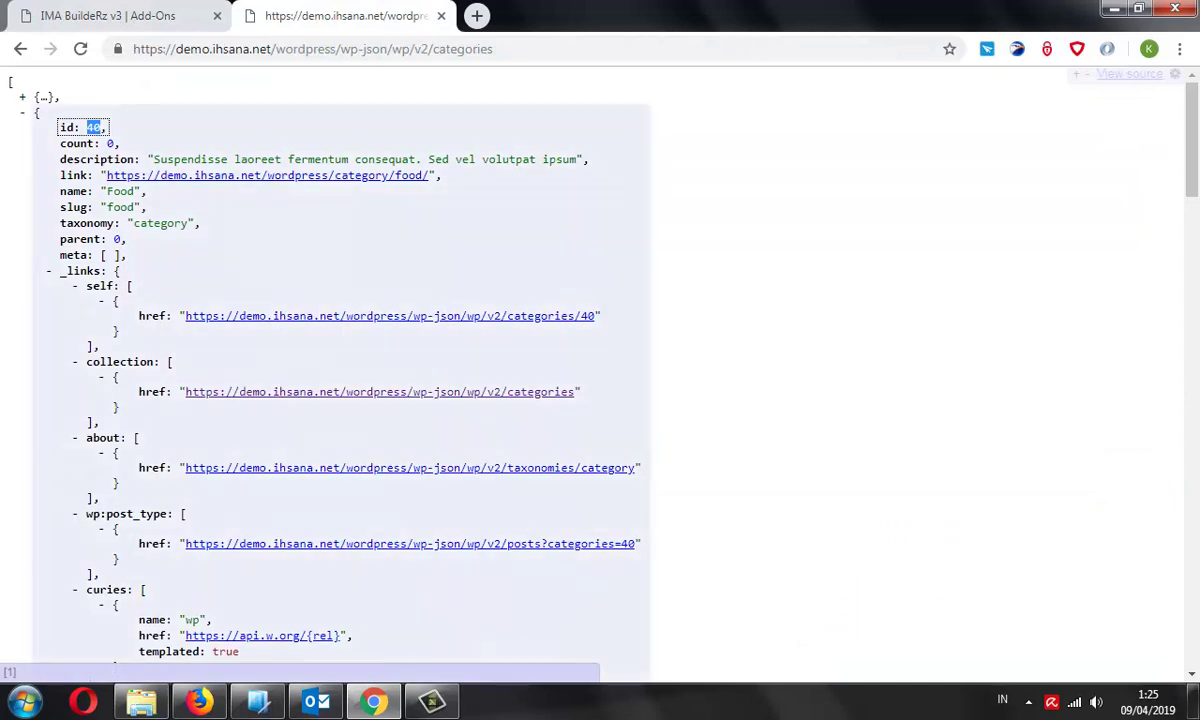
click(22, 112)
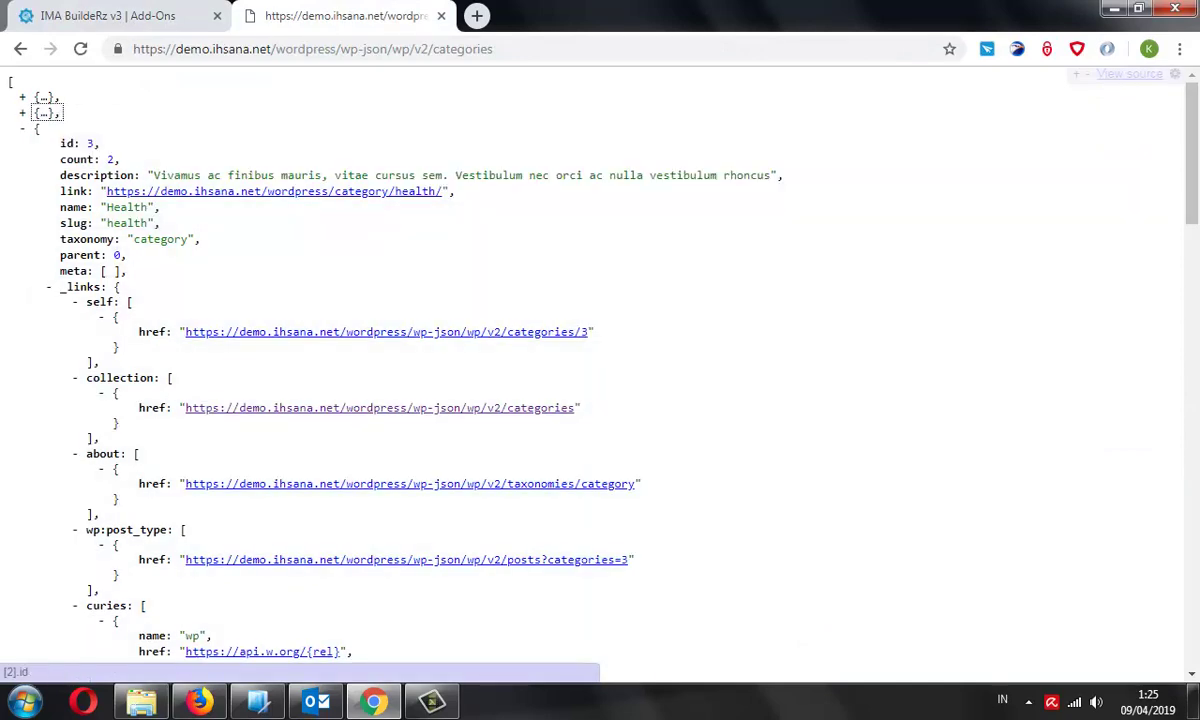
key(ctrl+Tab)
scroll(600, 360, down, 5)
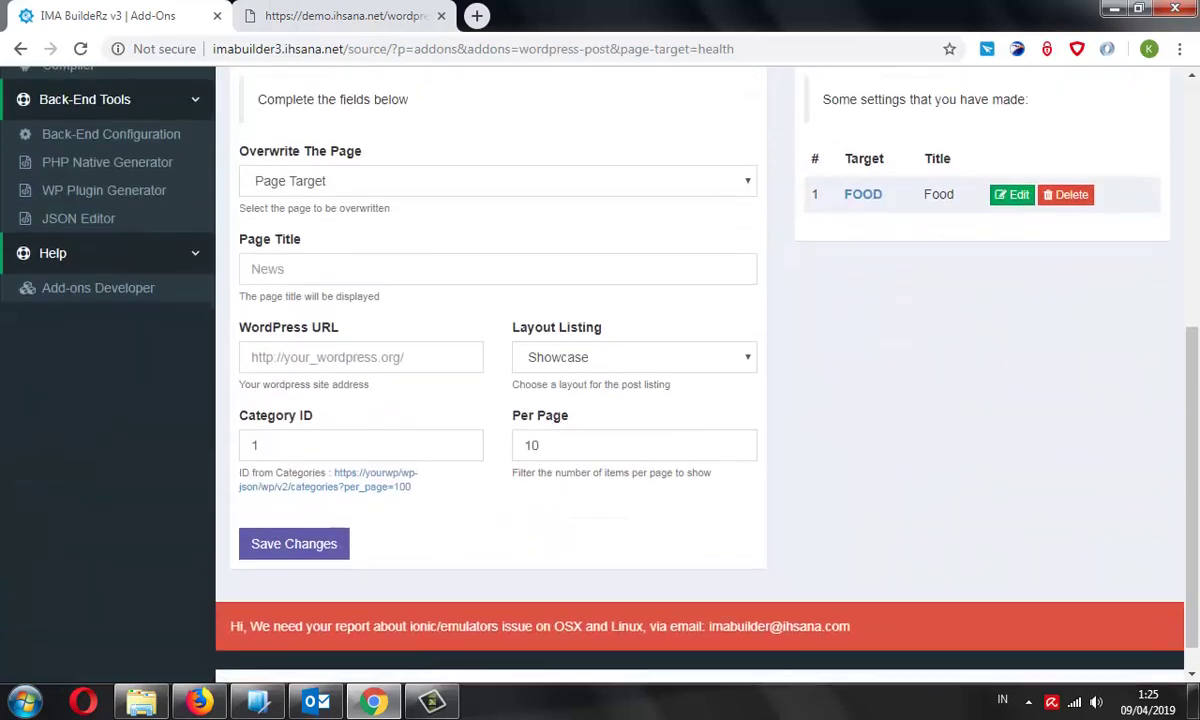
click(497, 146)
click(497, 146)
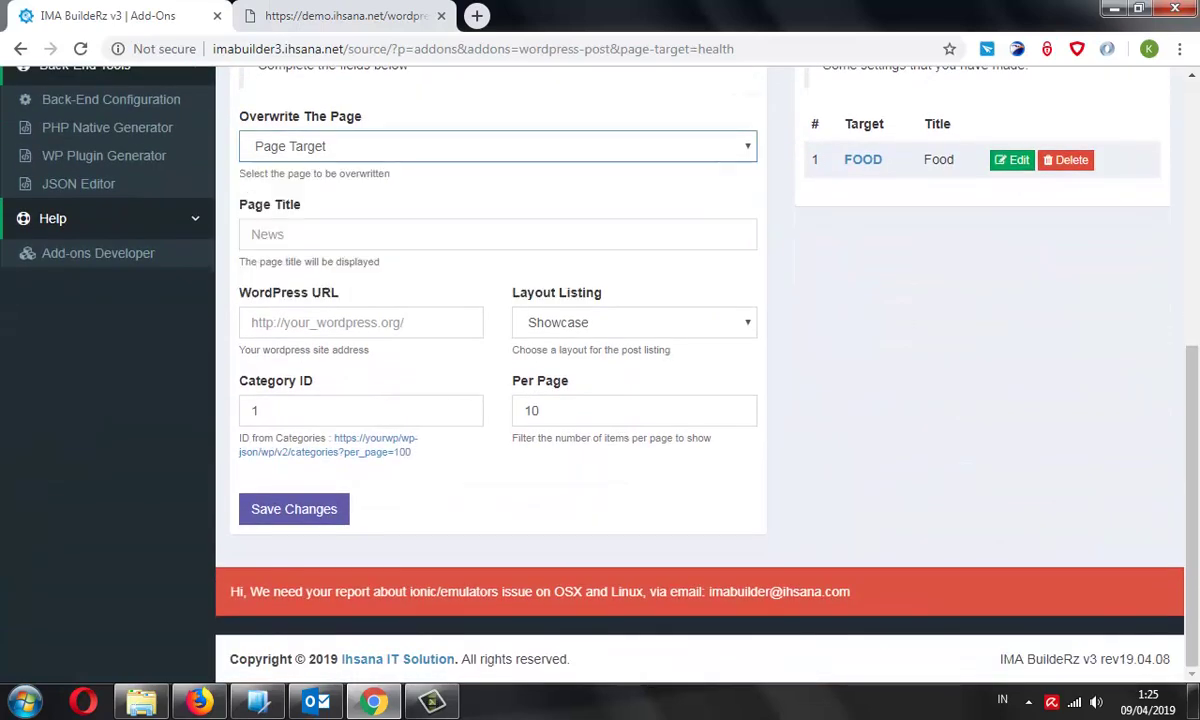
click(497, 234)
text(He)
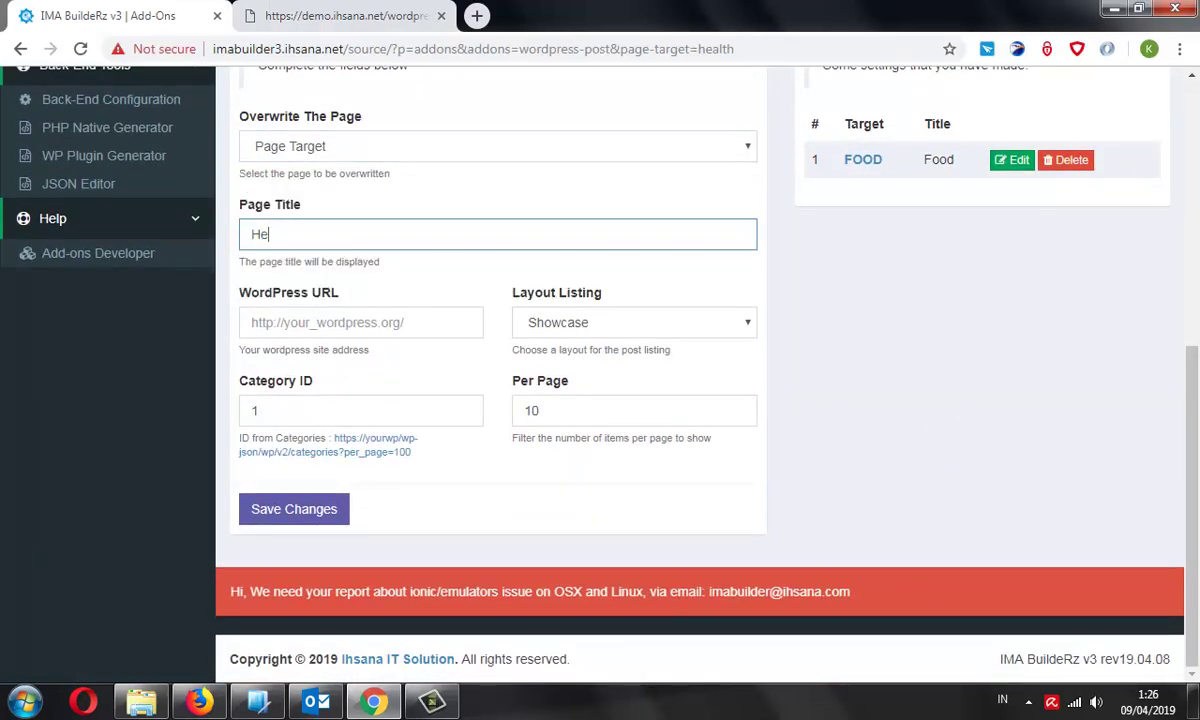
Enter Category ID 3 and paste the demo WordPress site address into the URL field
scroll(600, 360, up, 2)
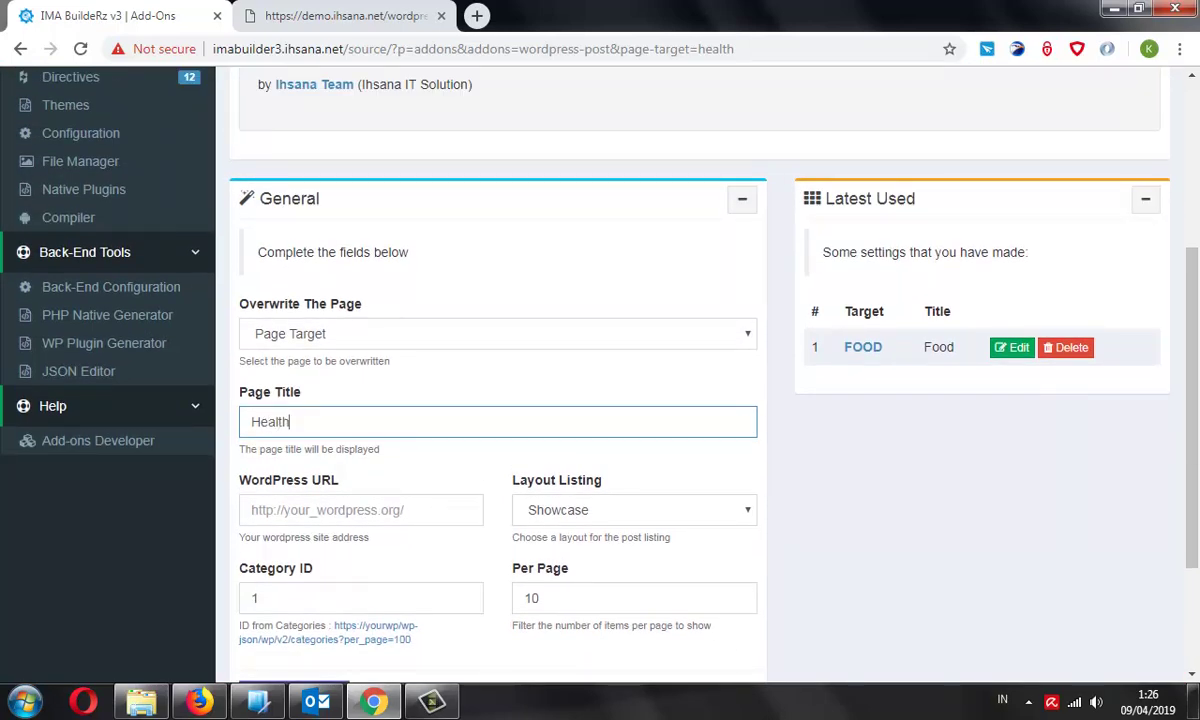
scroll(600, 400, down, 2)
click(432, 410)
text(e)
key(ctrl+a)
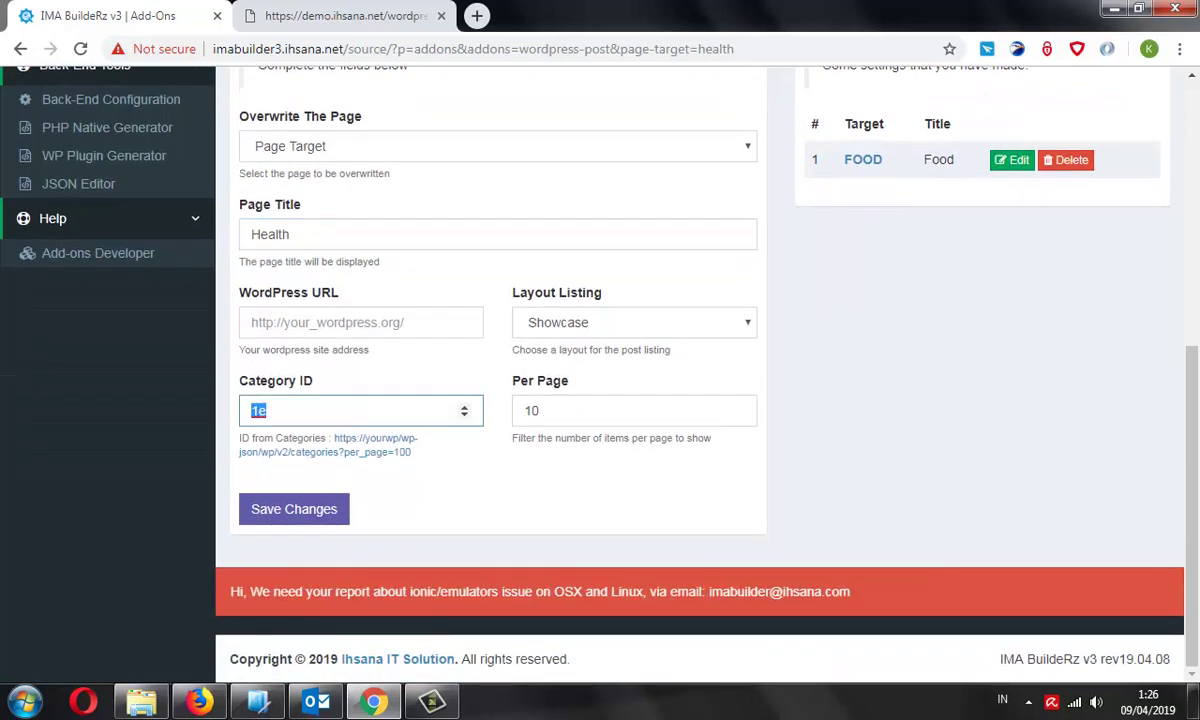
text(3)
click(345, 16)
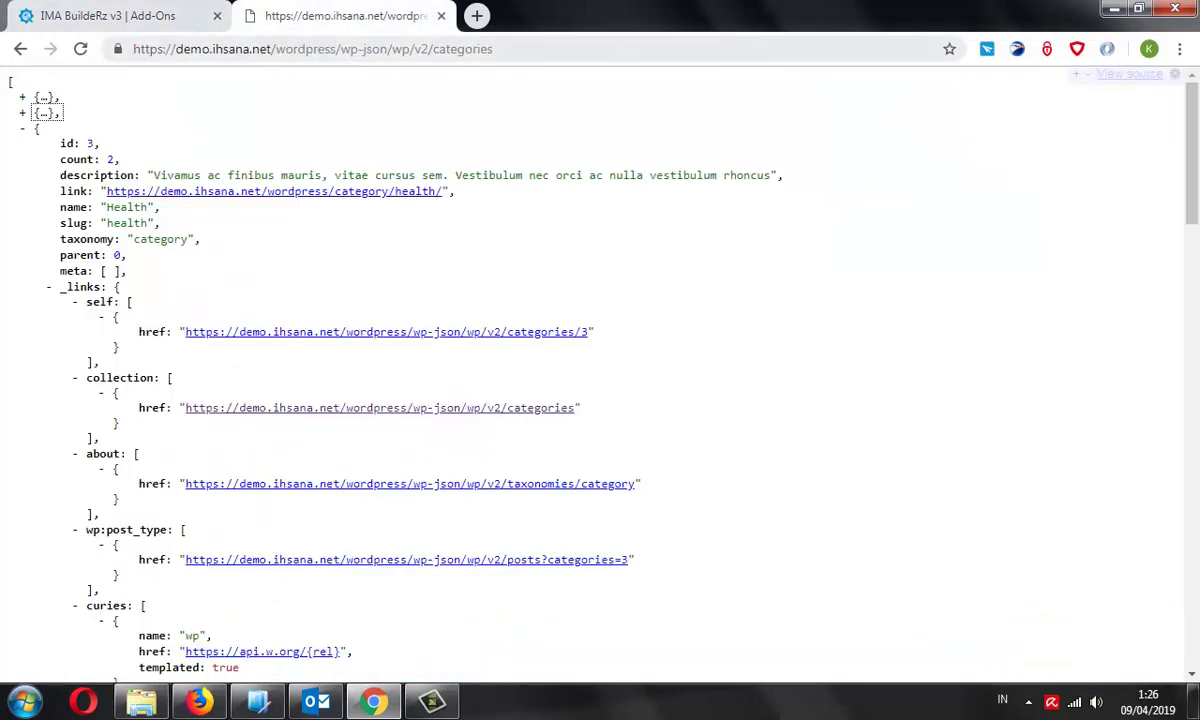
drag(276, 49, 133, 49)
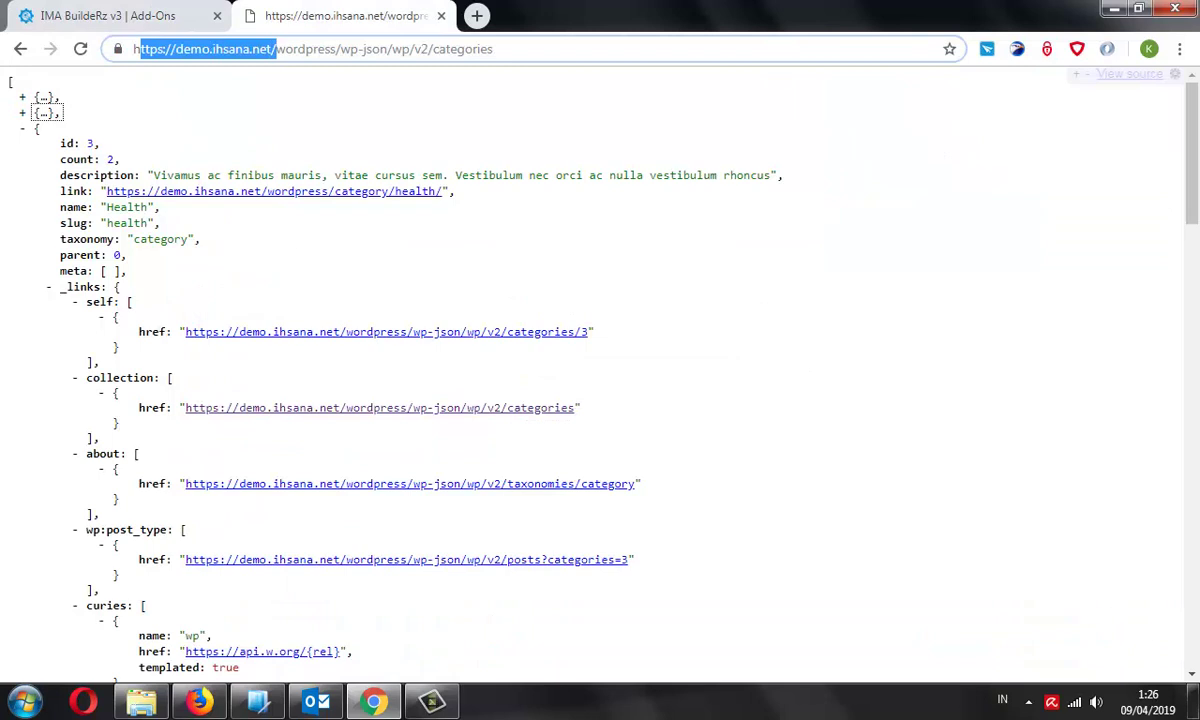
drag(343, 49, 133, 49)
key(ctrl+c)
click(108, 16)
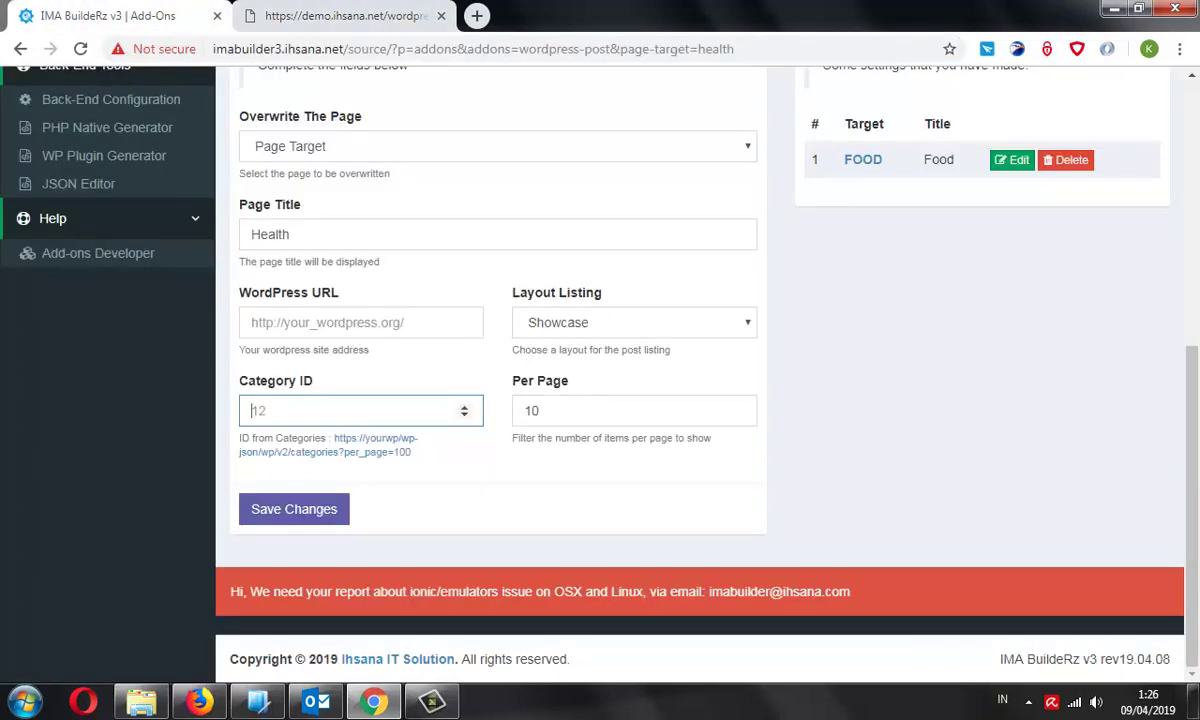
click(360, 322)
key(ctrl+v)
Pick the Item List layout, confirm Category ID 3, and save the Health settings
click(634, 322)
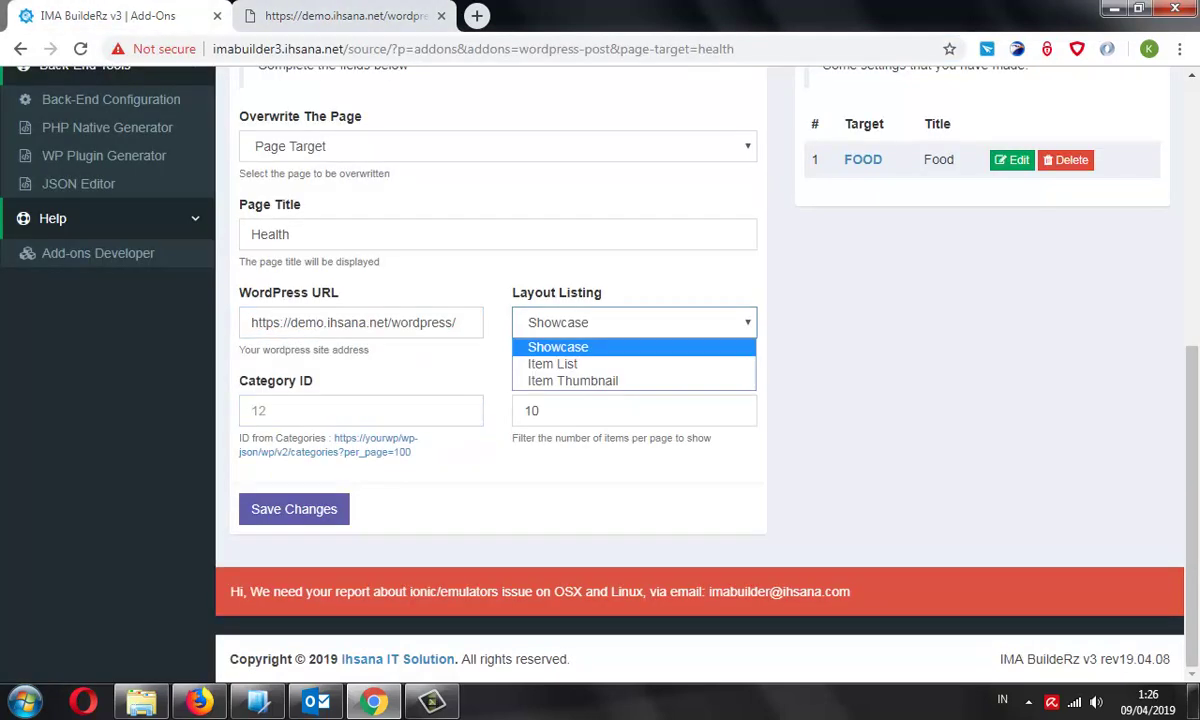
click(634, 322)
click(634, 322)
click(540, 361)
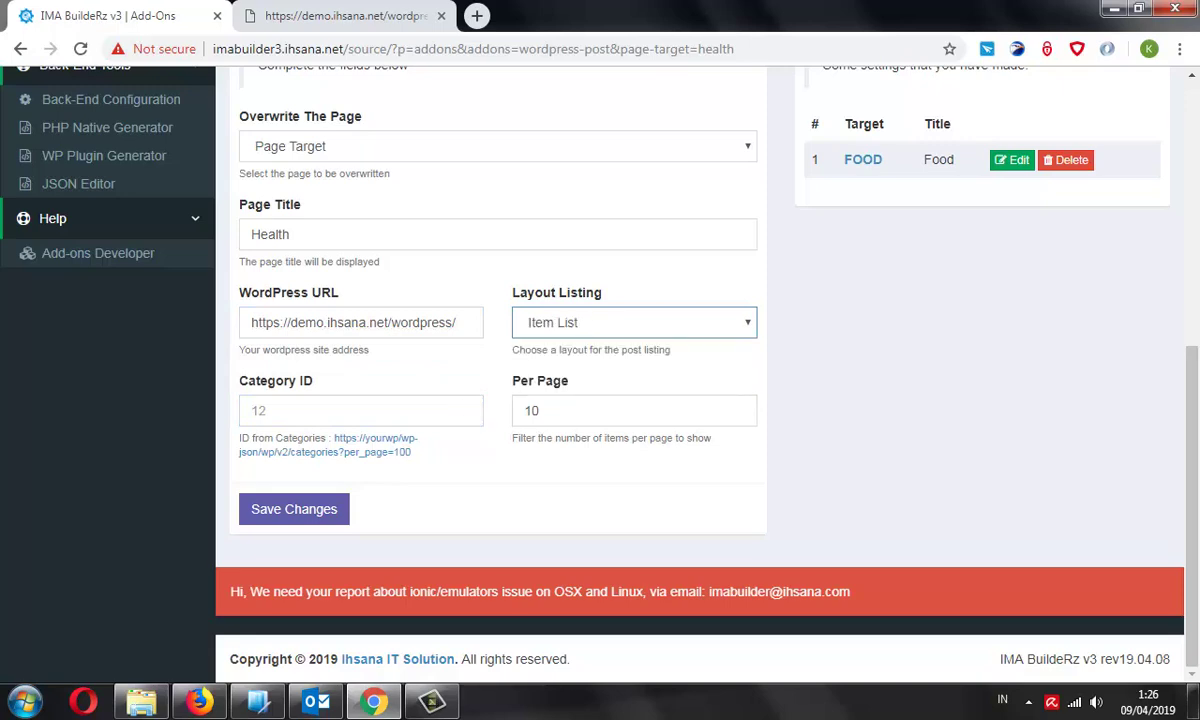
click(436, 410)
click(345, 16)
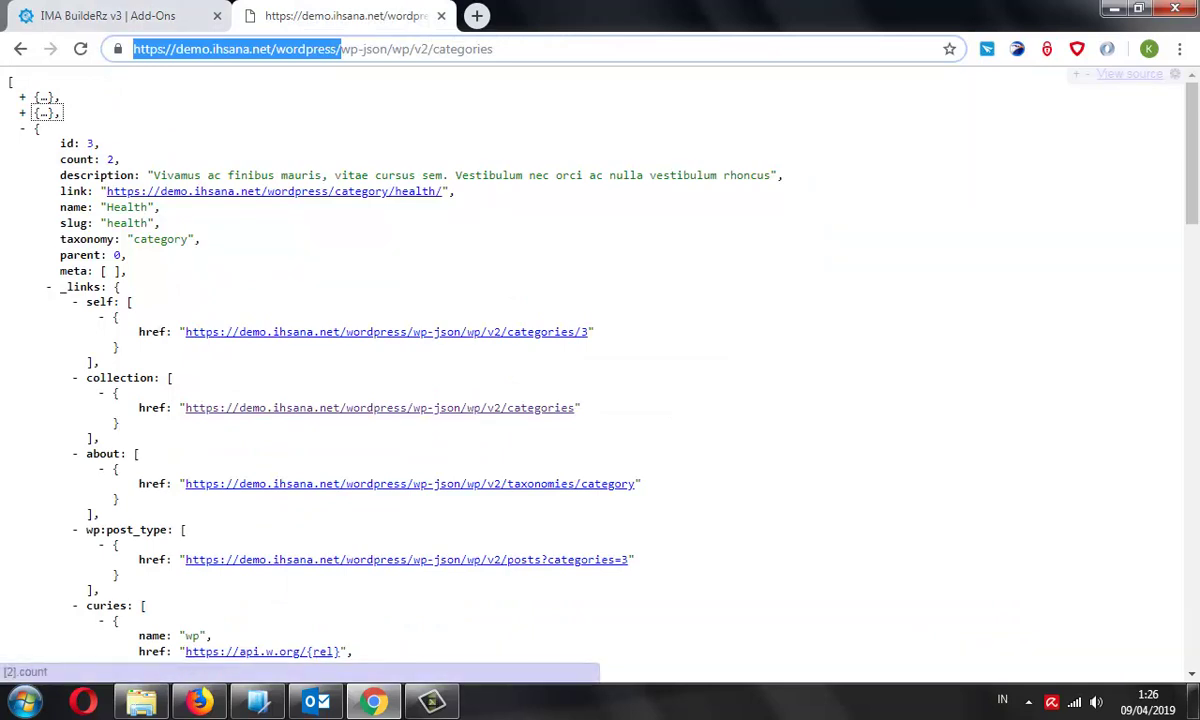
click(180, 16)
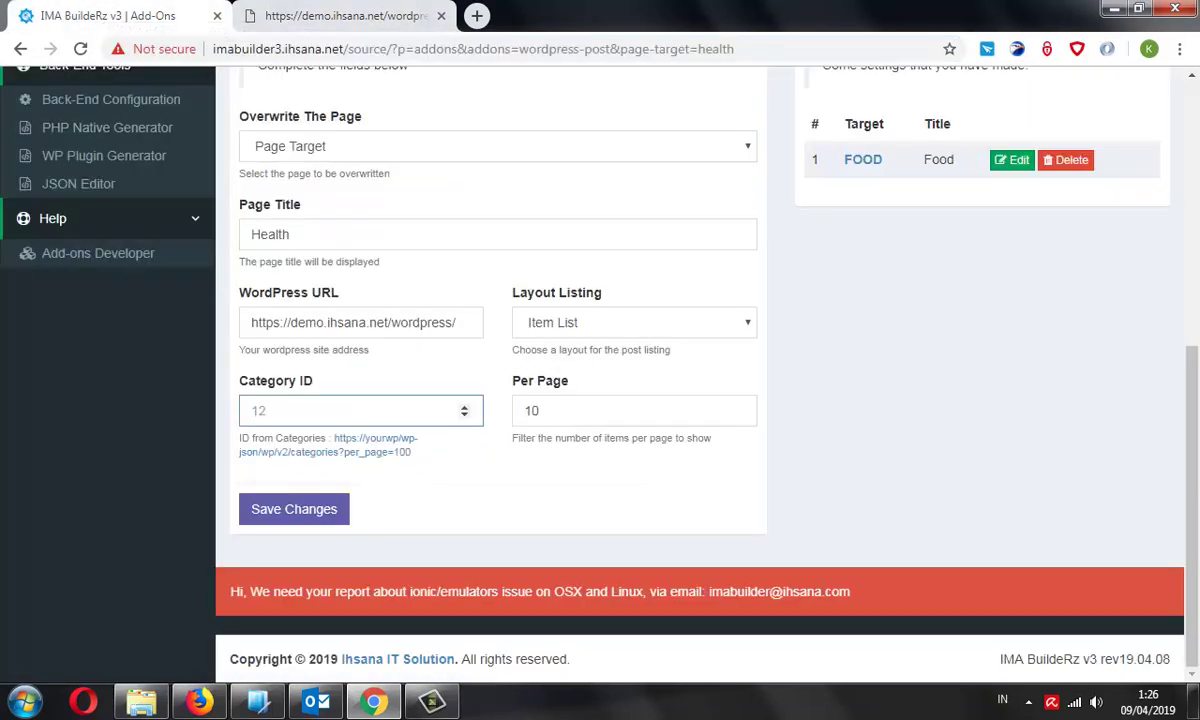
text(3)
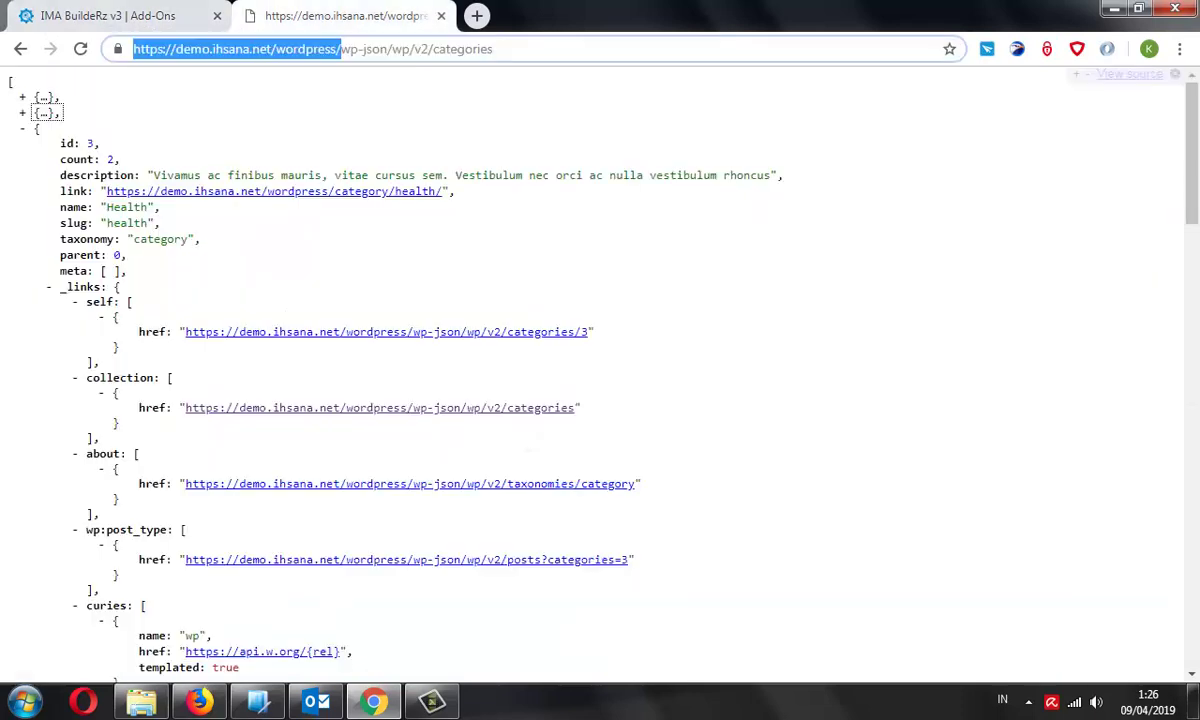
click(345, 16)
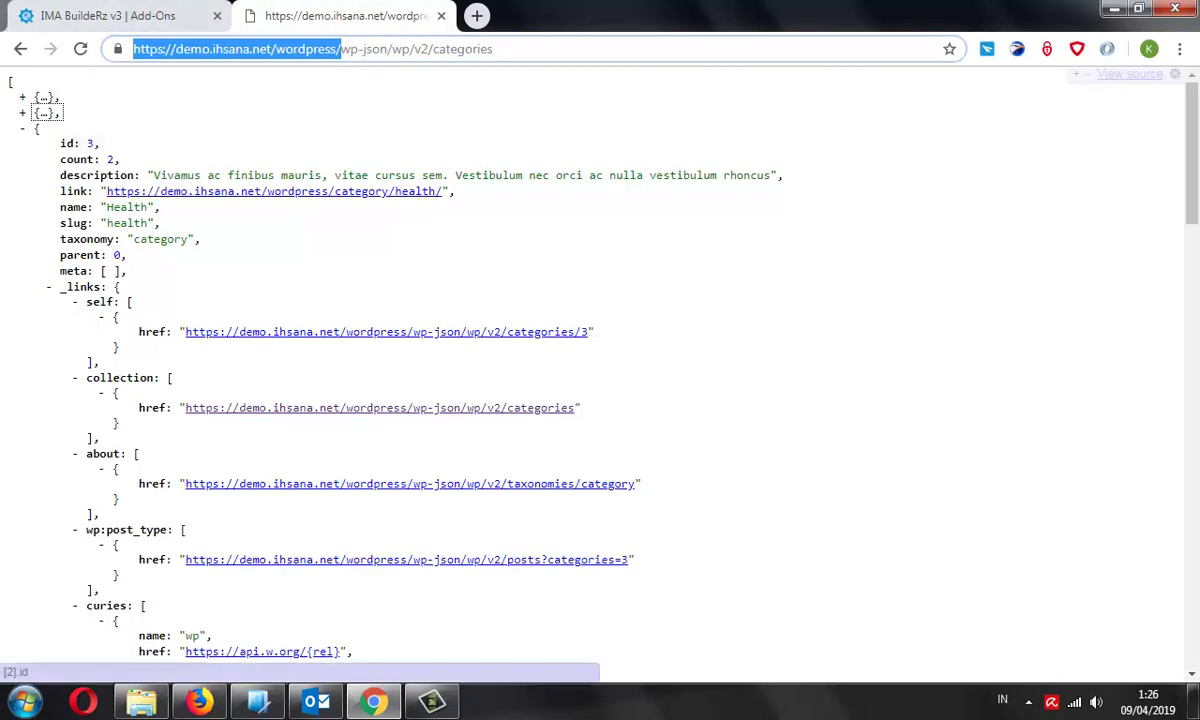
click(130, 16)
click(294, 509)
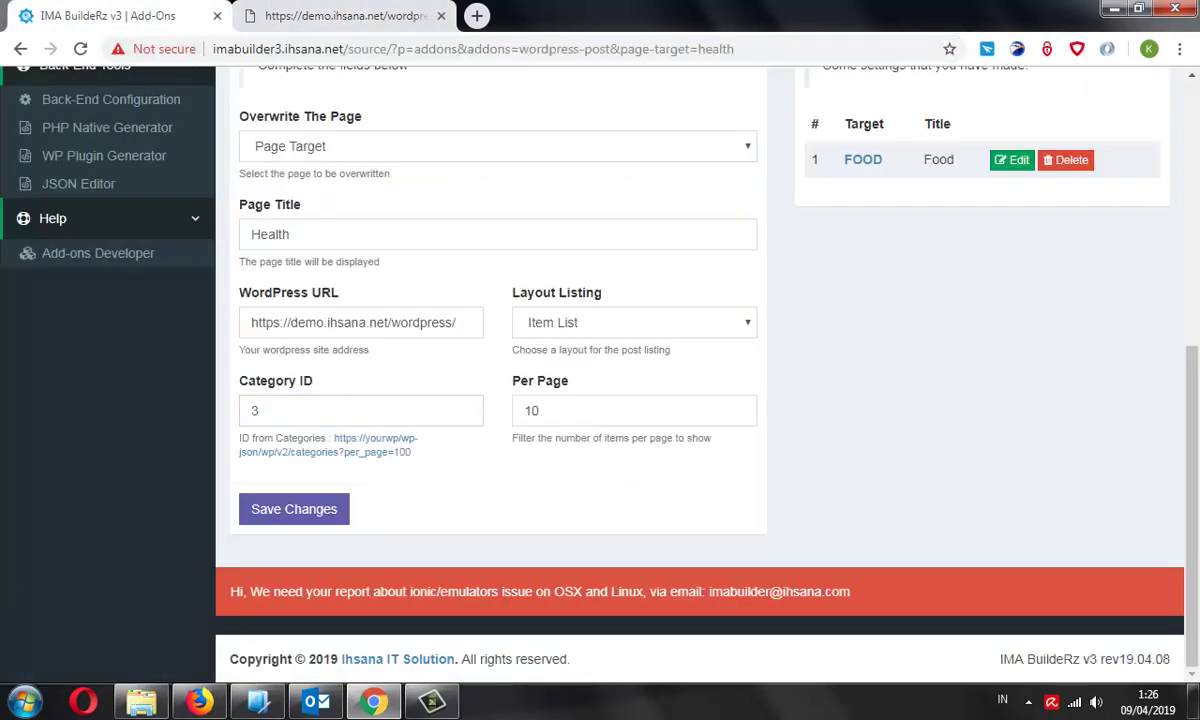
scroll(690, 400, down, 3)
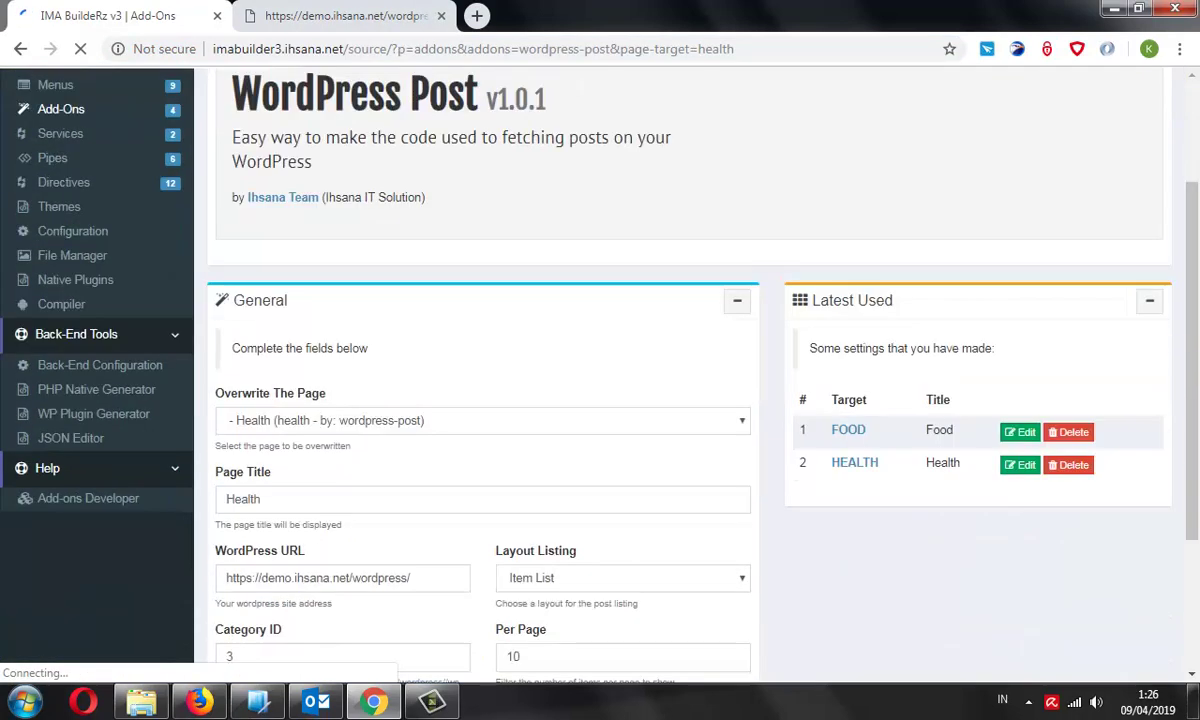
Choose Sport in Overwrite The Page, reloading the categories JSON to find its id
click(480, 310)
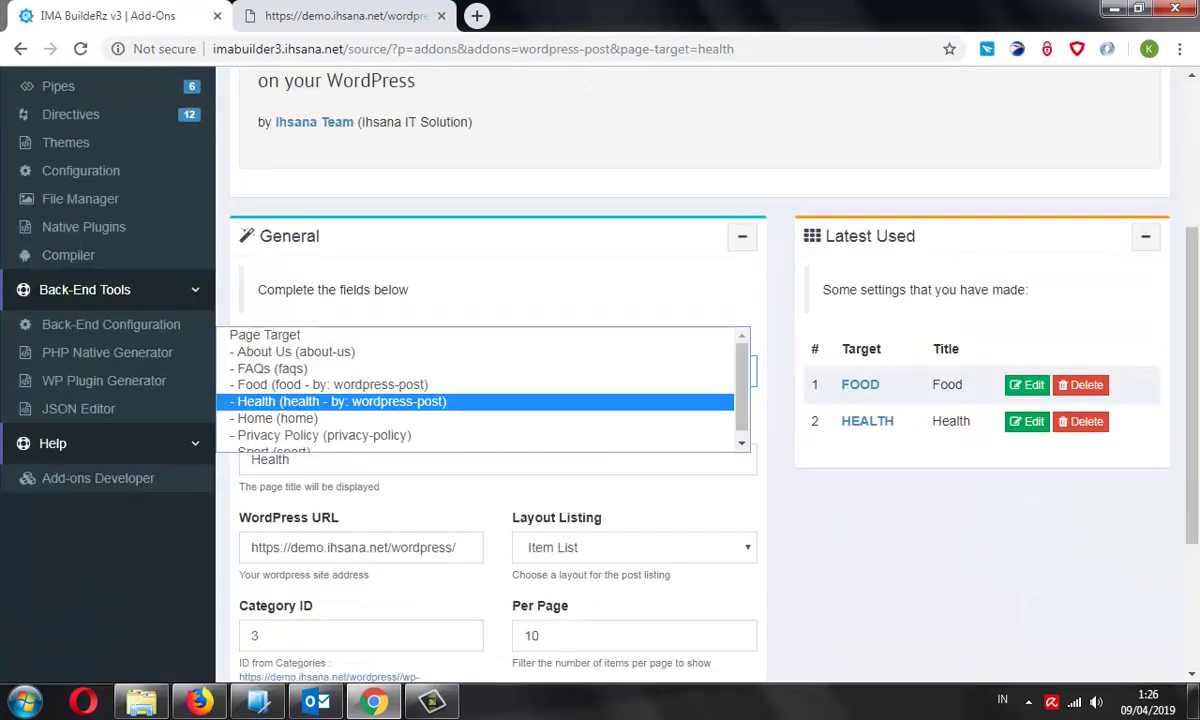
key(Down)
key(Down)
key(Return)
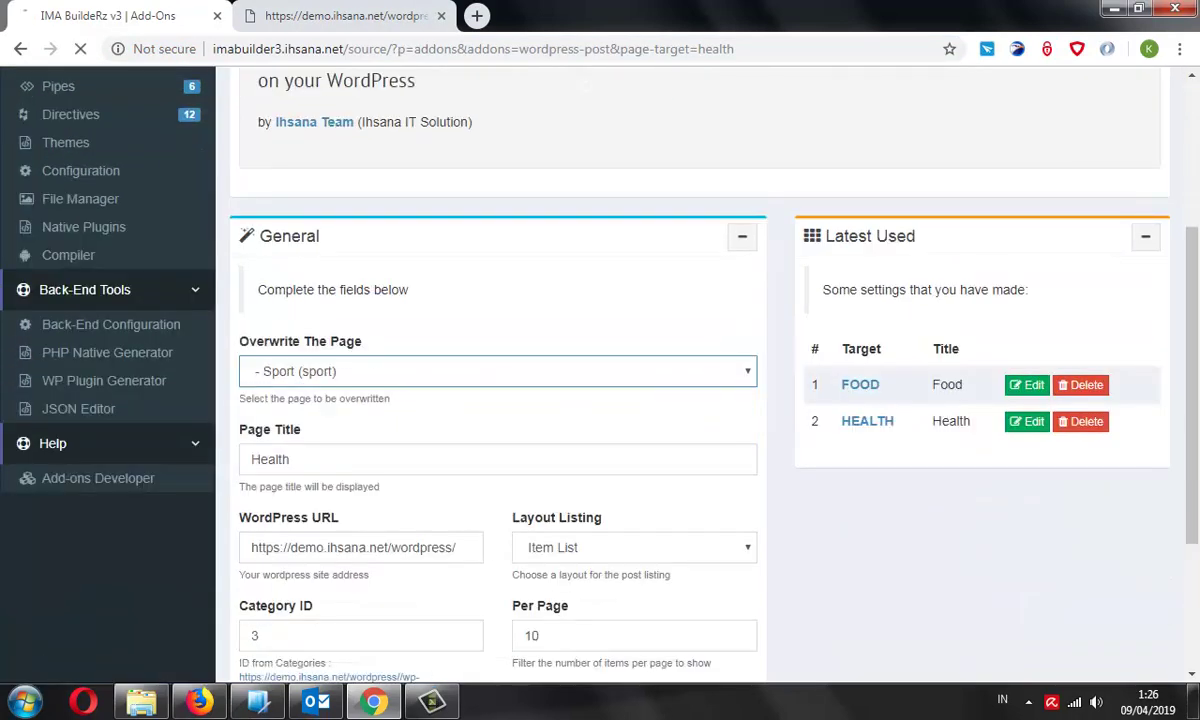
scroll(600, 400, down, 3)
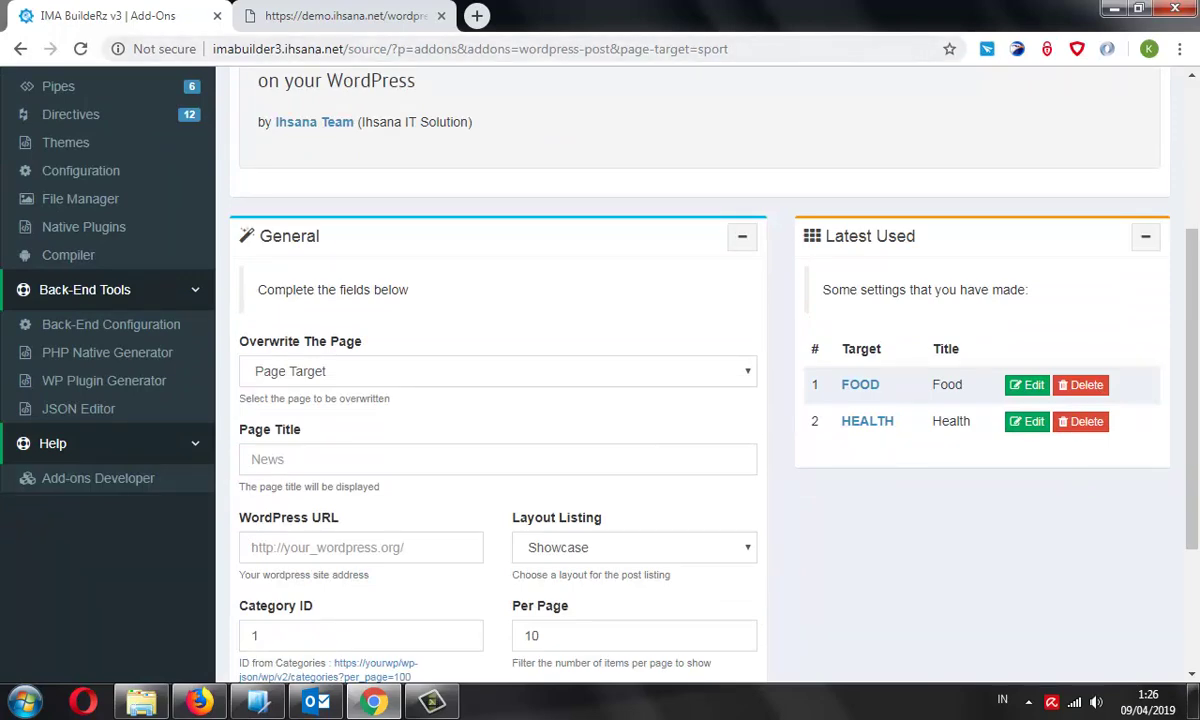
key(ctrl+Tab)
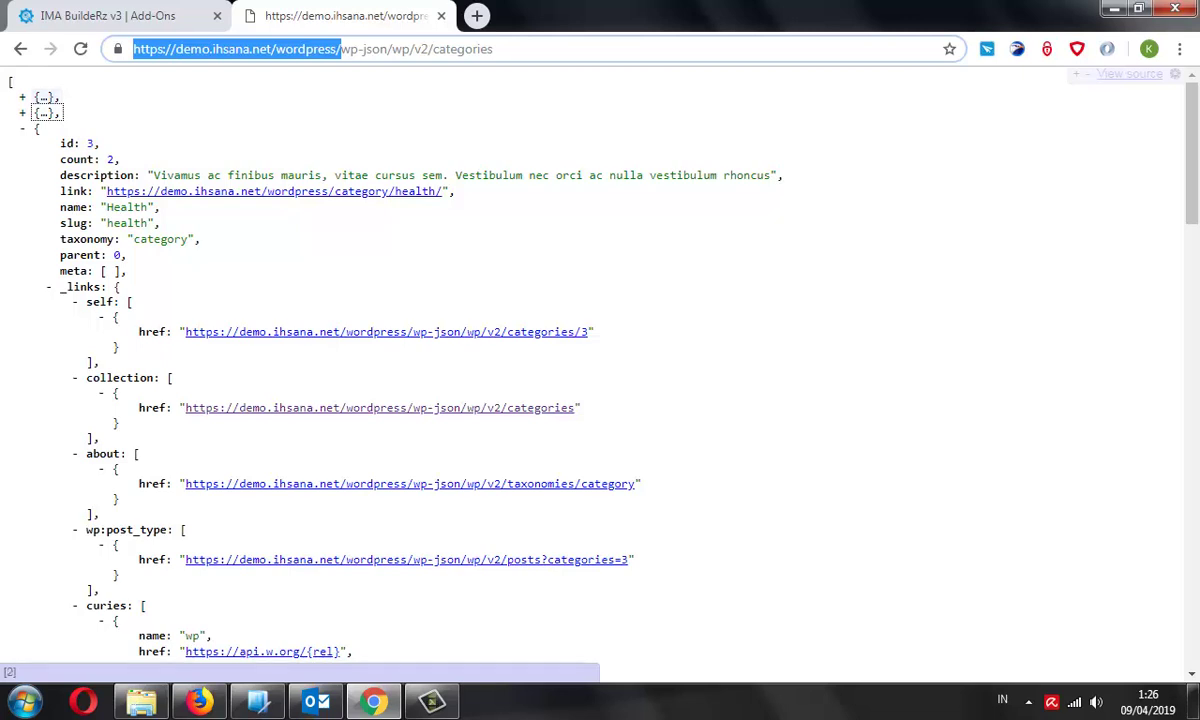
key(ctrl+Tab)
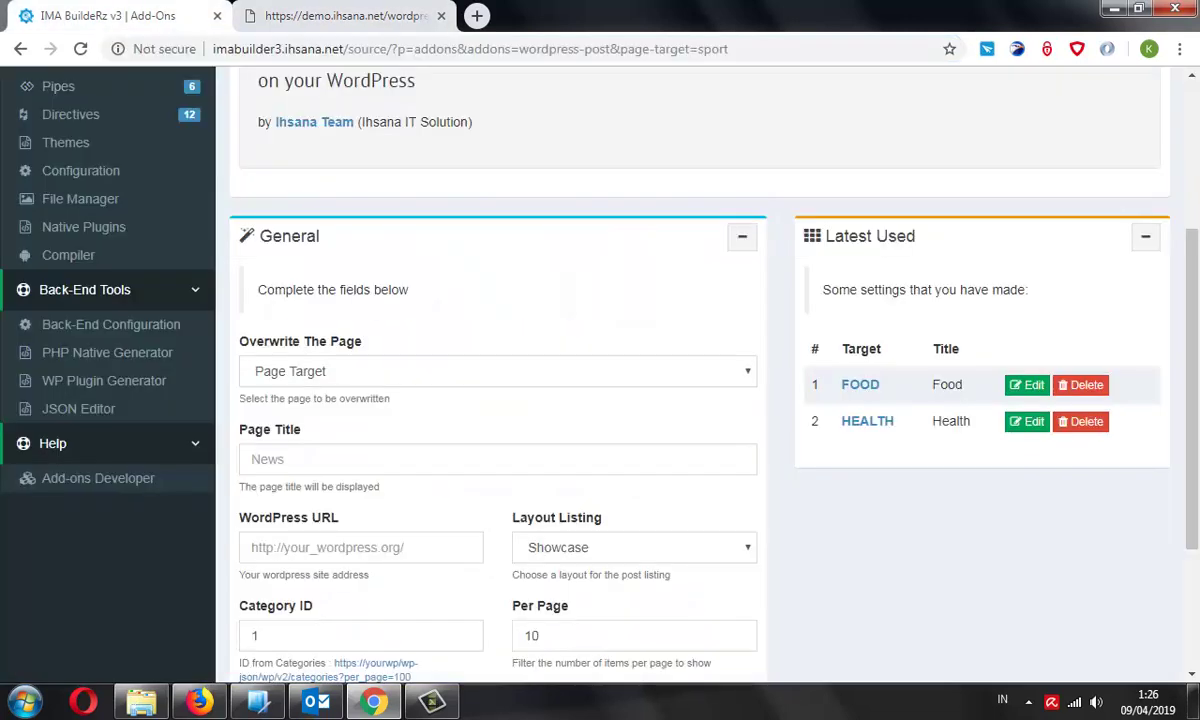
key(alt+Down)
key(Down)
key(Down)
key(Down)
key(Down)
key(Down)
key(Down)
key(Down)
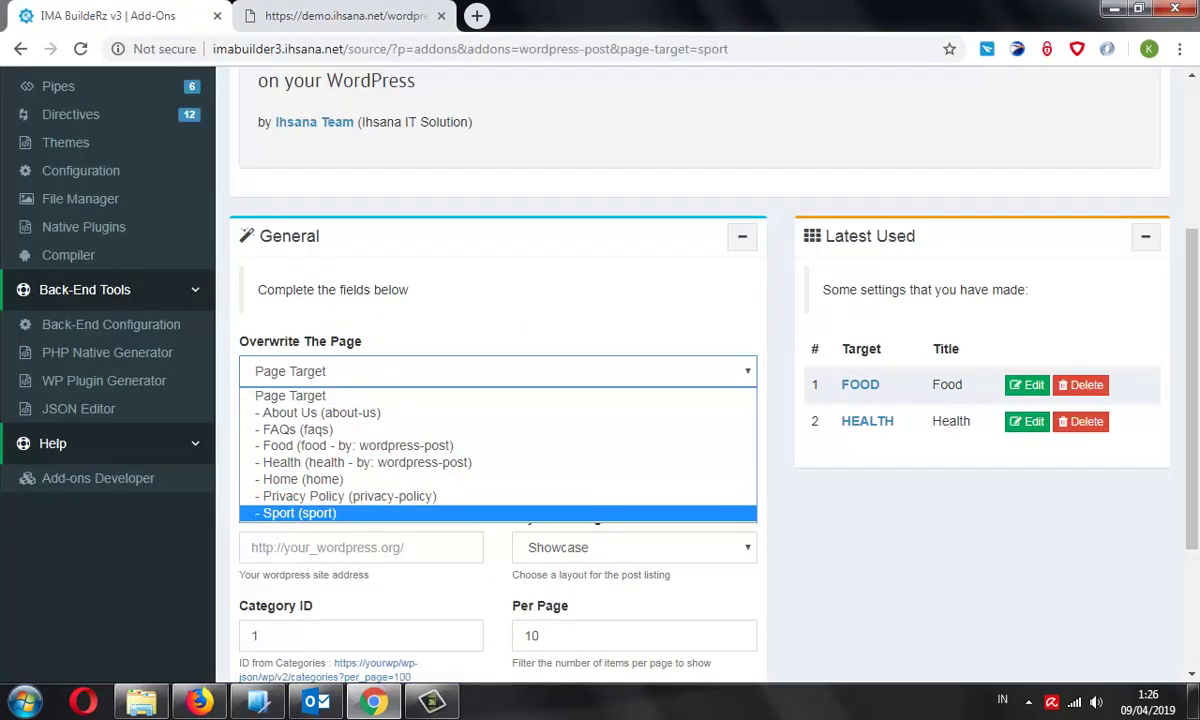
key(Return)
key(ctrl+Tab)
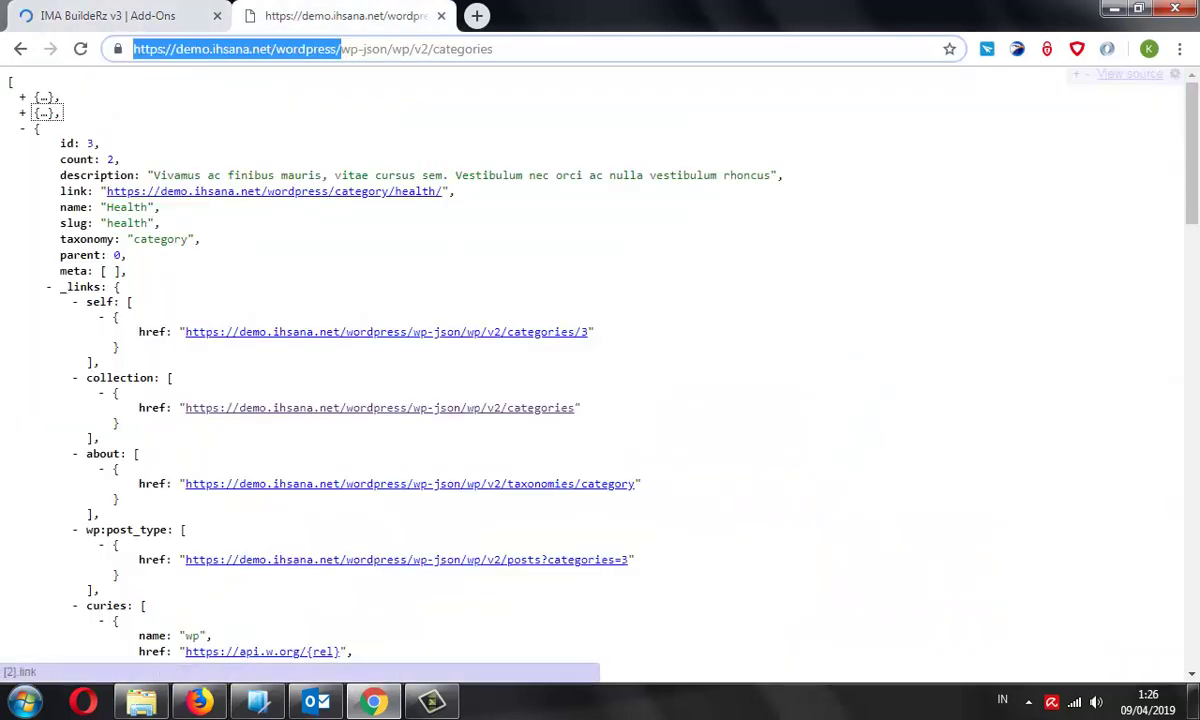
key(F5)
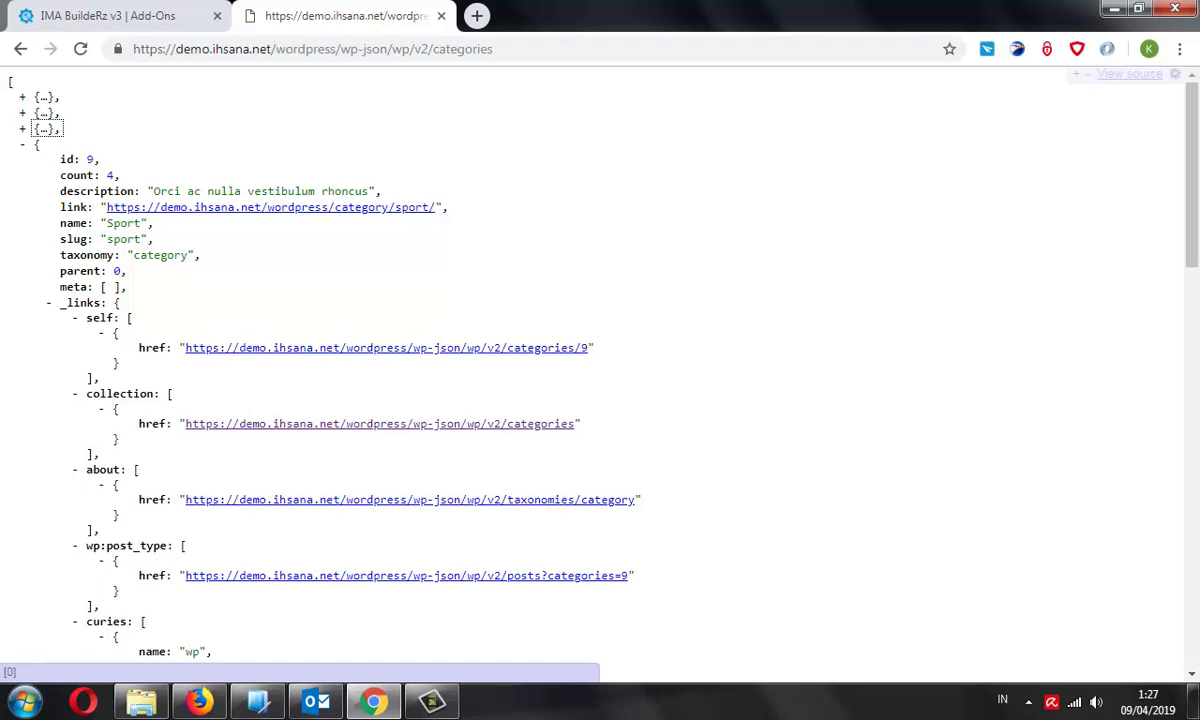
key(ctrl+shift+Tab)
scroll(600, 400, down, 10)
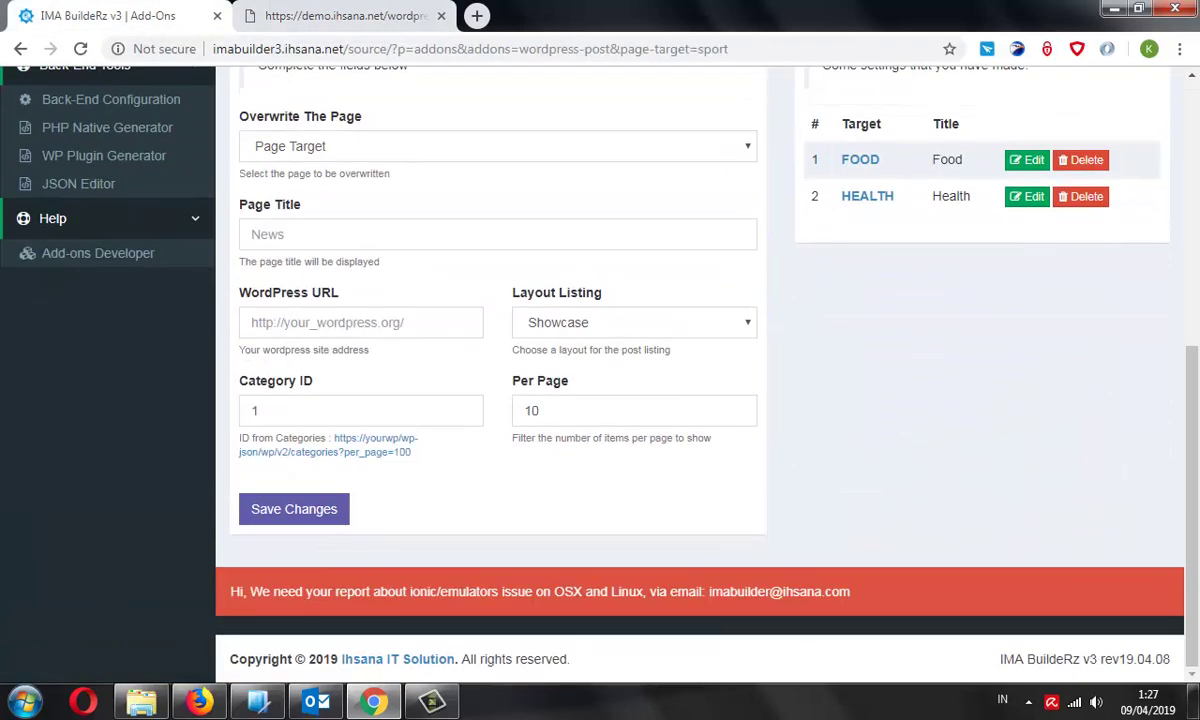
Set Category ID to 9 and autofill the demo WordPress address in the URL field
double_click(255, 410)
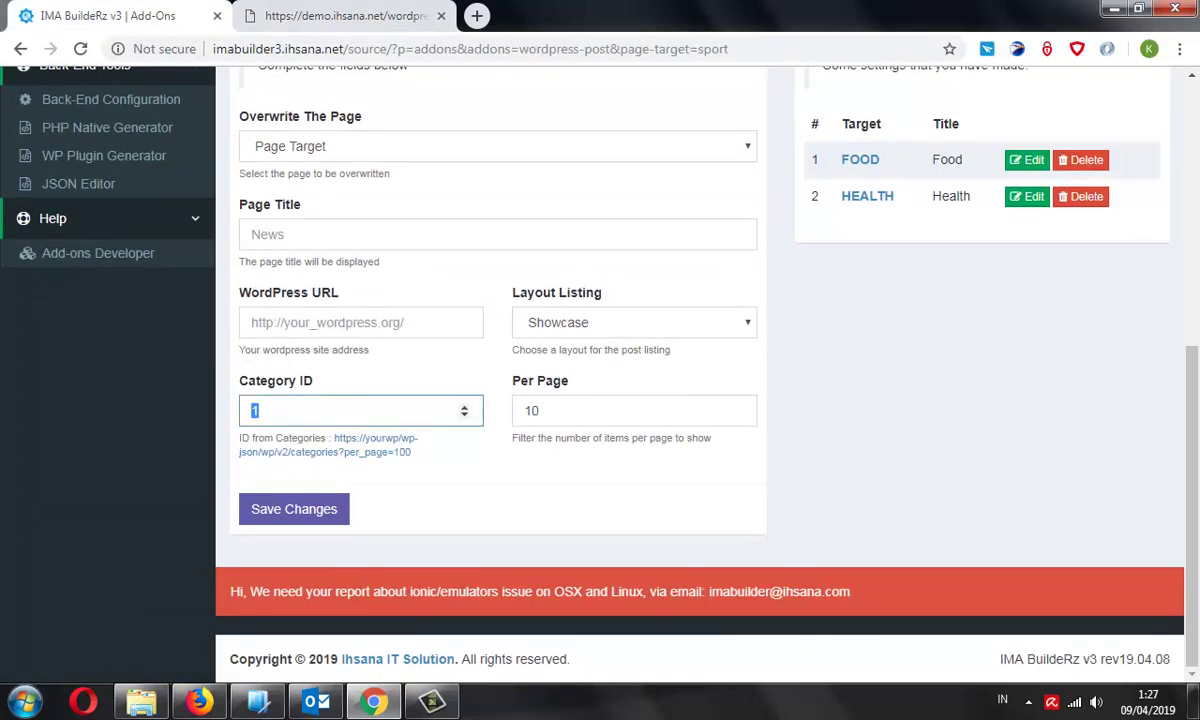
text(9)
click(360, 322)
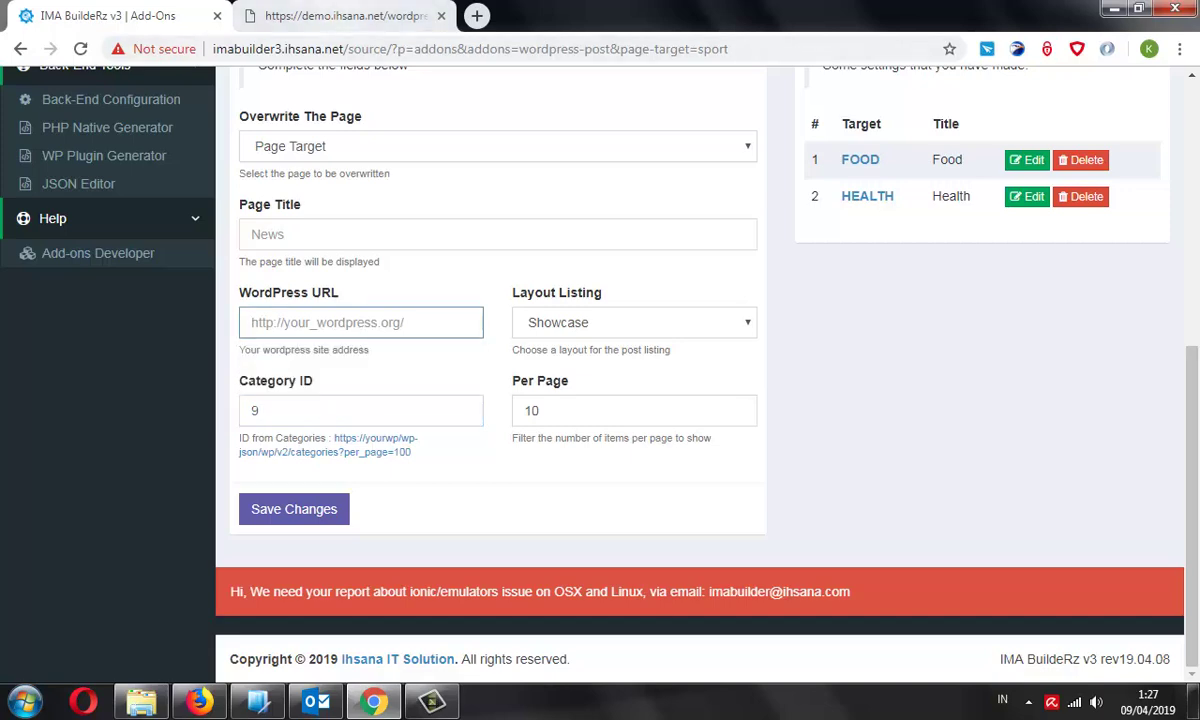
key(ctrl+Tab)
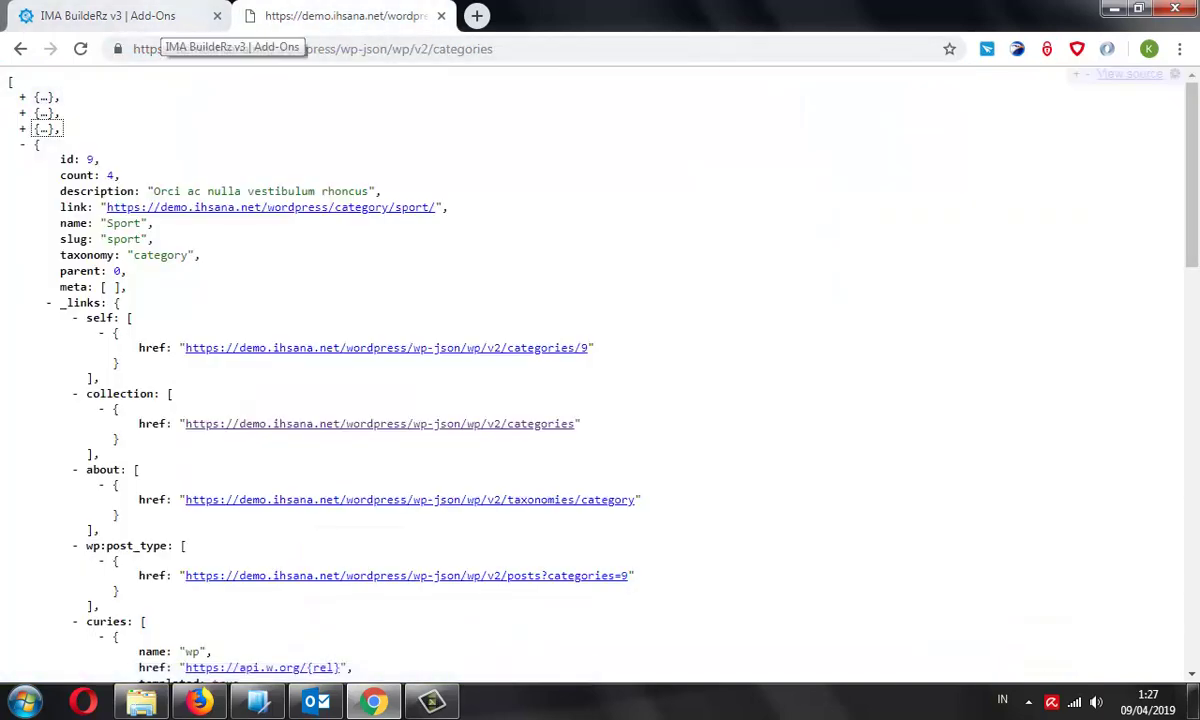
click(160, 16)
key(Down)
key(Down)
key(Return)
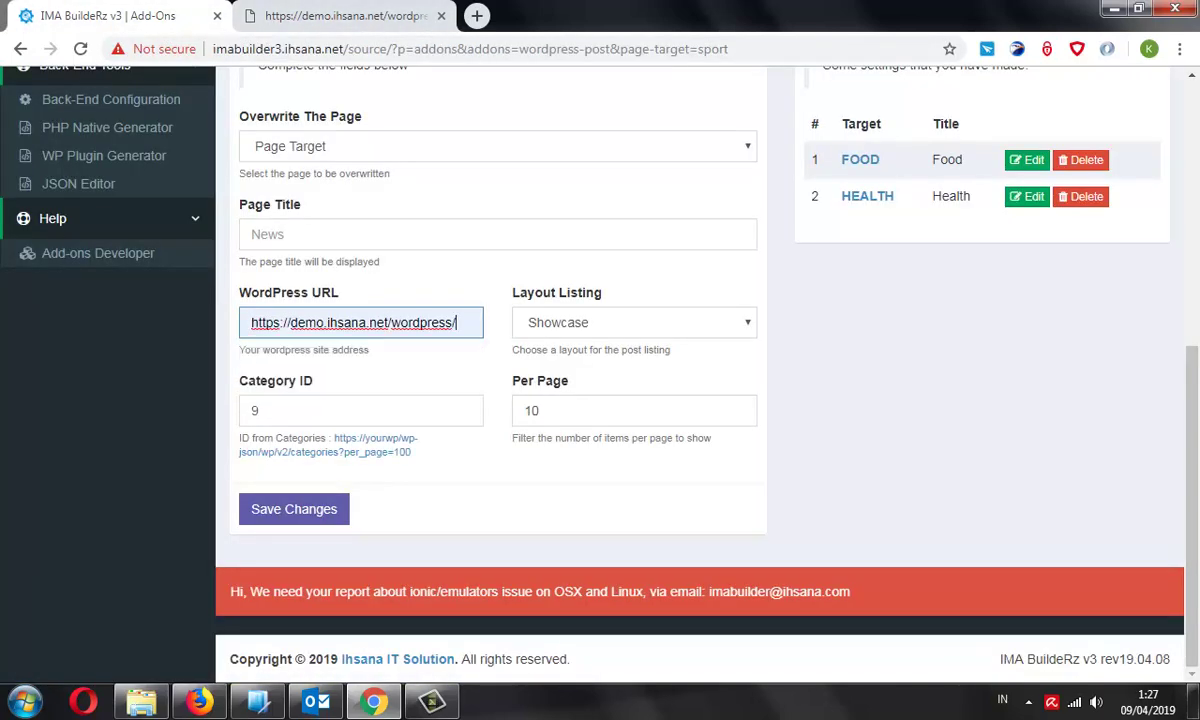
Title the page Sport and save the Sport page settings
scroll(600, 380, up, 1)
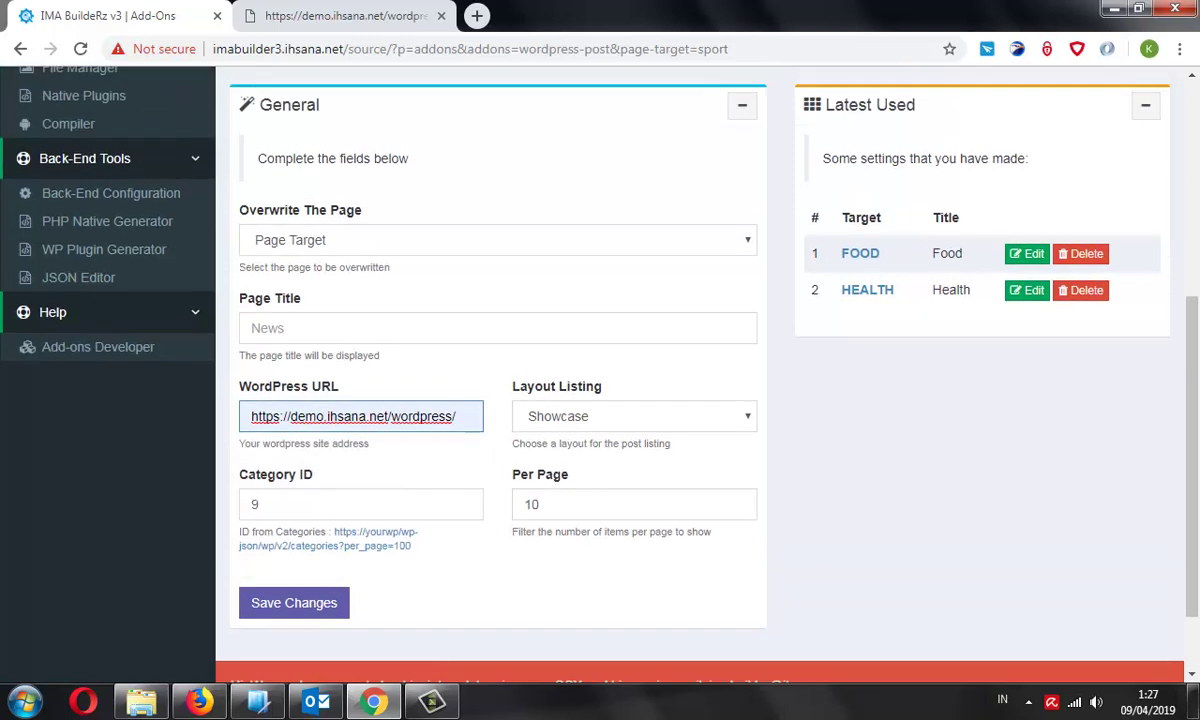
click(300, 328)
text(S)
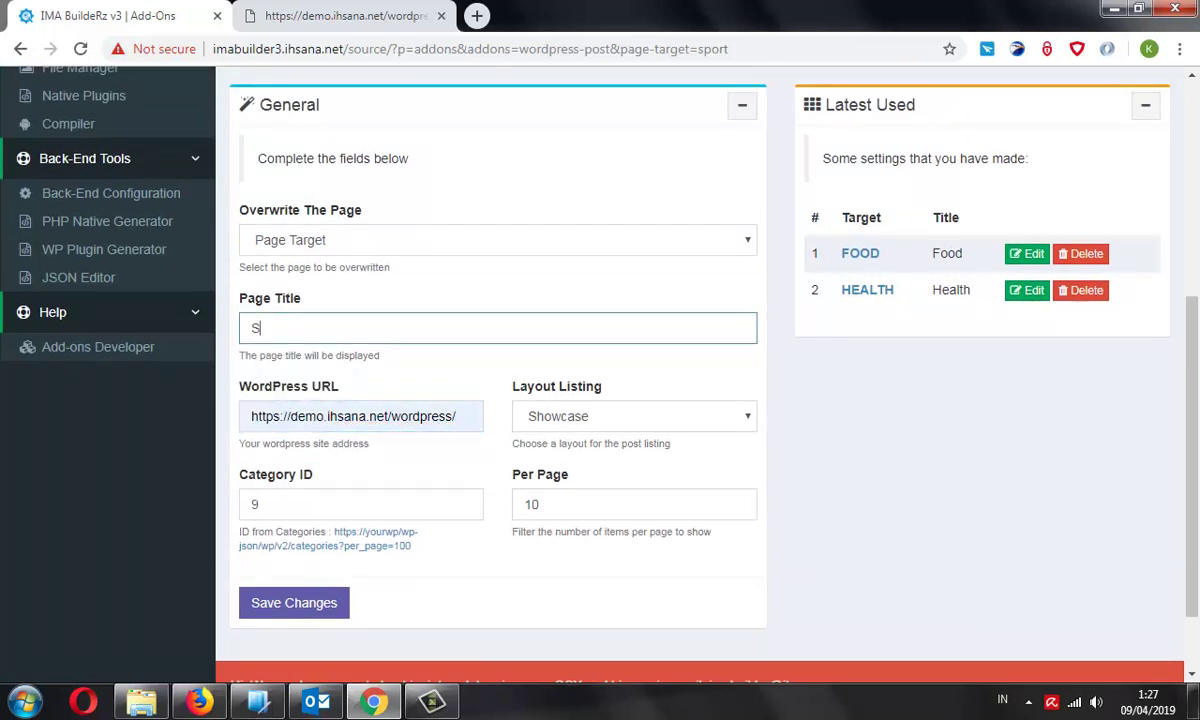
text(port)
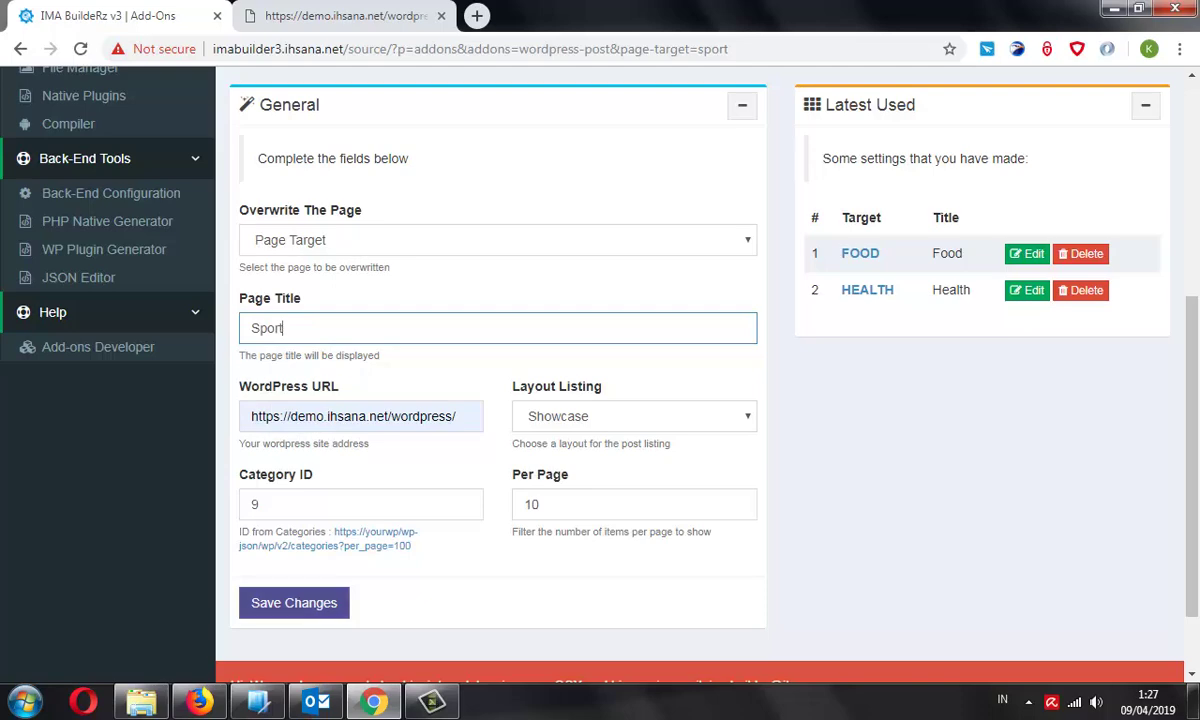
scroll(290, 560, down, 1)
click(294, 509)
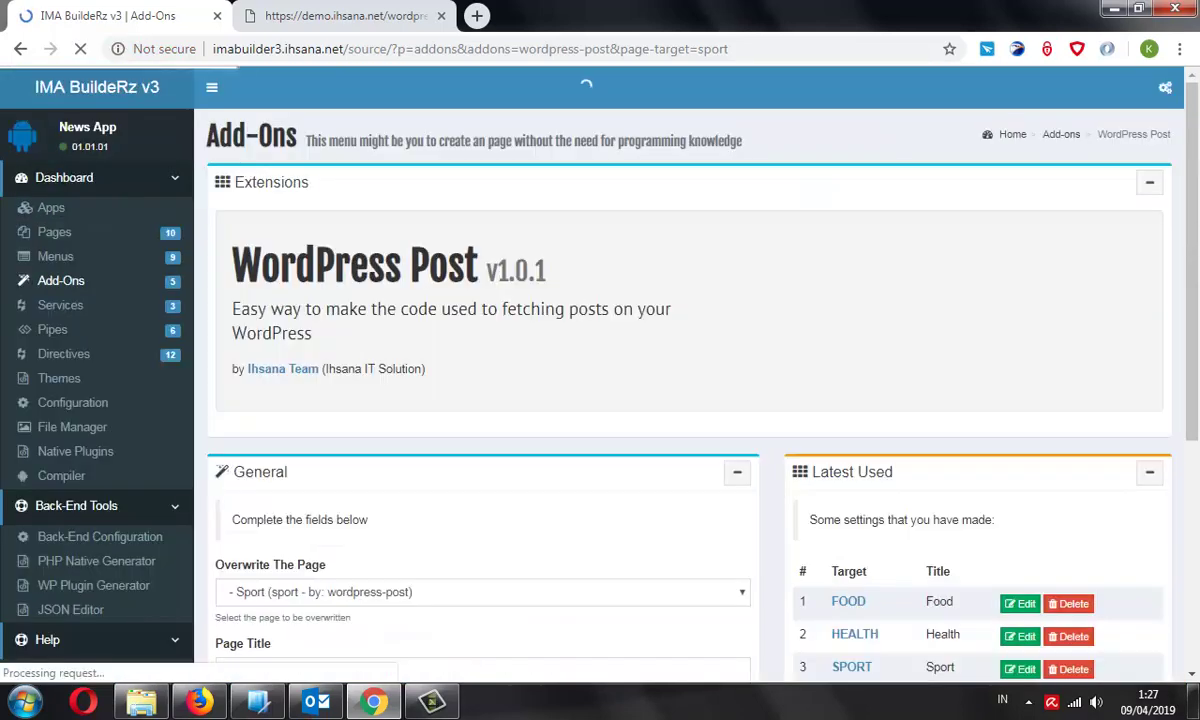
Check that Latest Used lists FOOD, HEALTH and SPORT, then go to Native Plugins
scroll(380, 485, down, 5)
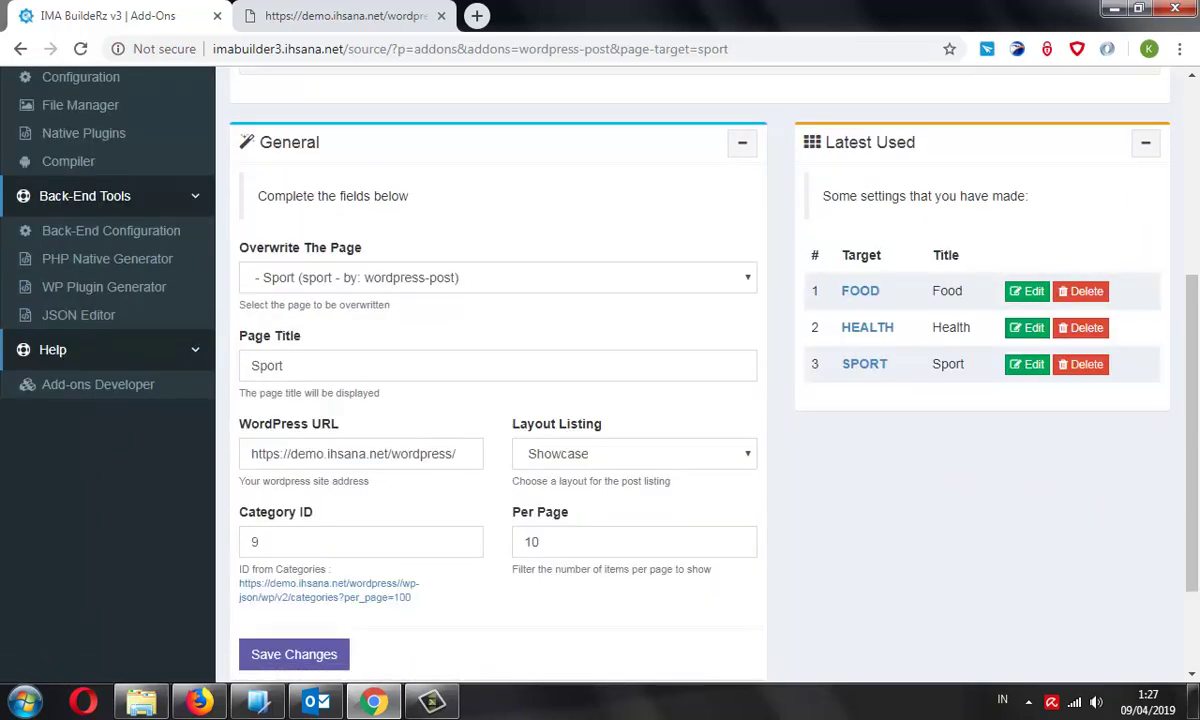
scroll(600, 370, up, 4)
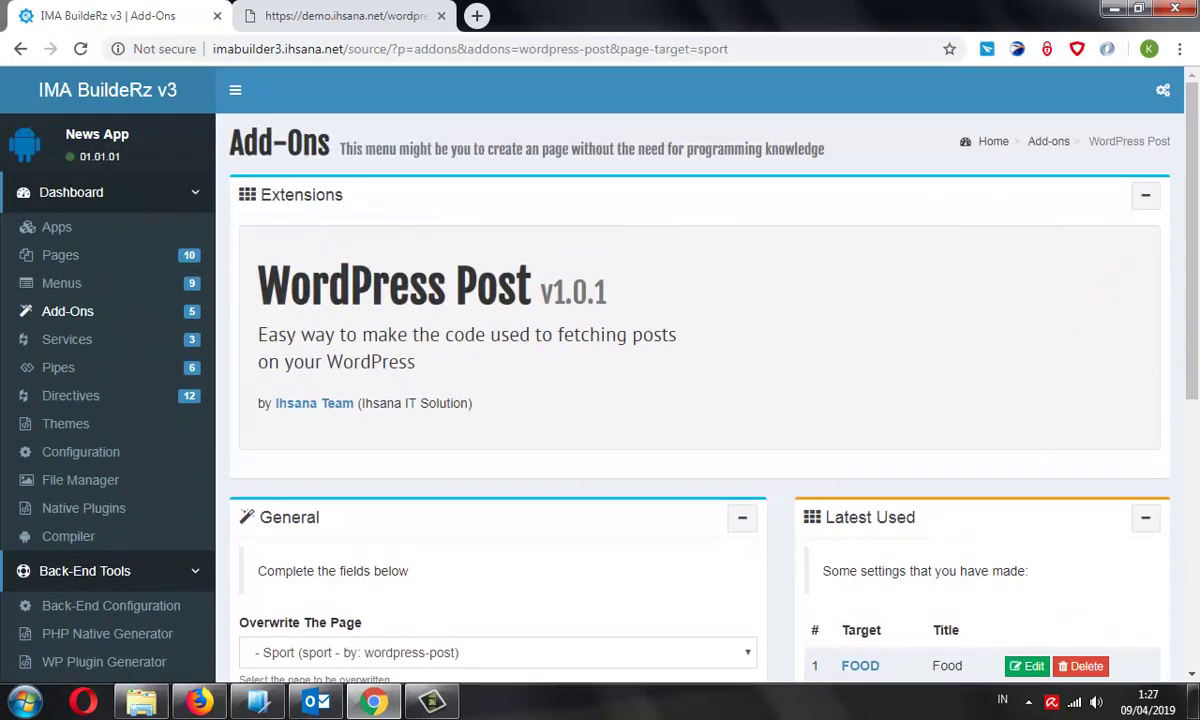
scroll(600, 370, down, 2)
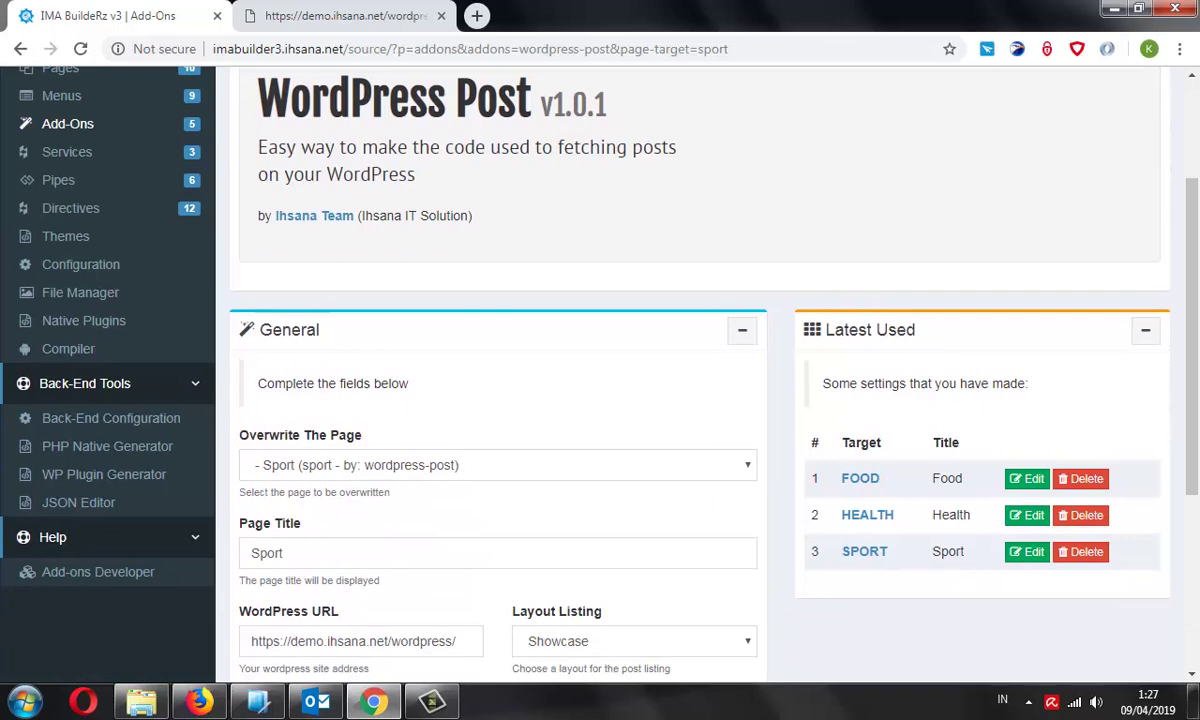
scroll(600, 370, up, 2)
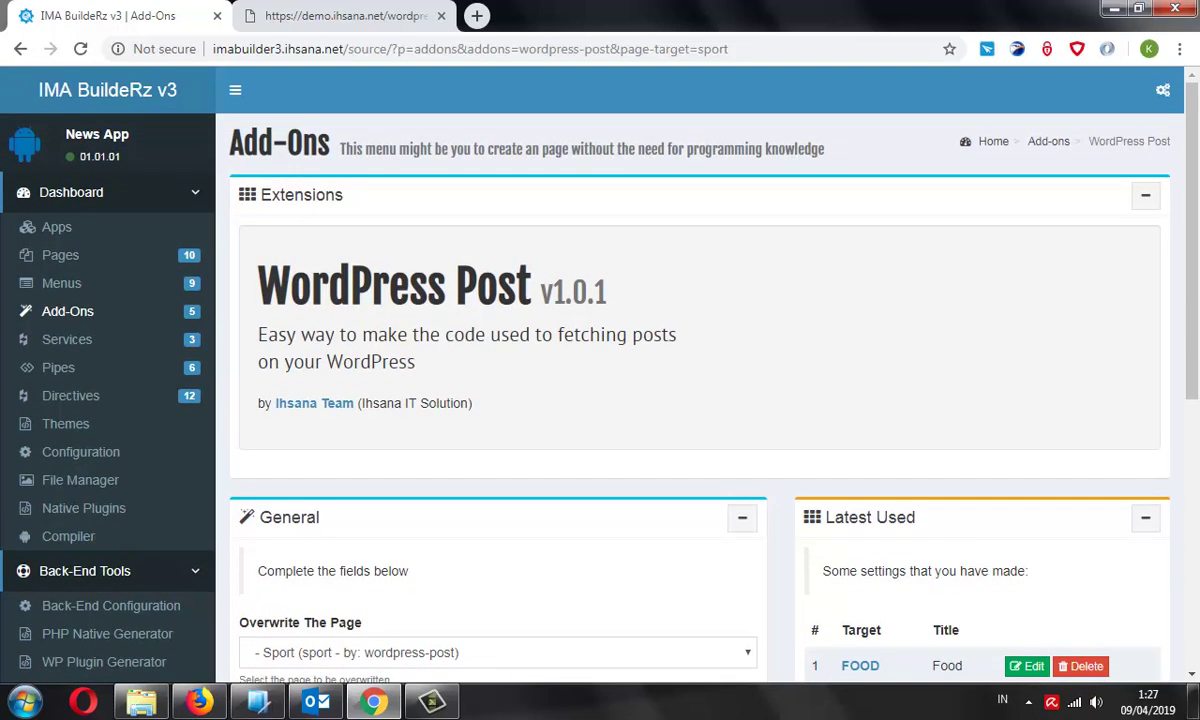
scroll(600, 370, down, 3)
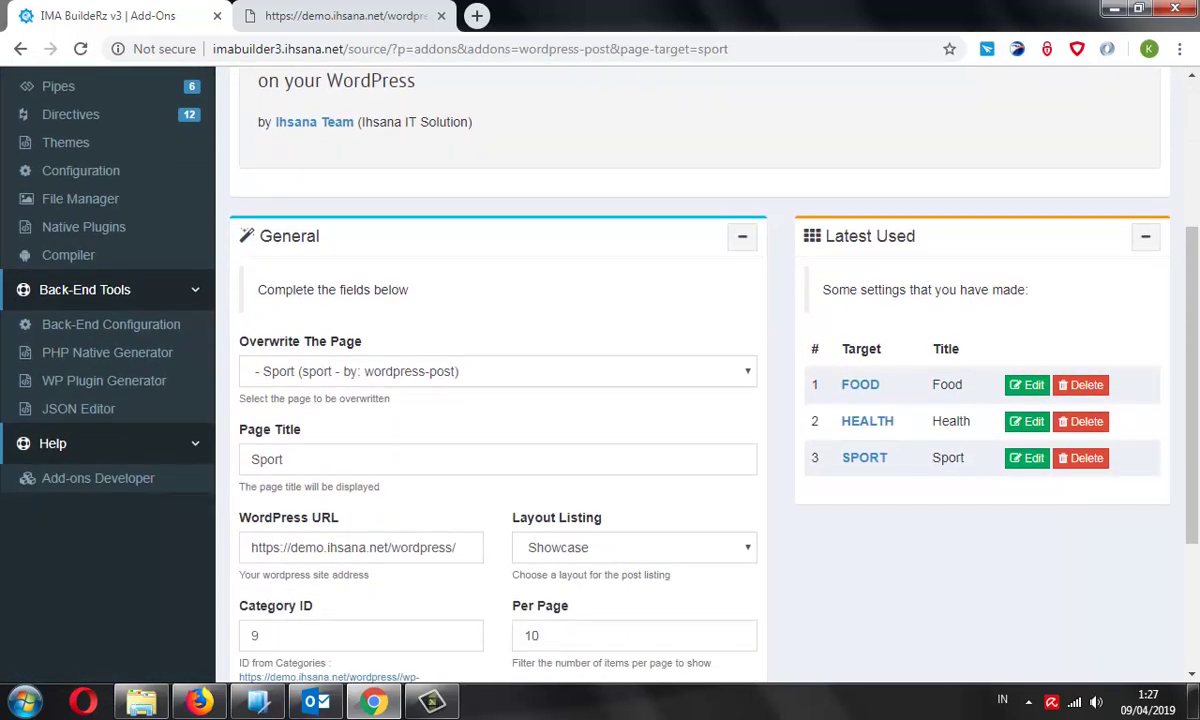
scroll(600, 370, up, 2)
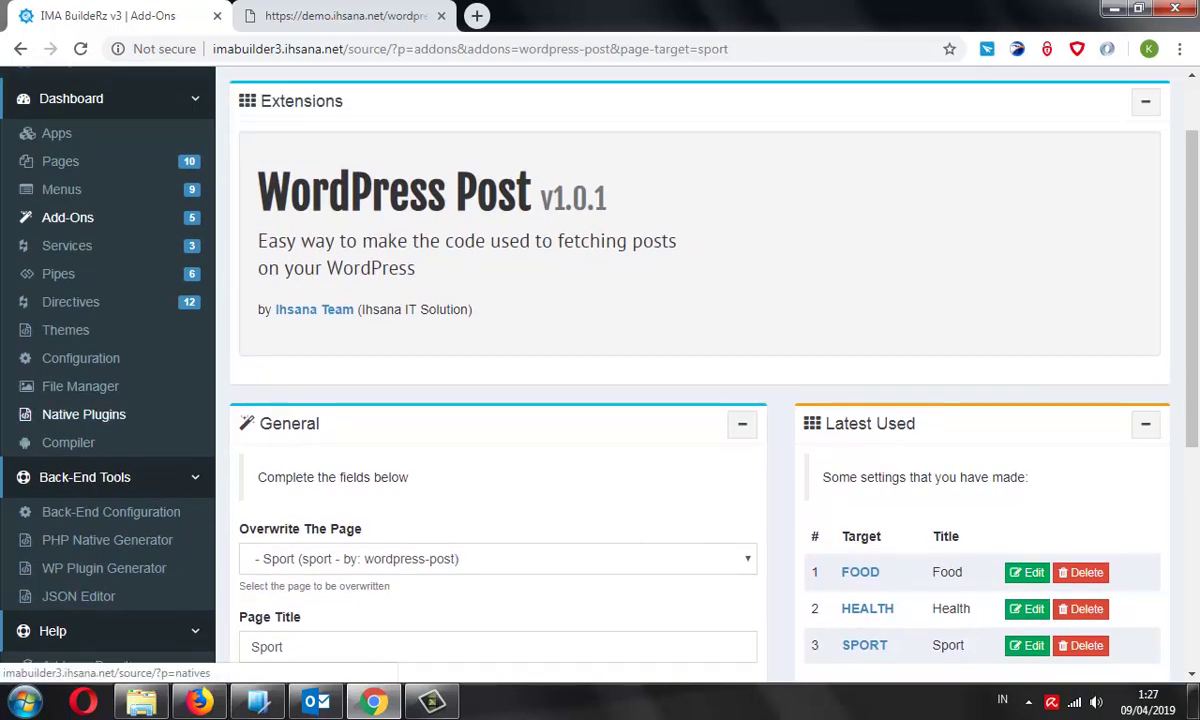
click(84, 414)
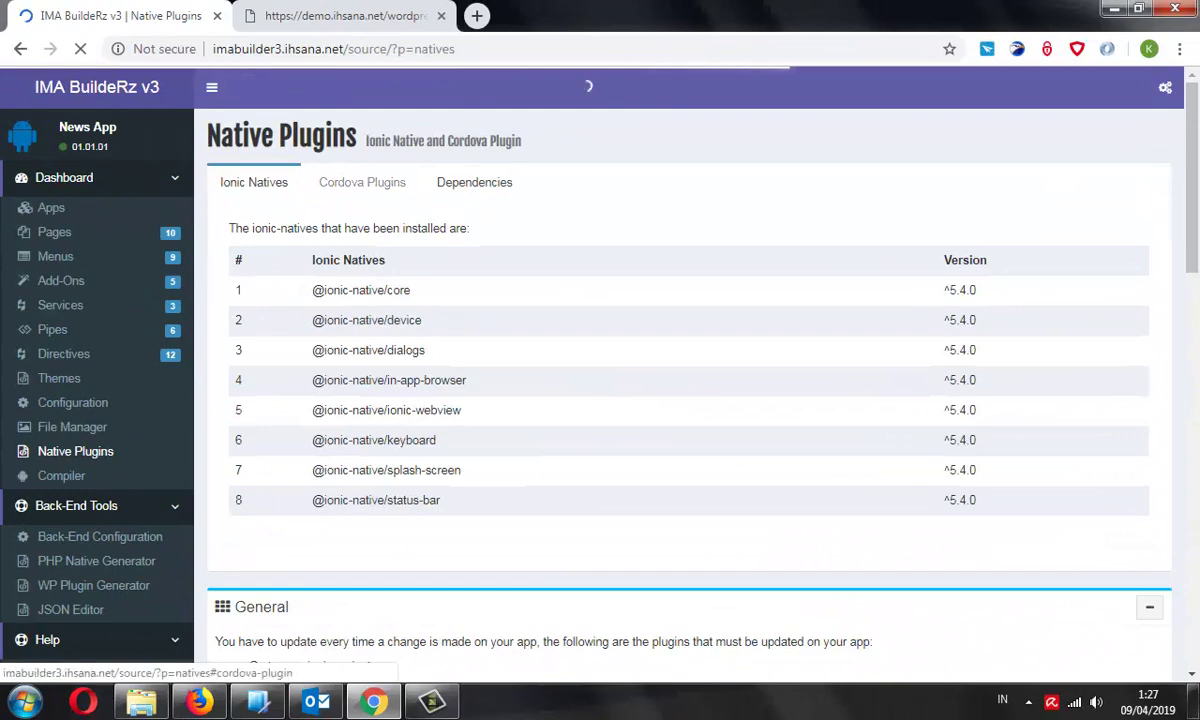
Browse the Cordova Plugins, Dependencies and Ionic Natives lists
click(362, 182)
click(474, 182)
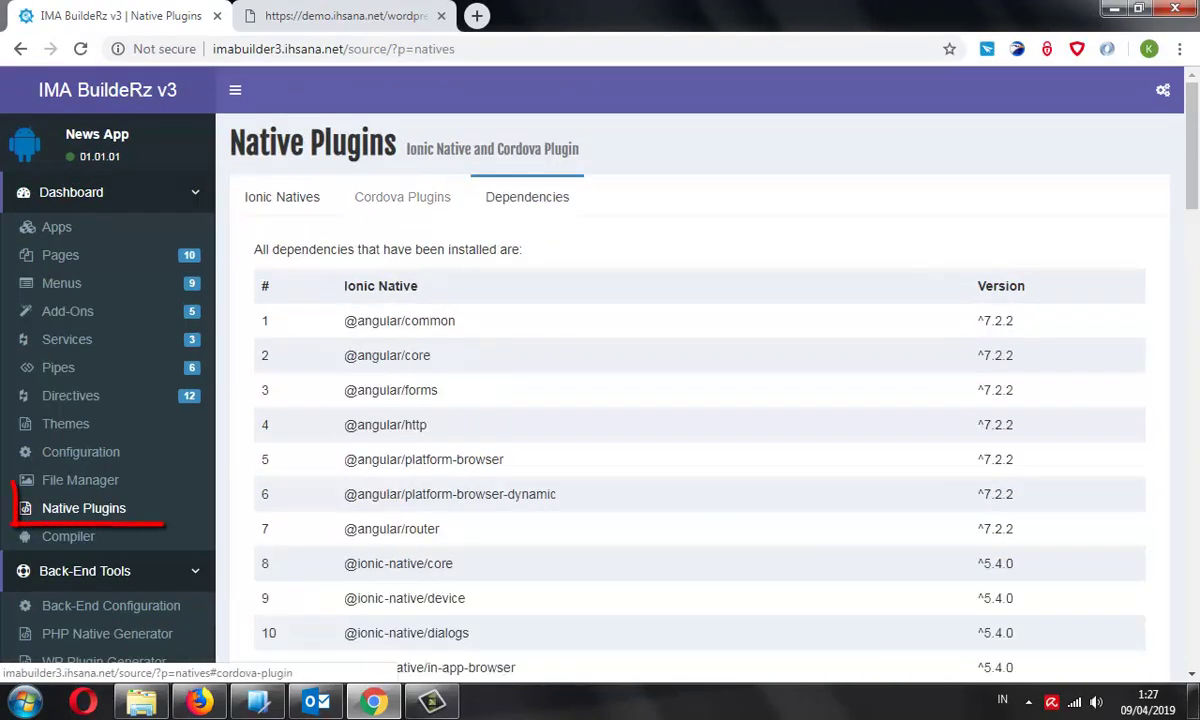
click(402, 197)
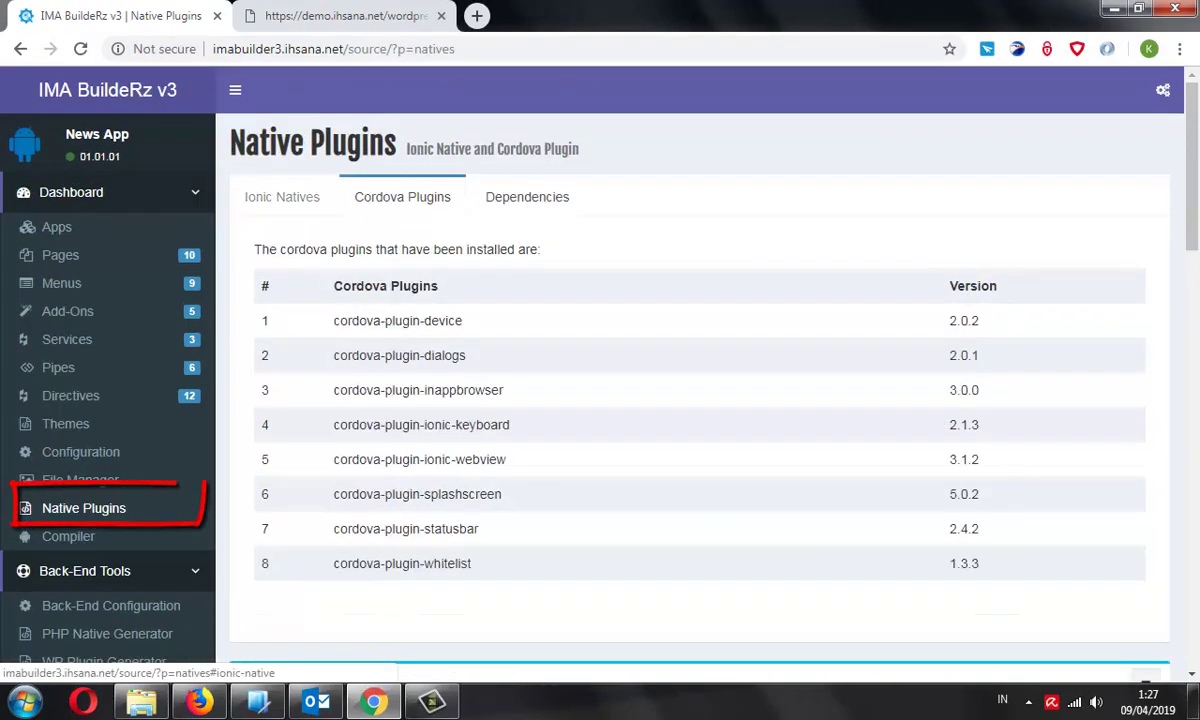
click(282, 197)
Scroll through the General install commands, highlighting the news-app cd command
scroll(700, 400, down, 2)
scroll(700, 400, down, 5)
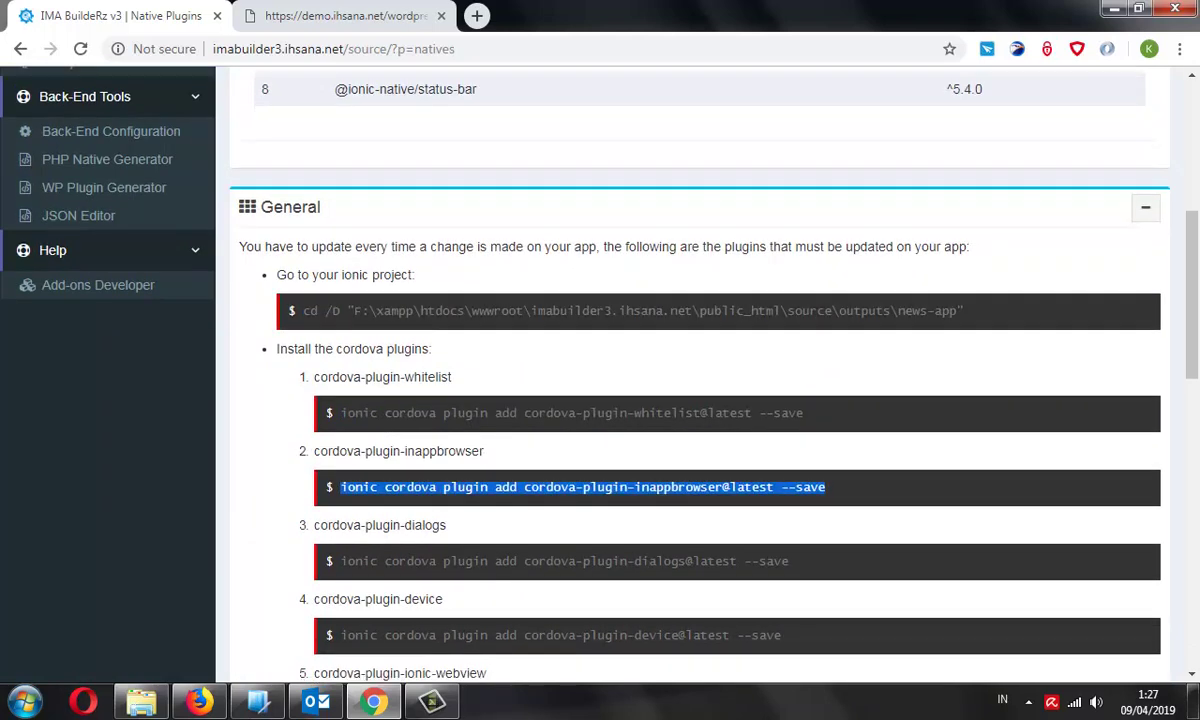
scroll(700, 400, down, 2)
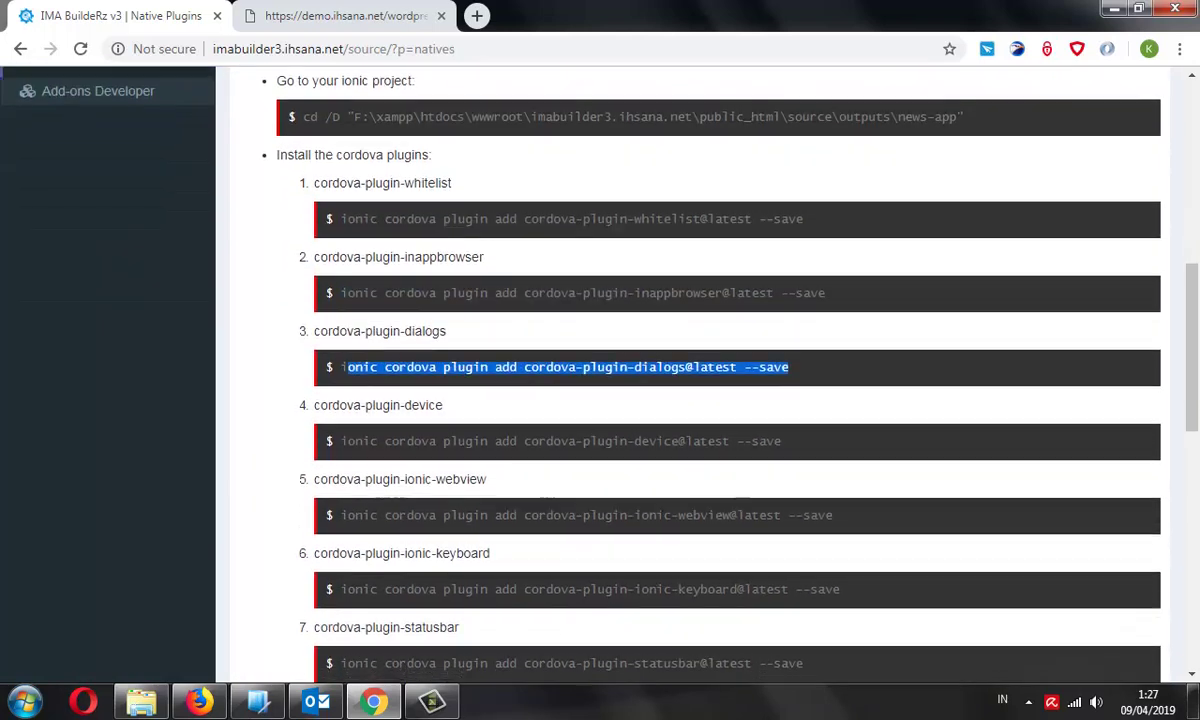
scroll(700, 400, down, 8)
scroll(700, 400, down, 2)
scroll(700, 400, up, 10)
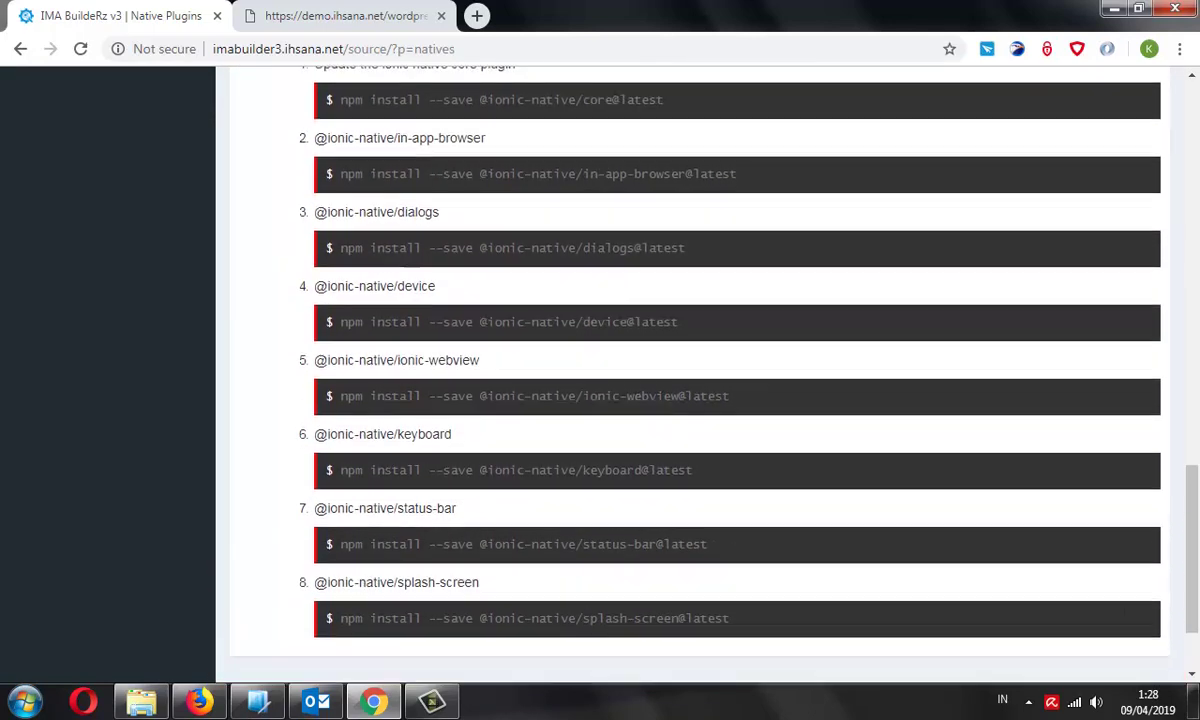
scroll(700, 400, up, 3)
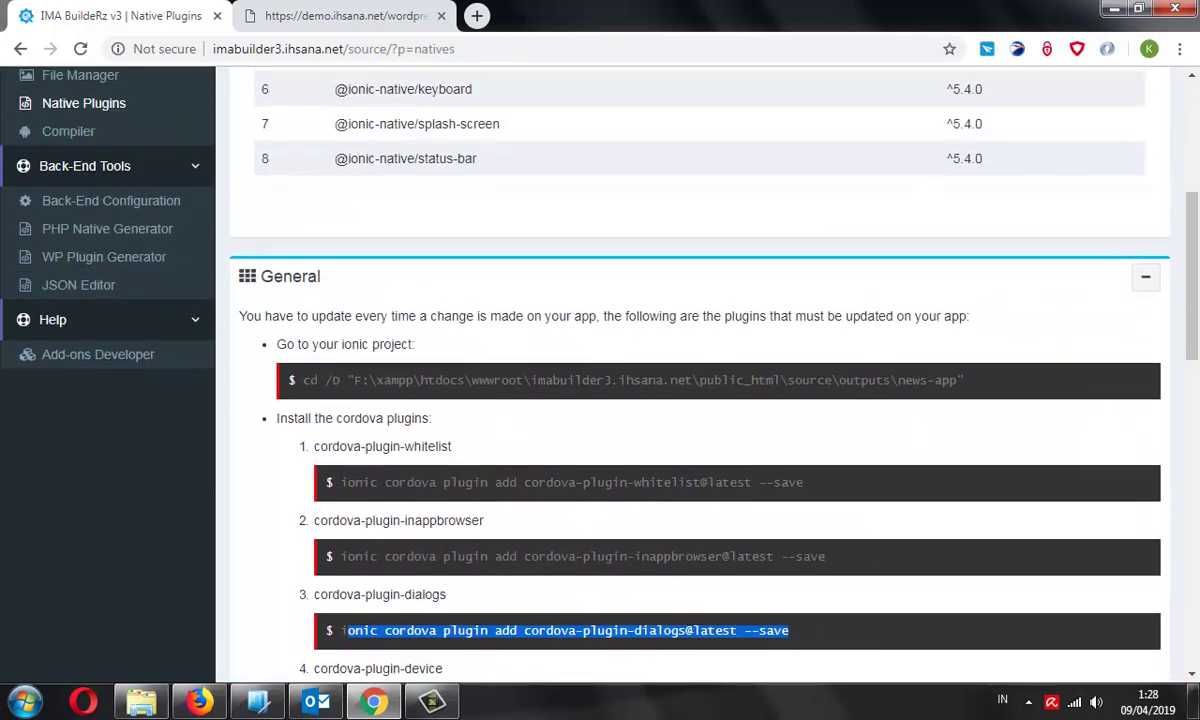
drag(300, 380, 960, 380)
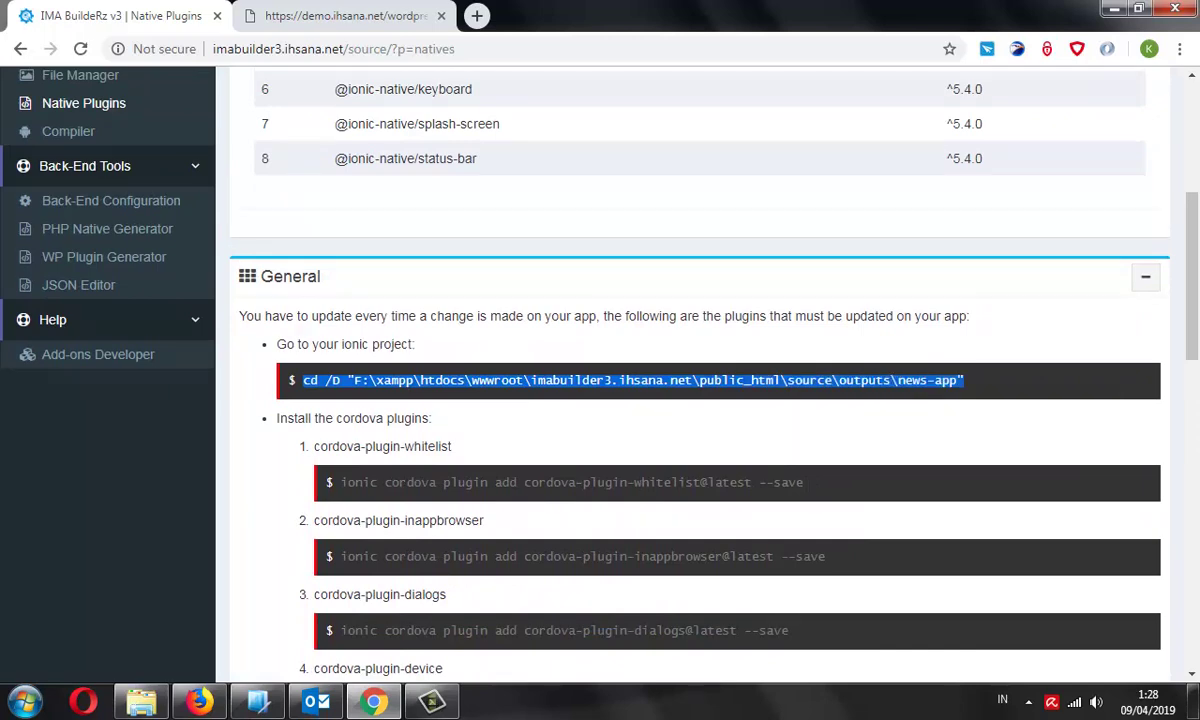
scroll(700, 400, up, 2)
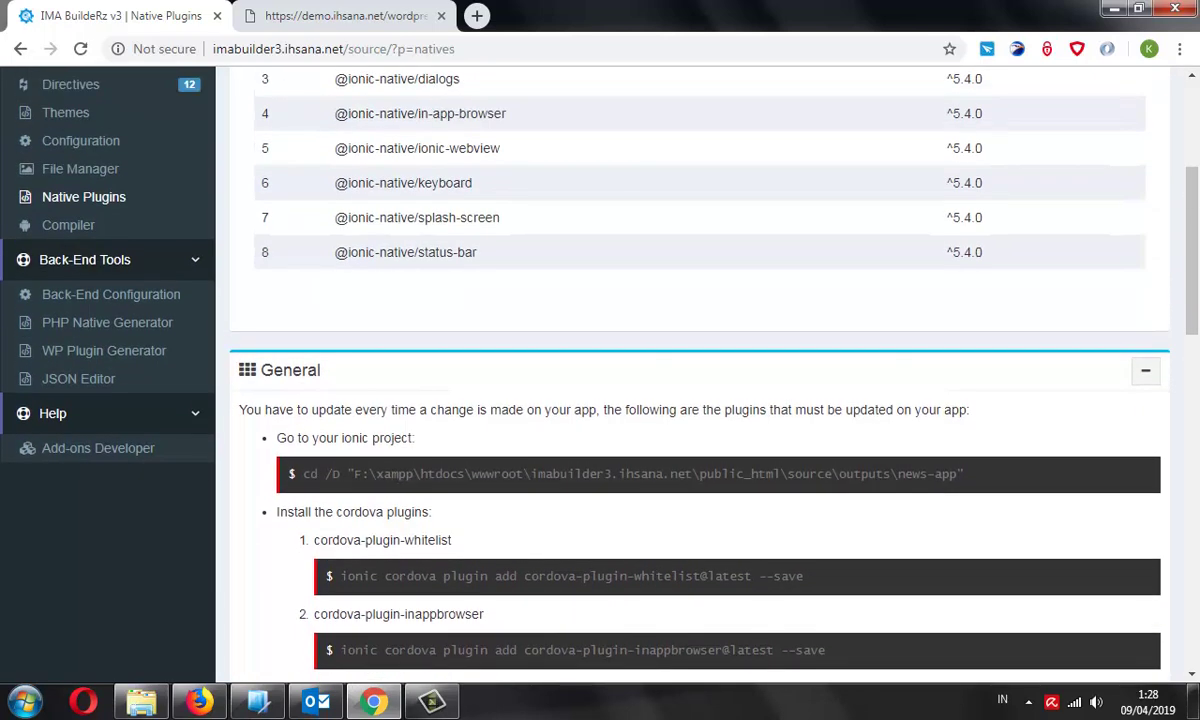
scroll(700, 400, down, 2)
scroll(700, 400, up, 2)
scroll(700, 400, up, 2)
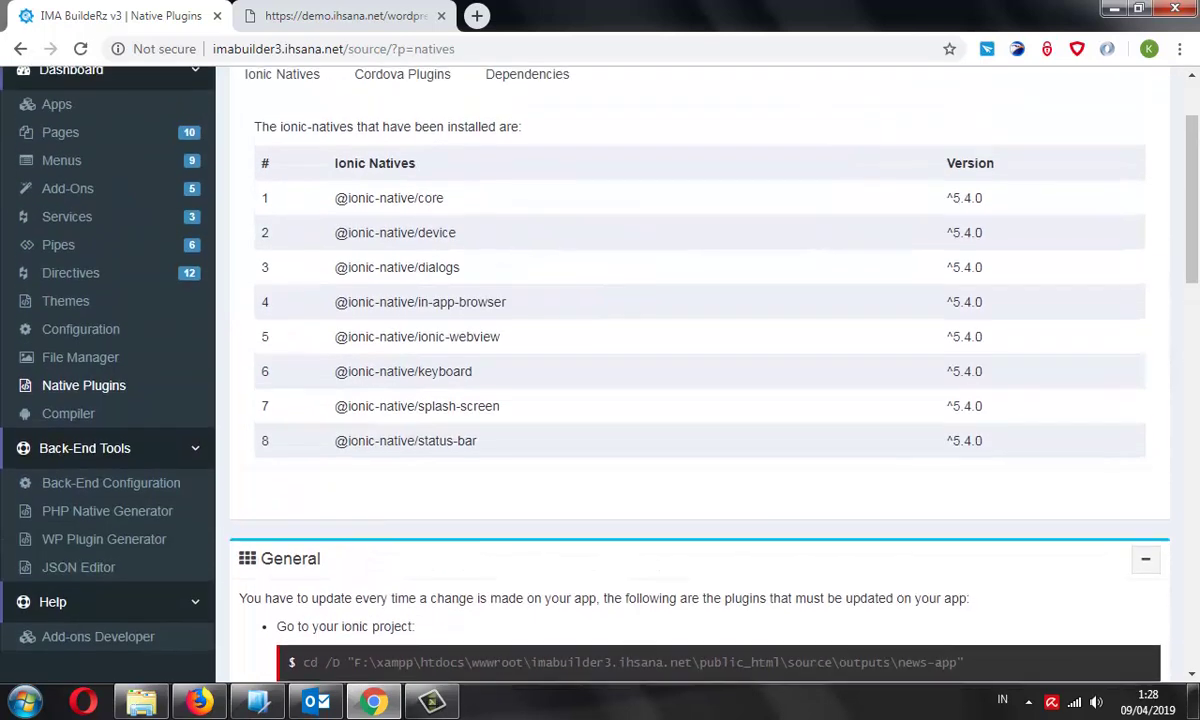
scroll(700, 400, down, 1)
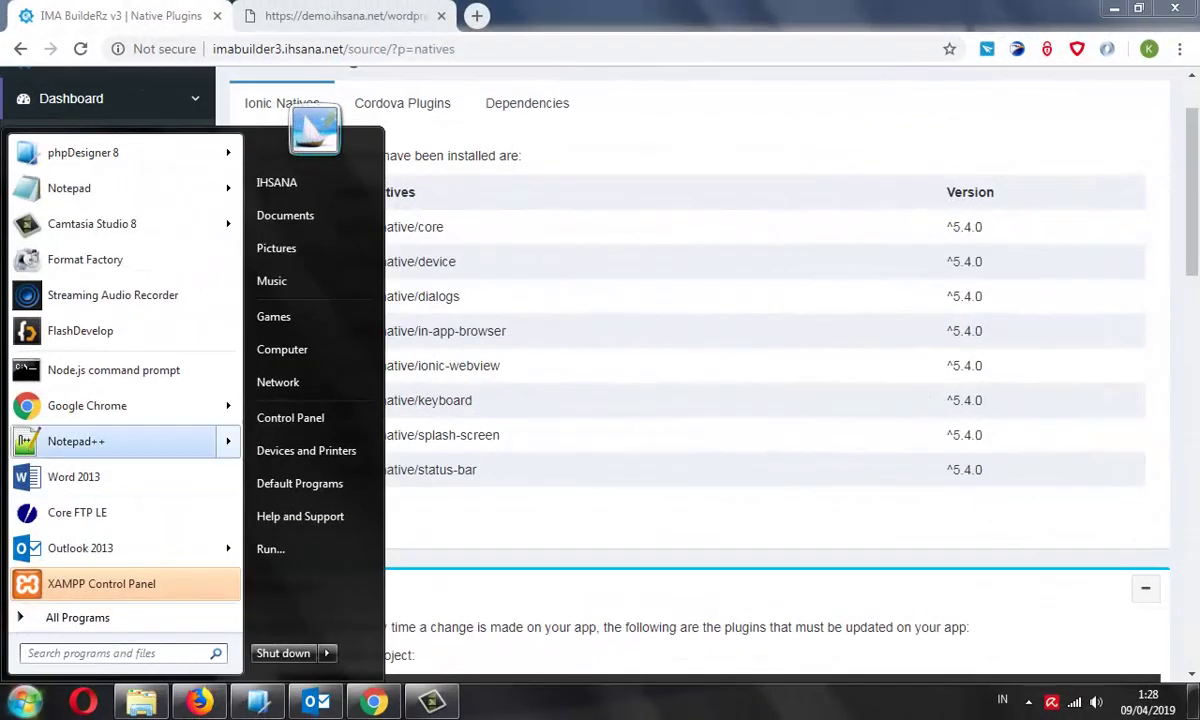
Launch the Node.js command prompt and copy the news-app cd /D command from the emulator panel
key(Return)
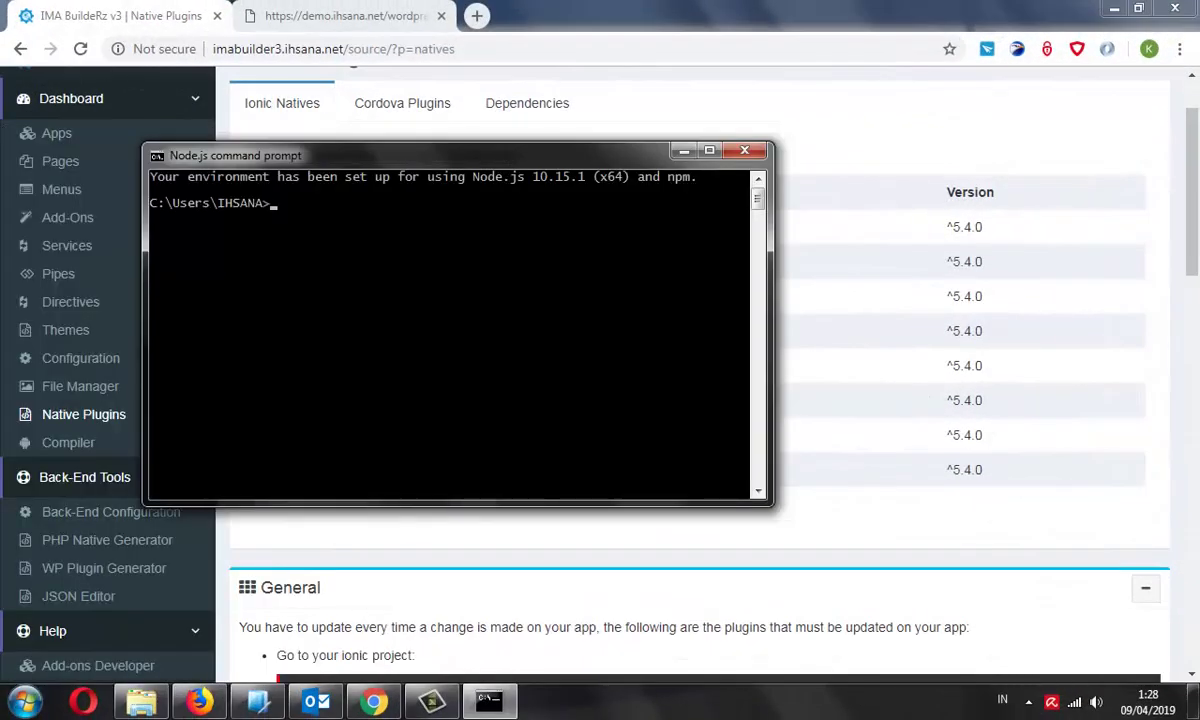
key(alt+Tab)
scroll(690, 400, up, 2)
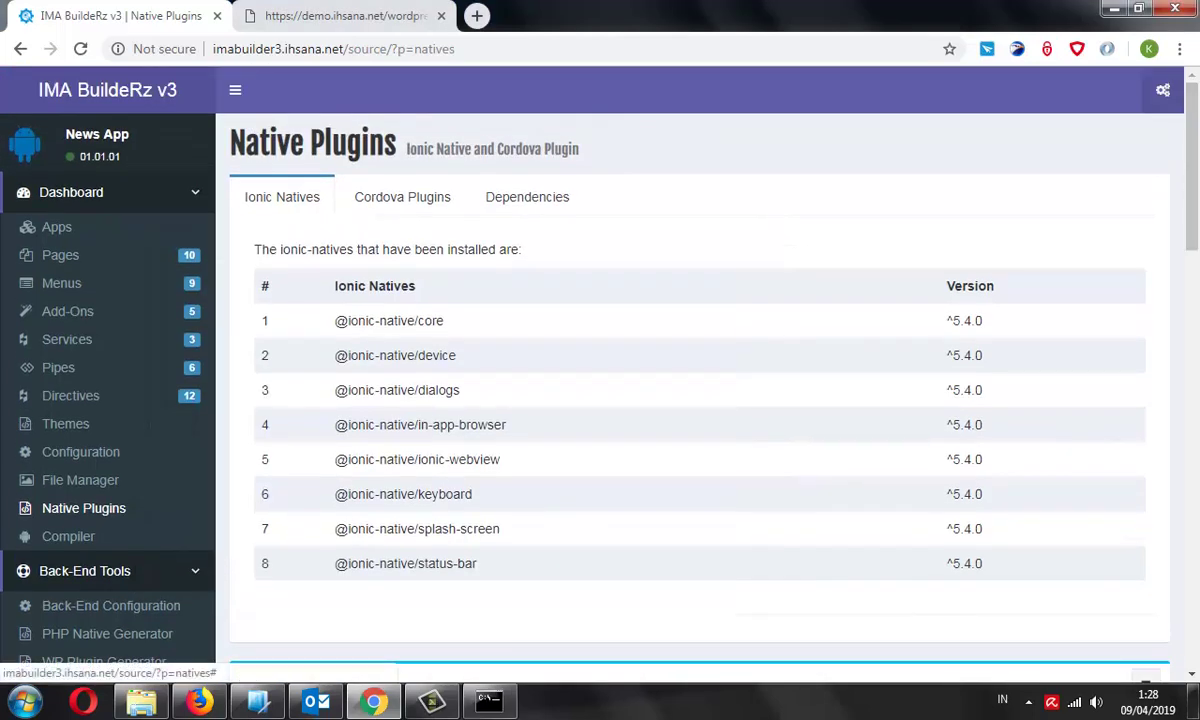
click(1163, 90)
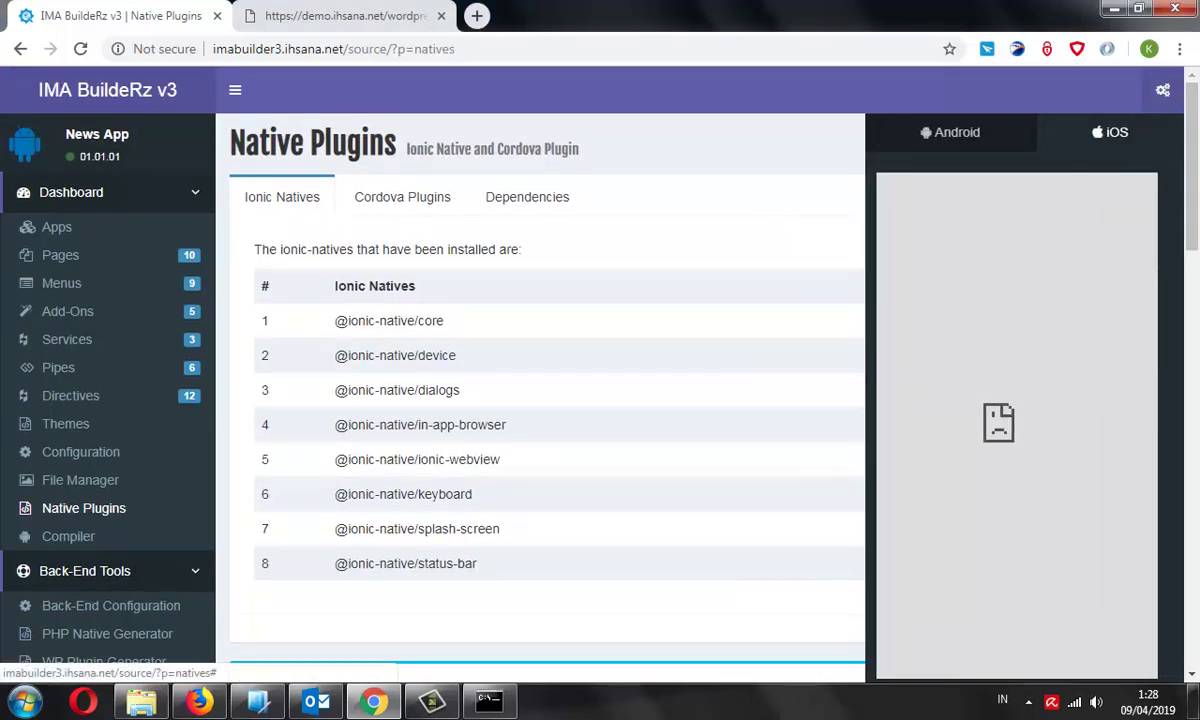
scroll(540, 400, down, 3)
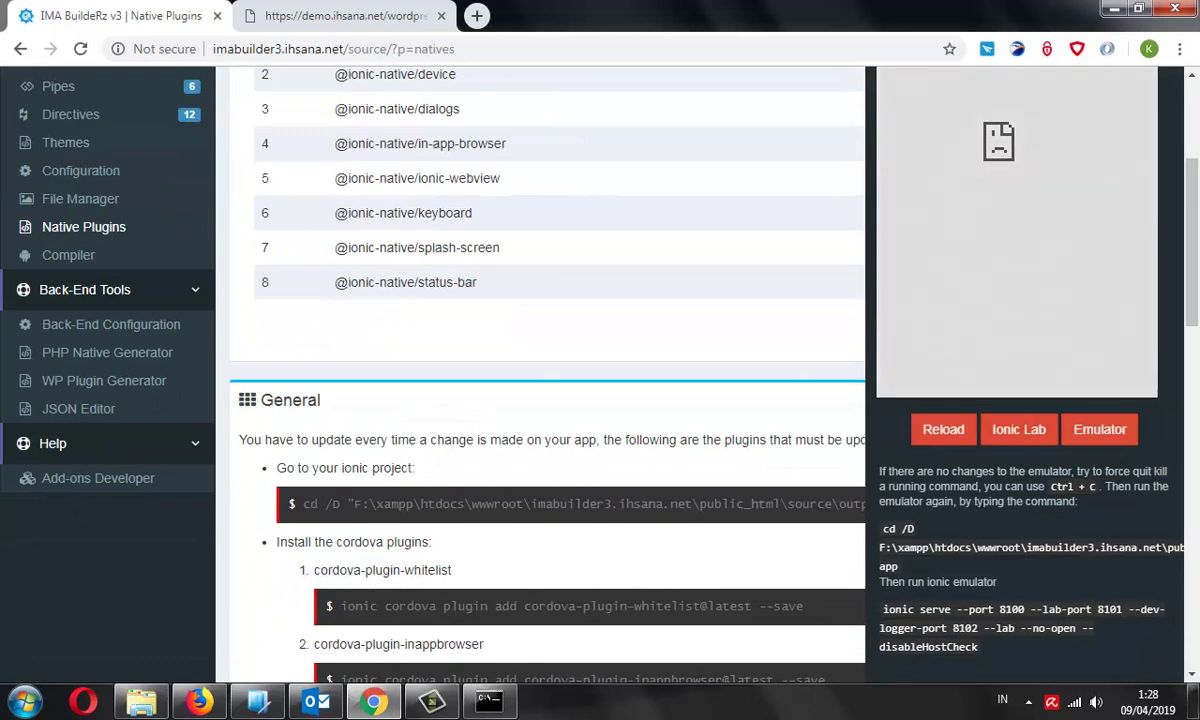
triple_click(900, 547)
right_click(655, 499)
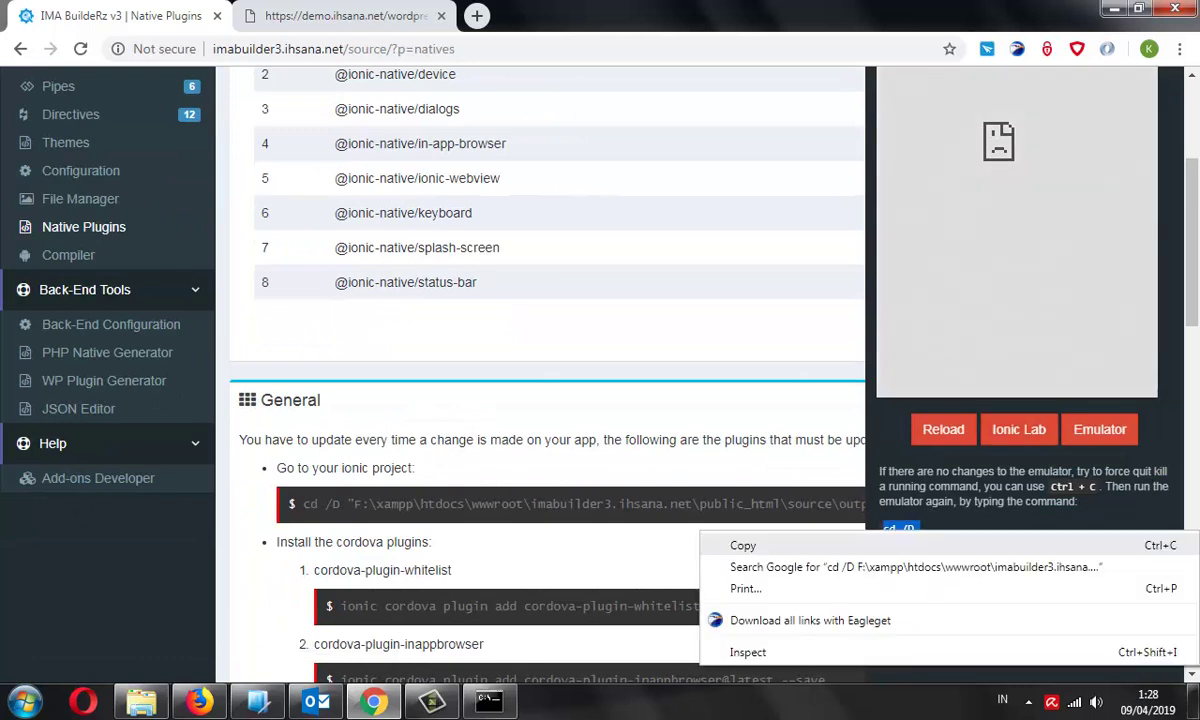
click(700, 510)
Paste the cd /D command into the Node.js console to enter the news-app outputs folder
click(488, 700)
right_click(452, 306)
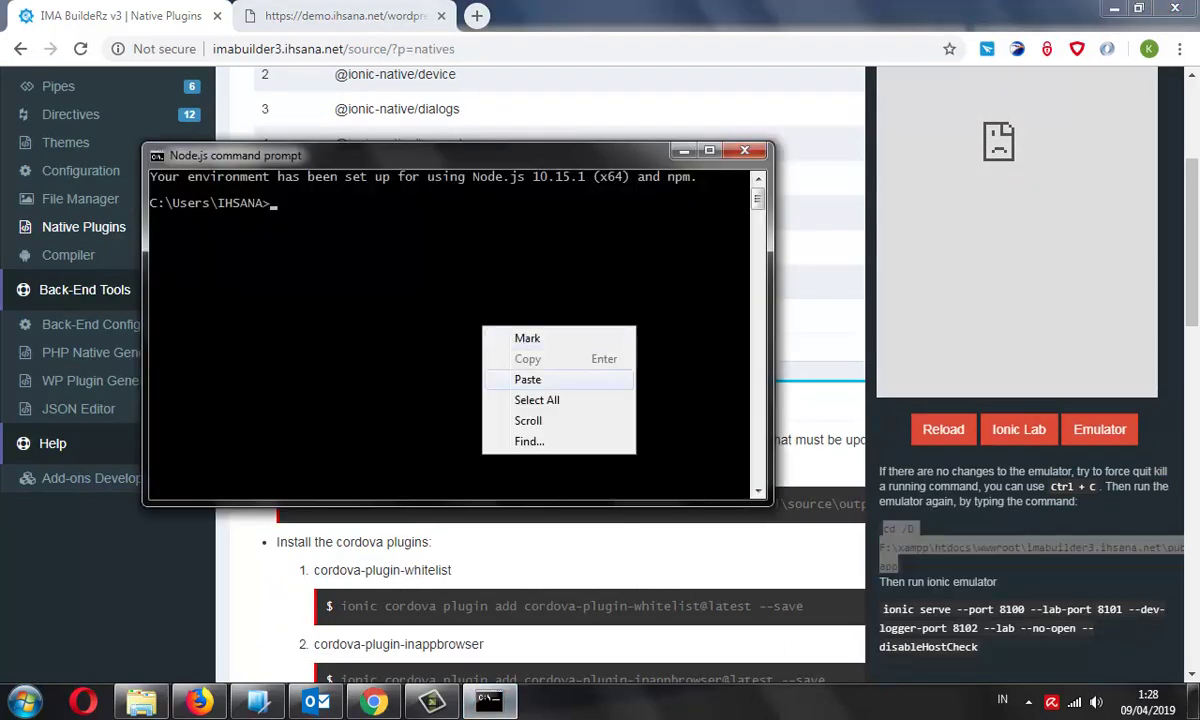
click(490, 357)
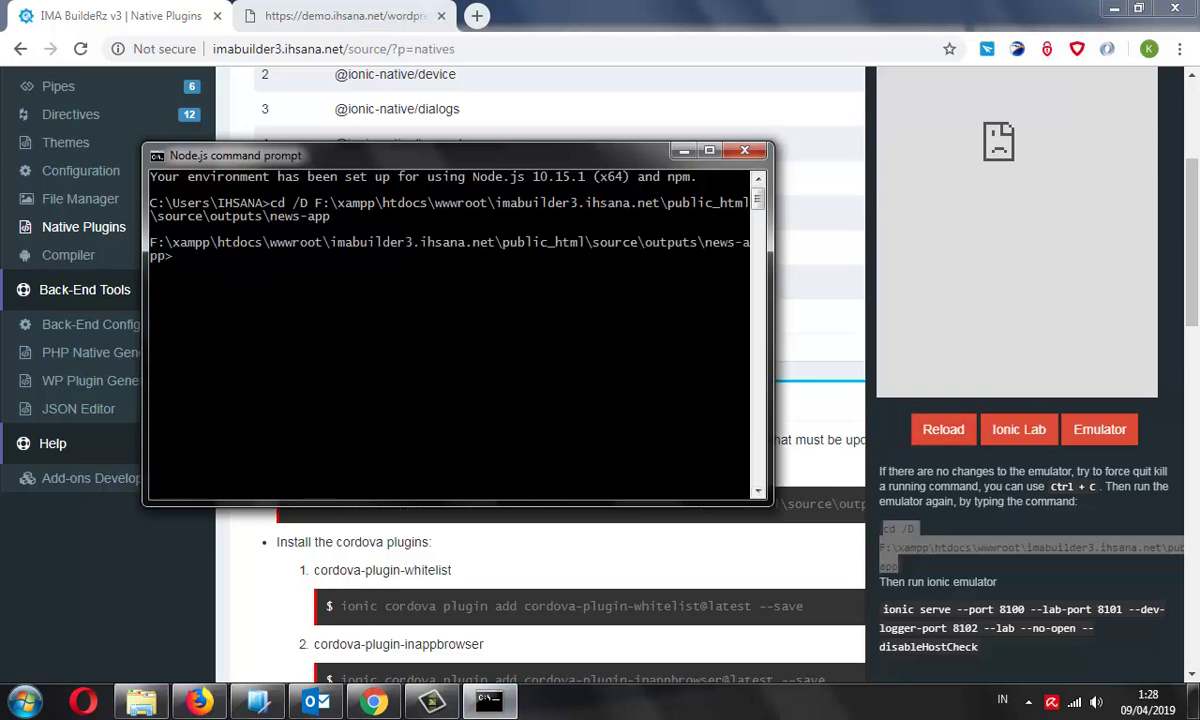
drag(880, 628, 978, 647)
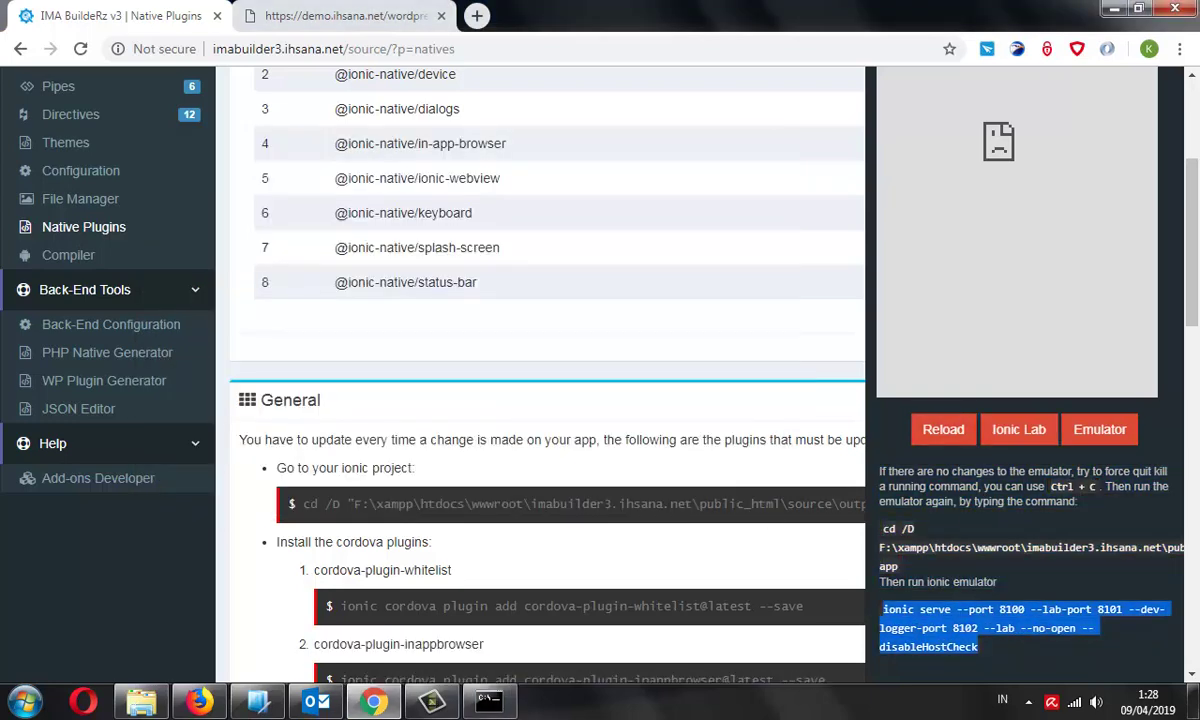
right_click(960, 612)
click(800, 487)
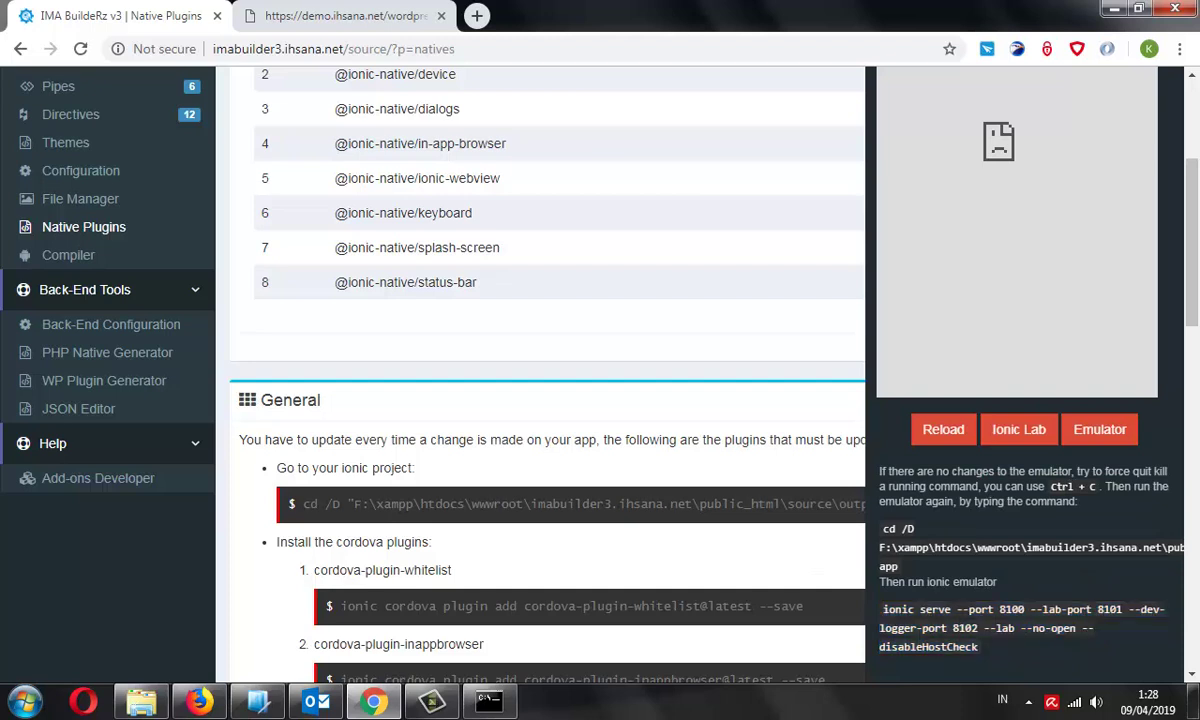
click(488, 700)
right_click(408, 299)
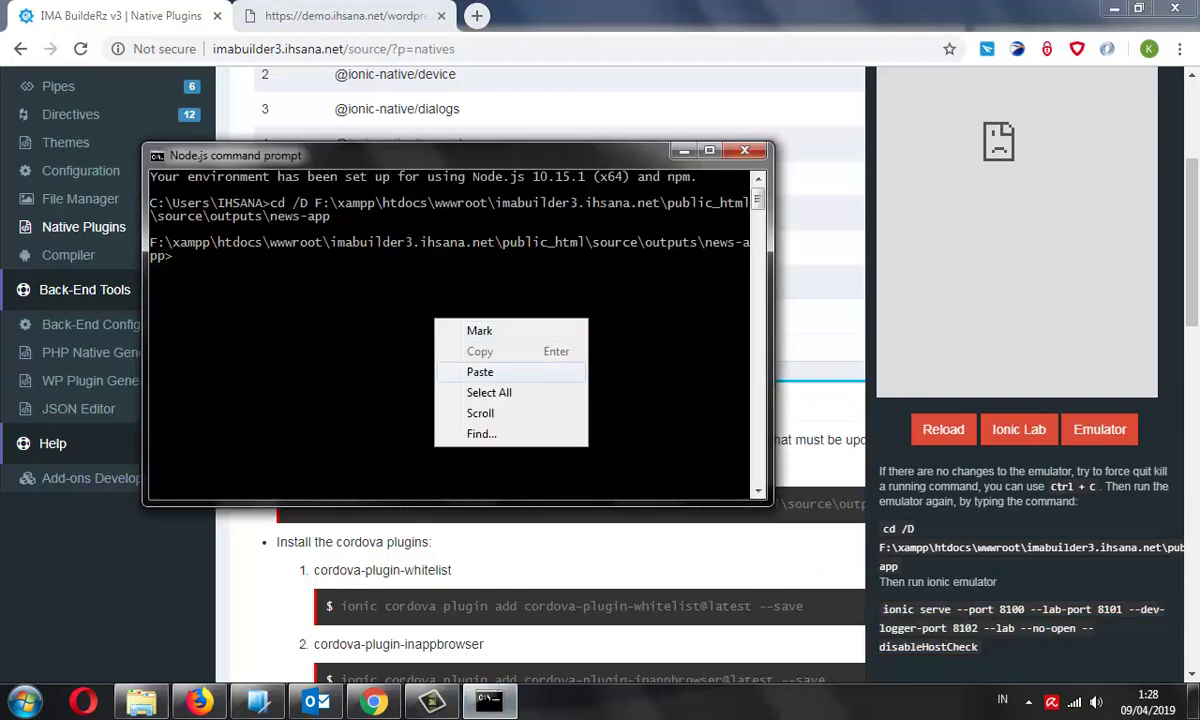
click(440, 349)
key(Return)
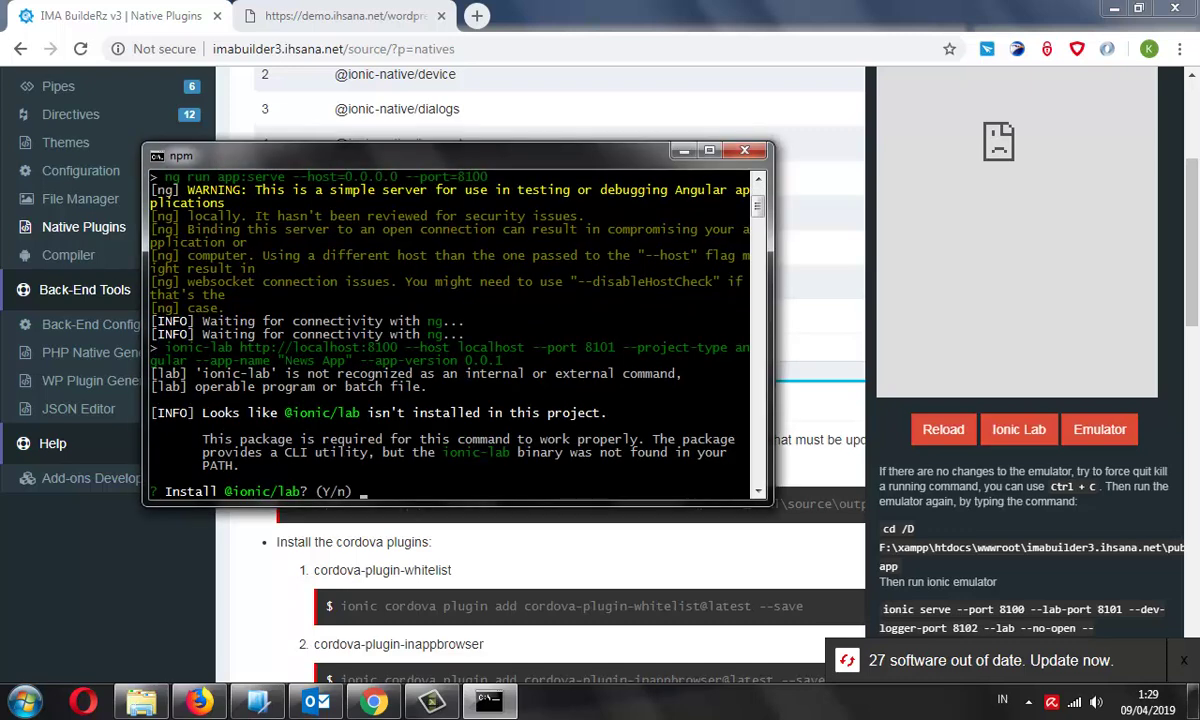
key(Return)
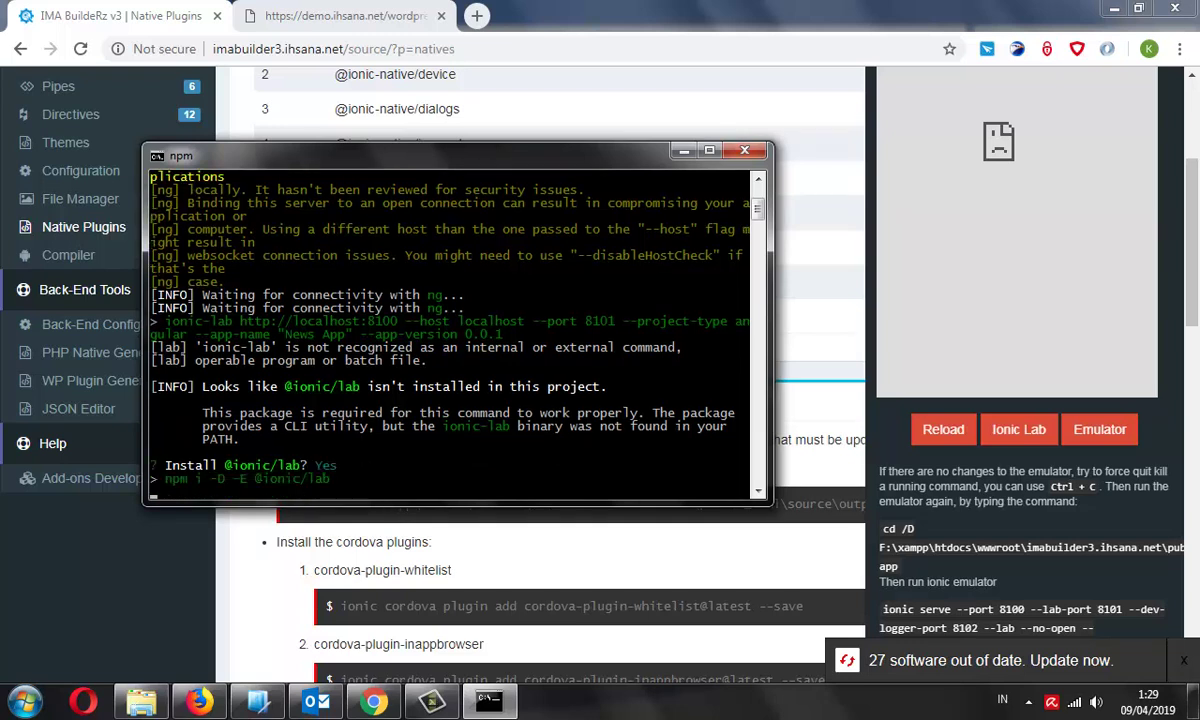
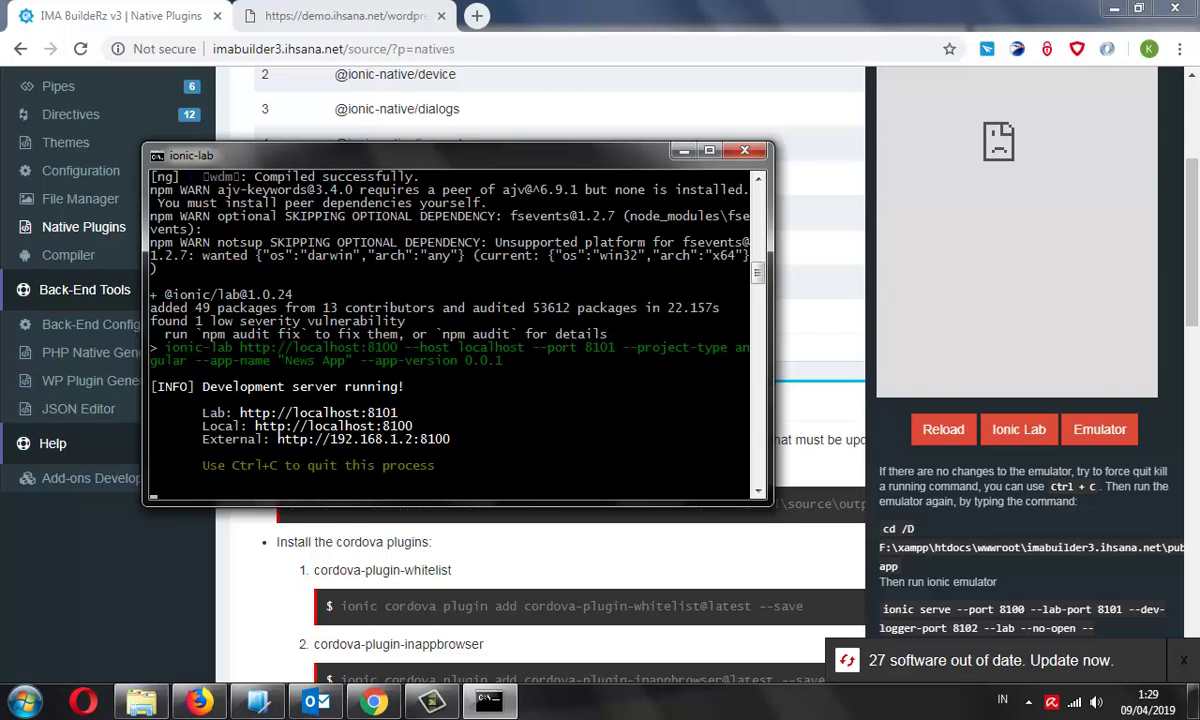
Reload the Native Plugins page once the ionic-lab console reports 'Compiled successfully'
key(alt+Tab)
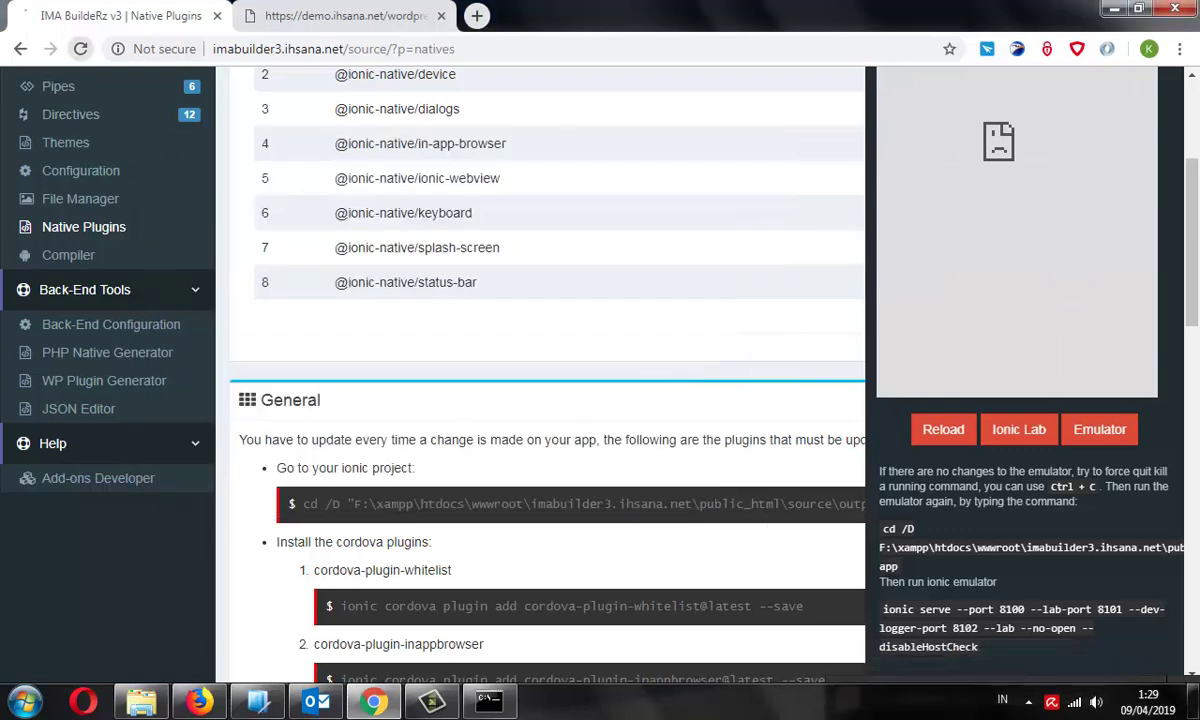
key(F5)
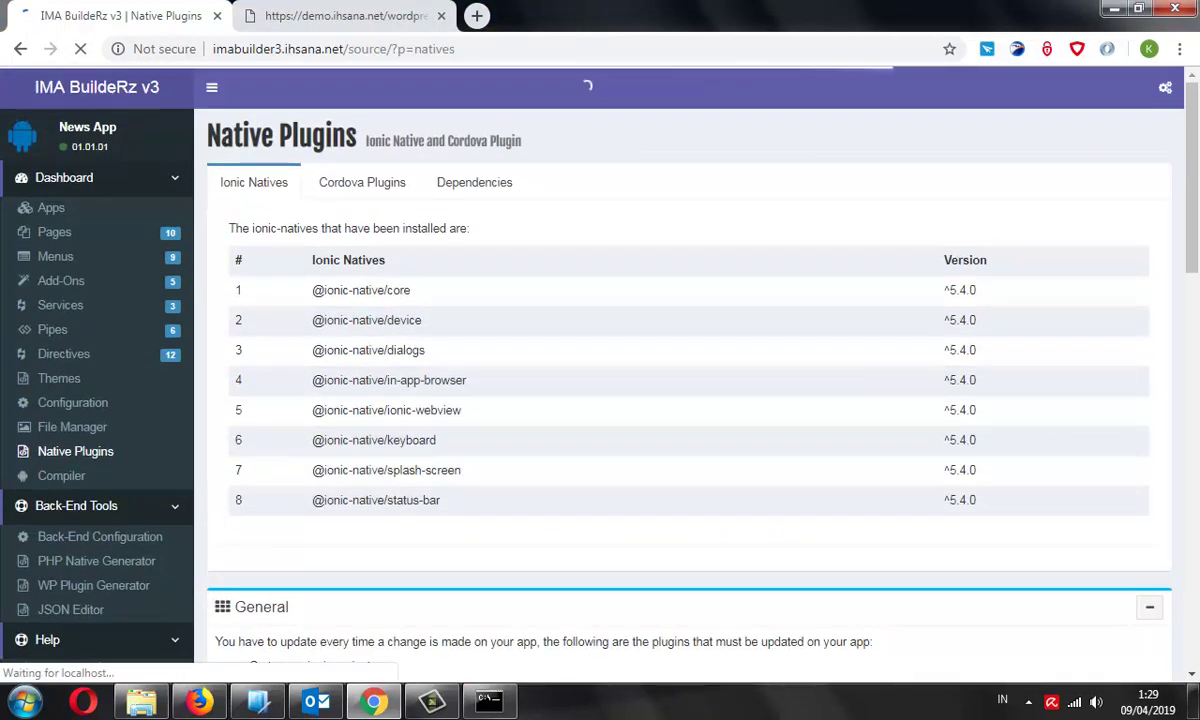
key(alt+Tab)
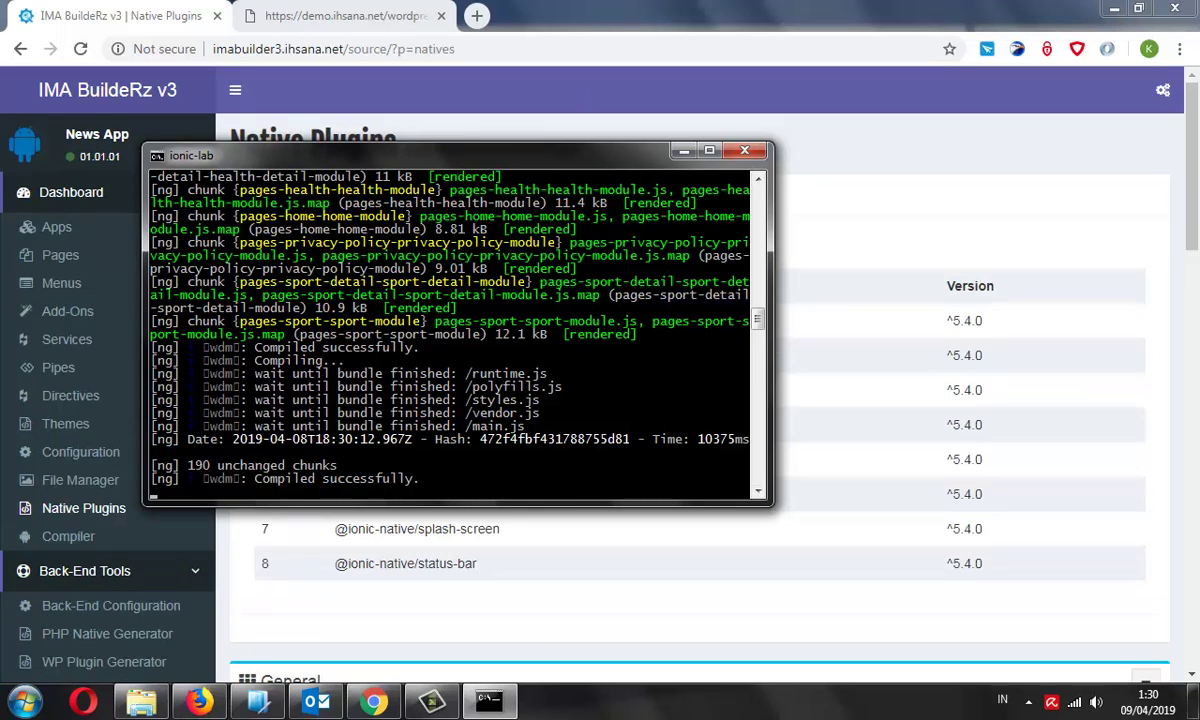
key(alt+Tab)
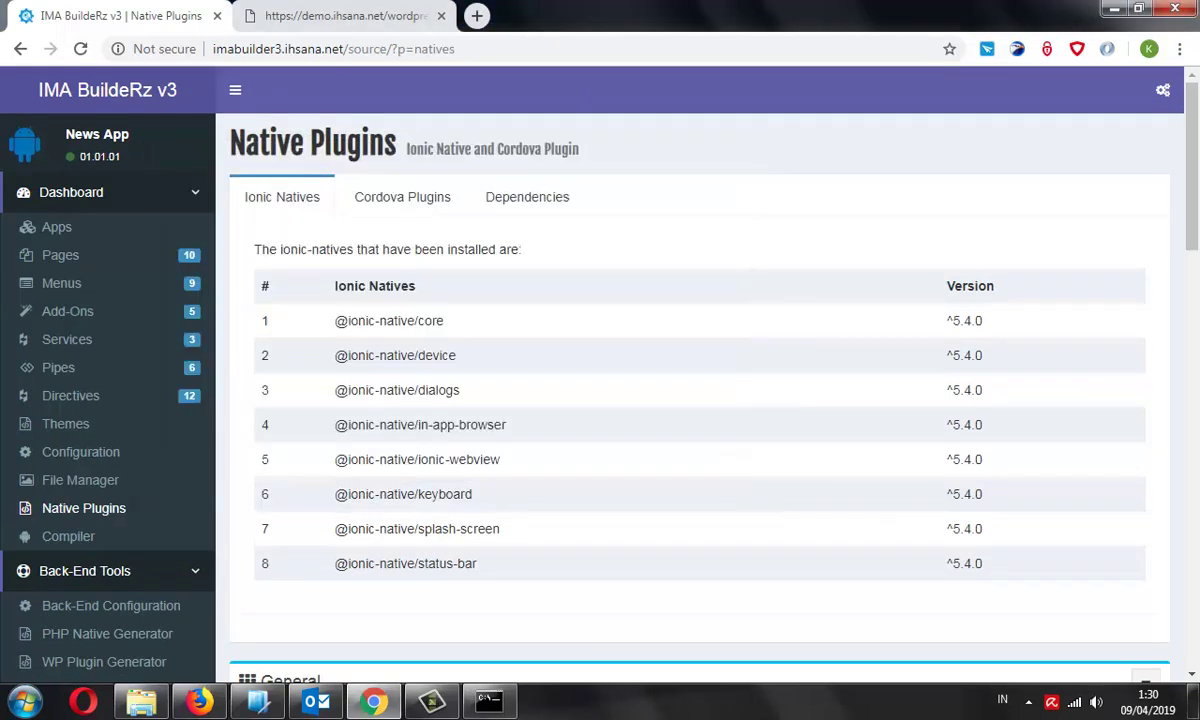
View the Health section and its first post, then the Food section in the app preview
scroll(560, 350, down, 2)
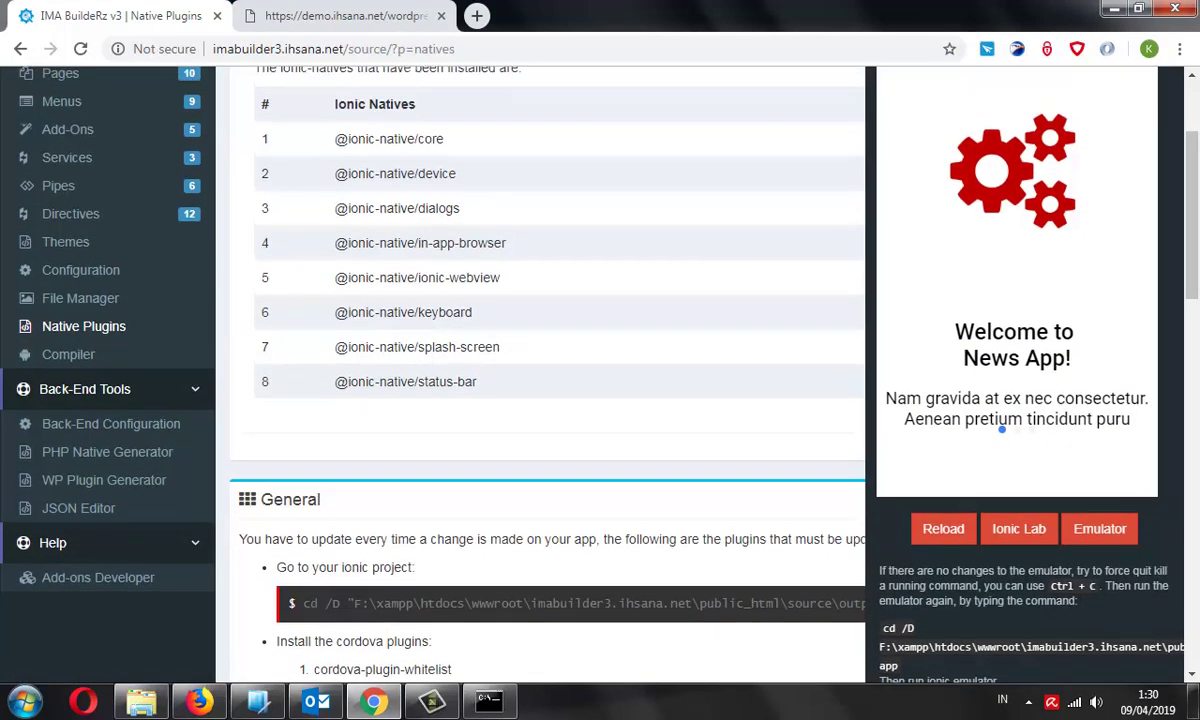
scroll(560, 350, up, 1)
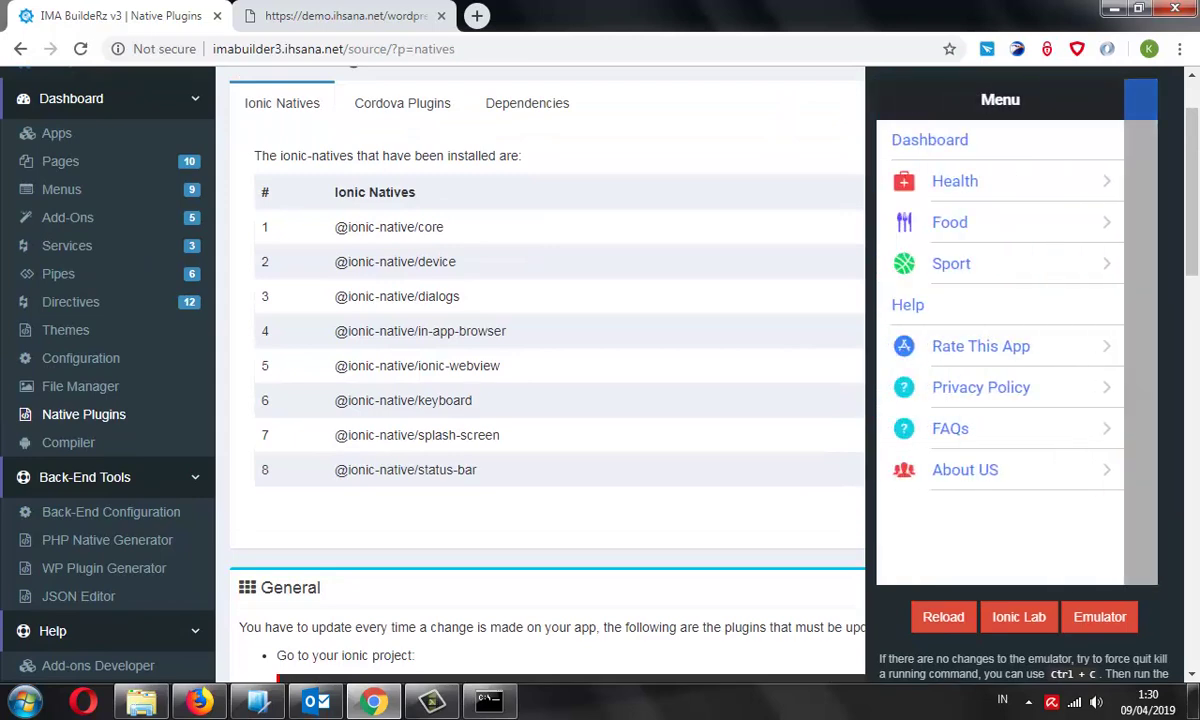
click(955, 181)
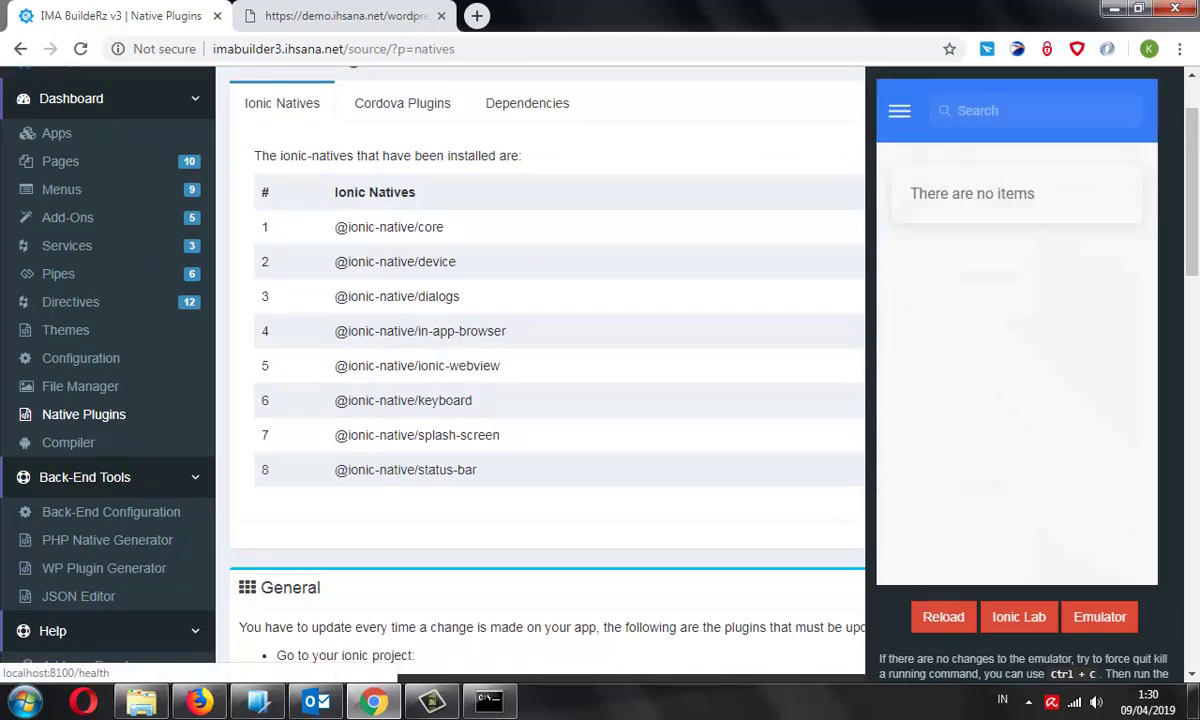
scroll(560, 350, up, 1)
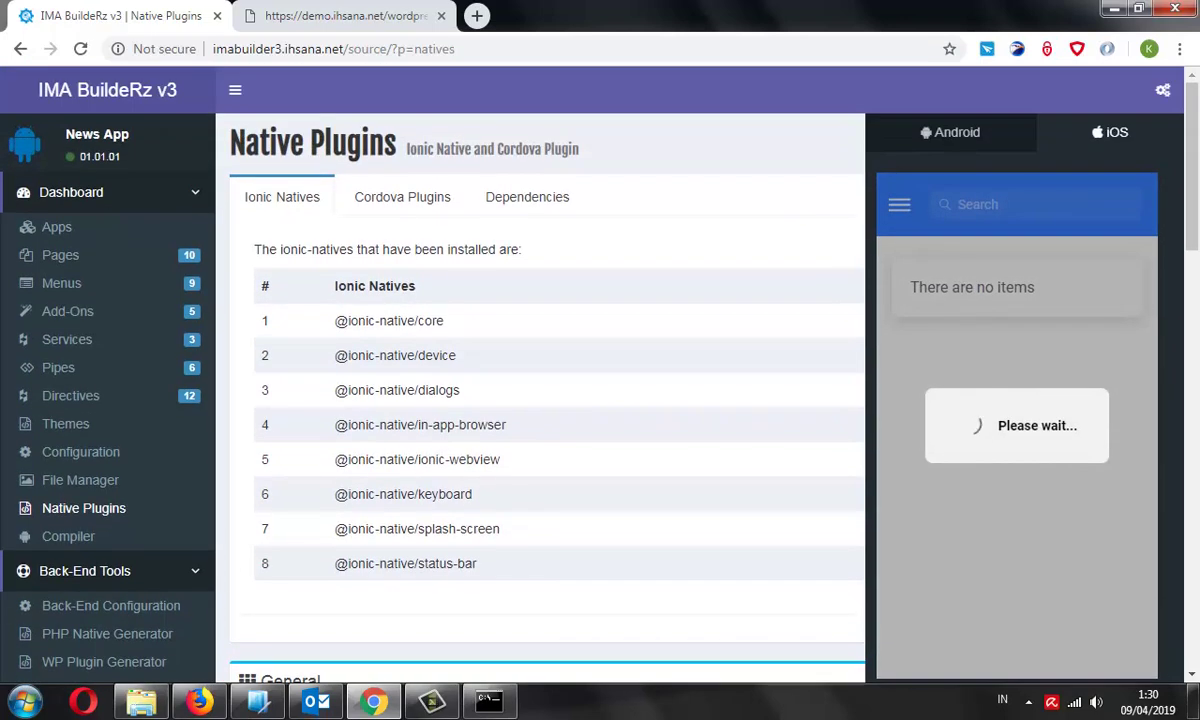
click(1000, 330)
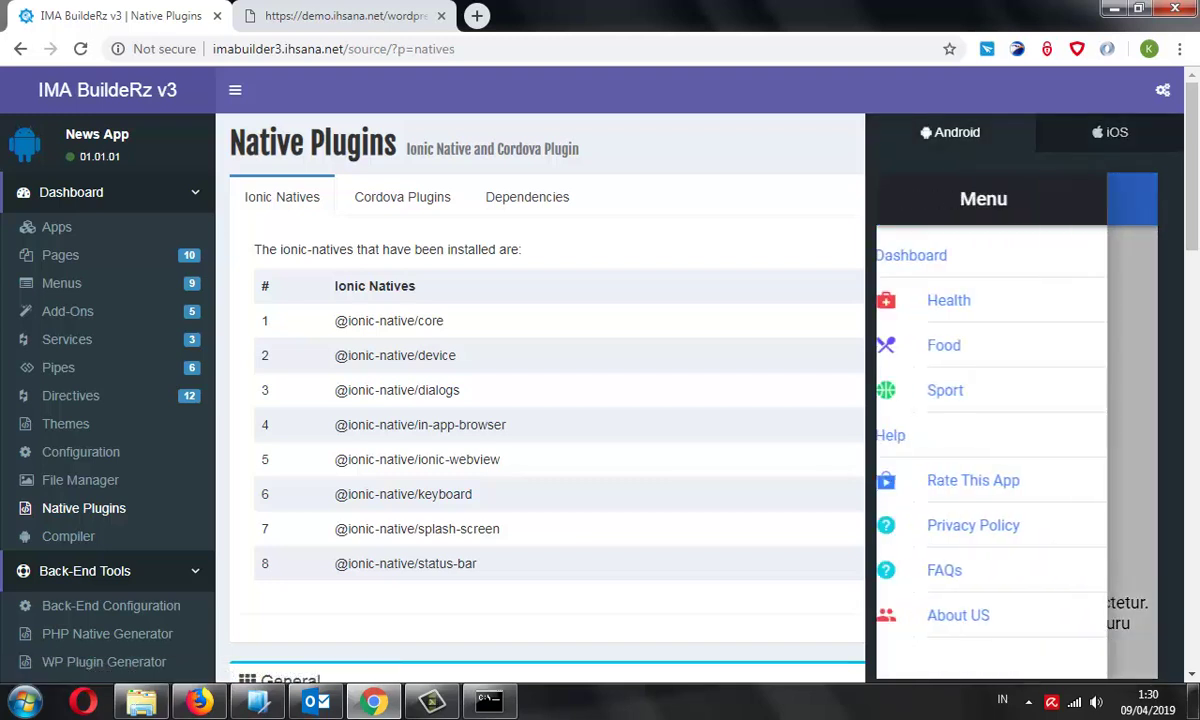
click(943, 345)
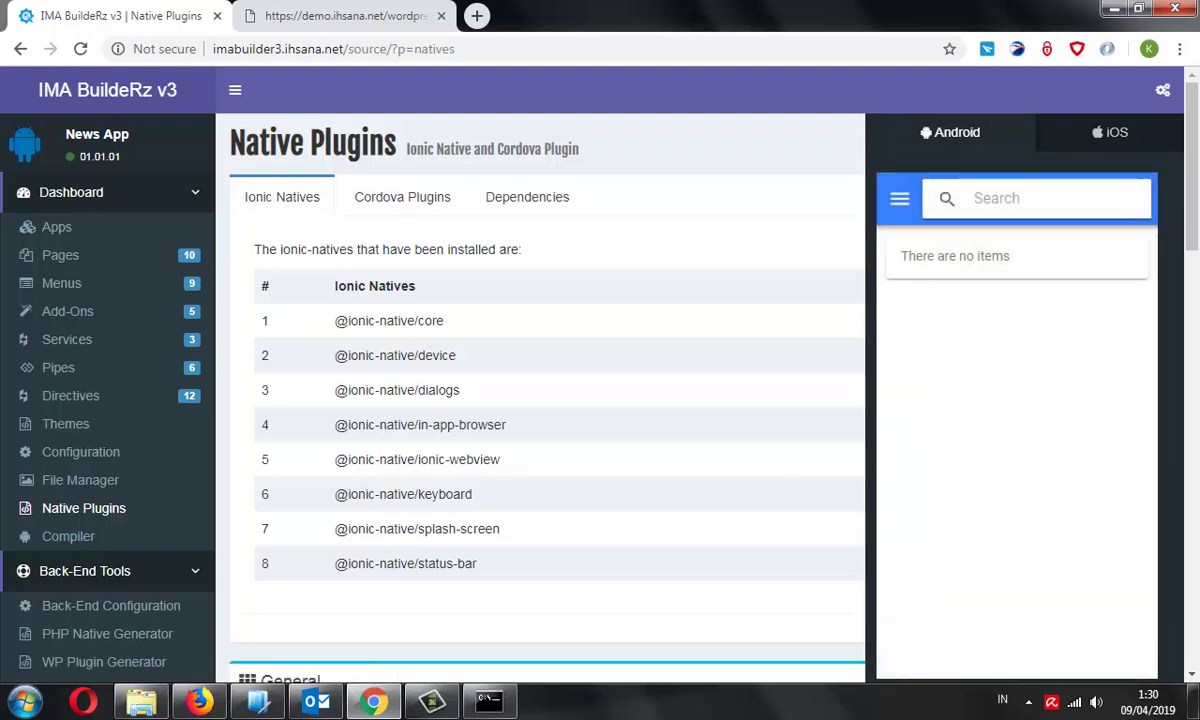
Open the Sport section, read a full sport article, and return to the list
click(899, 198)
click(960, 480)
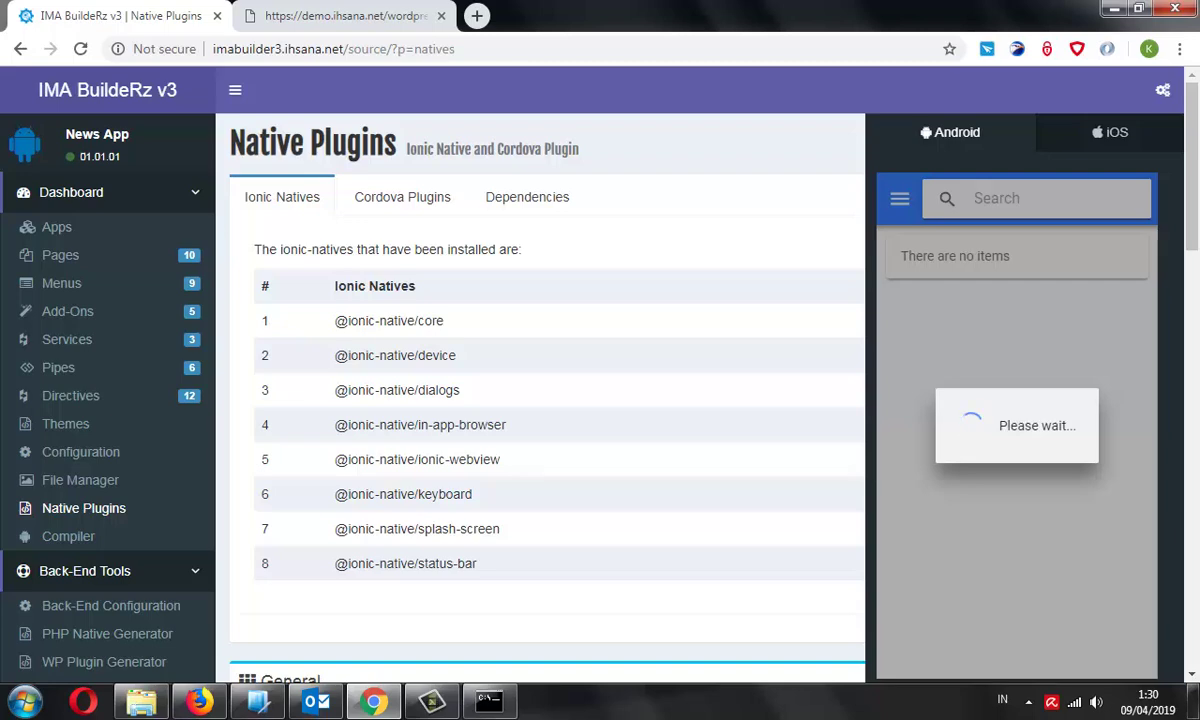
scroll(1009, 450, down, 5)
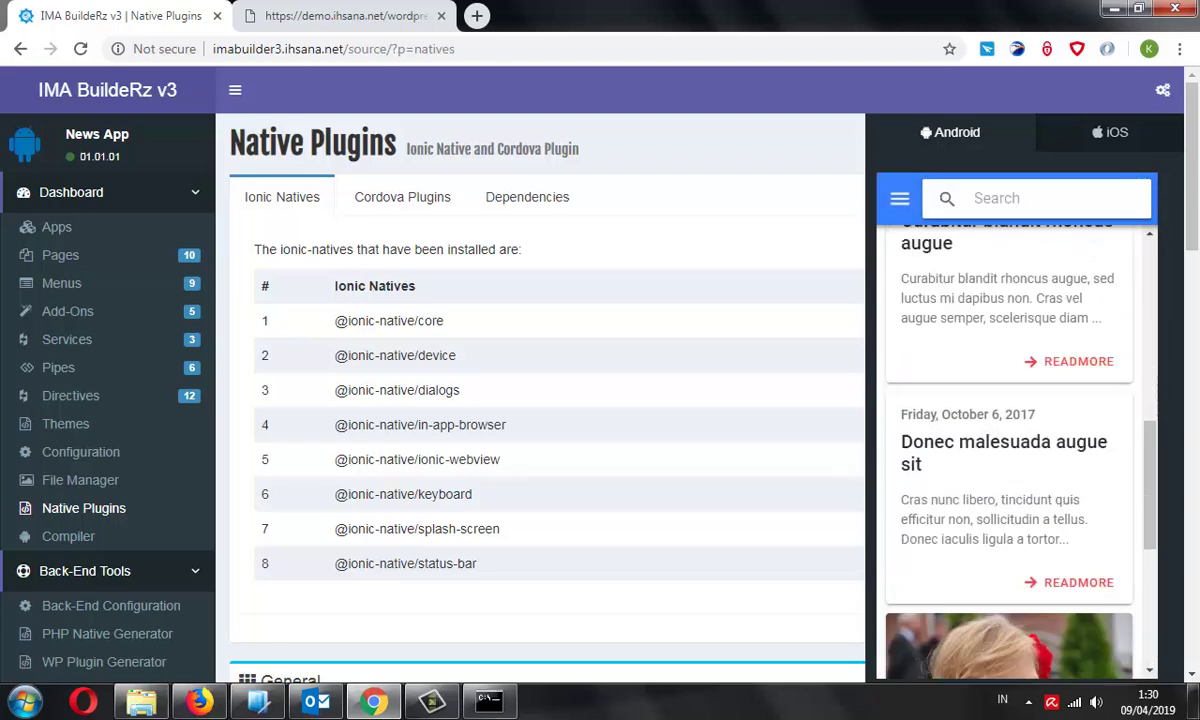
scroll(1009, 450, down, 3)
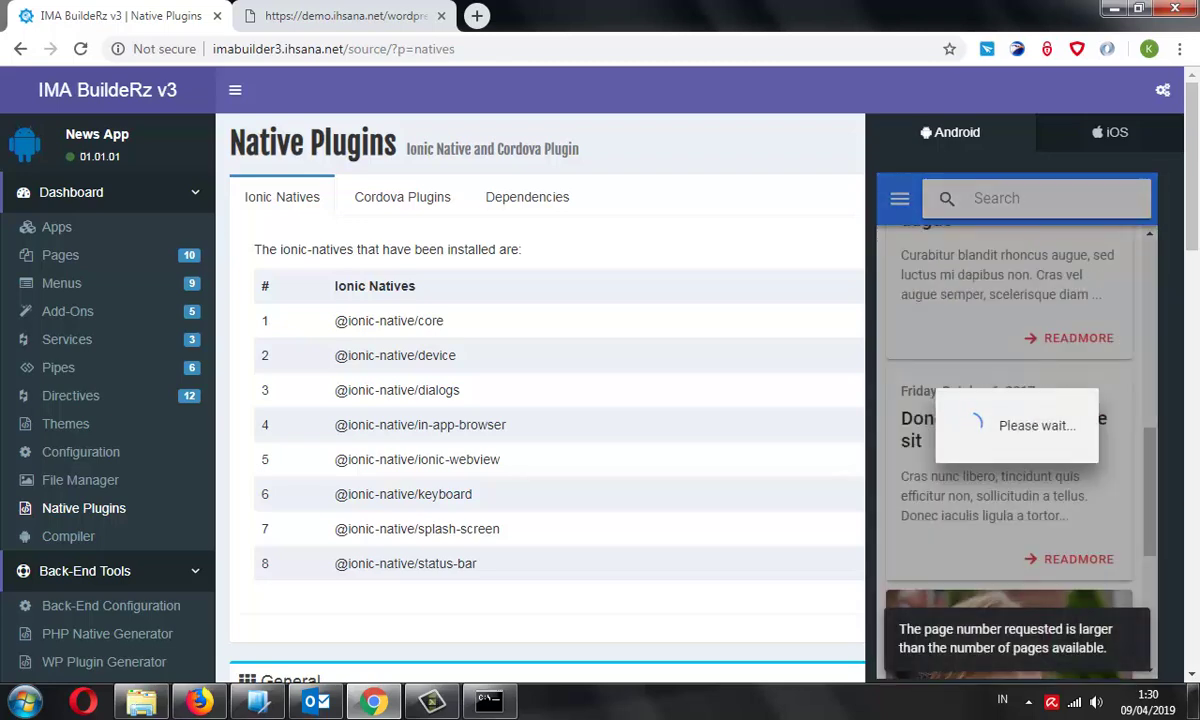
scroll(1009, 450, up, 3)
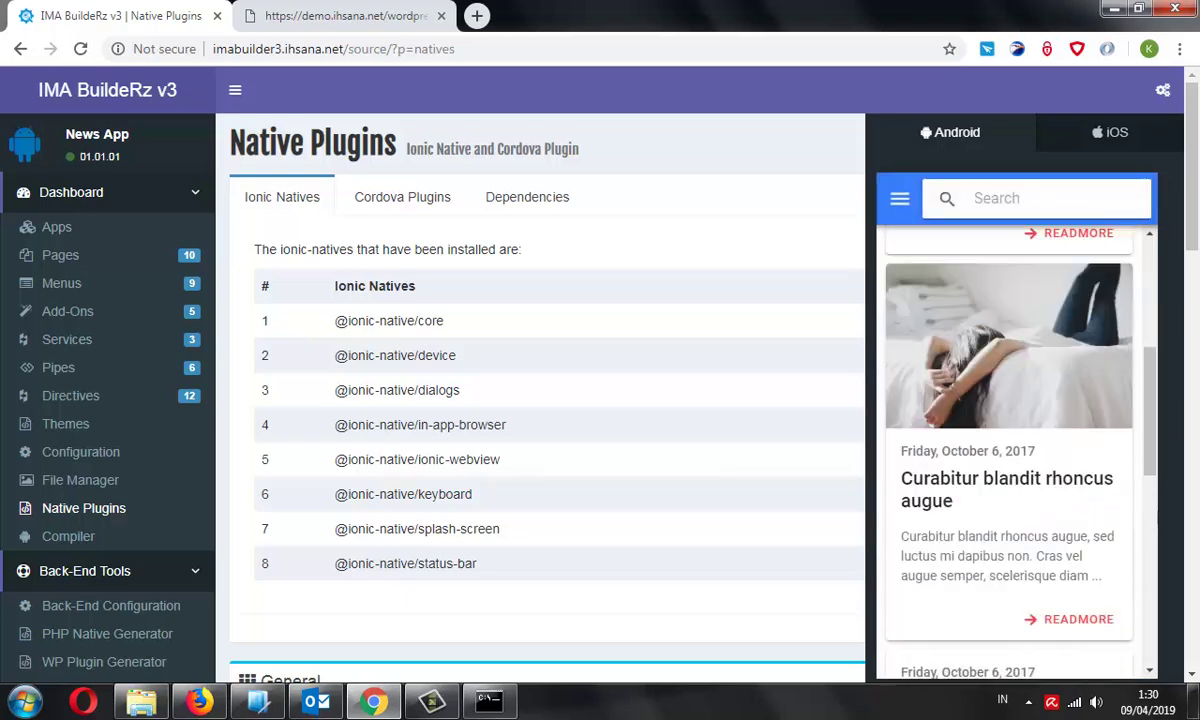
scroll(1009, 450, up, 2)
click(1040, 306)
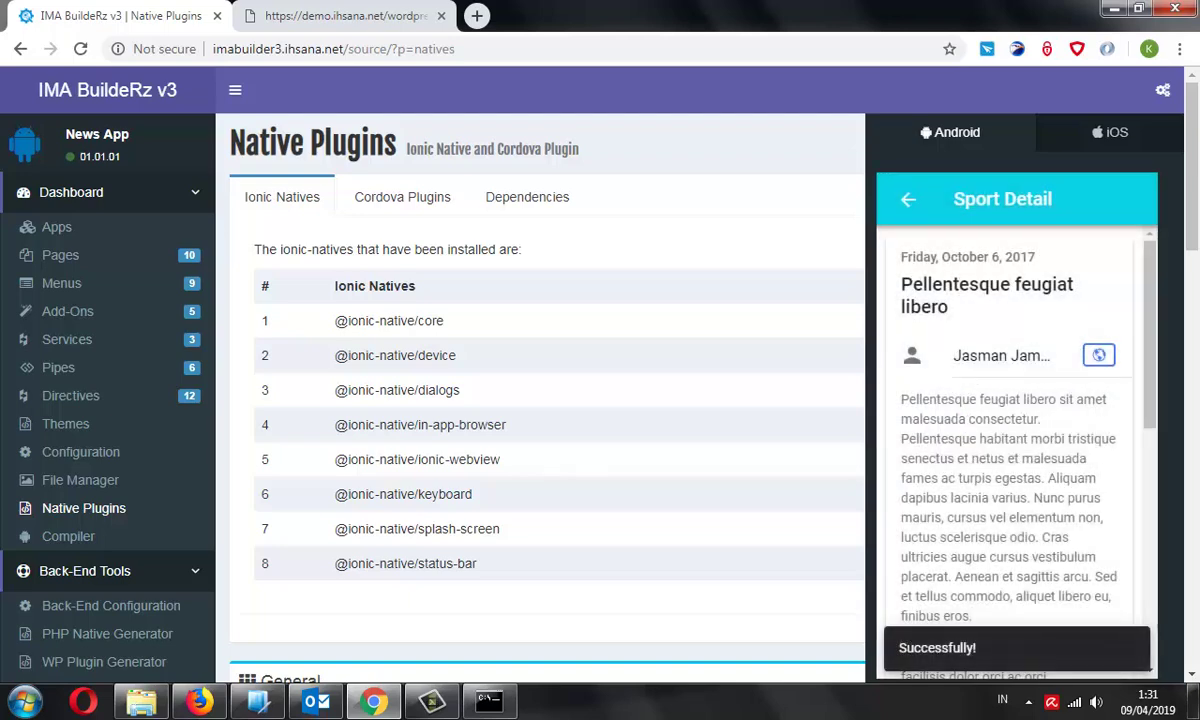
click(908, 199)
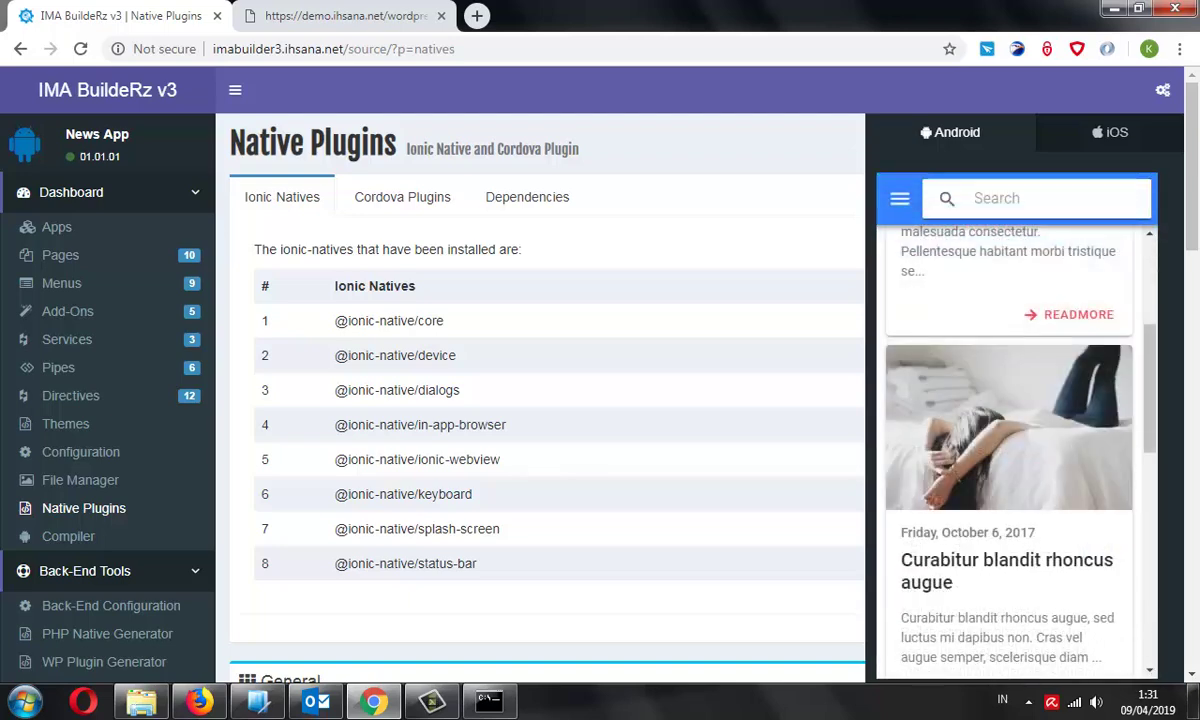
Toggle the preview's side menu and close the News App preview panel
click(890, 198)
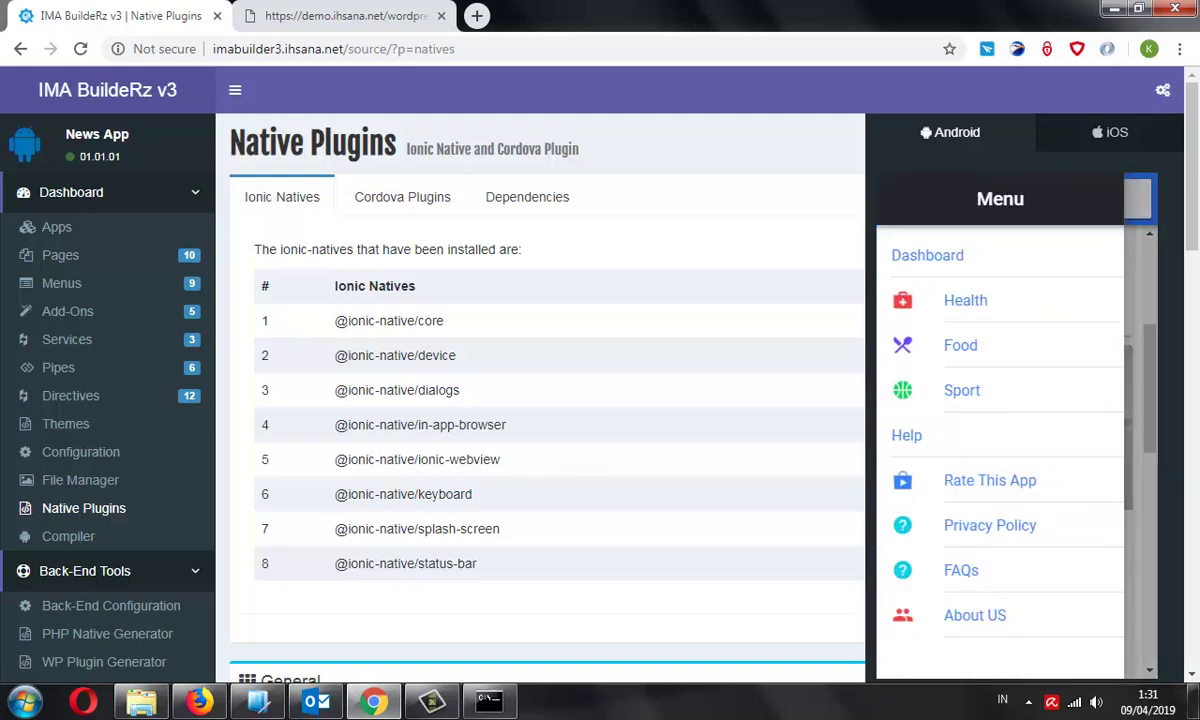
click(927, 255)
click(900, 200)
click(1088, 88)
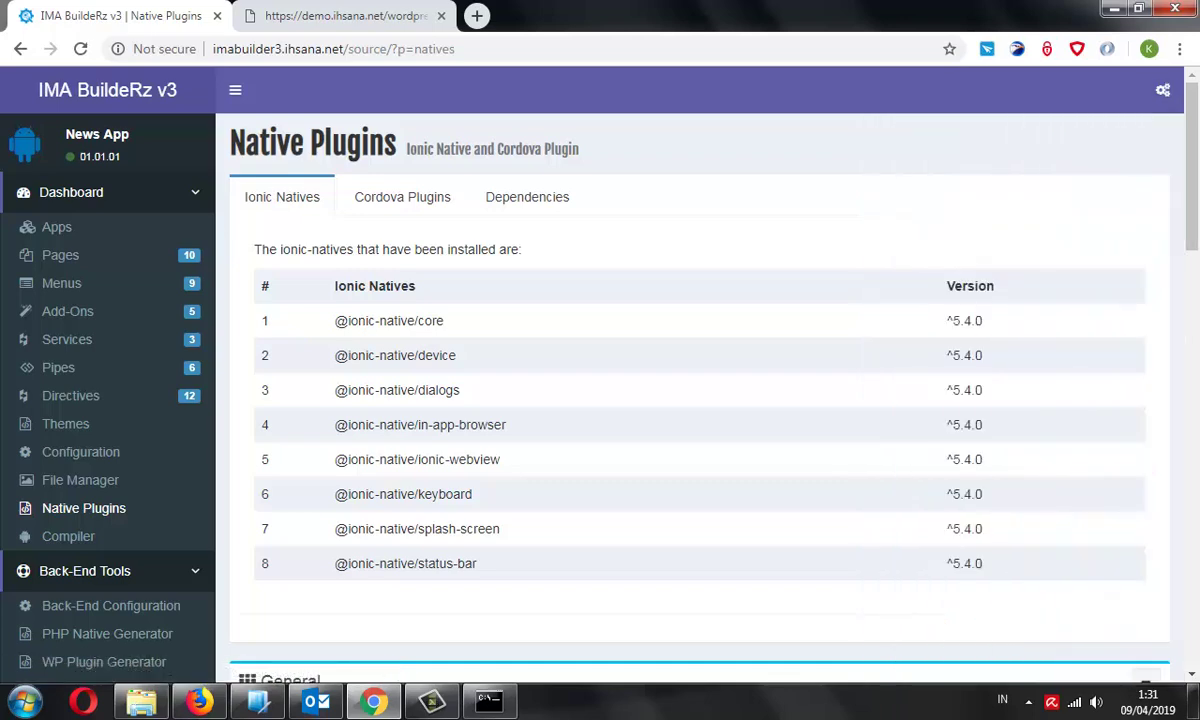
scroll(600, 400, down, 3)
Open the Menus page and scroll down to the Privacy Policy item
scroll(600, 400, up, 1)
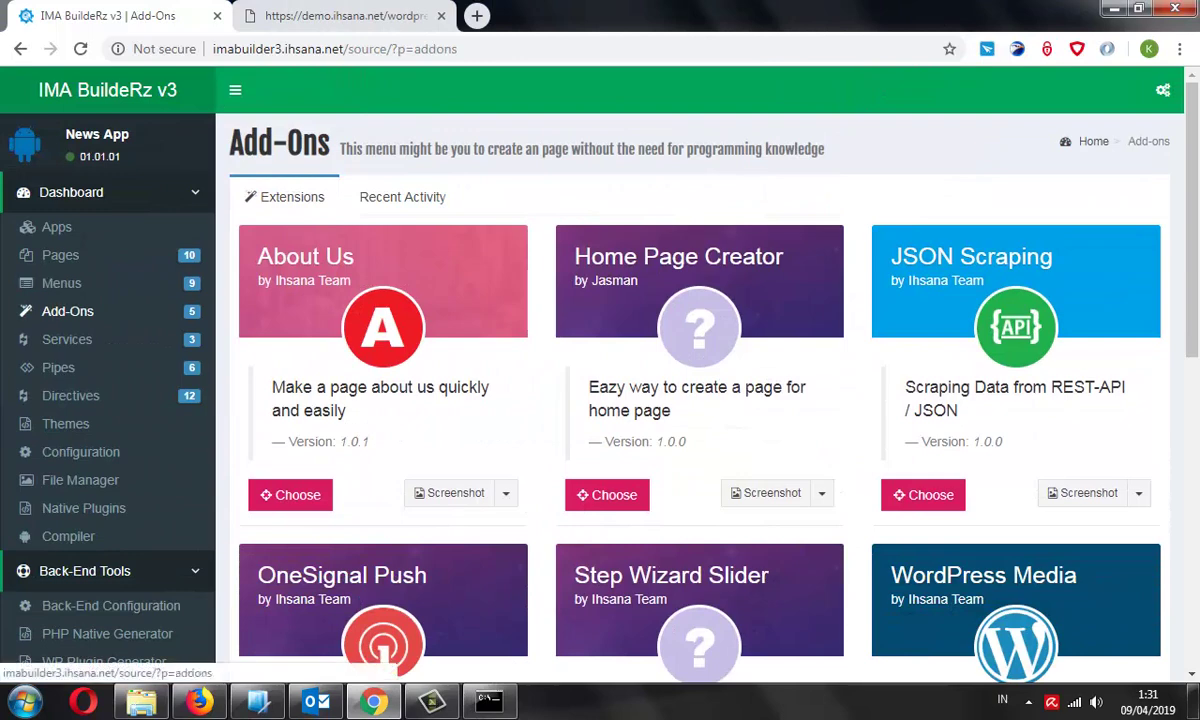
click(61, 283)
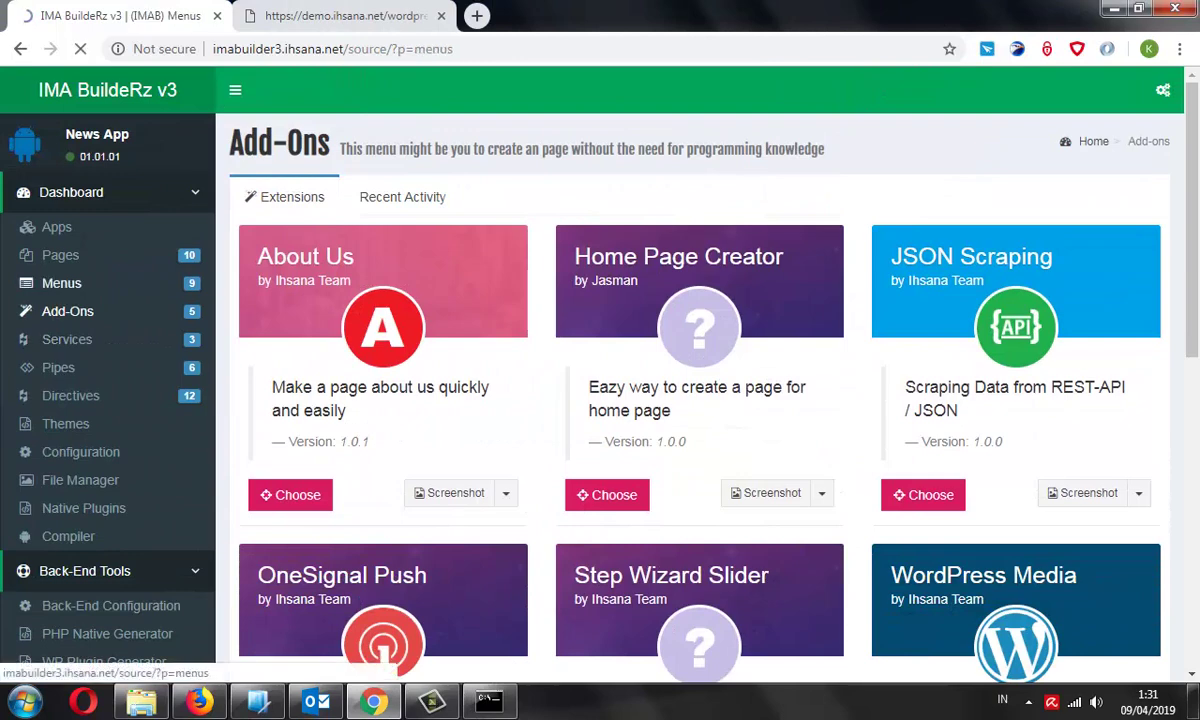
scroll(600, 400, down, 5)
scroll(600, 400, down, 3)
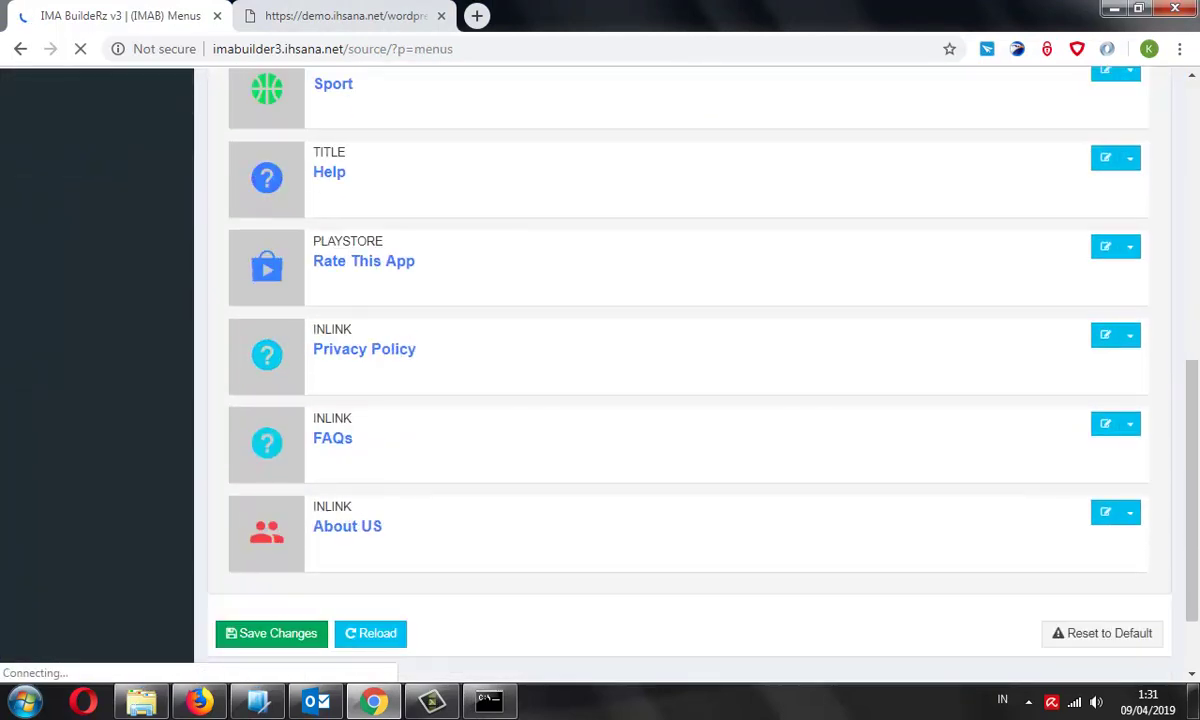
scroll(600, 400, down, 2)
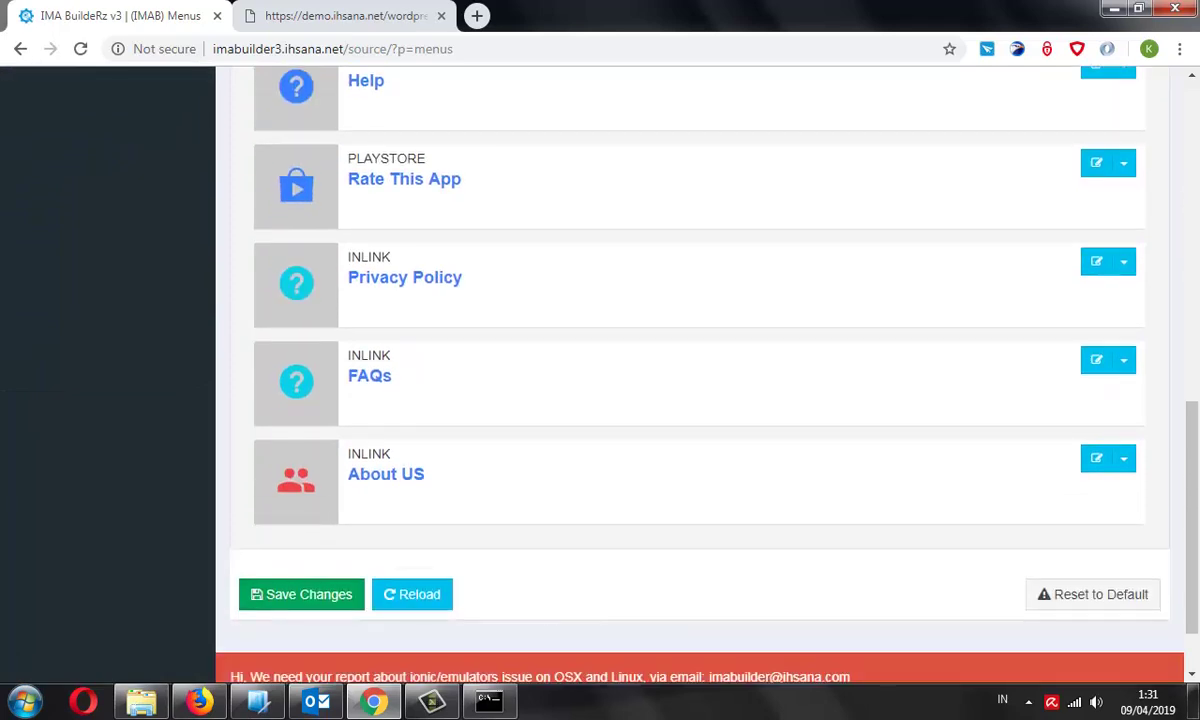
scroll(670, 360, up, 2)
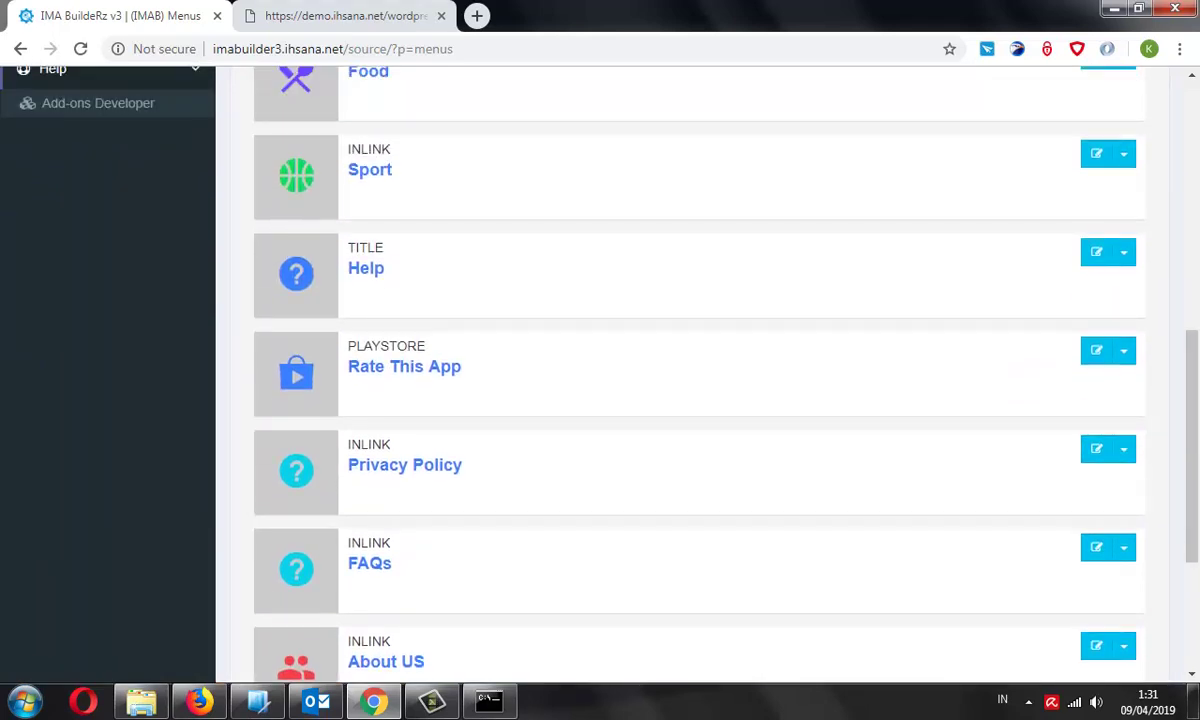
scroll(700, 400, down, 1)
Highlight the INLINK Privacy Policy menu entry, then scroll back to the top
drag(380, 371, 462, 371)
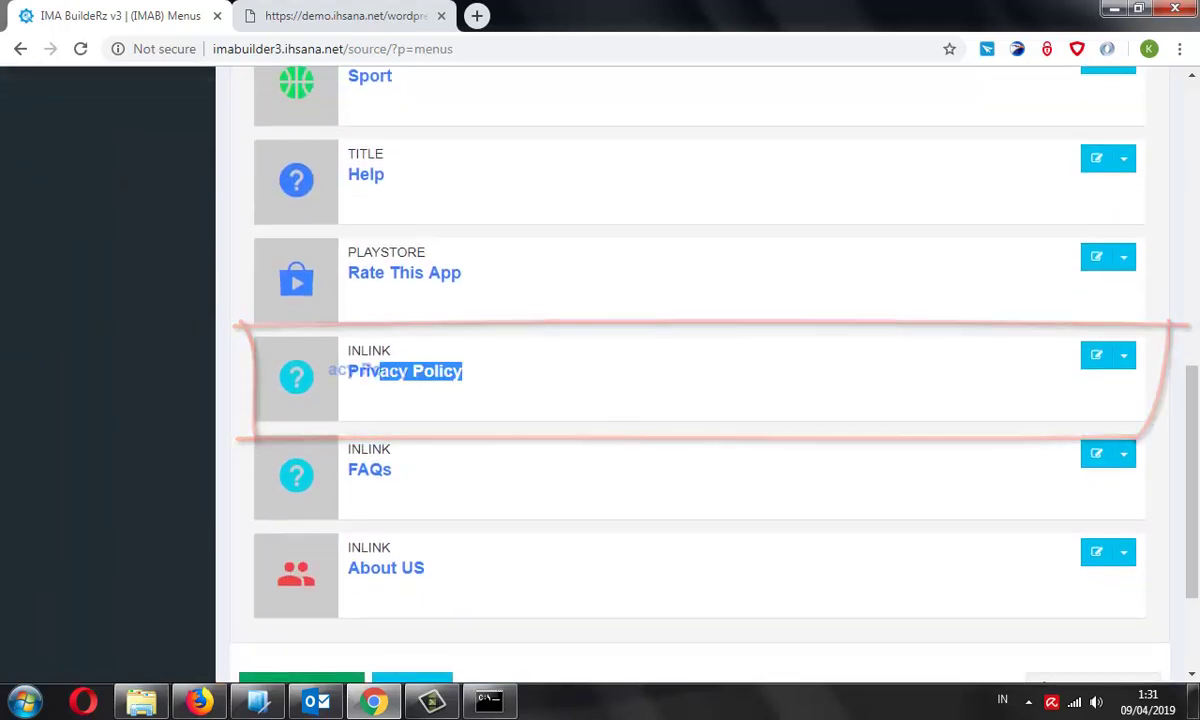
drag(347, 371, 462, 371)
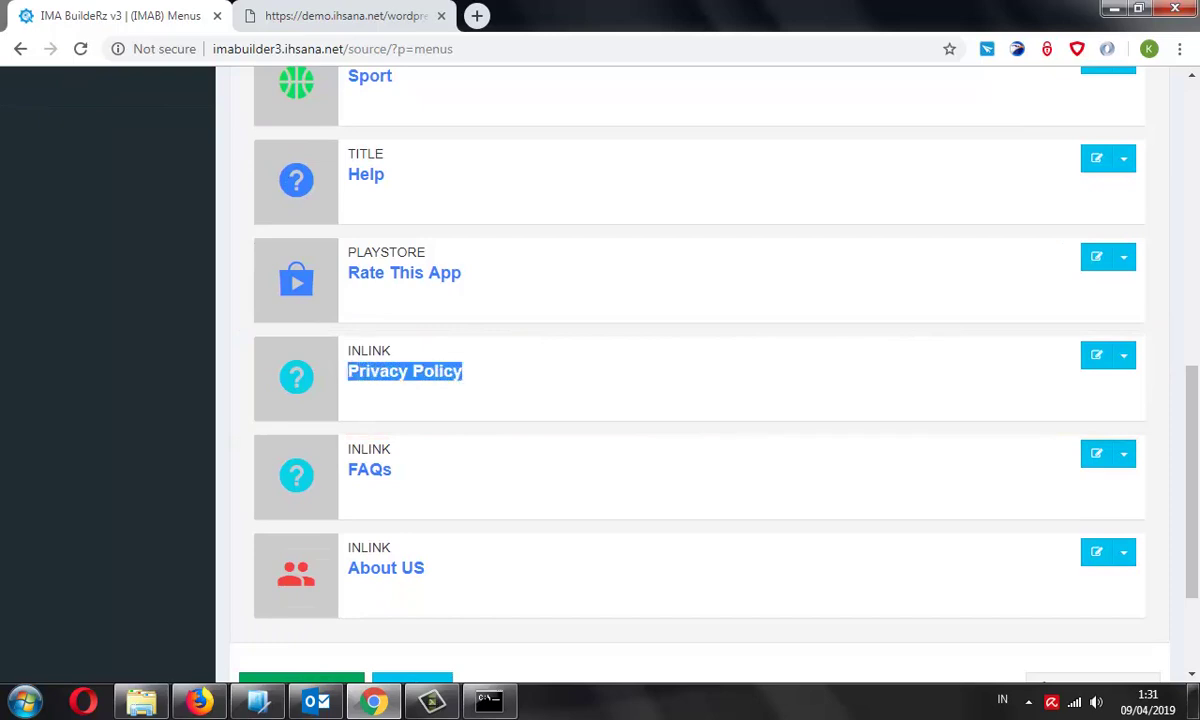
click(296, 300)
drag(296, 300, 462, 371)
click(462, 371)
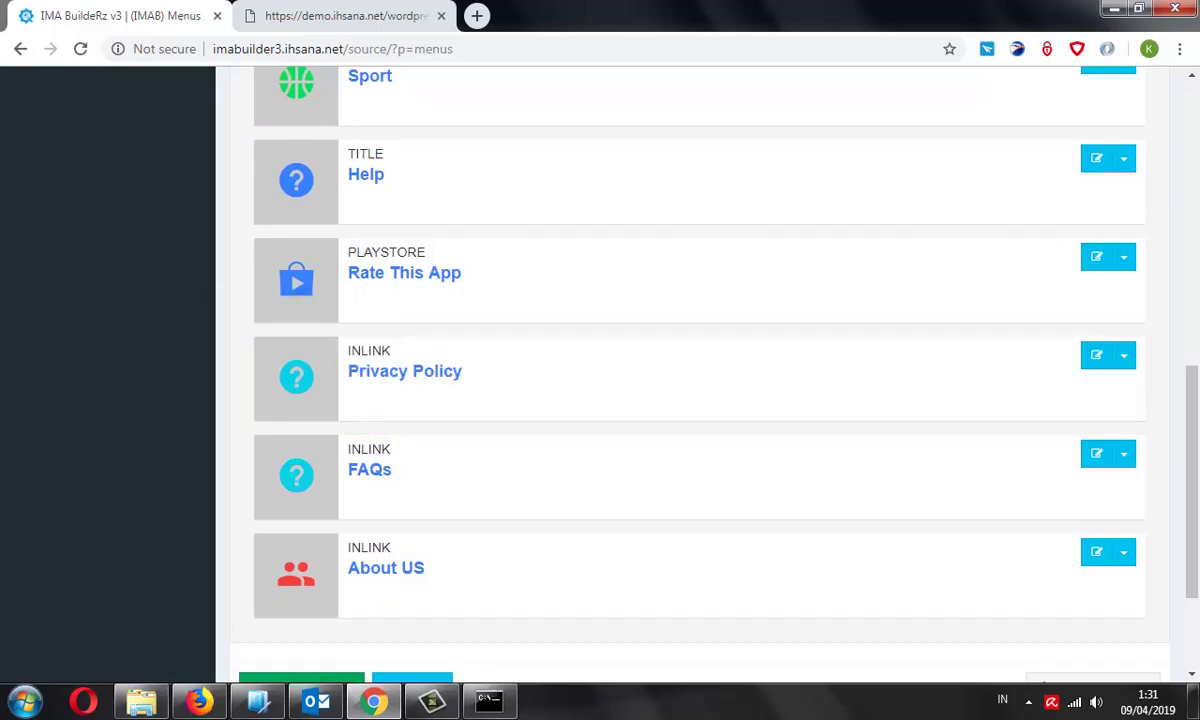
double_click(410, 371)
click(410, 371)
scroll(700, 400, up, 4)
scroll(700, 400, up, 3)
mouse_move(5, 180)
mouse_down()
mouse_move(6, 226)
mouse_move(228, 192)
mouse_up()
Find the WordPress Page card among the Add-Ons and choose it
click(67, 217)
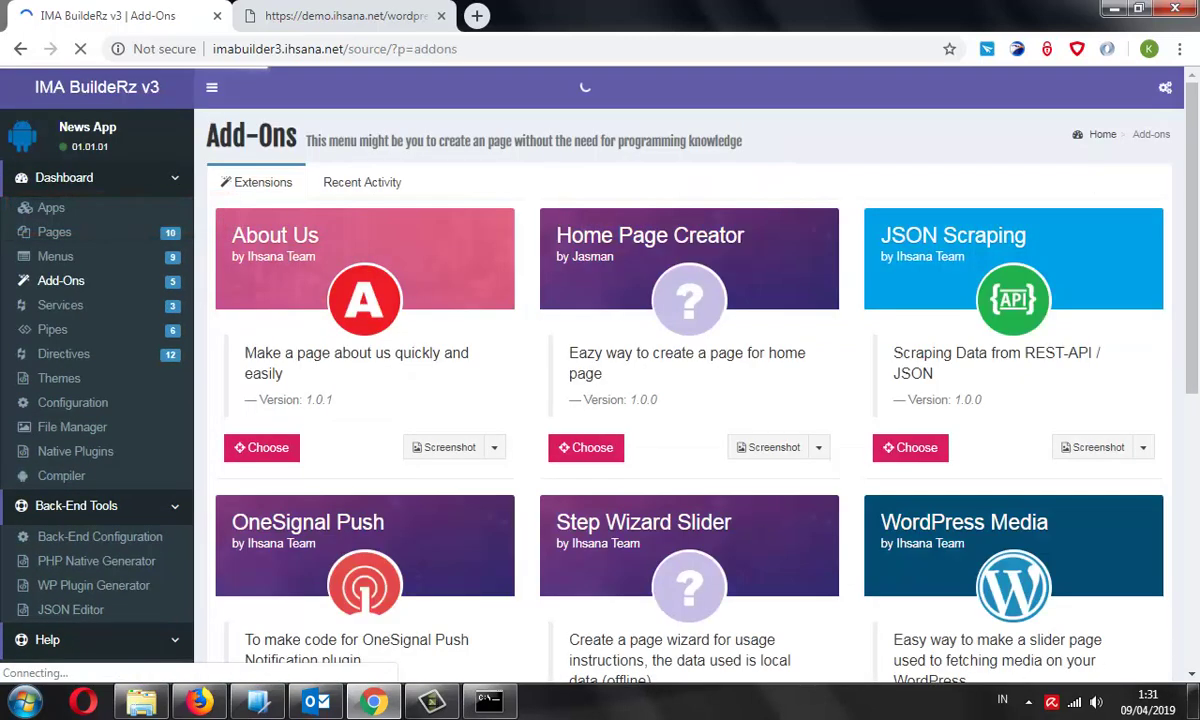
scroll(690, 380, down, 3)
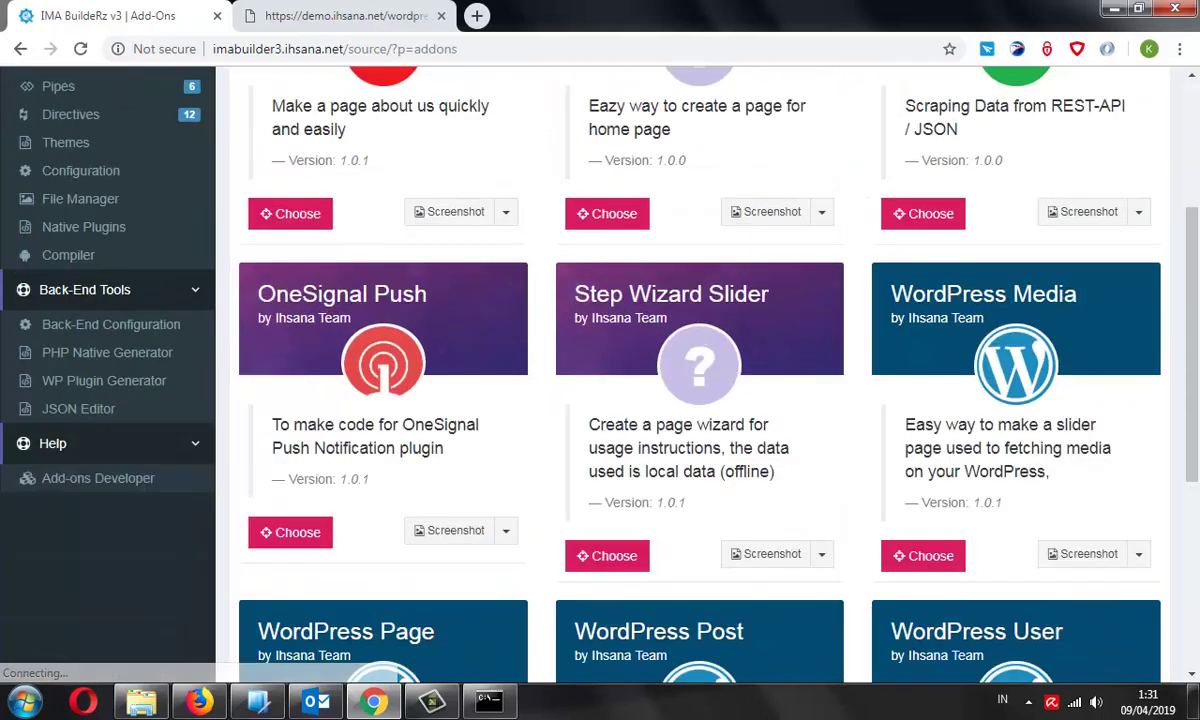
scroll(700, 400, down, 2)
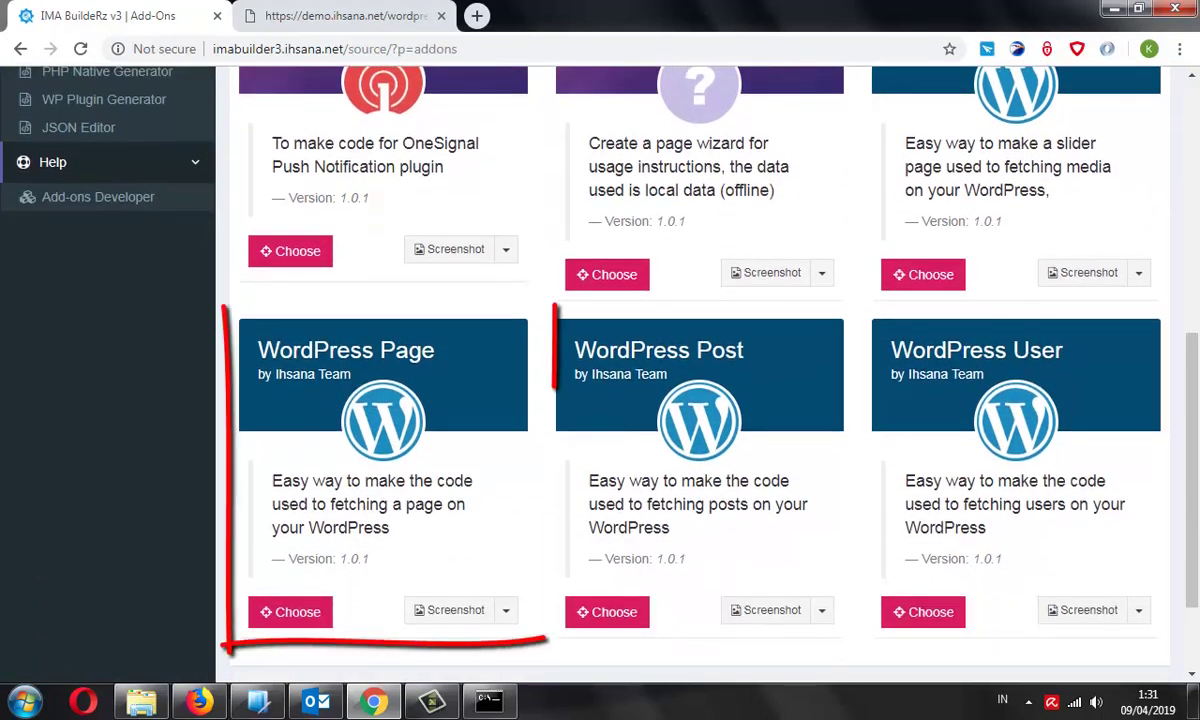
drag(272, 481, 389, 528)
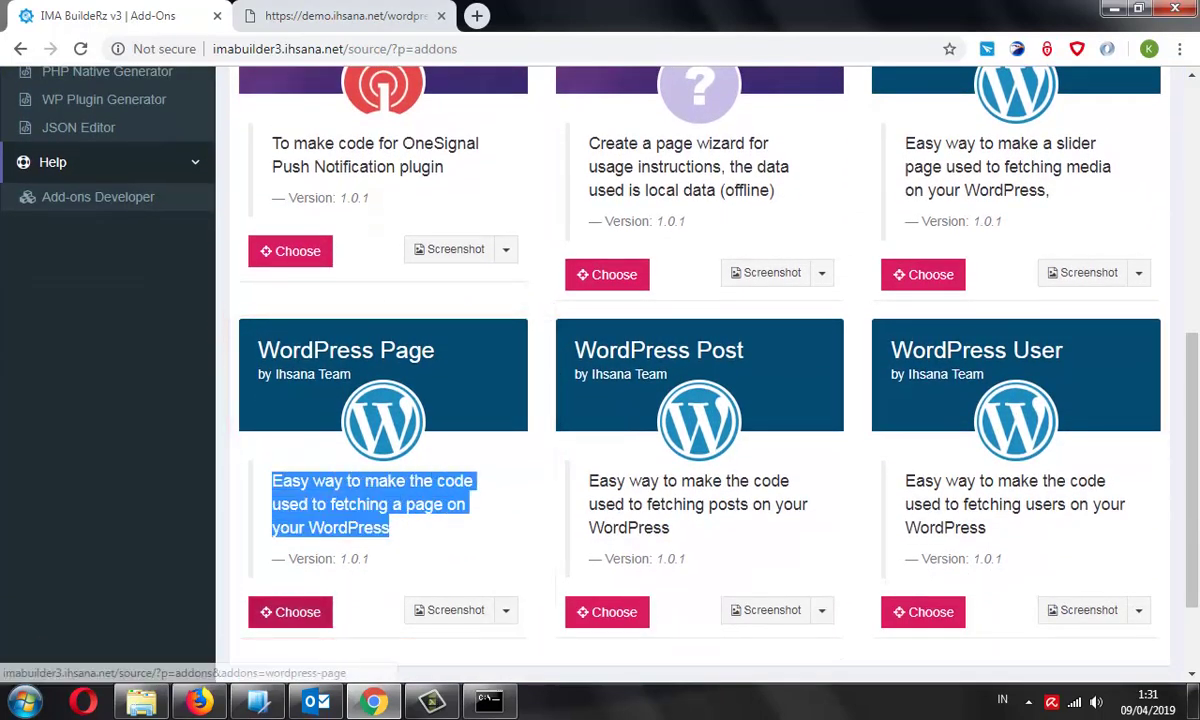
click(290, 612)
Pick Privacy Policy in the Overwrite The Page dropdown
scroll(290, 500, down, 3)
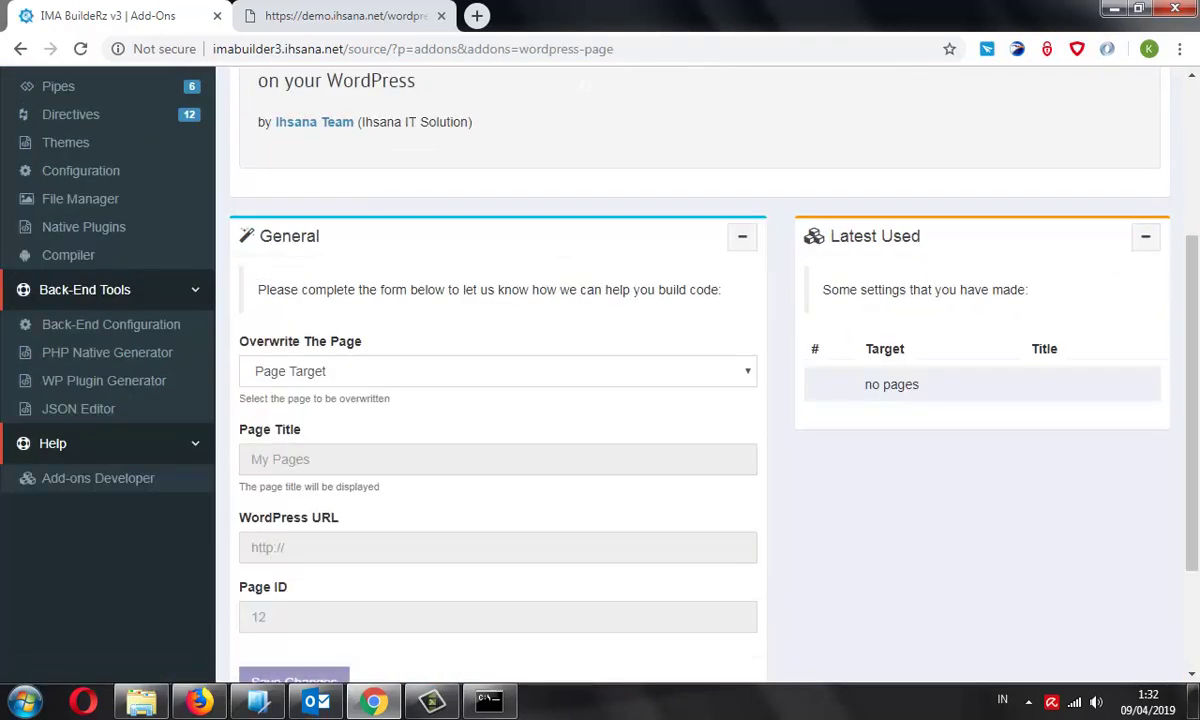
click(497, 371)
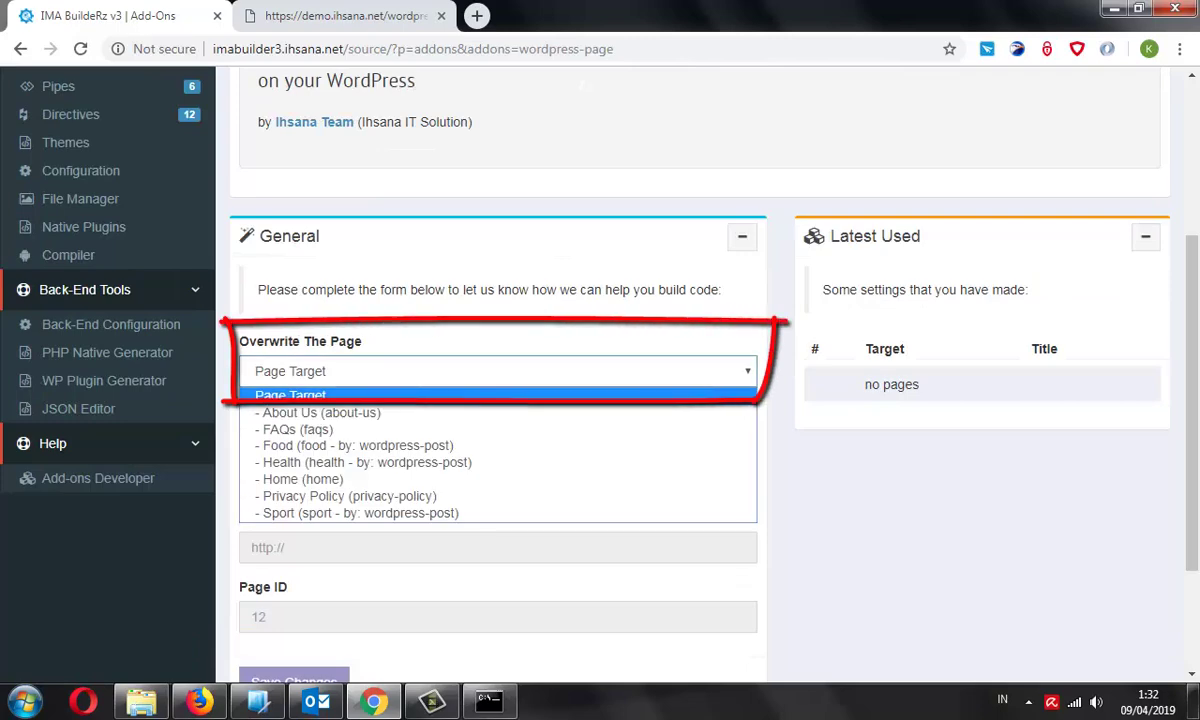
key(Down)
key(Down)
key(Down)
key(Down)
key(Down)
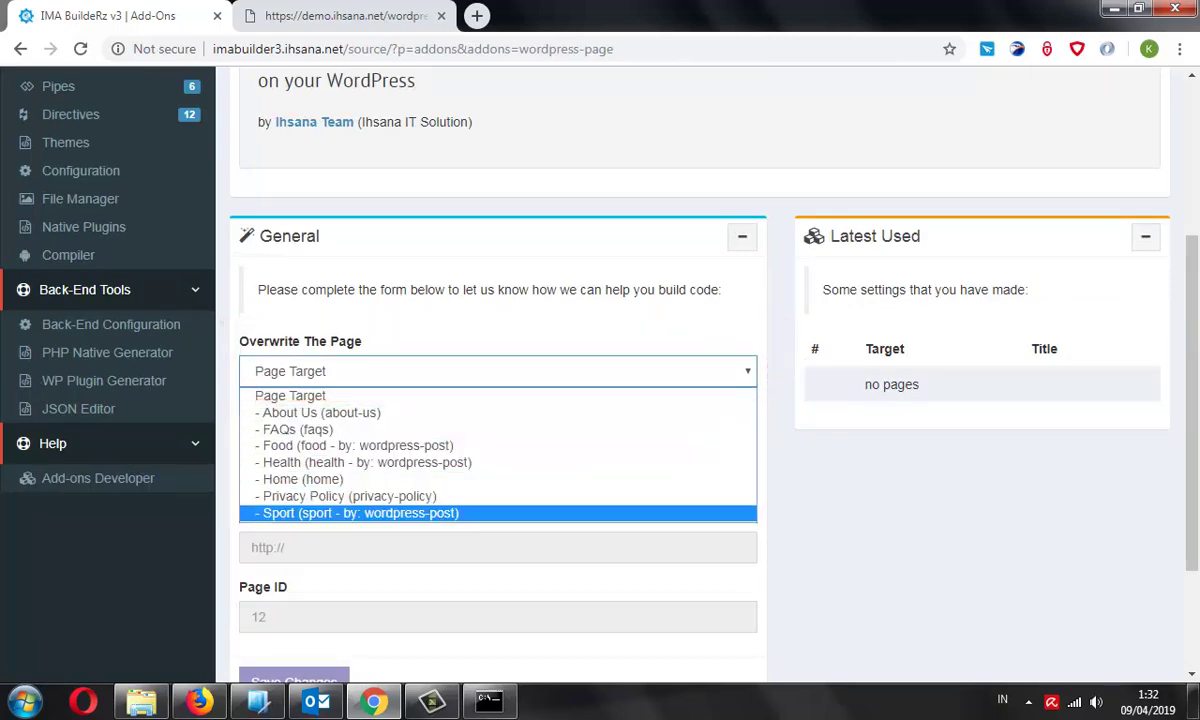
key(Up)
key(Return)
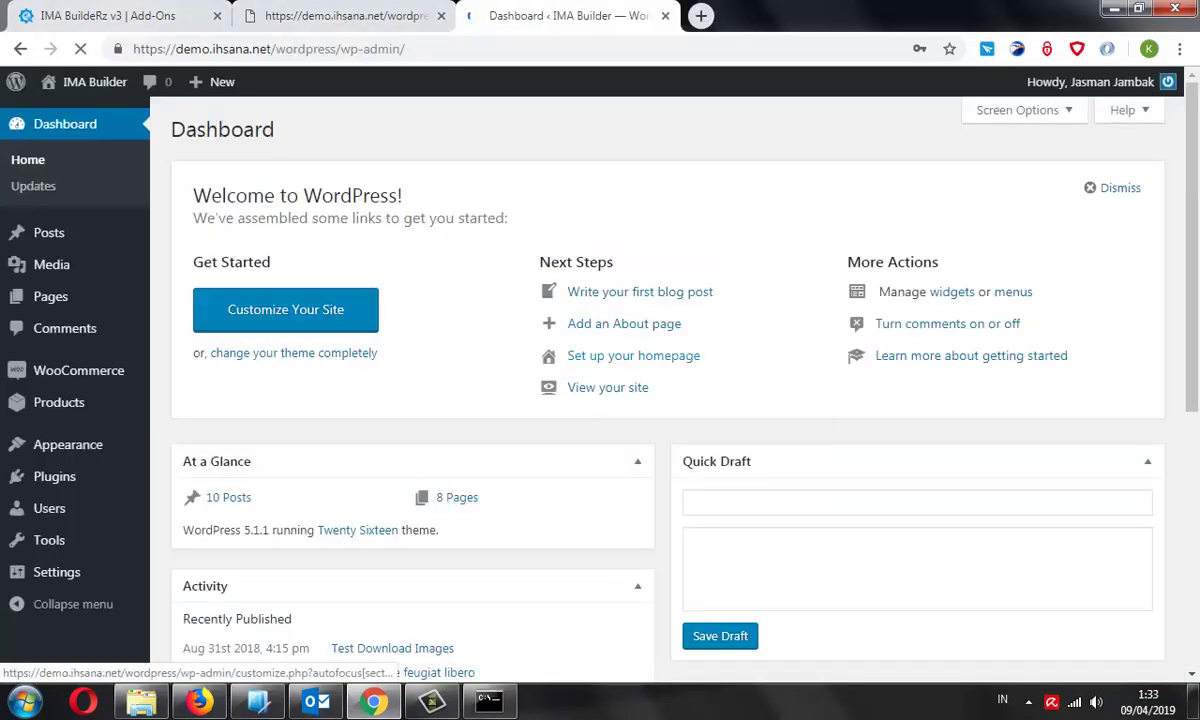
In WordPress All Pages, open Privacy Policy for editing and copy its page ID 141
mouse_move(50, 297)
click(187, 299)
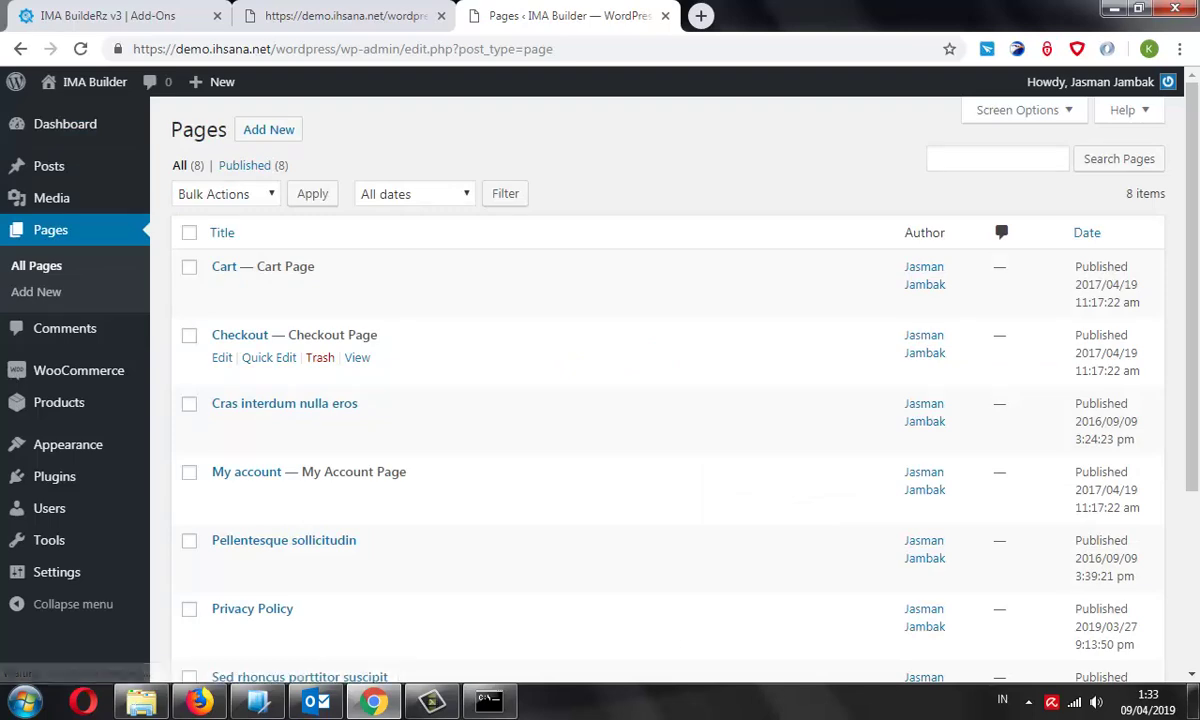
scroll(600, 370, down, 3)
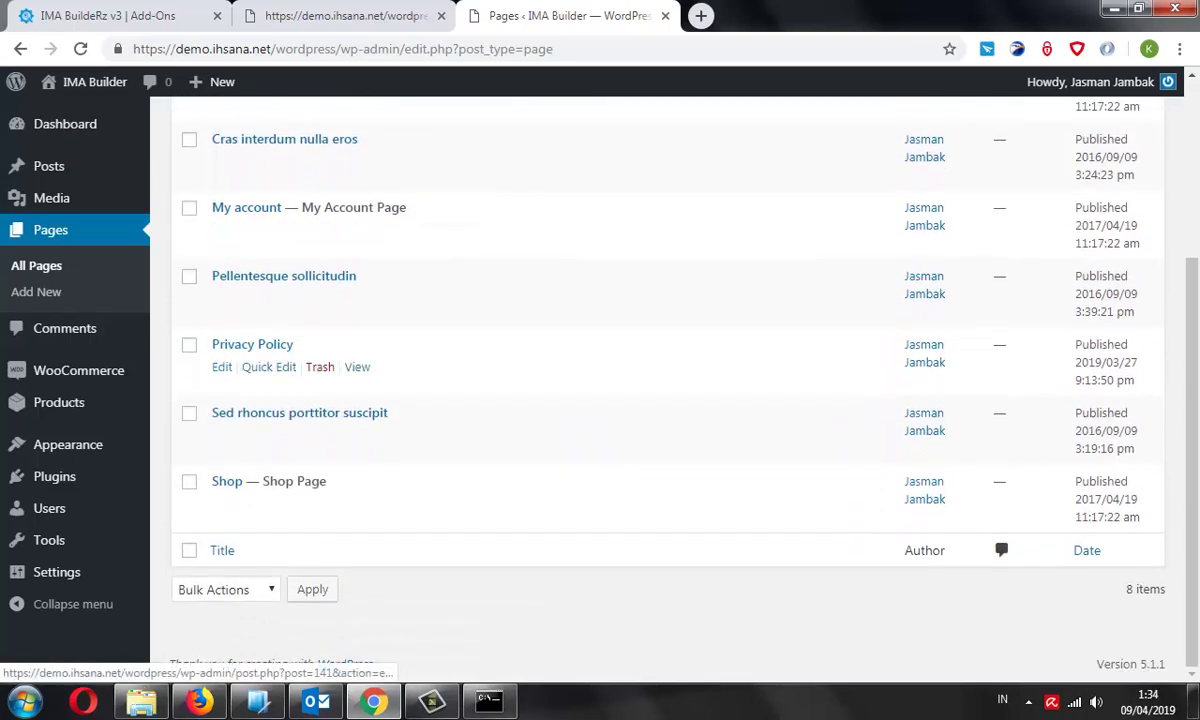
click(222, 367)
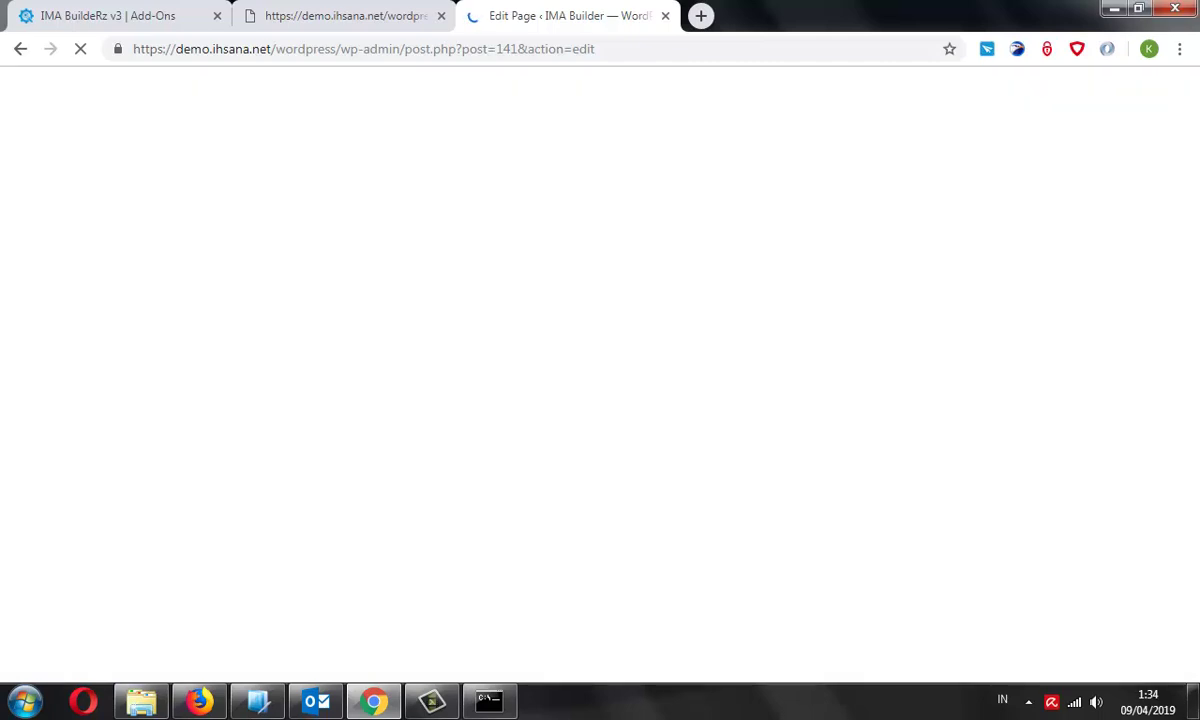
click(506, 49)
double_click(506, 49)
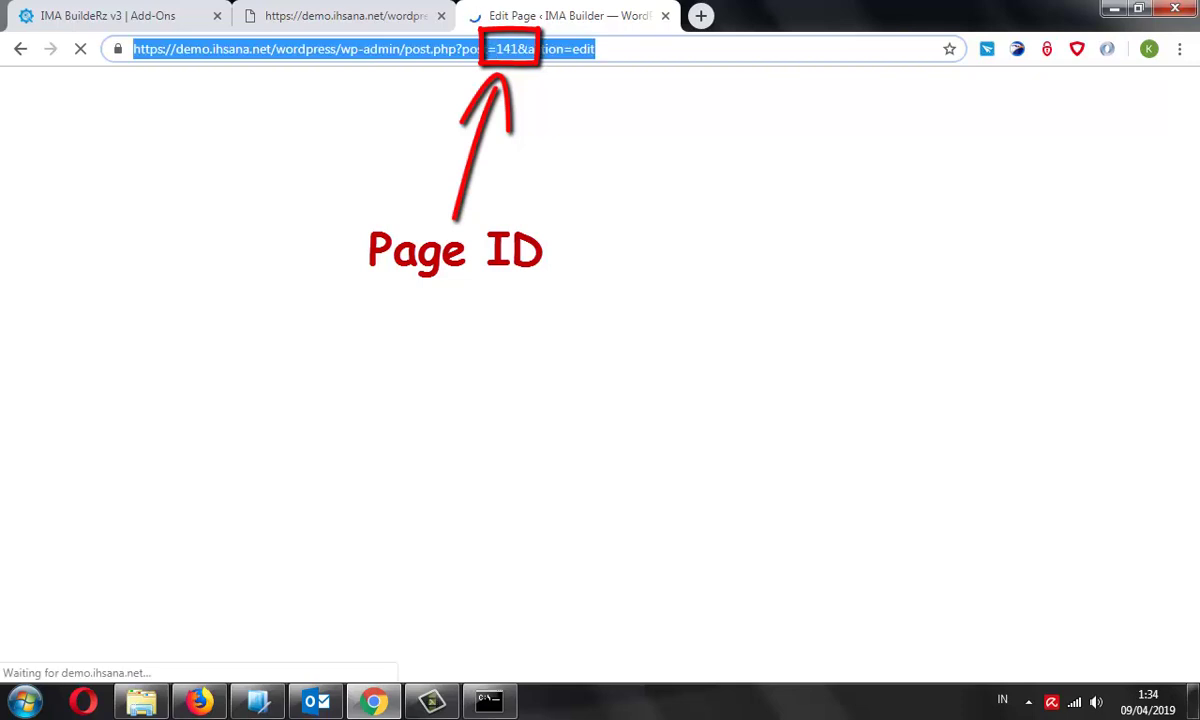
right_click(506, 49)
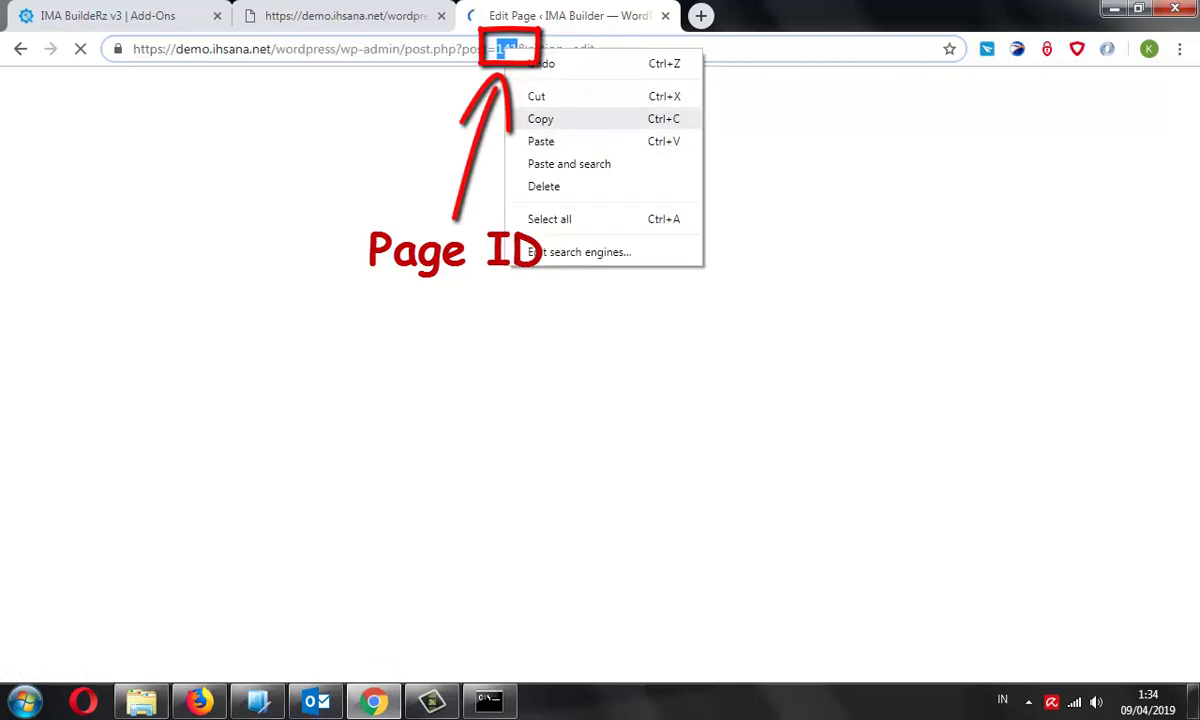
click(535, 118)
key(ctrl+1)
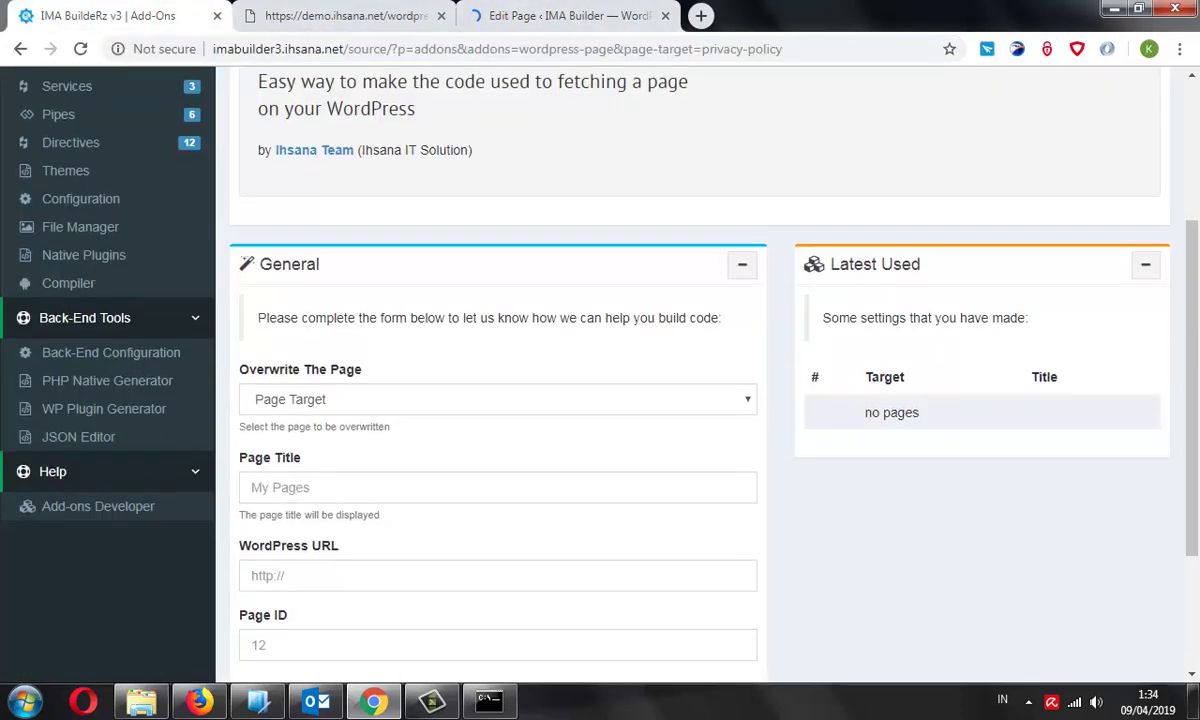
key(ctrl+3)
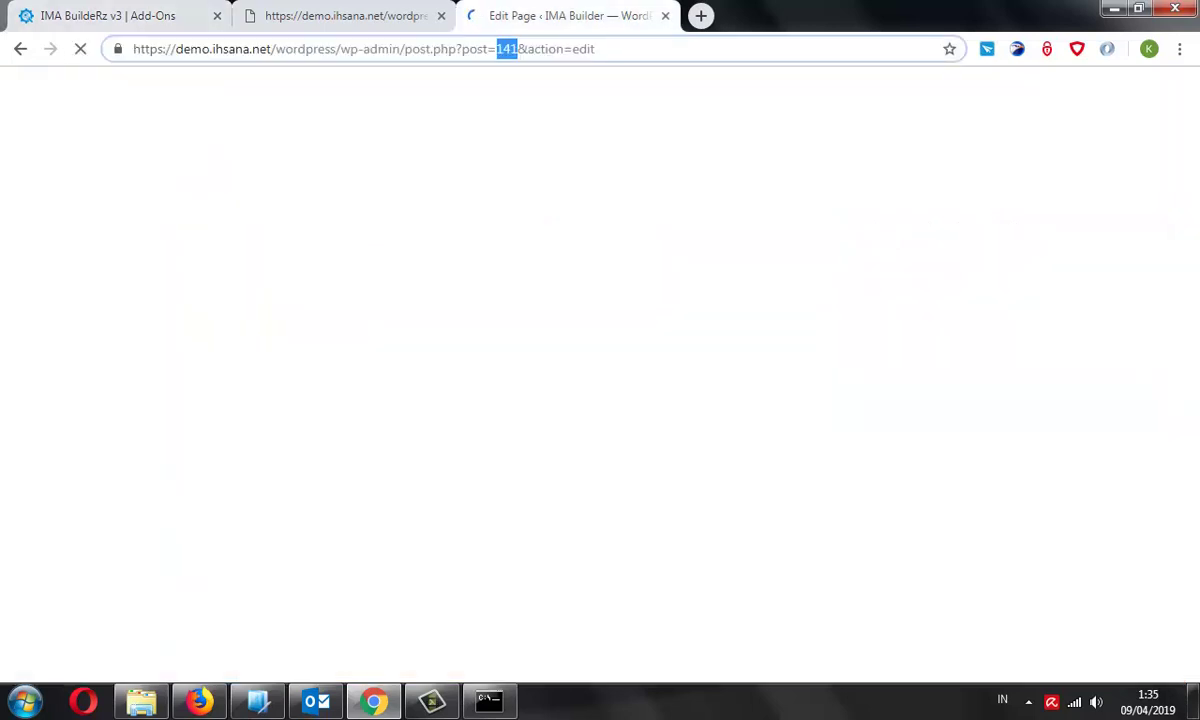
key(ctrl+1)
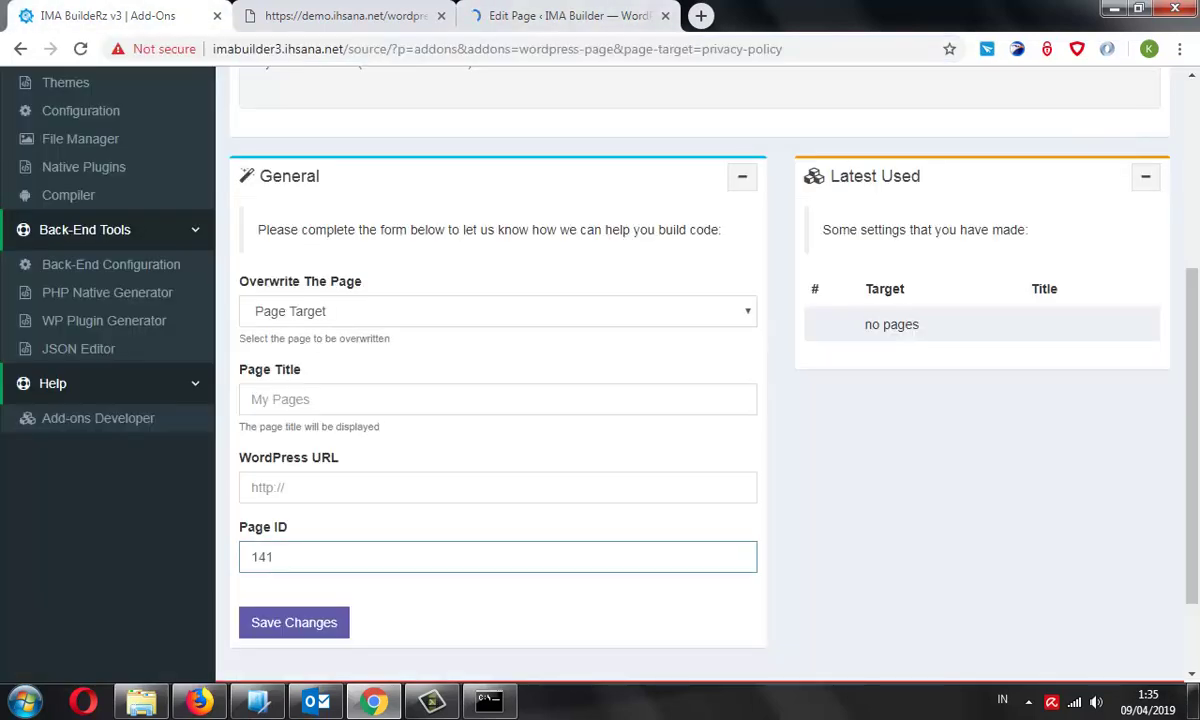
key(ctrl+3)
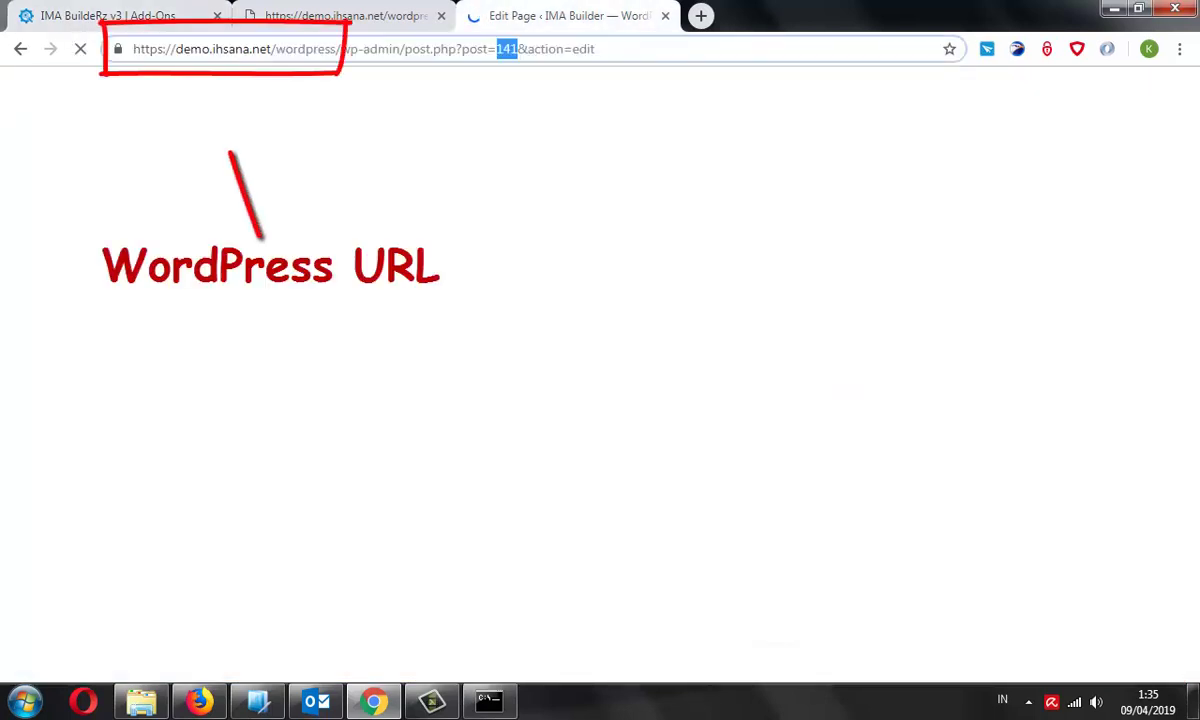
drag(341, 49, 133, 49)
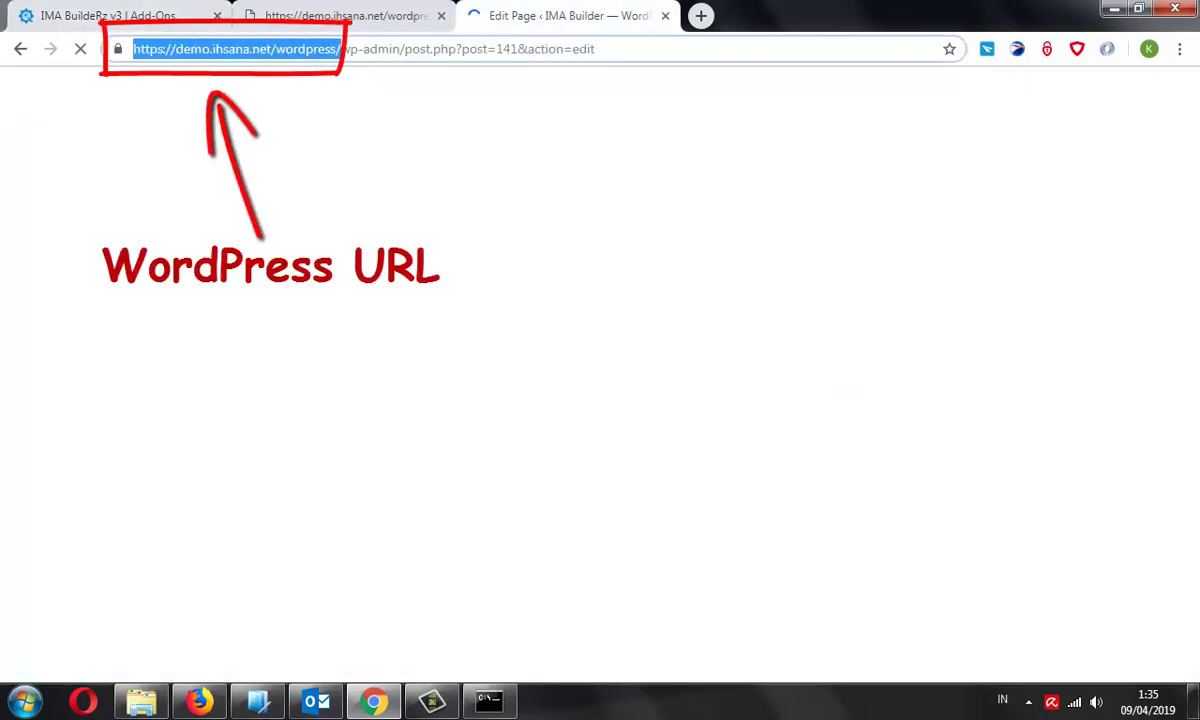
key(ctrl+1)
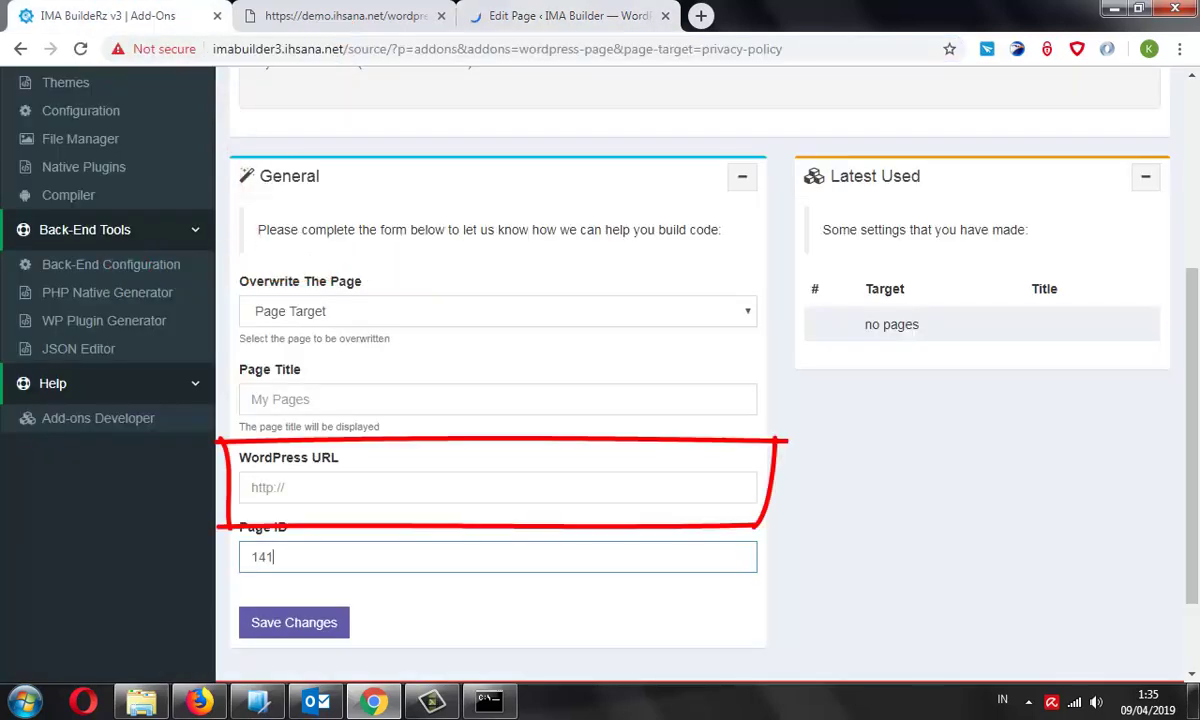
click(497, 487)
key(ctrl+v)
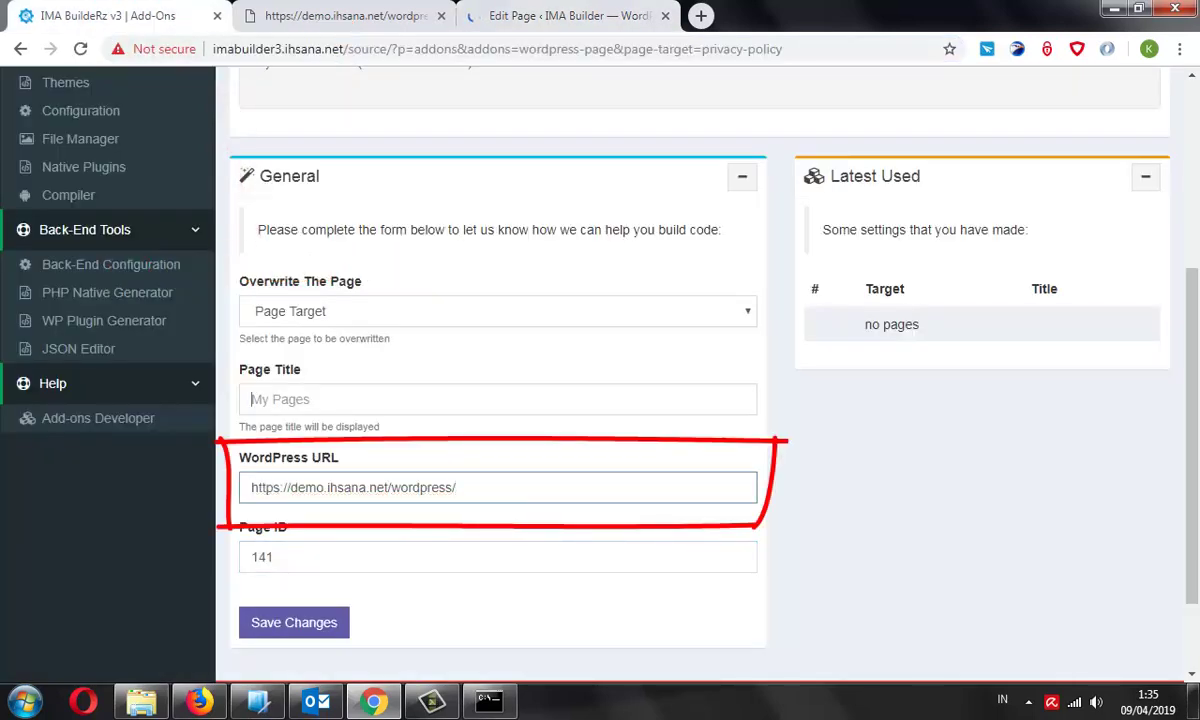
click(497, 399)
Enter the Privacy Policy page title and save the WordPress Page add-on settings
scroll(669, 370, up, 3)
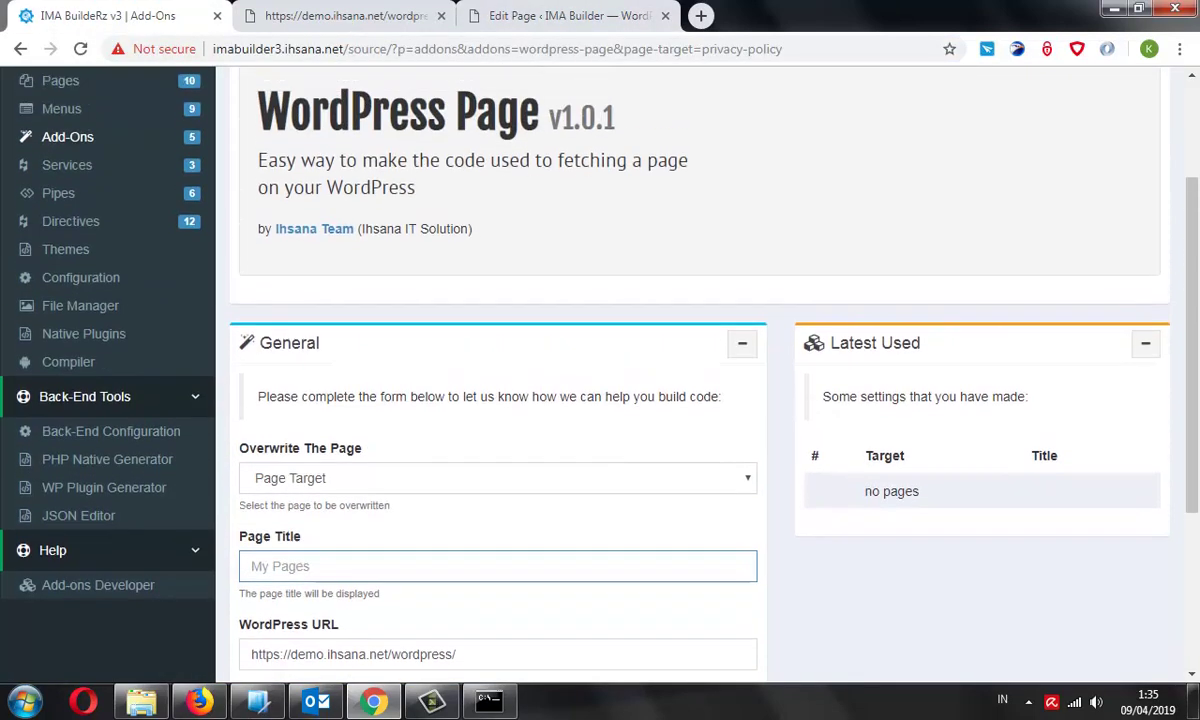
scroll(669, 370, down, 1)
scroll(669, 370, down, 1)
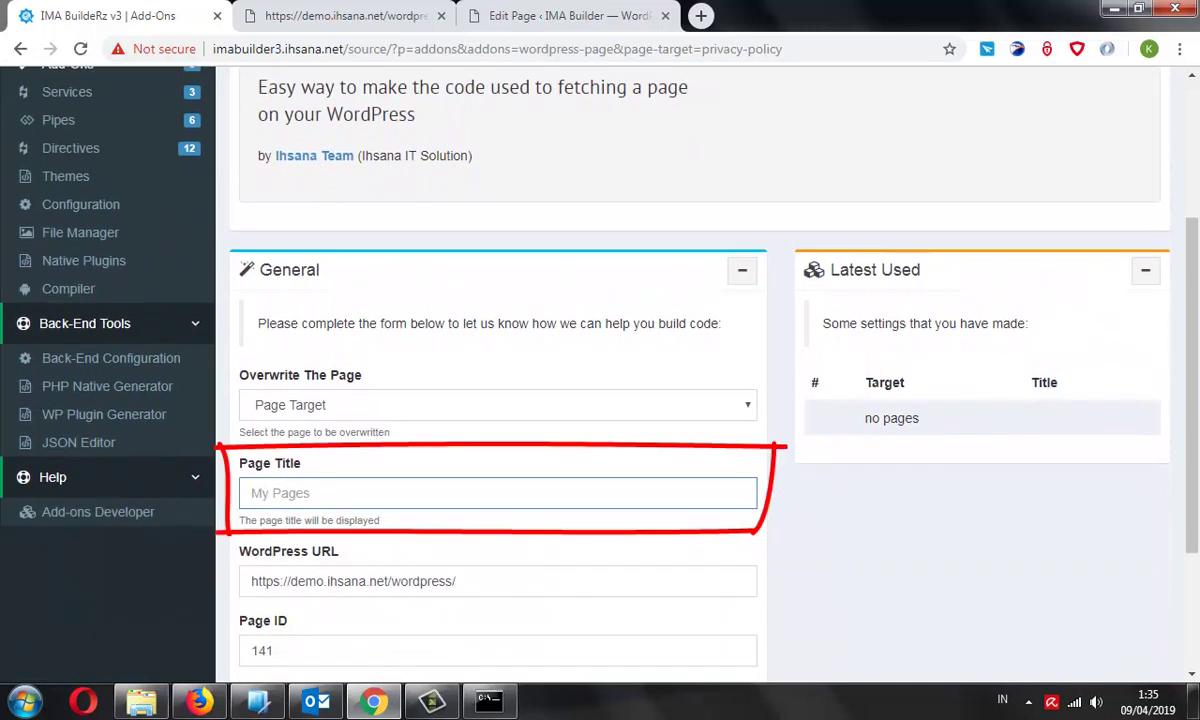
text(Privacy Policy)
scroll(600, 380, down, 2)
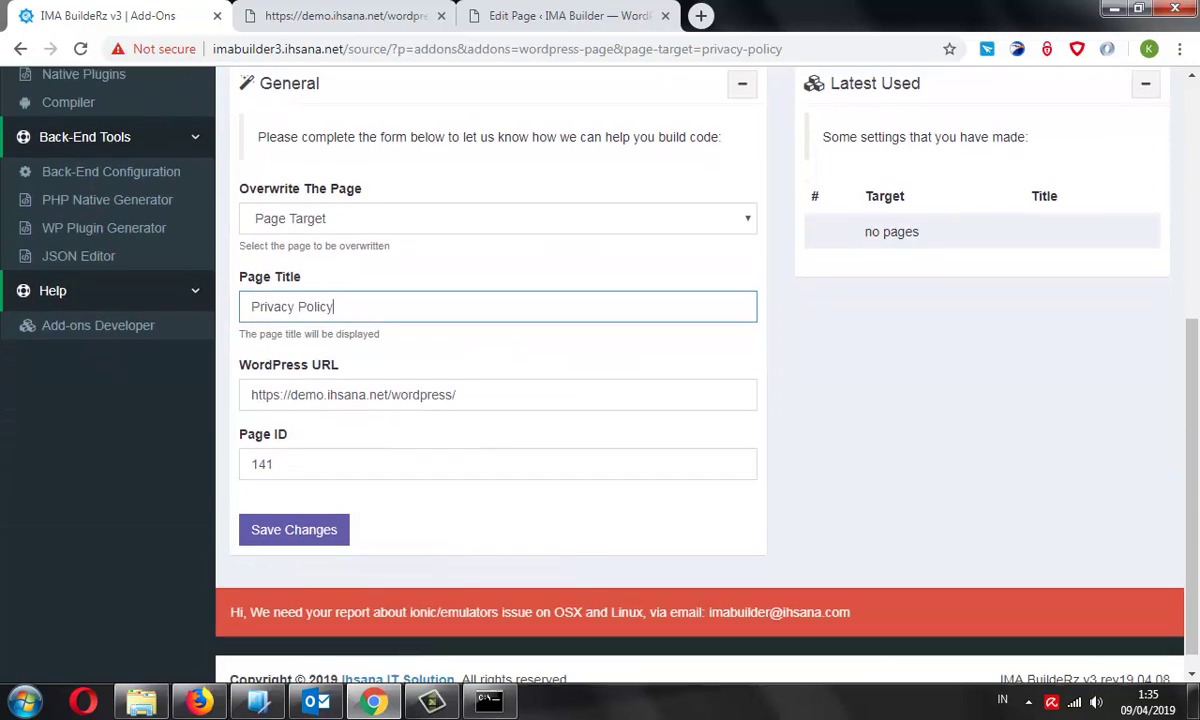
scroll(600, 380, up, 1)
scroll(600, 380, up, 1)
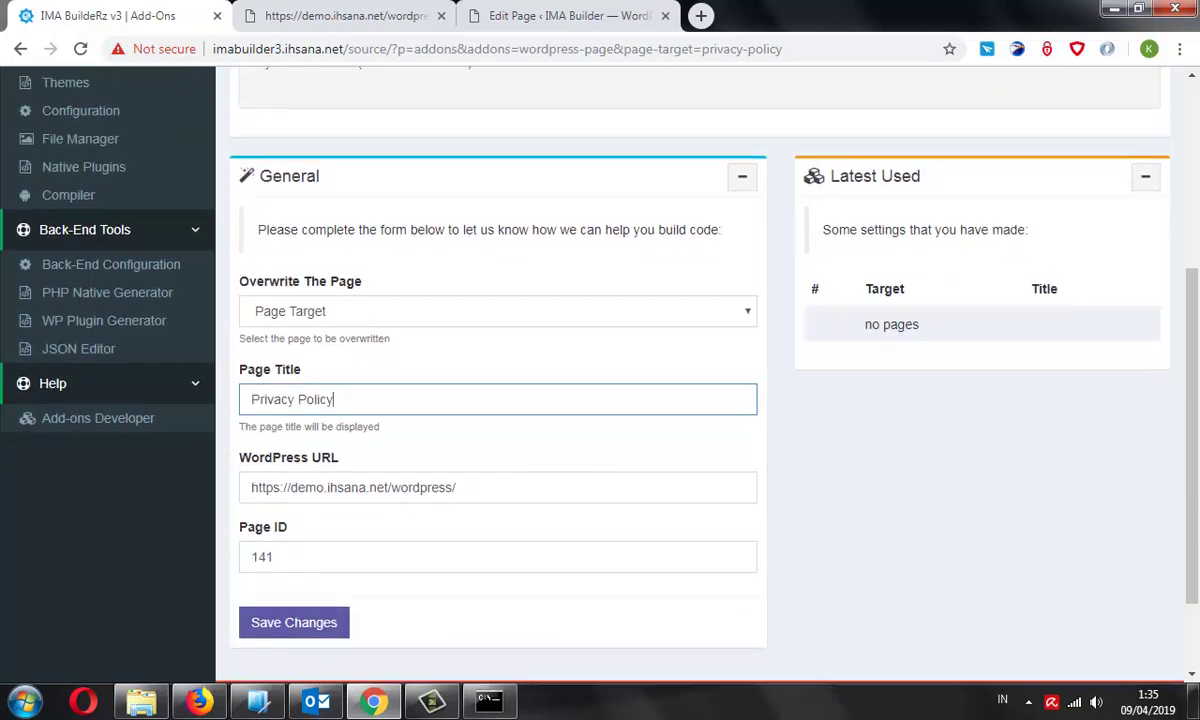
scroll(600, 380, up, 3)
scroll(600, 380, down, 4)
key(Return)
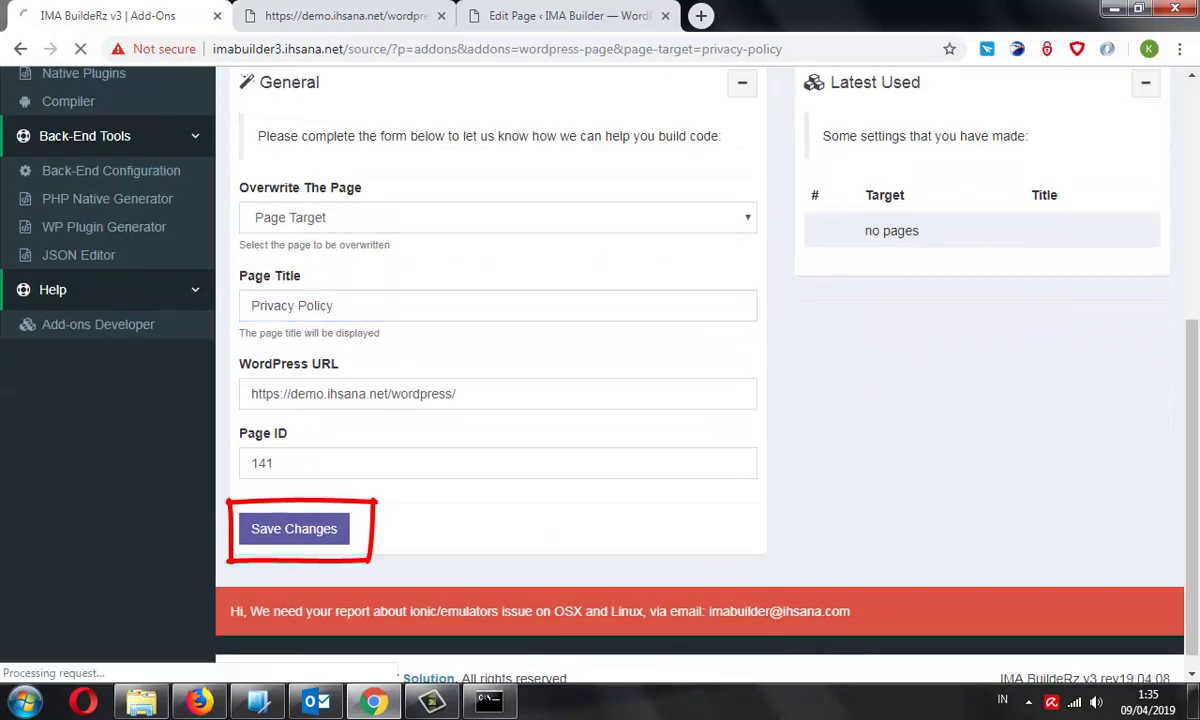
Zoom in to confirm PRIVACY-POLICY appears under Latest Used
scroll(600, 380, down, 4)
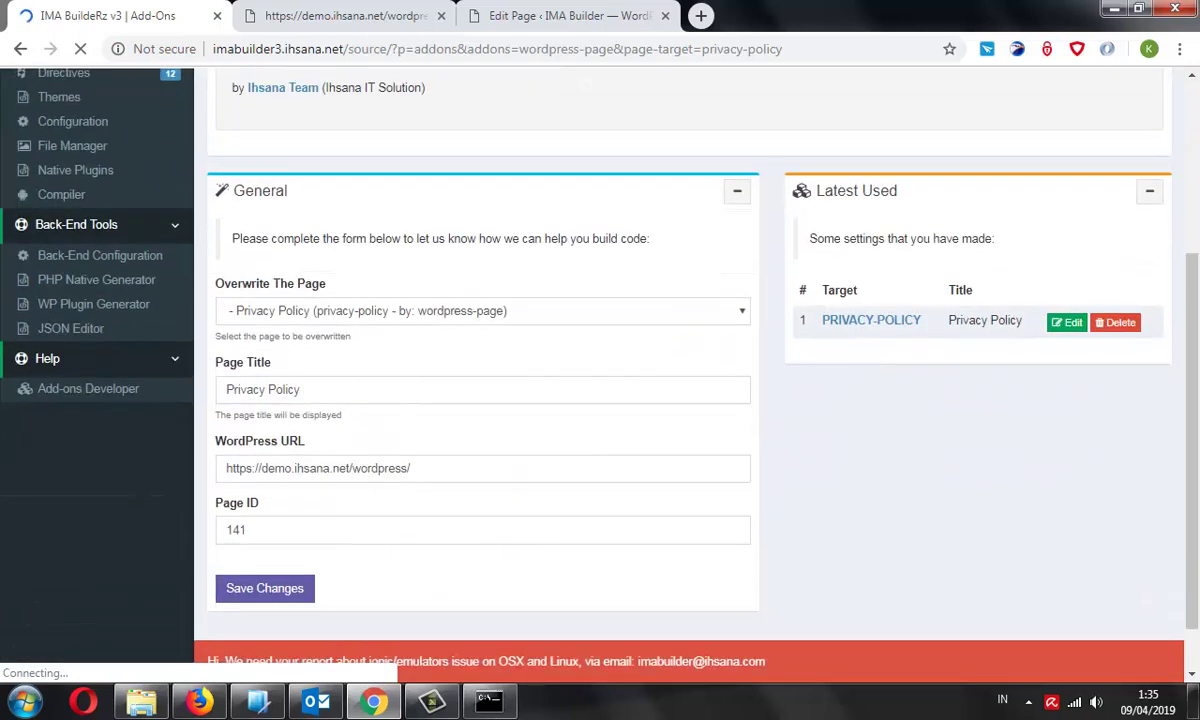
key(ctrl+plus)
scroll(600, 380, up, 3)
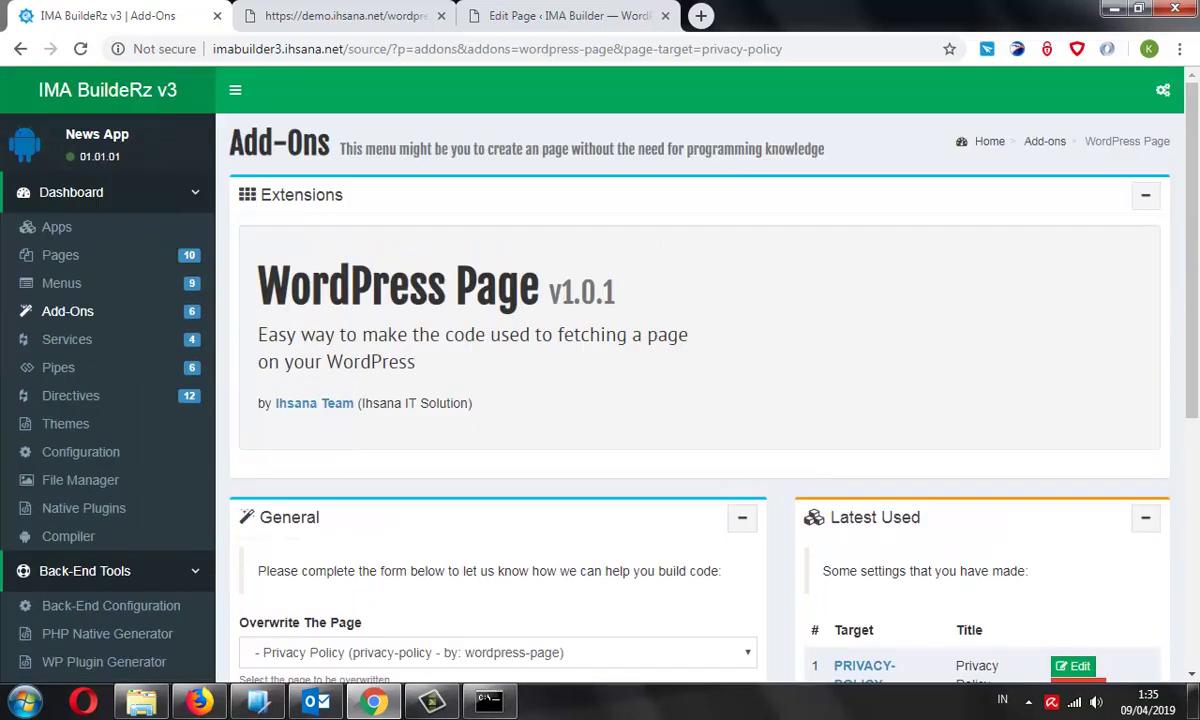
scroll(600, 380, down, 1)
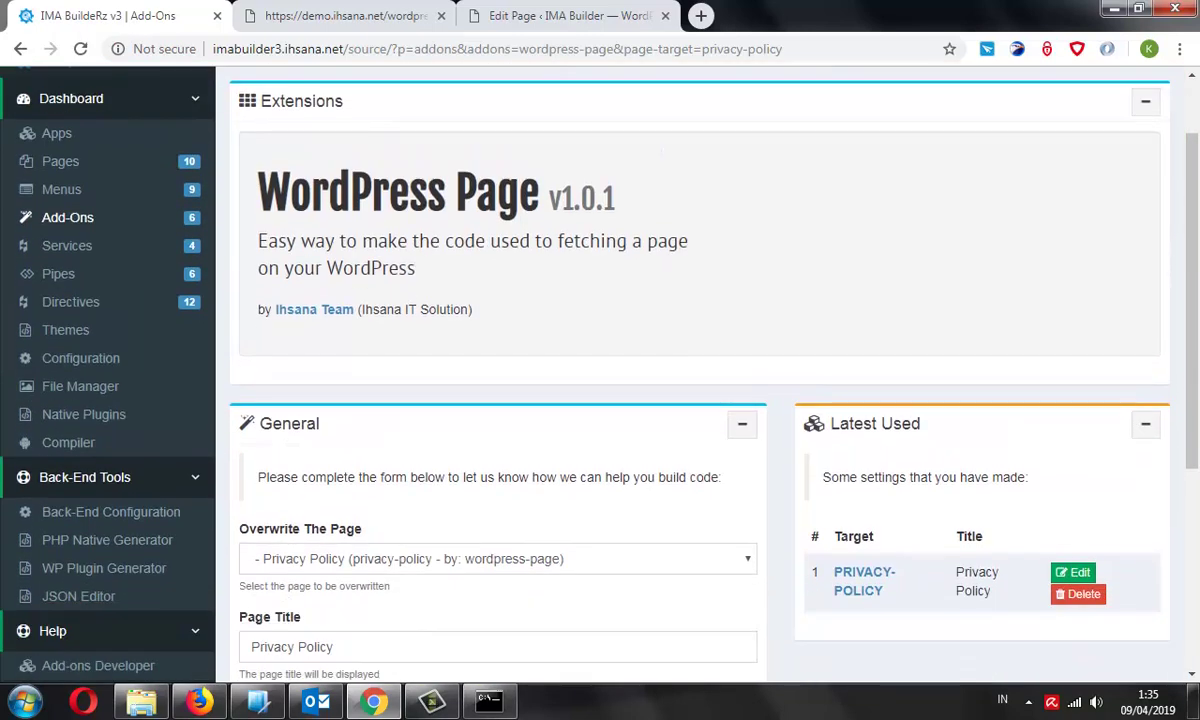
key(alt+Tab)
key(alt+Tab)
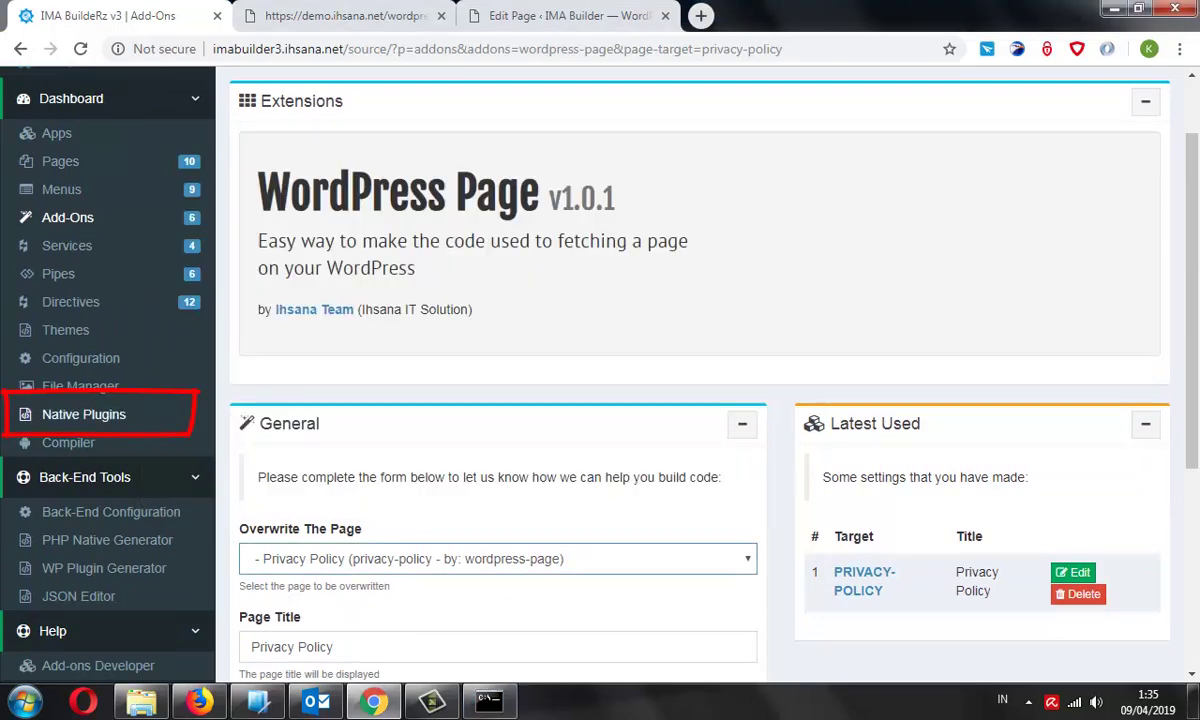
Go to Native Plugins and scroll through the installed ionic natives' commands
click(80, 414)
scroll(600, 380, down, 2)
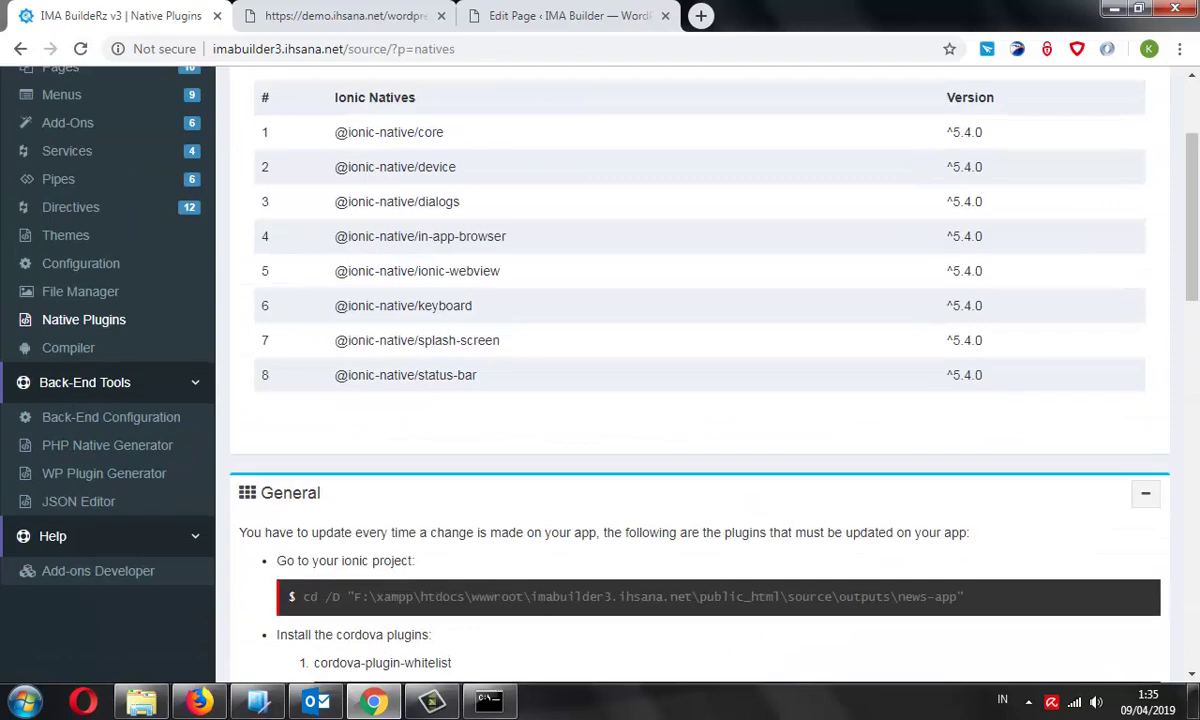
scroll(690, 380, down, 5)
scroll(690, 380, down, 10)
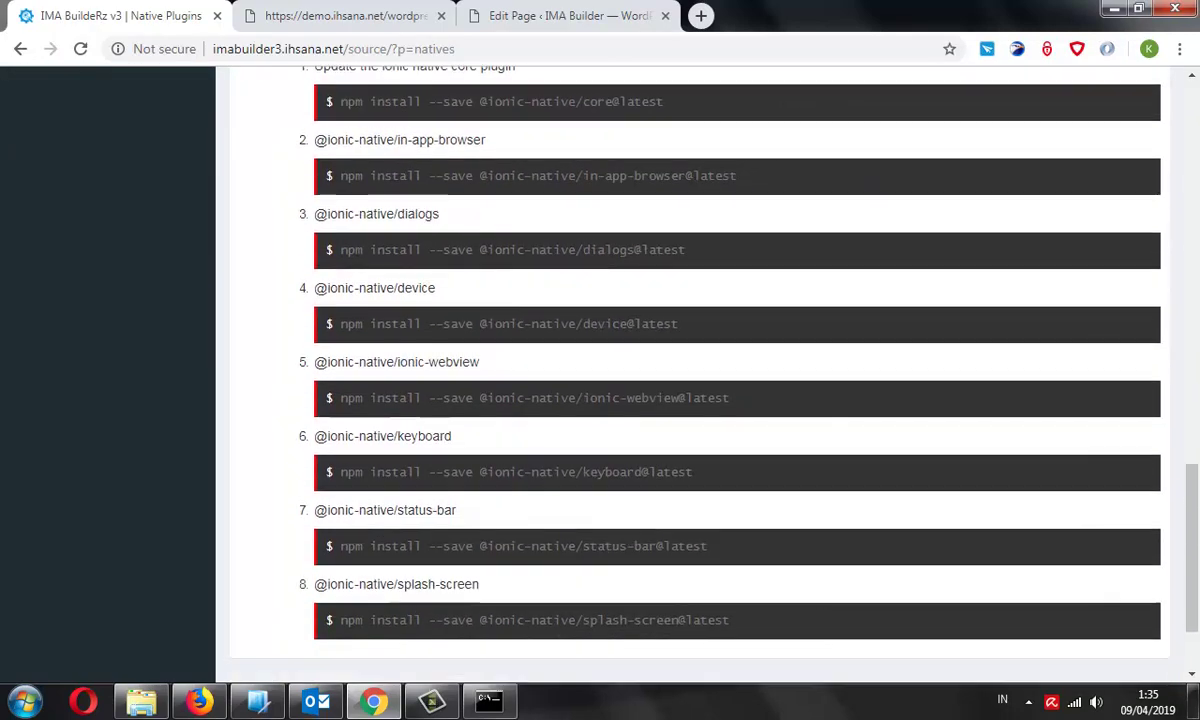
scroll(690, 380, up, 11)
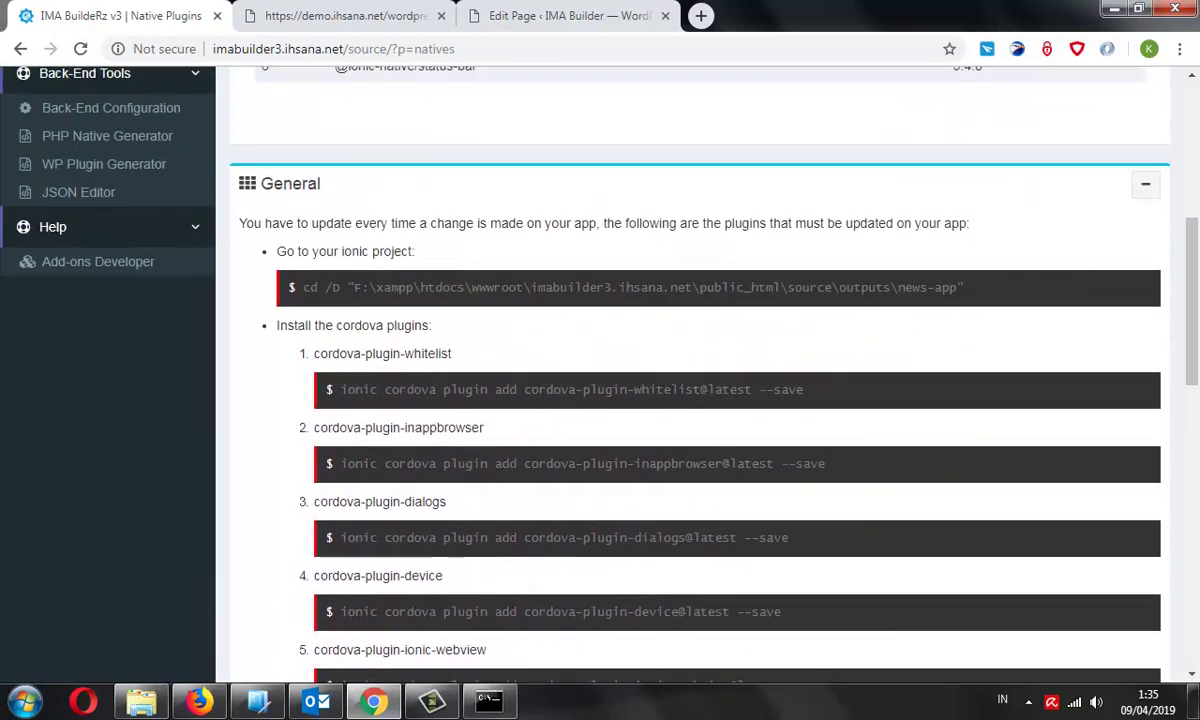
scroll(690, 380, up, 3)
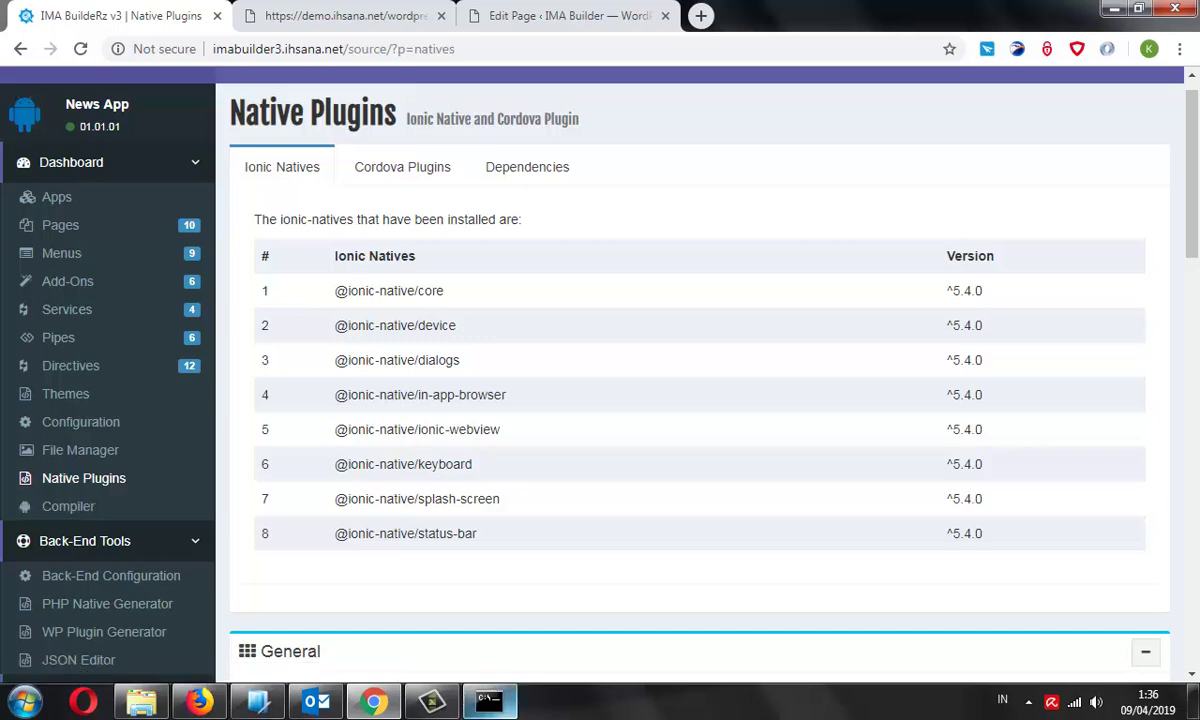
scroll(560, 360, up, 1)
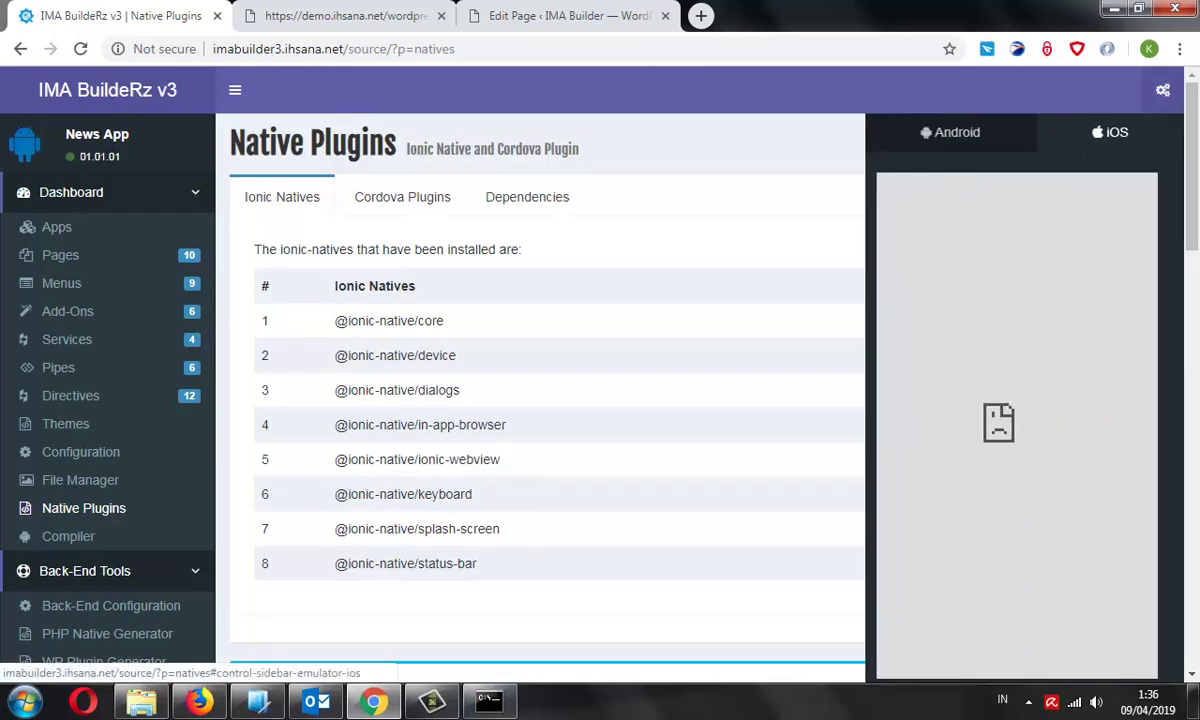
Run the emulator's cd /D command in the Node.js prompt to enter the news-app folder
scroll(540, 400, down, 5)
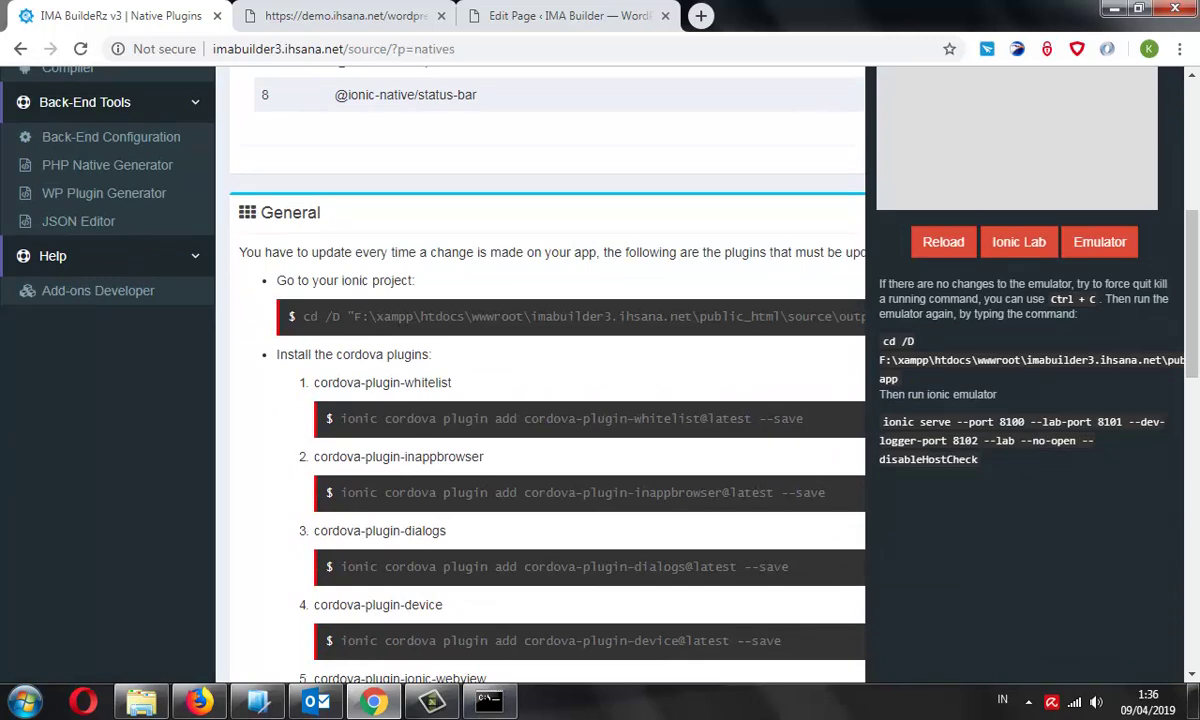
triple_click(1000, 360)
right_click(1120, 345)
click(680, 359)
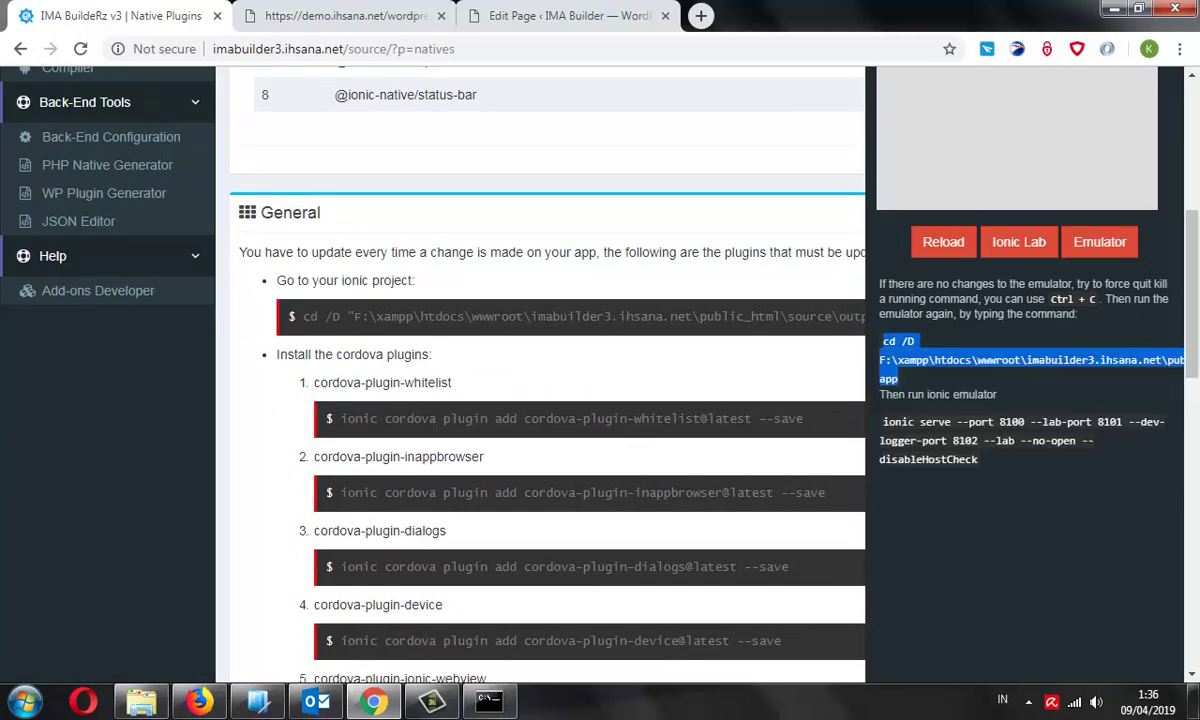
click(489, 700)
right_click(544, 351)
click(571, 405)
key(Return)
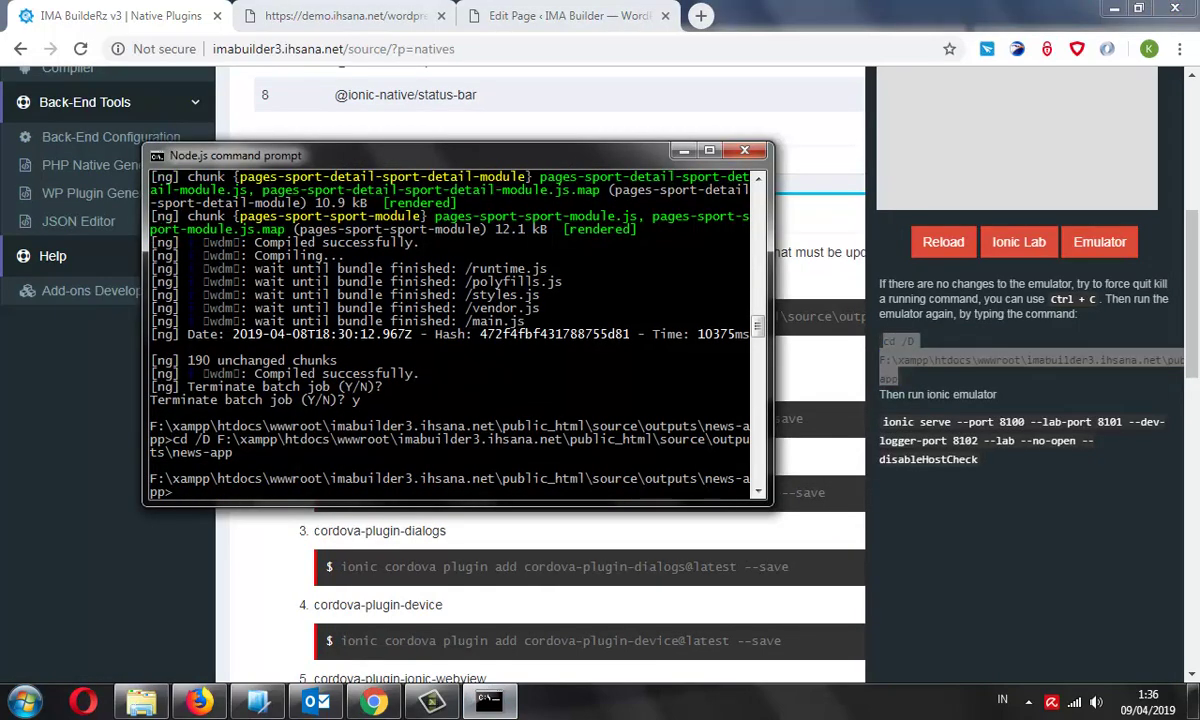
Run ionic serve --port 8100 --lab in the prompt, then return to the browser
triple_click(1020, 440)
key(ctrl+c)
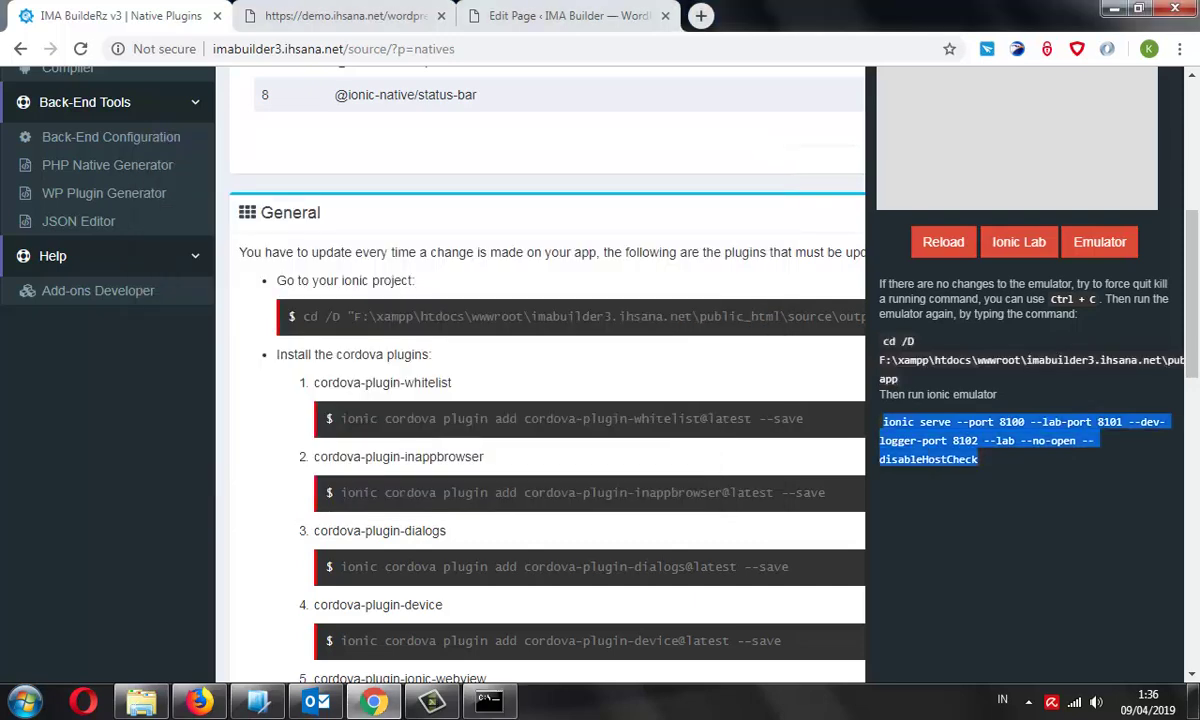
right_click(1125, 395)
click(760, 433)
click(489, 700)
right_click(418, 336)
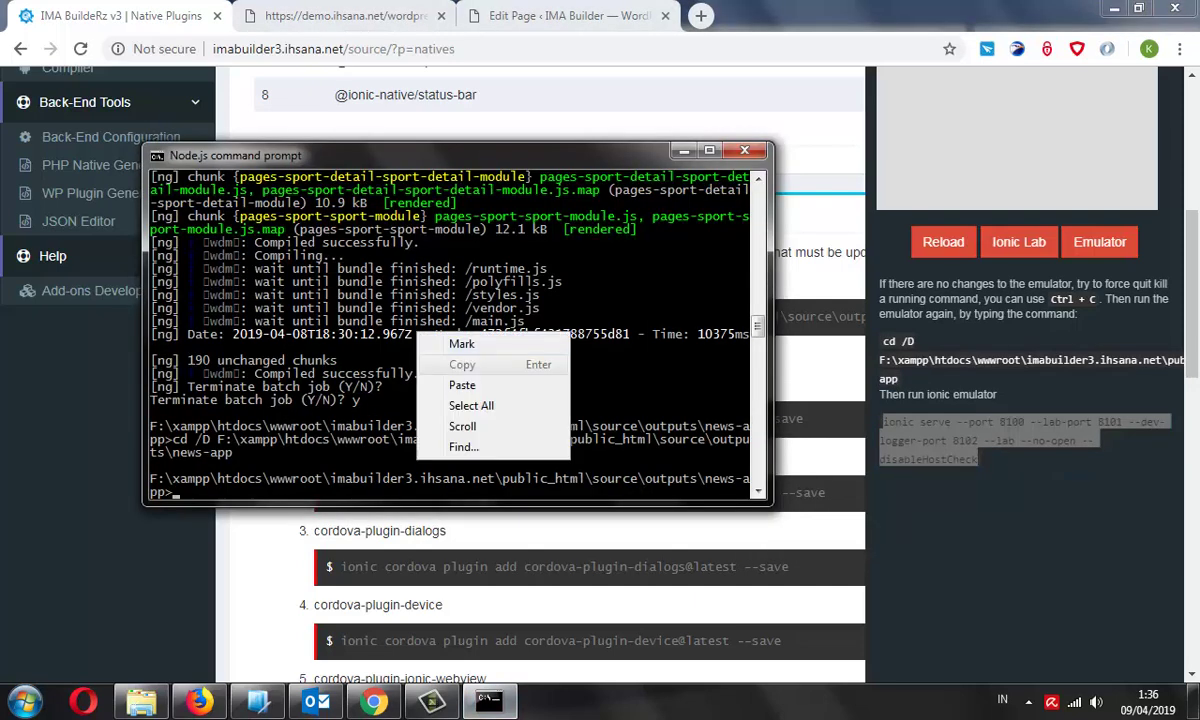
click(462, 385)
key(Return)
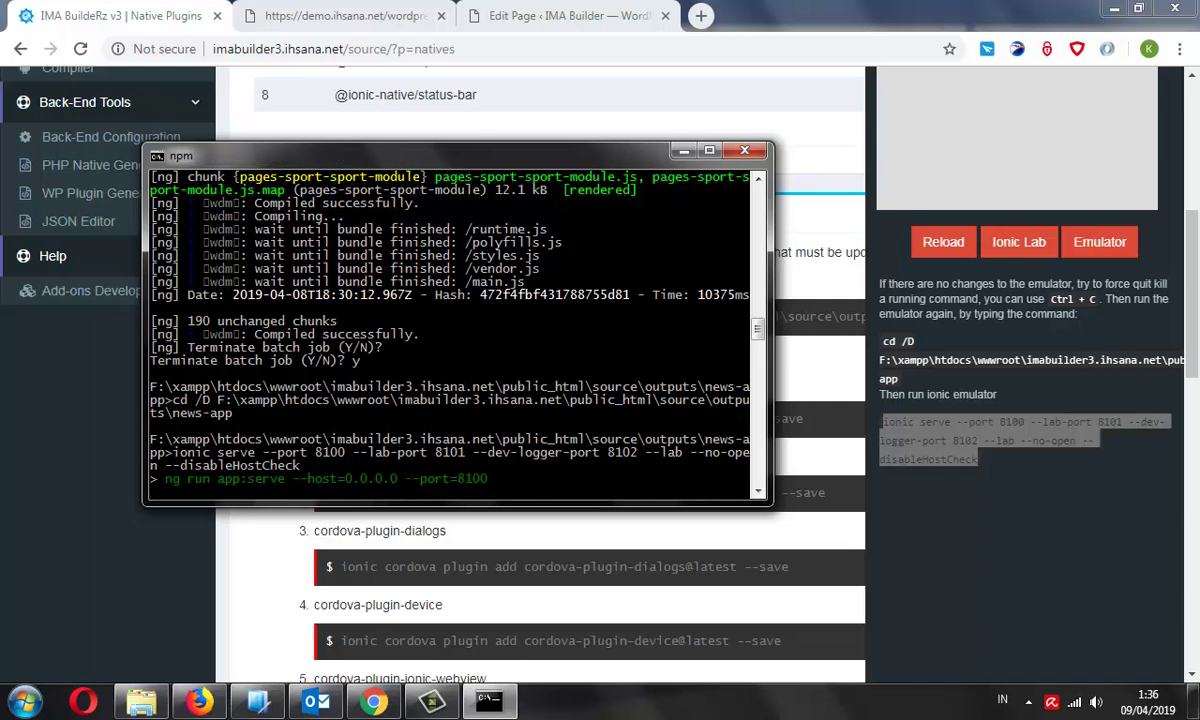
key(alt+Tab)
scroll(540, 350, up, 5)
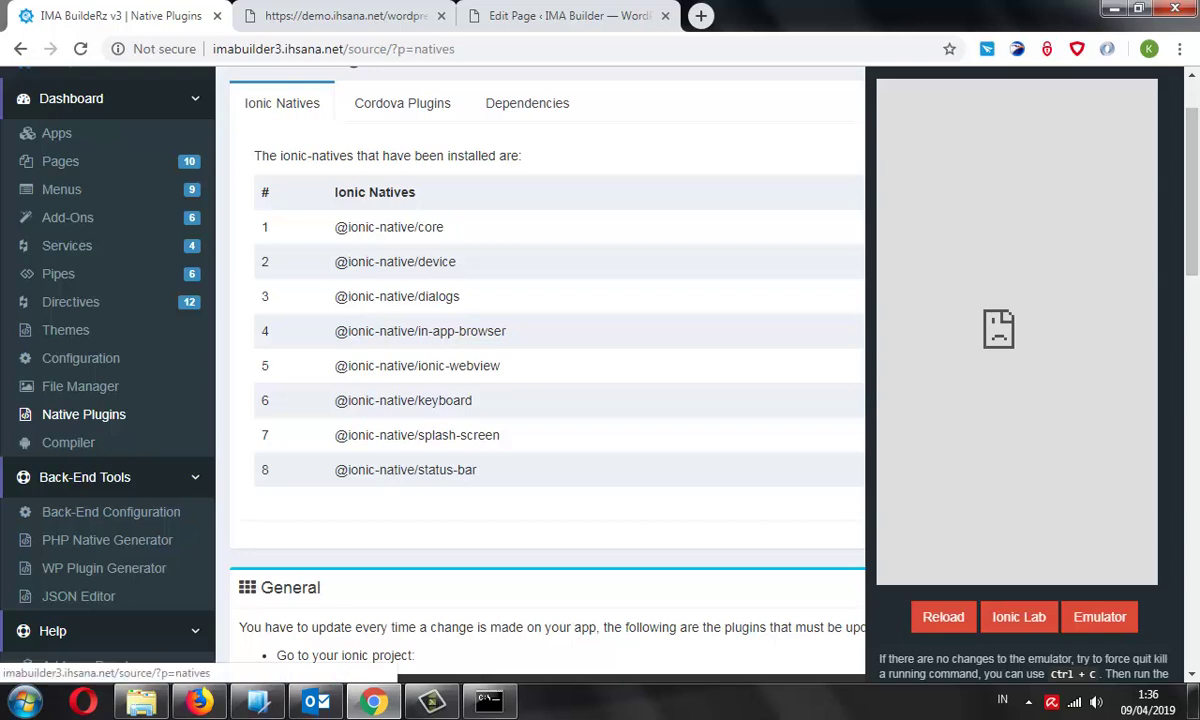
Edit the privacy-policy row's WordPress Page settings from the Add-Ons Recent Activity list
click(67, 217)
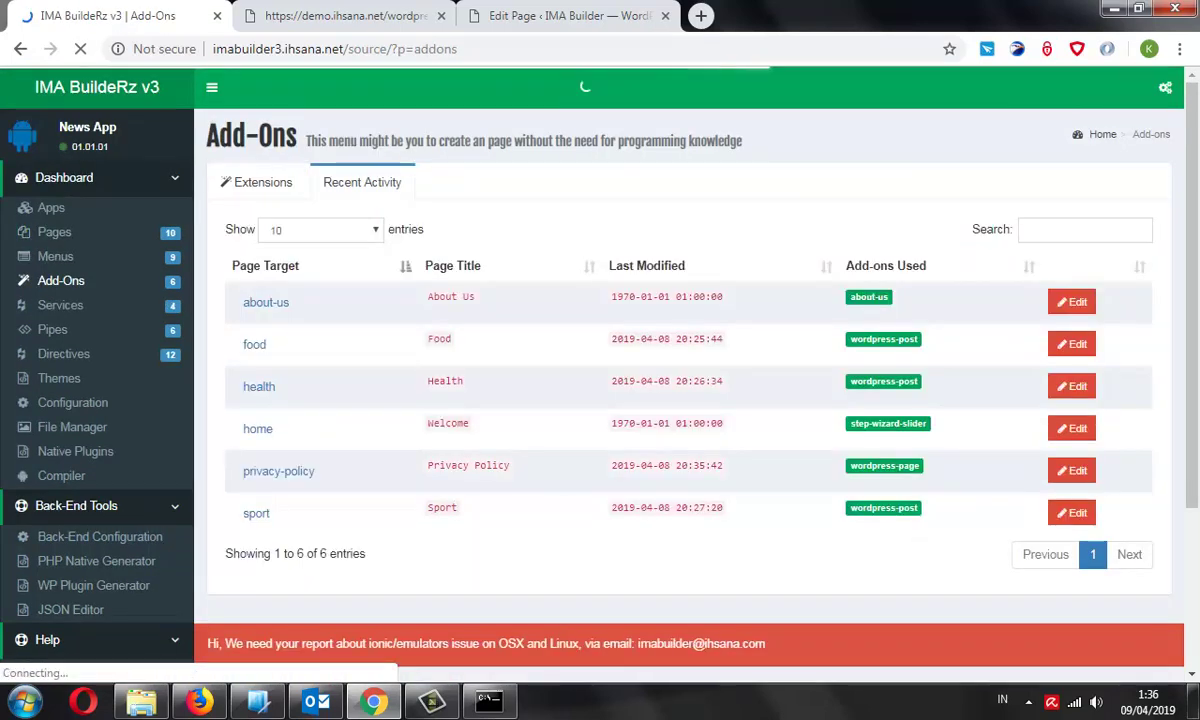
scroll(700, 400, down, 1)
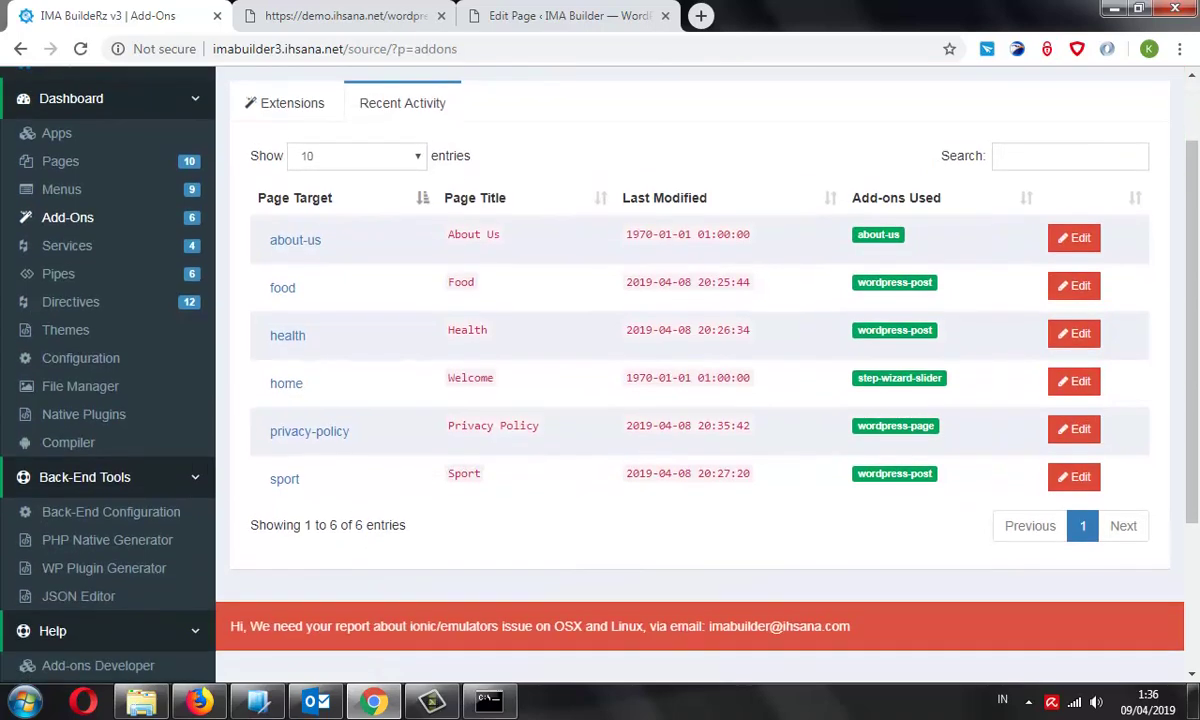
scroll(700, 400, up, 1)
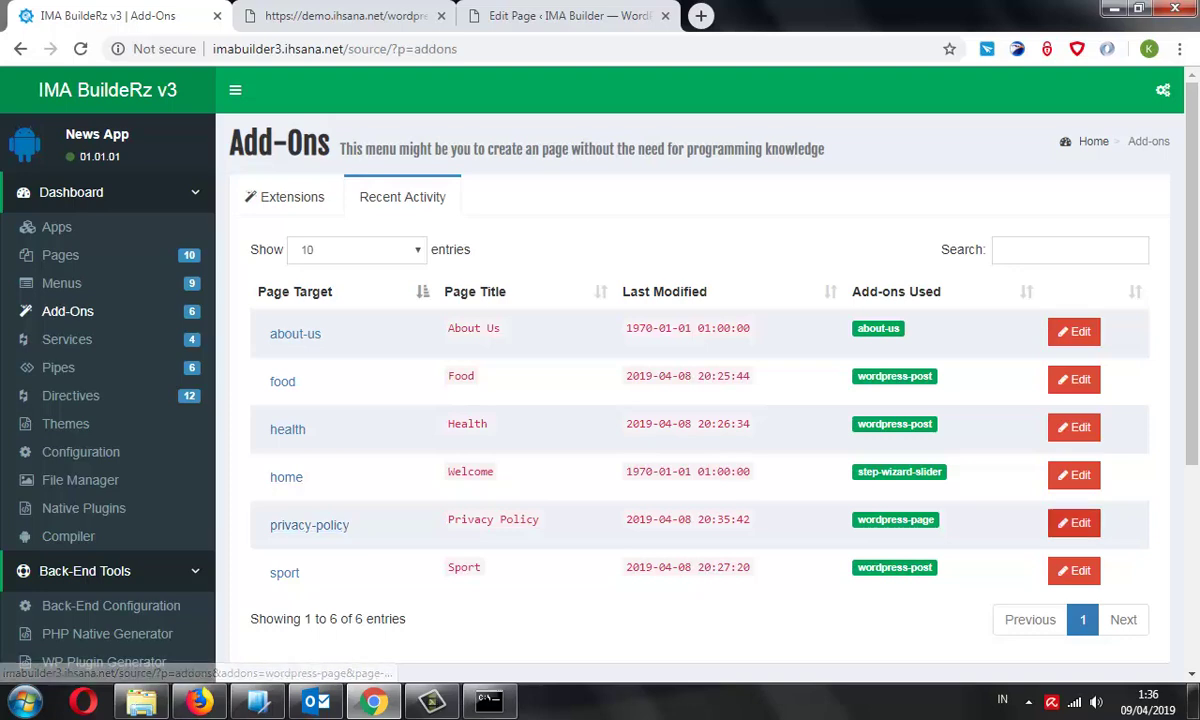
click(1074, 522)
scroll(1074, 522, down, 3)
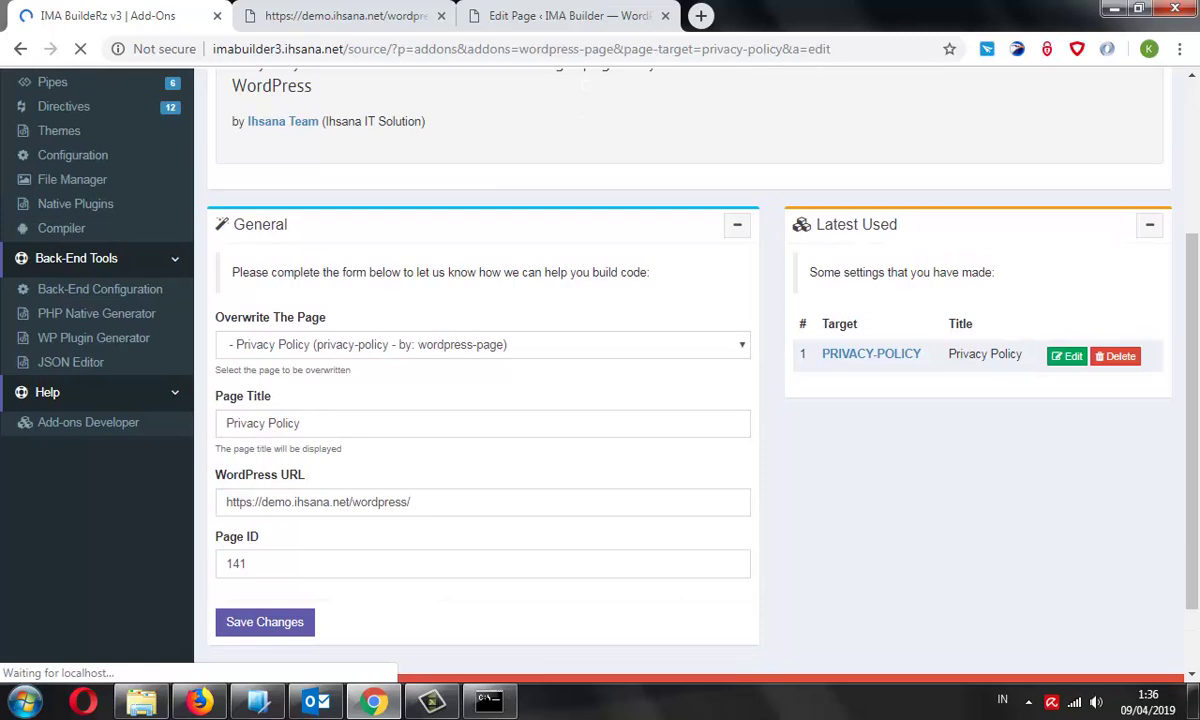
click(489, 700)
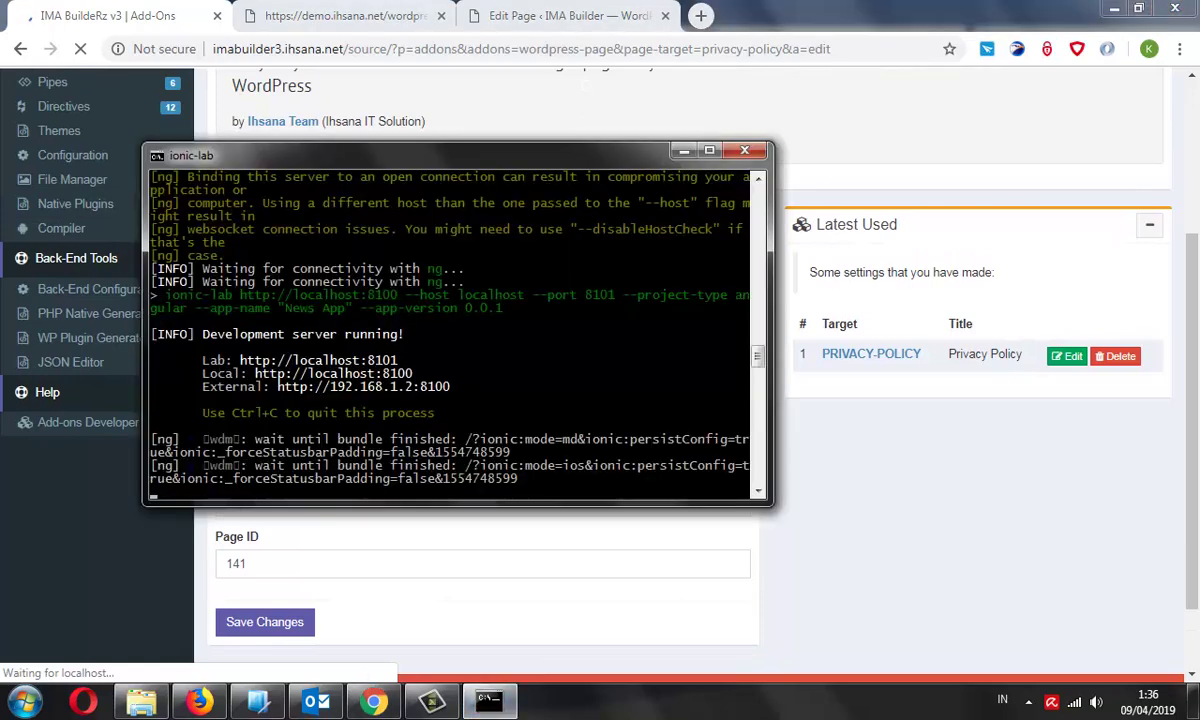
Return to the browser after confirming 'Development server running!' in ionic-lab
key(alt+Tab)
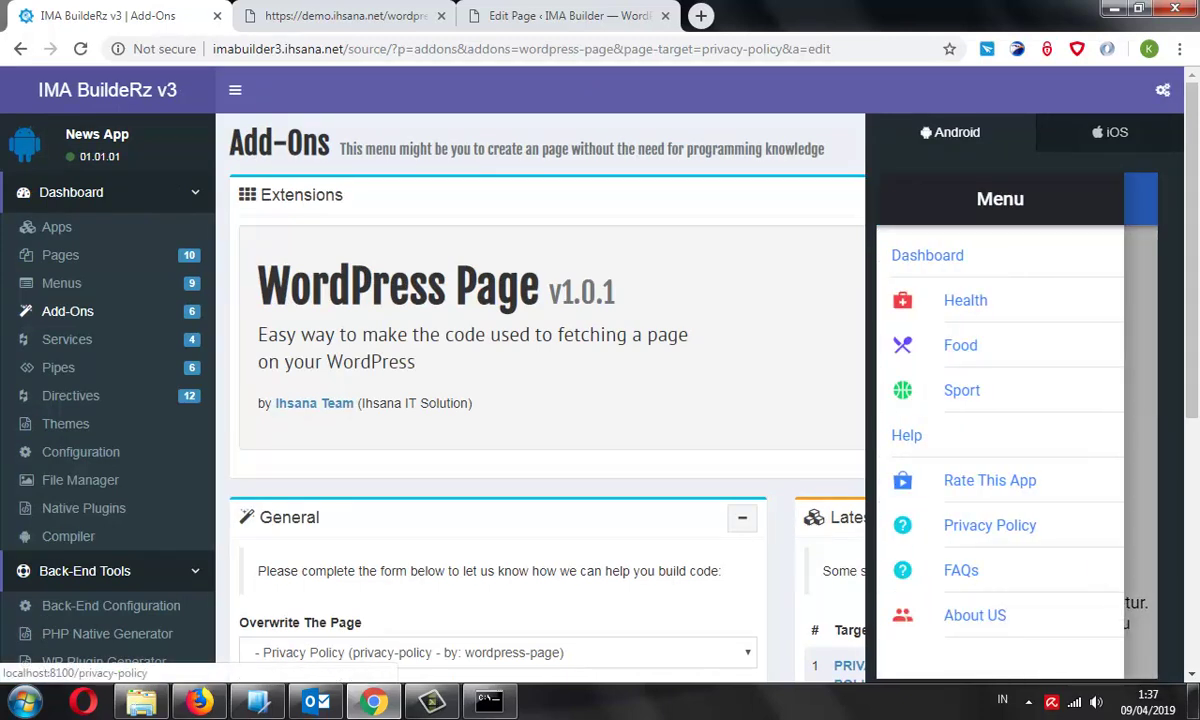
Open the Privacy Policy page in the emulator preview and scroll through its WordPress policy text
click(990, 525)
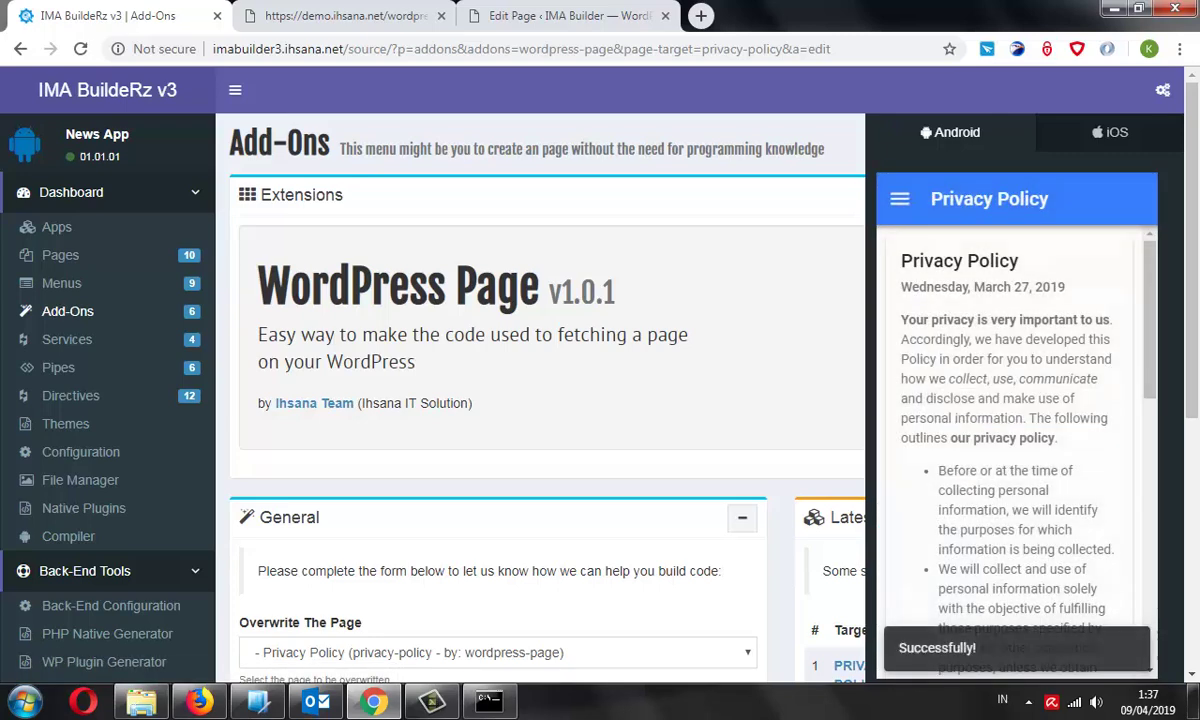
scroll(1017, 440, down, 10)
scroll(1017, 440, up, 10)
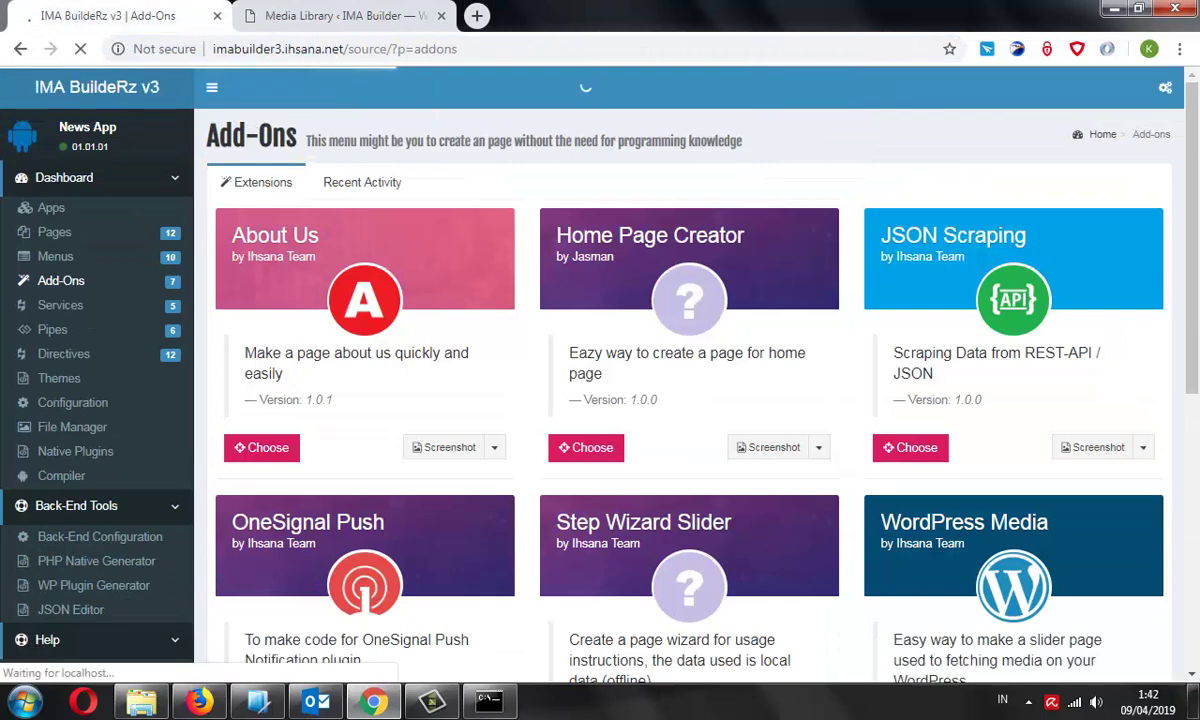
Pick the WordPress Media add-on and choose home as the page to overwrite
click(362, 182)
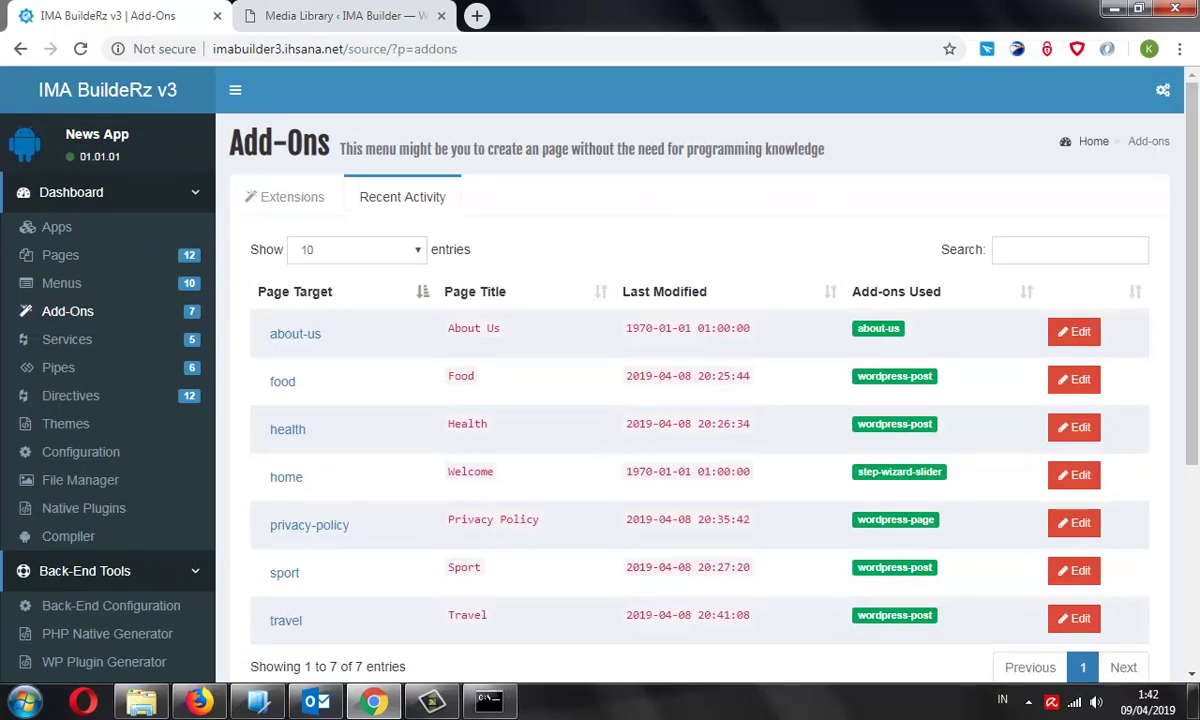
click(285, 197)
scroll(700, 400, down, 3)
scroll(923, 368, down, 2)
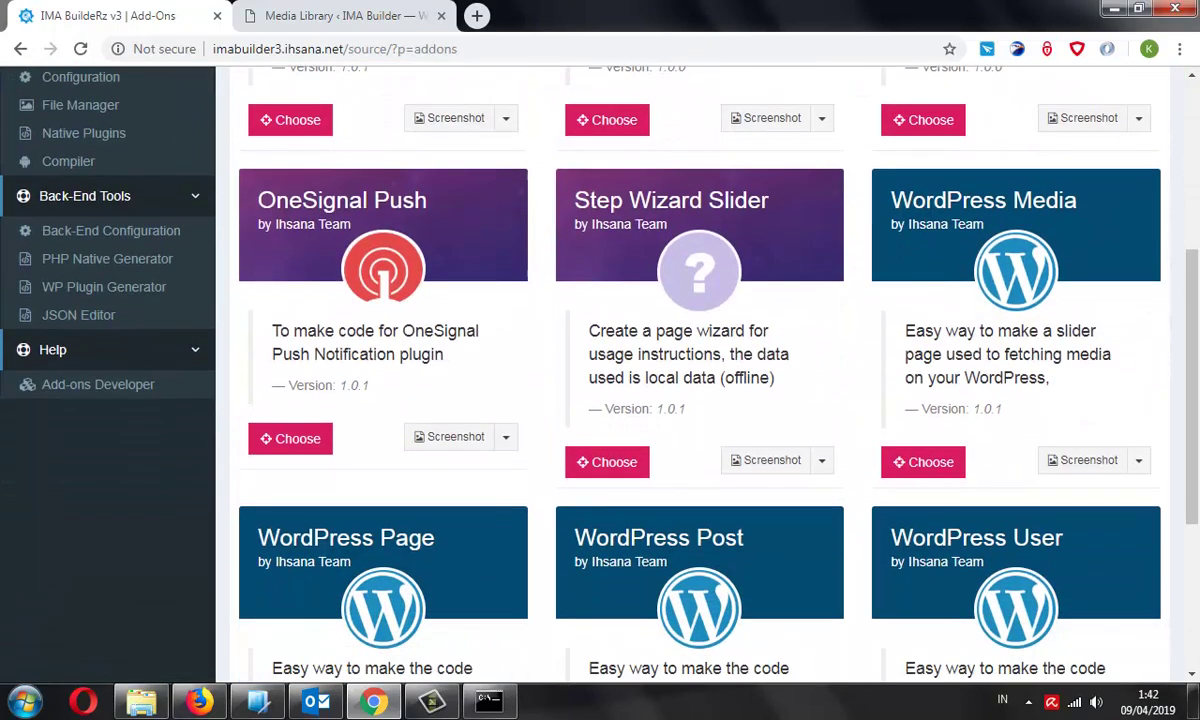
click(923, 368)
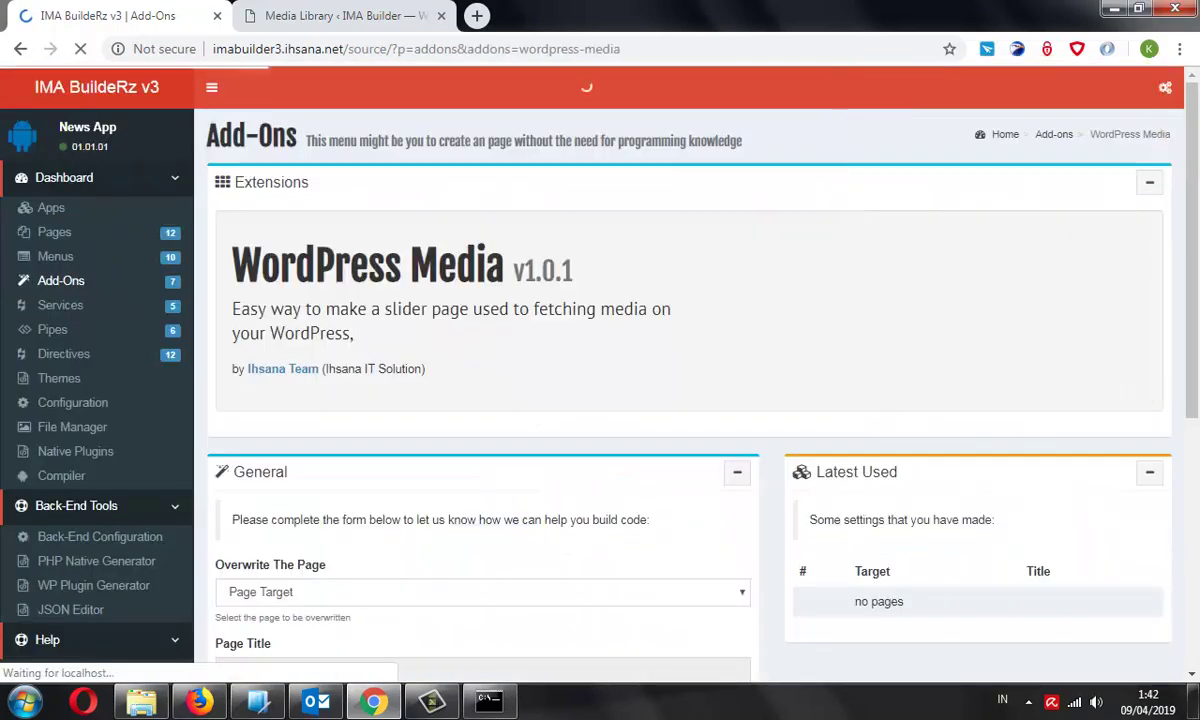
scroll(700, 400, down, 3)
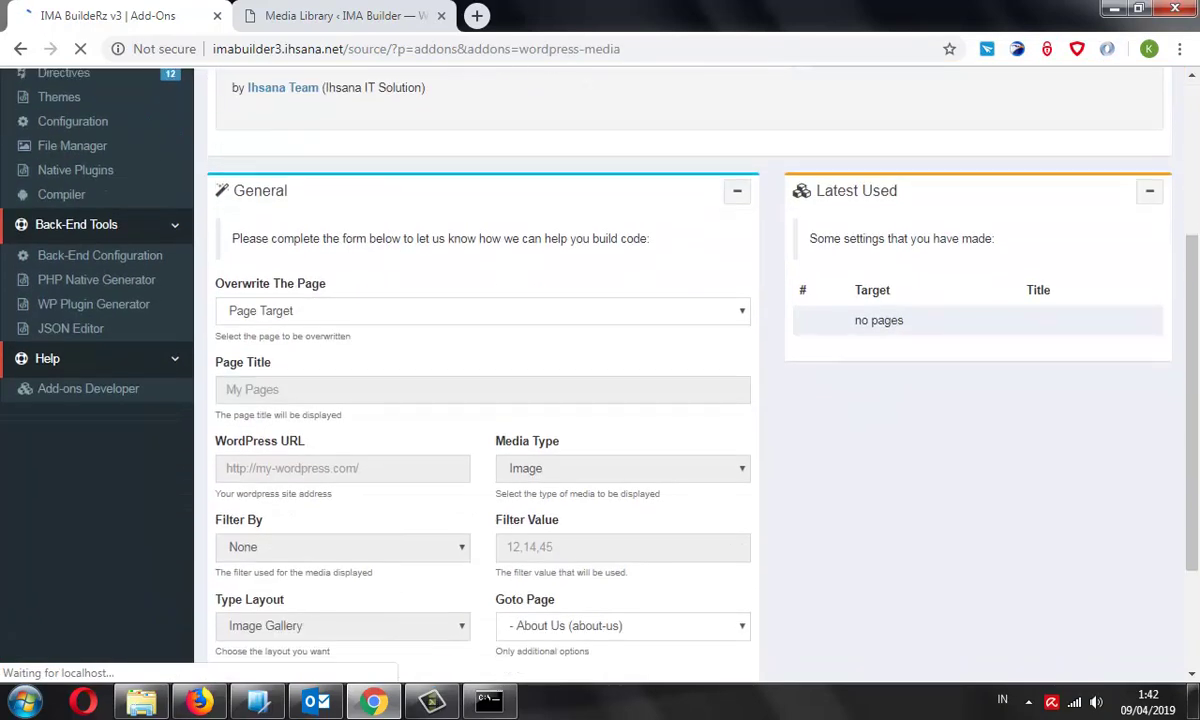
click(497, 371)
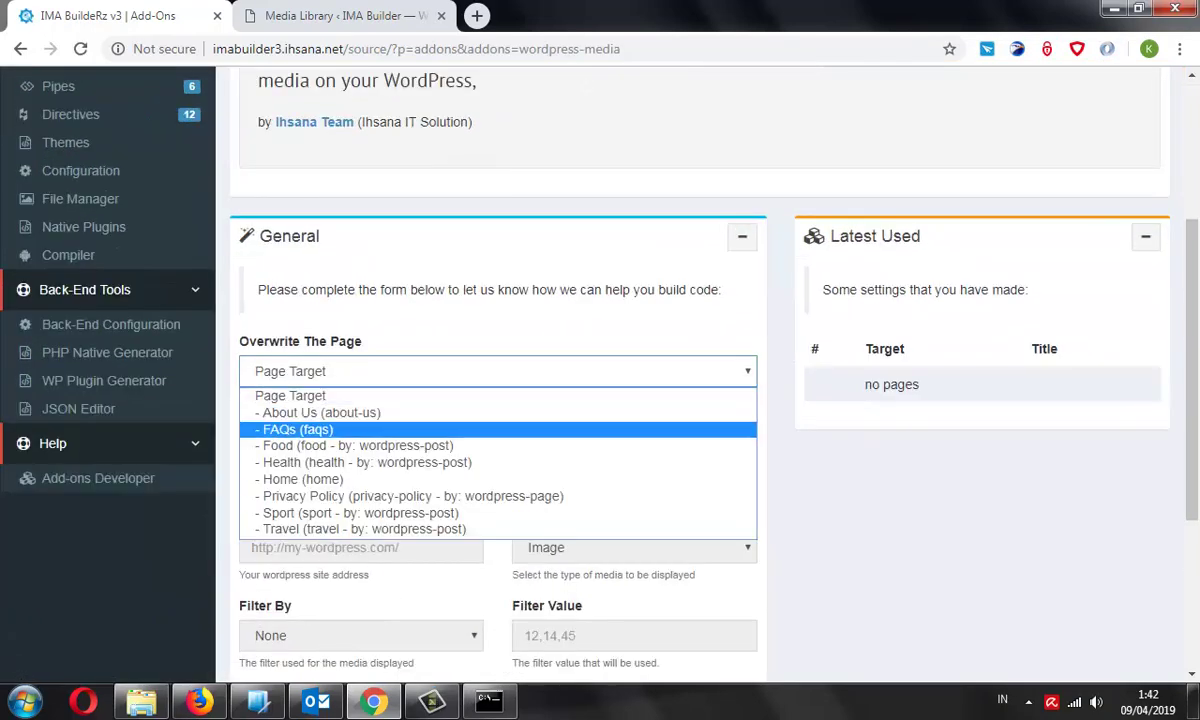
key(Return)
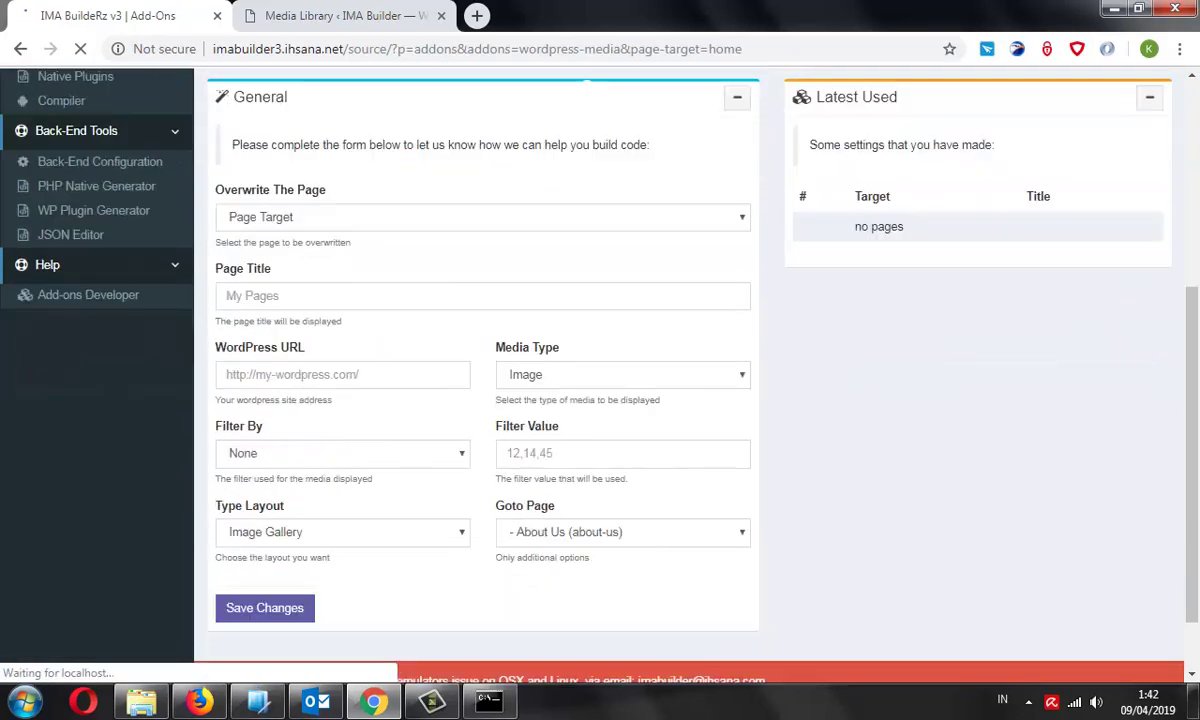
Enter Welcome as the slider page title
click(250, 365)
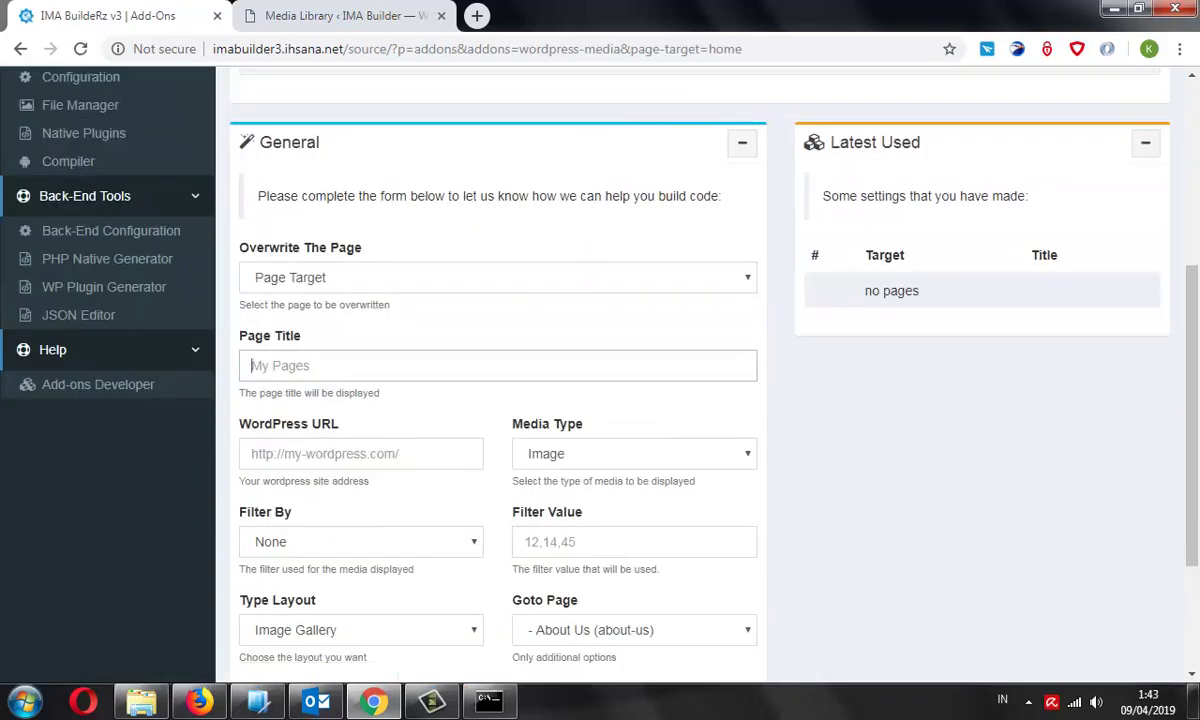
text(W lcome)
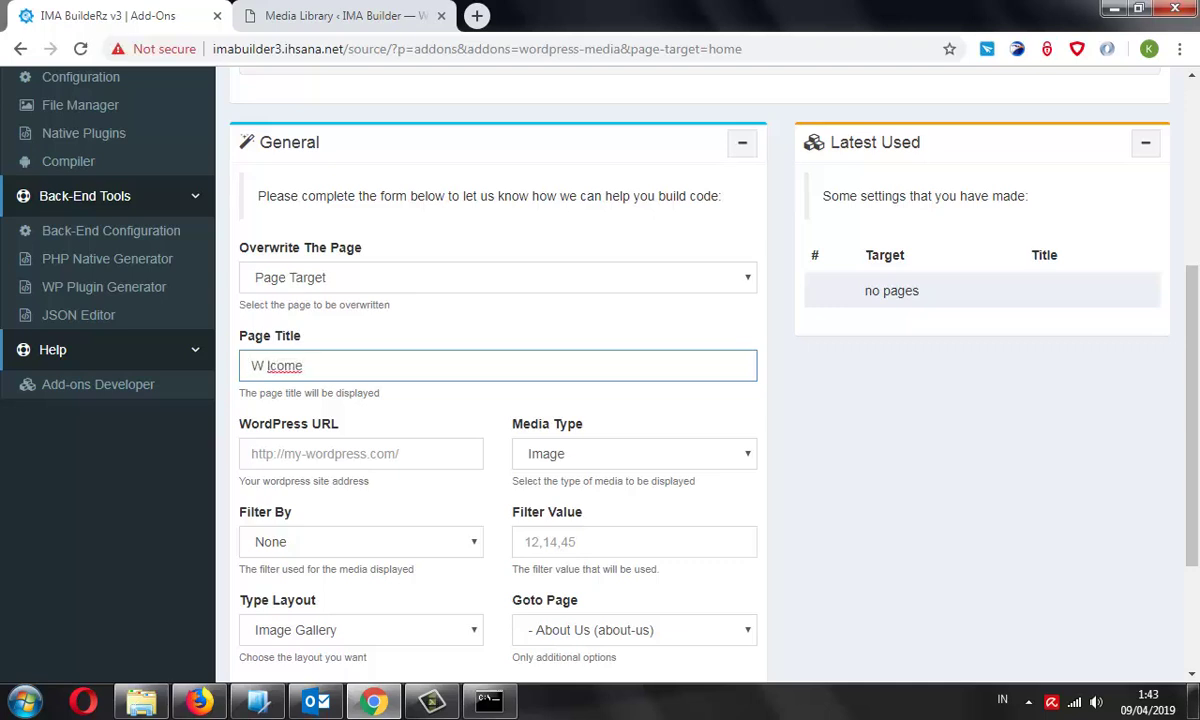
key(BackSpace)
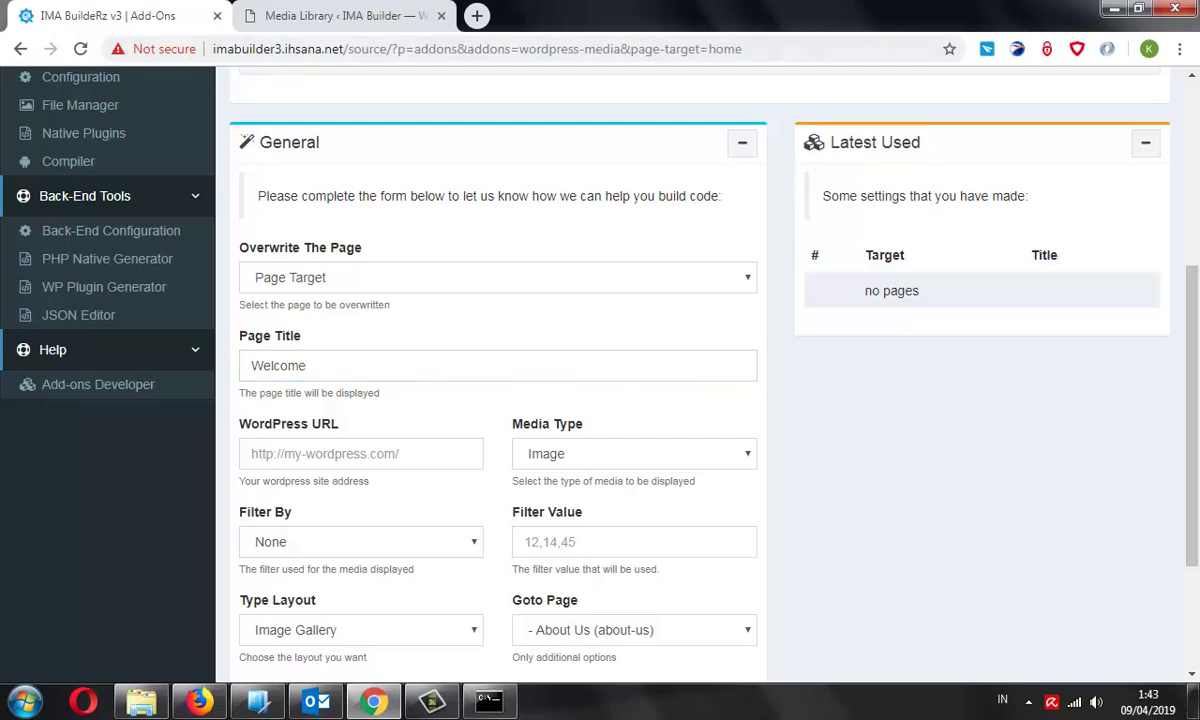
Copy the demo WordPress site address and paste it into the WordPress URL field
key(ctrl+Tab)
click(337, 48)
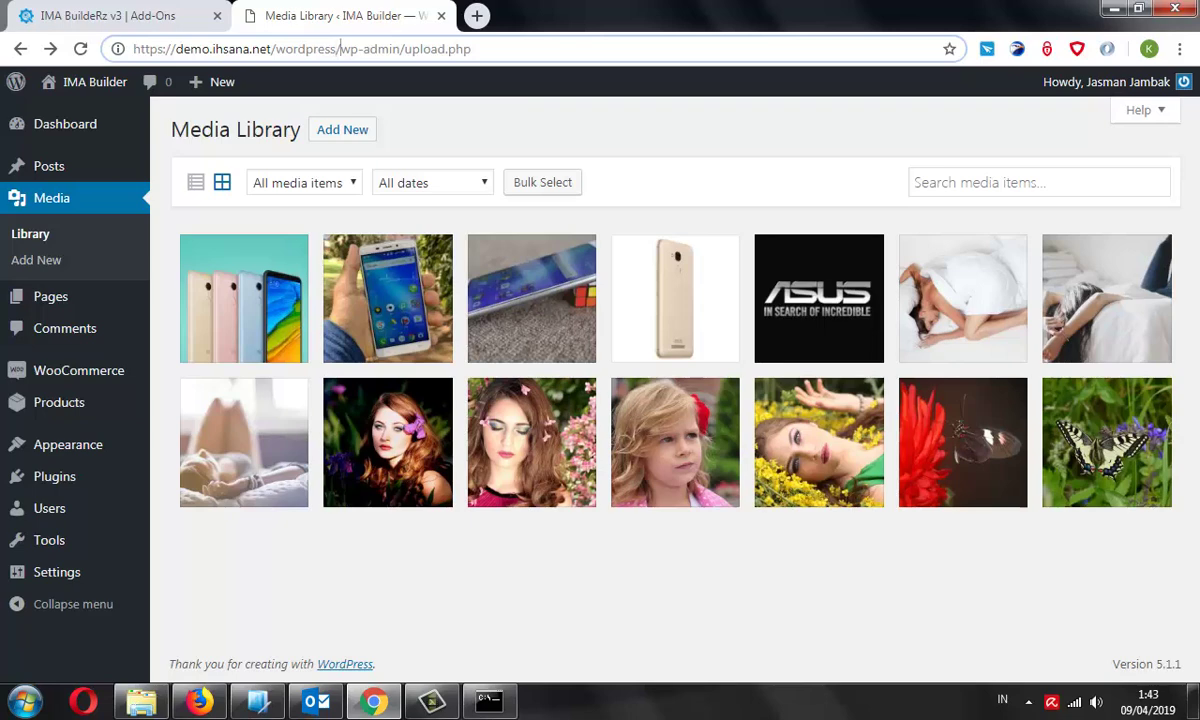
drag(340, 48, 133, 48)
key(ctrl+c)
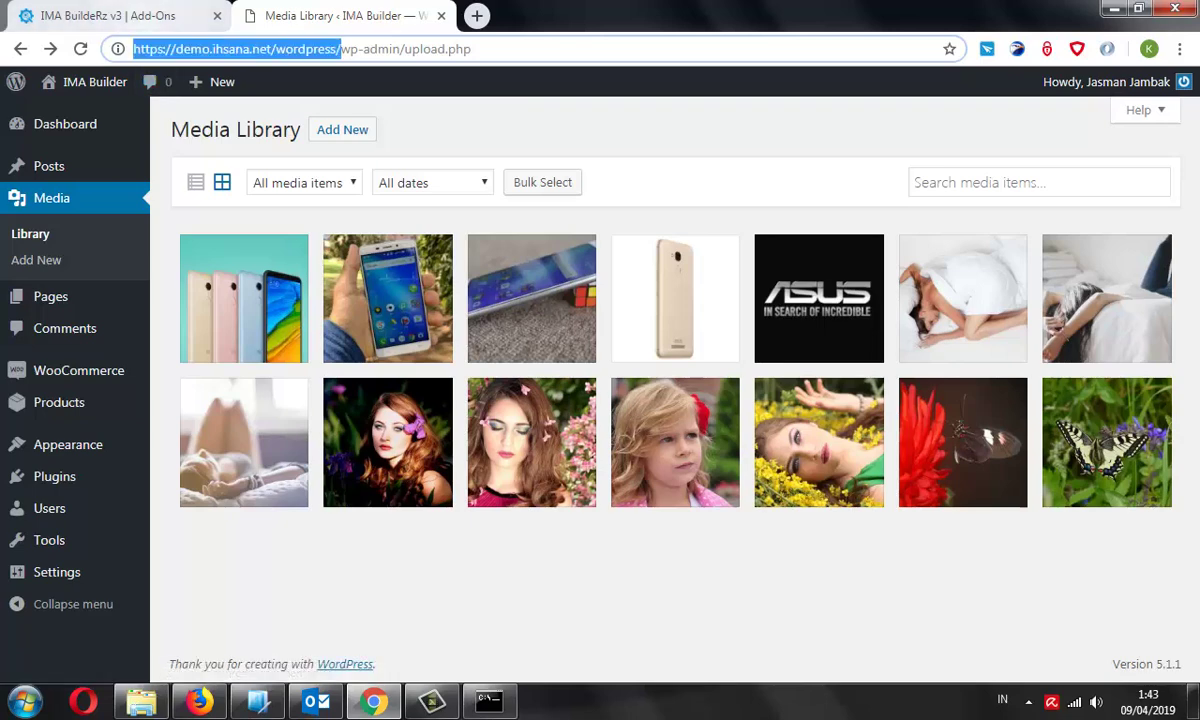
key(ctrl+shift+Tab)
click(360, 453)
key(ctrl+v)
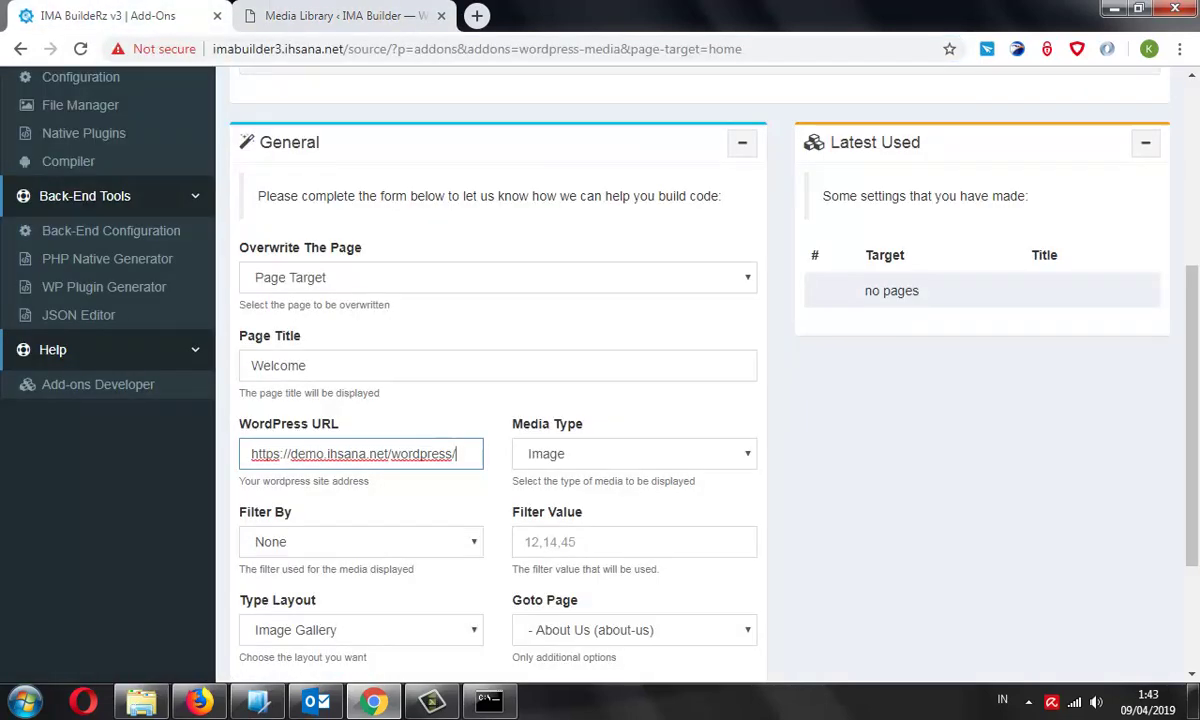
Keep Image as the media type and set Filter By to Include
scroll(600, 350, down, 1)
click(634, 360)
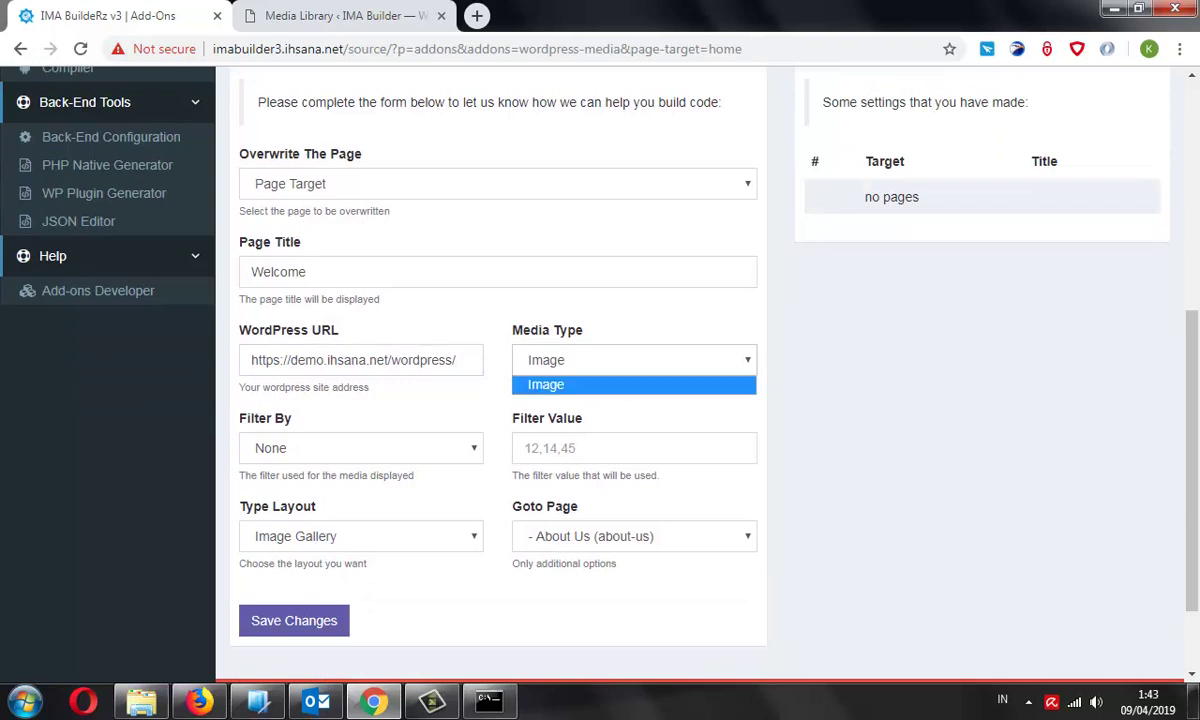
click(634, 383)
click(360, 448)
click(276, 489)
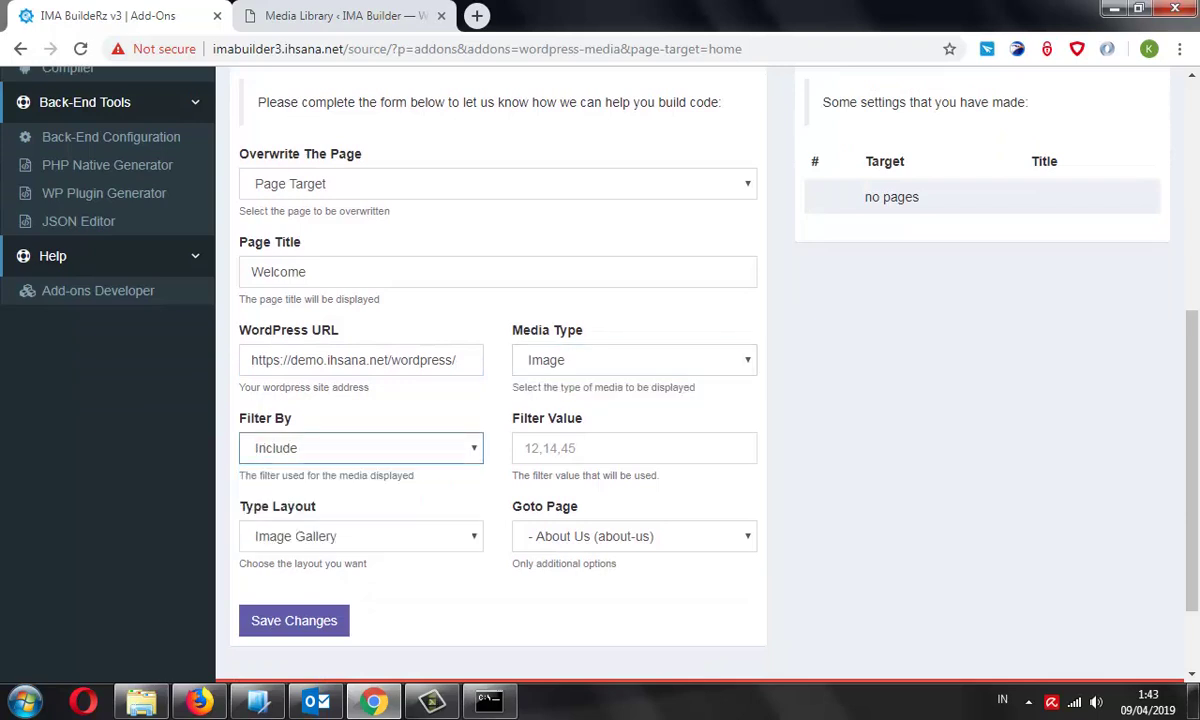
key(ctrl+Tab)
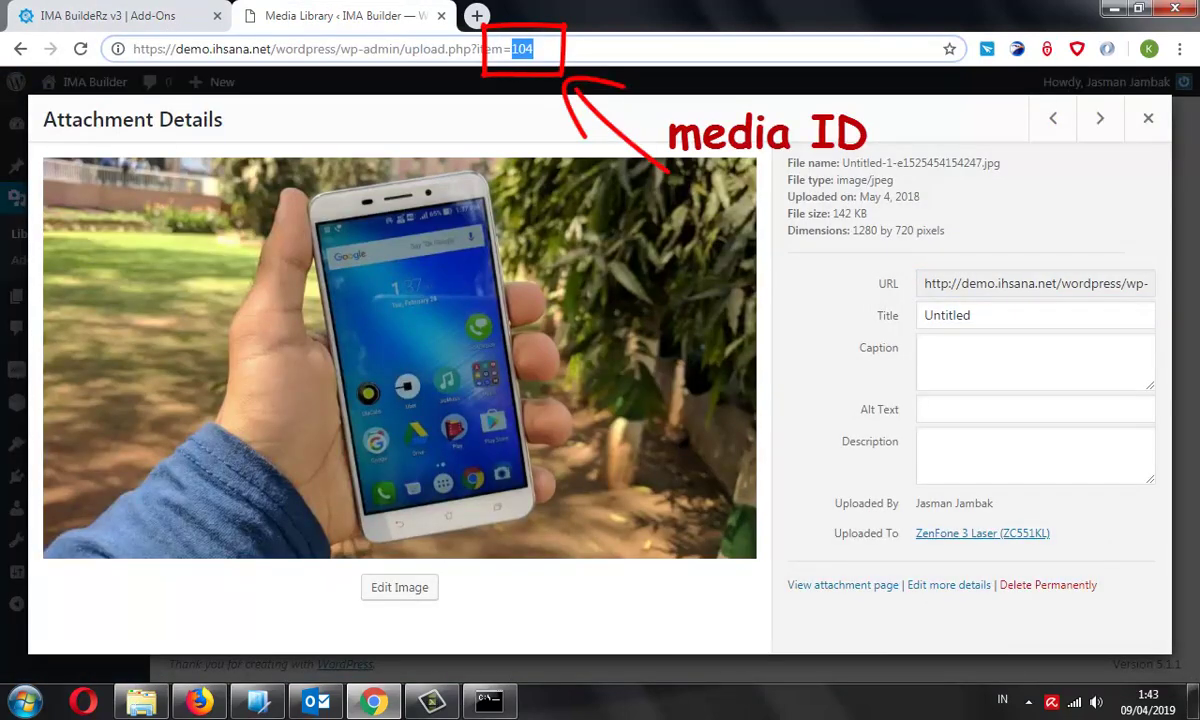
key(ctrl+shift+Tab)
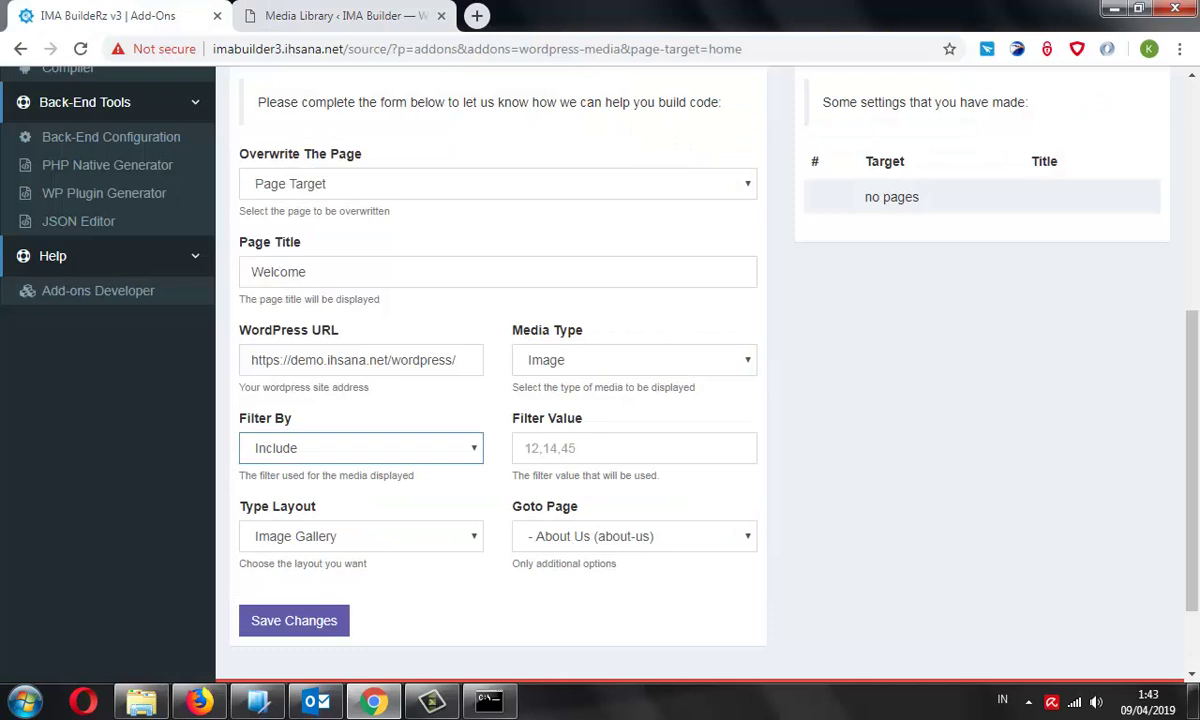
Fill Filter Value with media IDs 104 and 42, looking up the bed image's ID
click(634, 448)
text(104,)
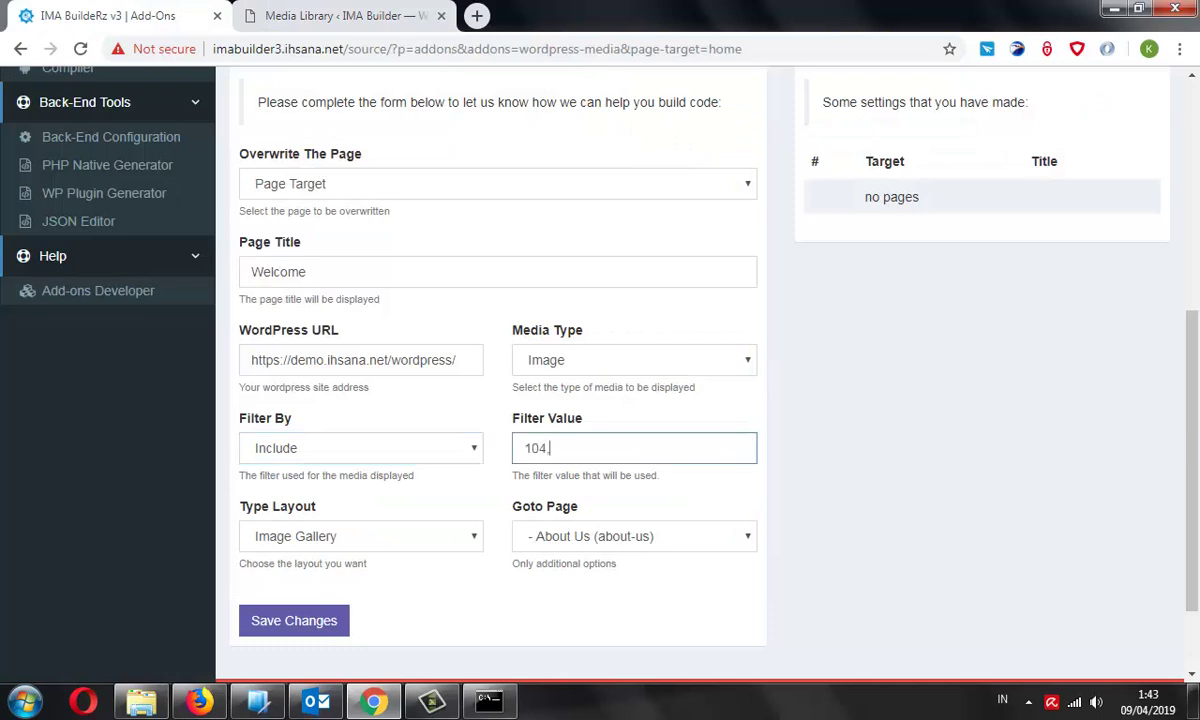
key(ctrl+Tab)
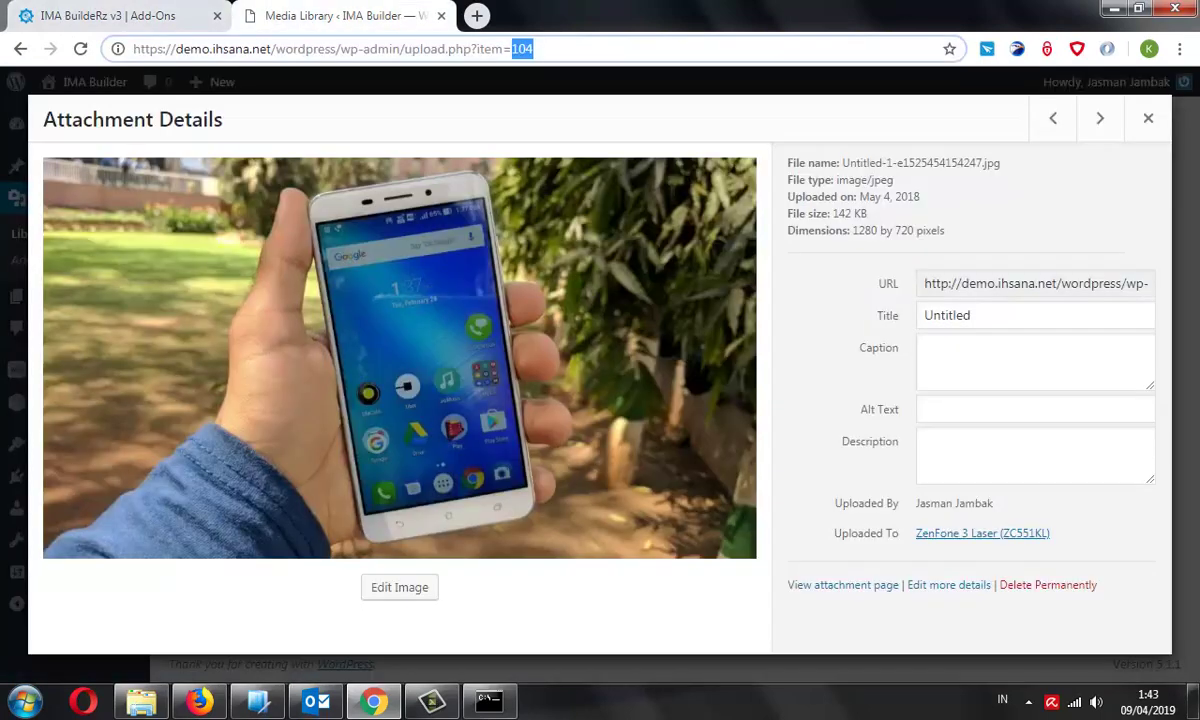
click(1100, 118)
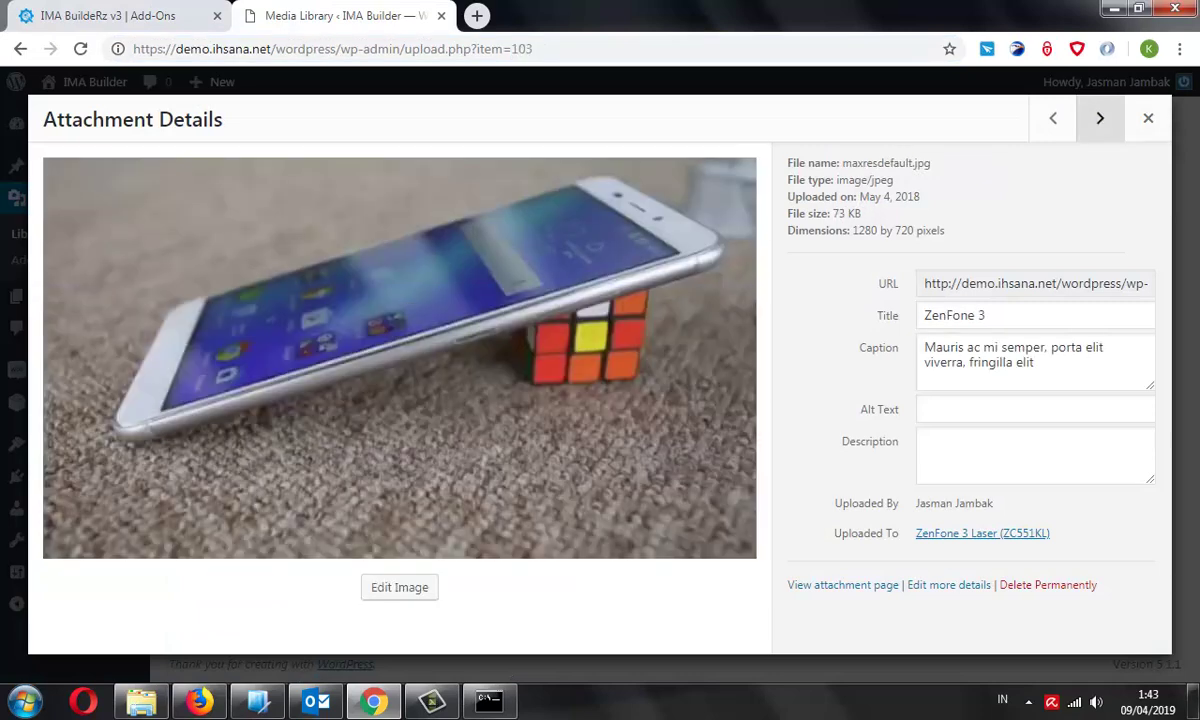
key(Right)
key(Right)
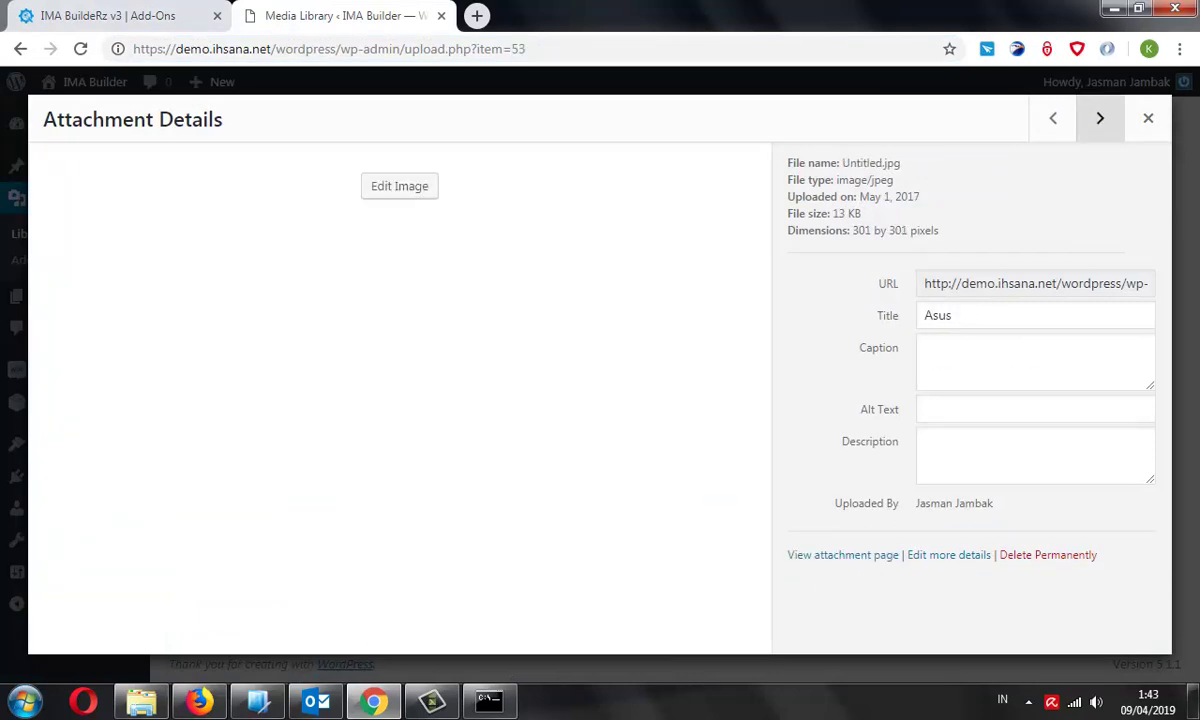
key(Right)
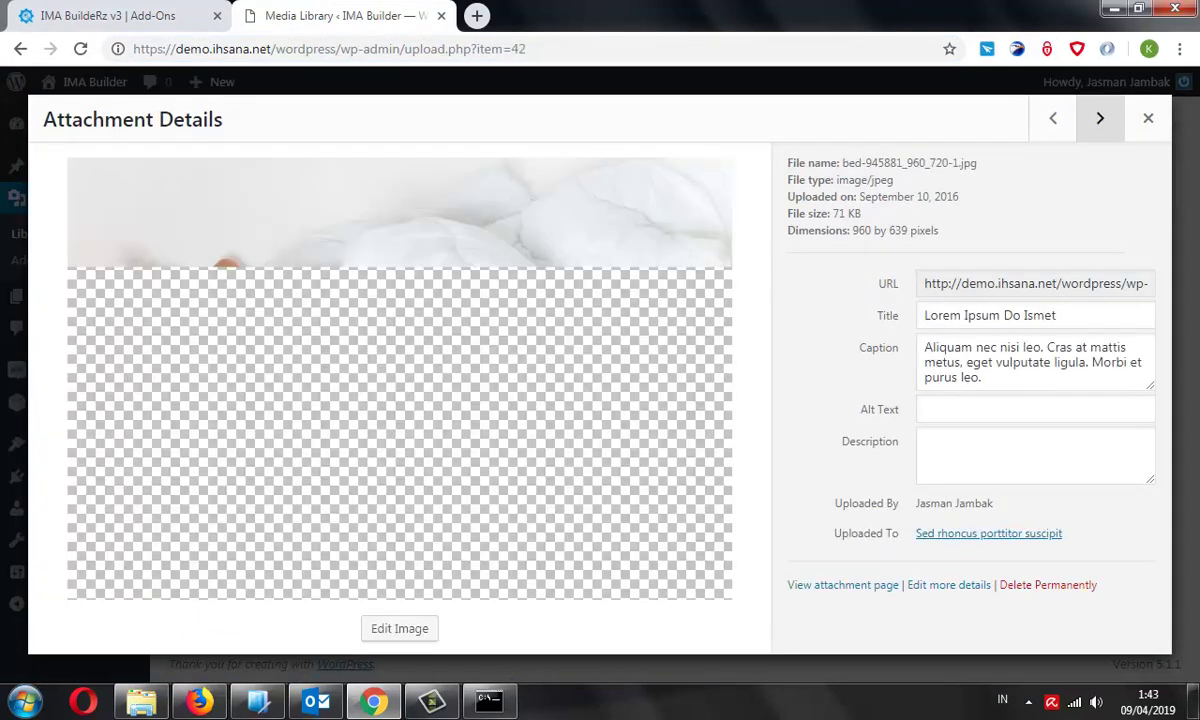
double_click(518, 48)
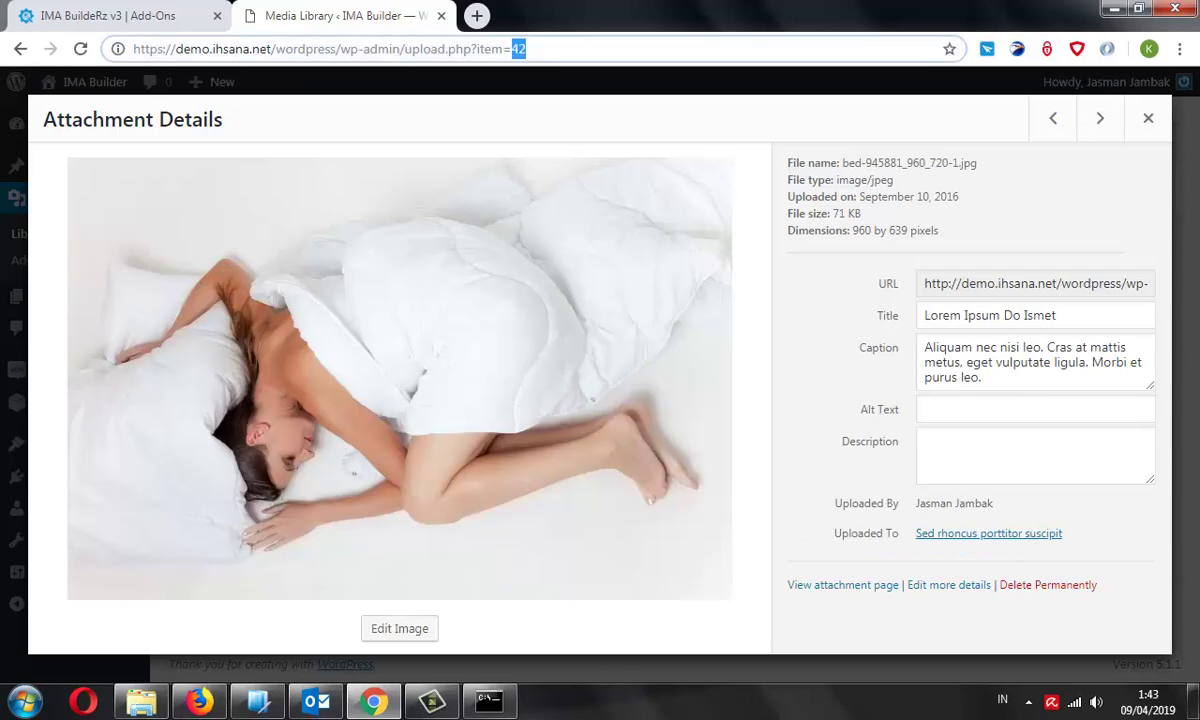
click(110, 15)
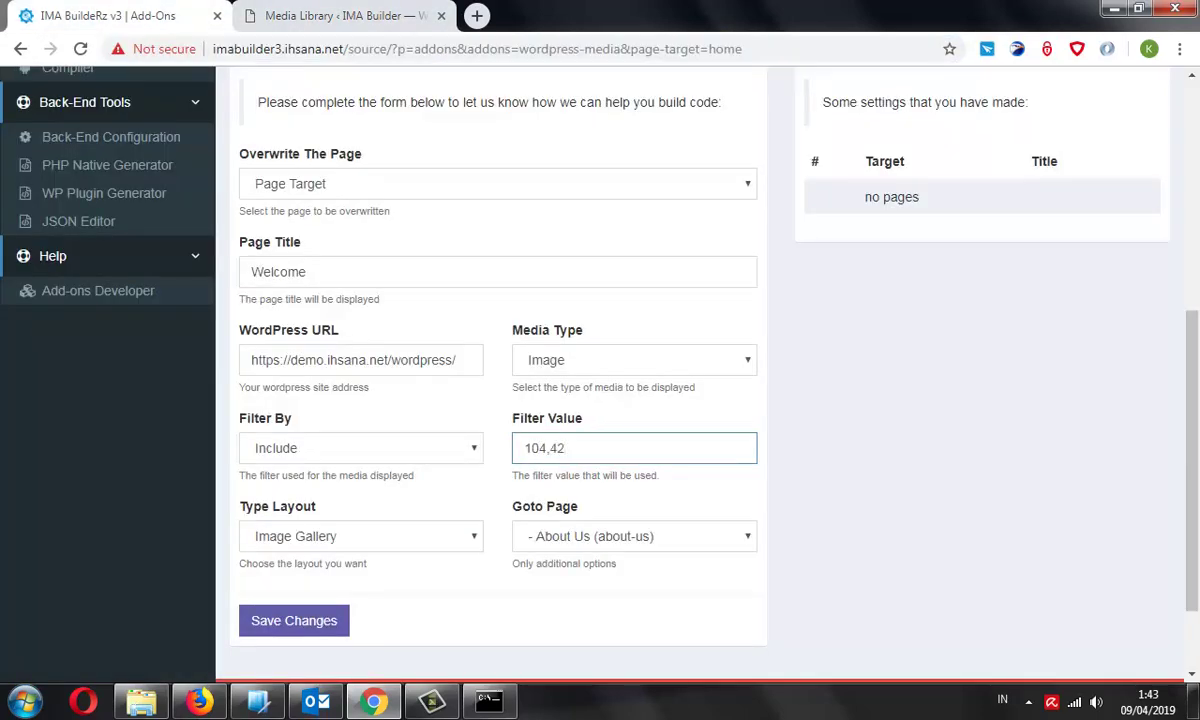
Set Goto Page to Health
key(Tab)
key(alt+Down)
key(Escape)
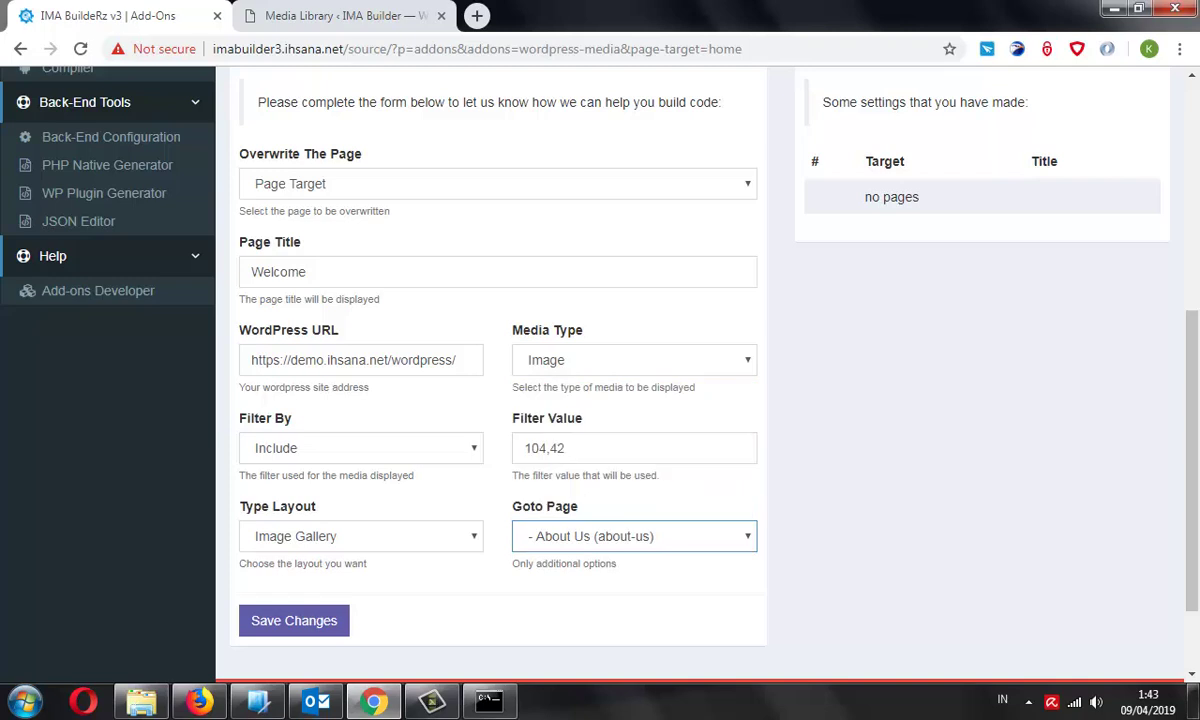
key(alt+Down)
key(Down)
key(Down)
key(Down)
key(Down)
key(Down)
key(Down)
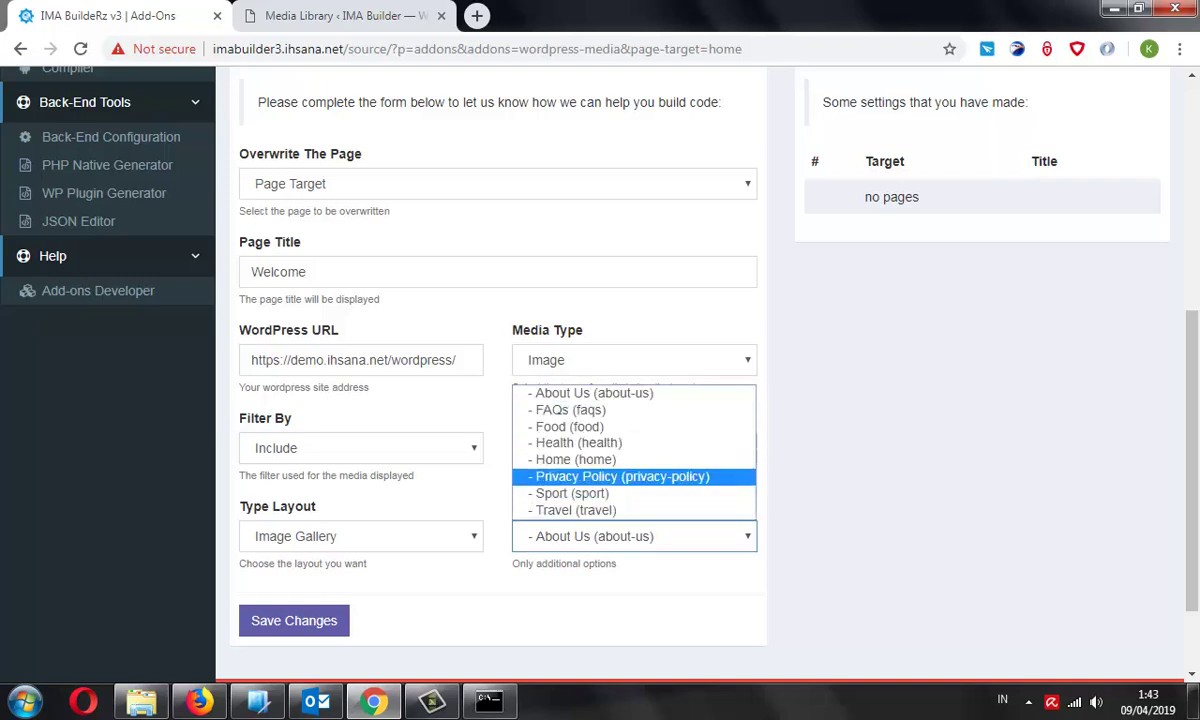
key(Up)
key(Up)
key(Up)
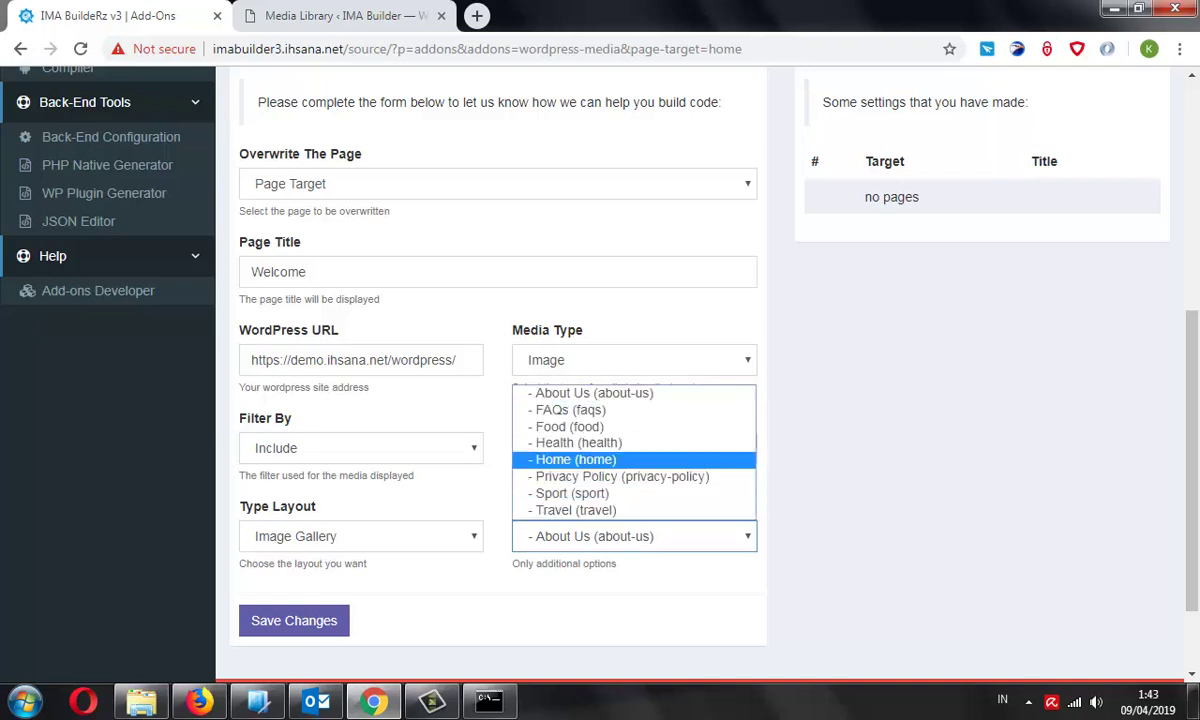
key(Return)
Switch the Type Layout to Slidebox
key(shift+Tab)
key(alt+Down)
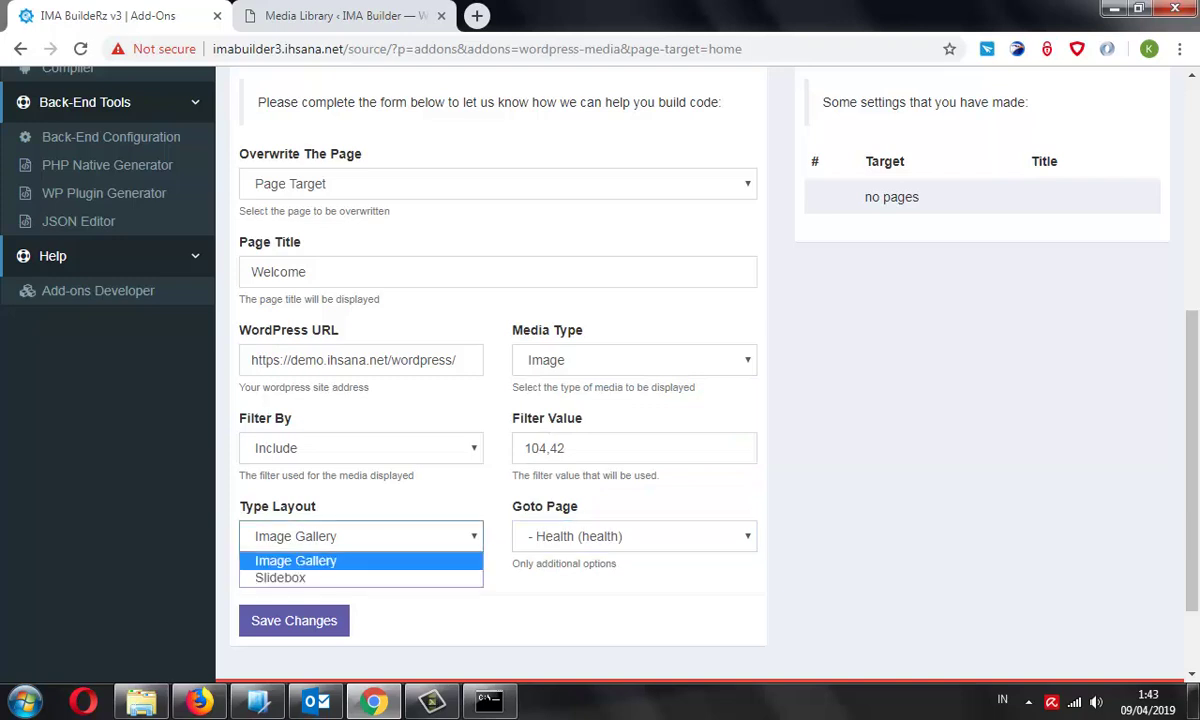
key(Down)
key(Return)
Save the WordPress Media settings and check the Welcome slider in the News App preview
key(Tab)
key(Tab)
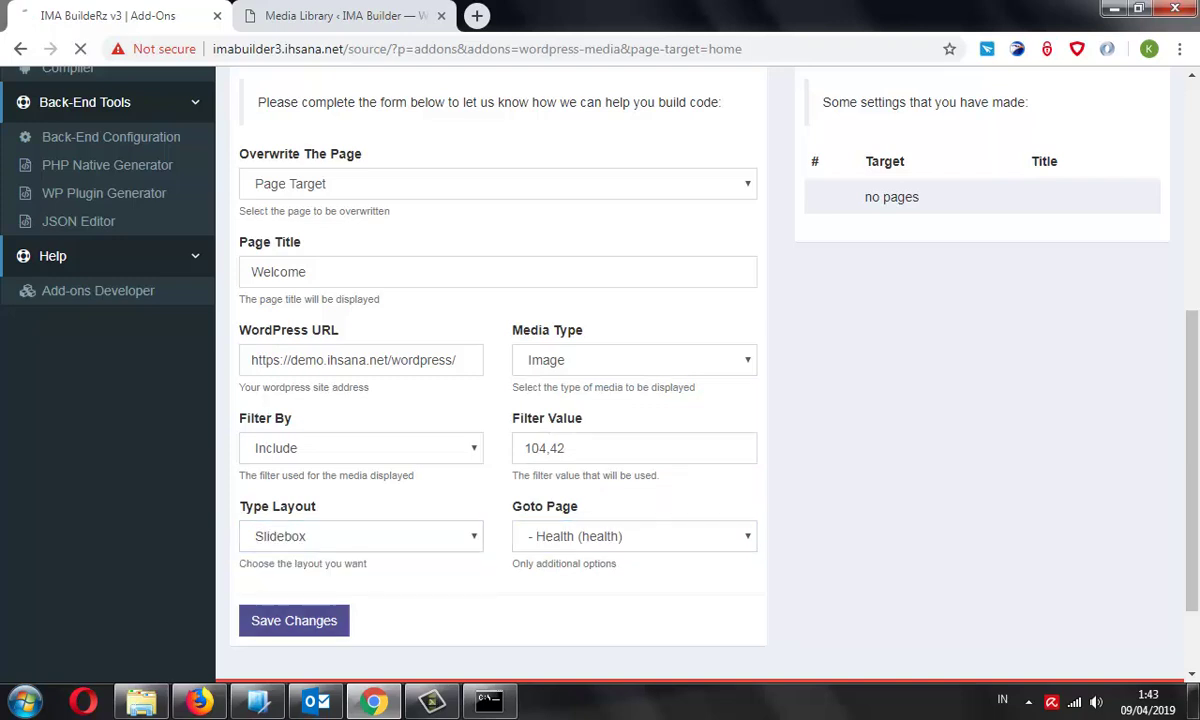
key(Return)
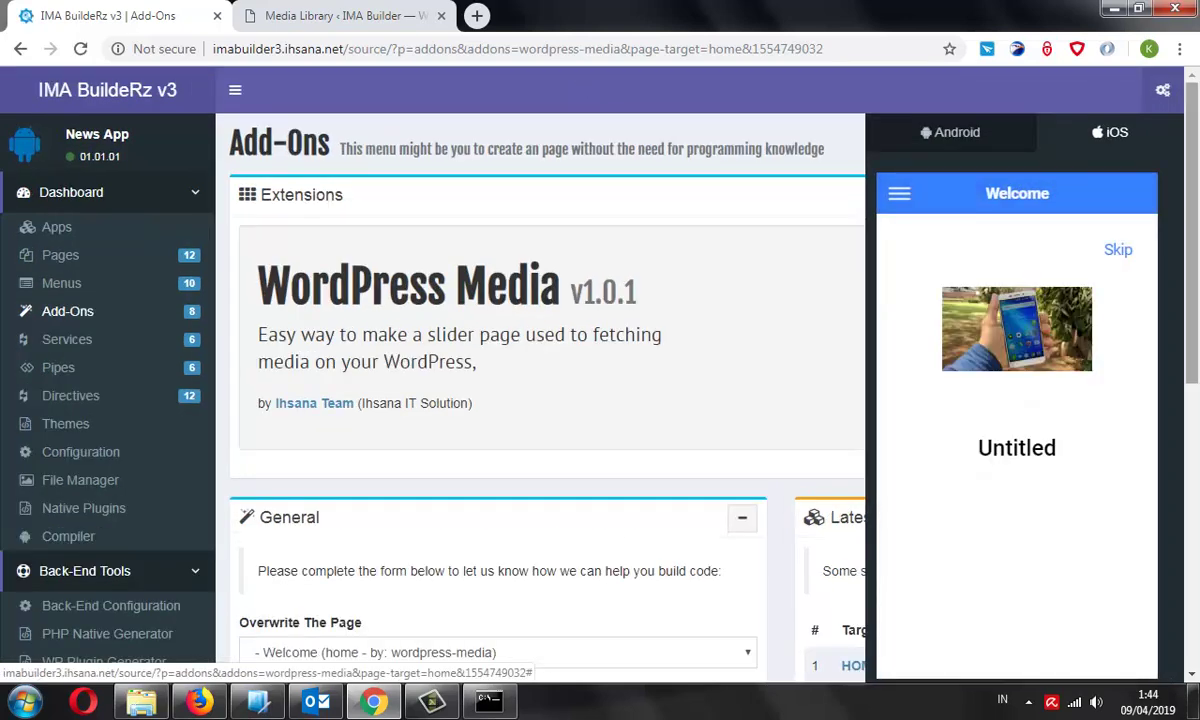
scroll(560, 370, down, 1)
scroll(560, 370, down, 1)
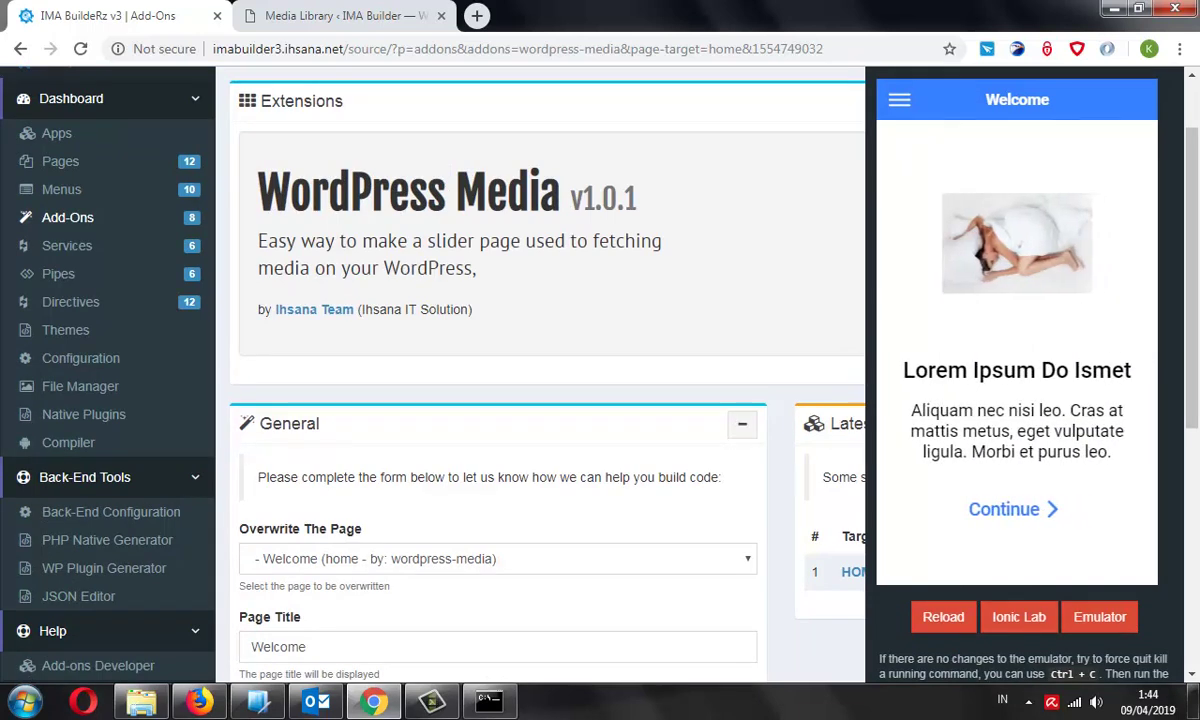